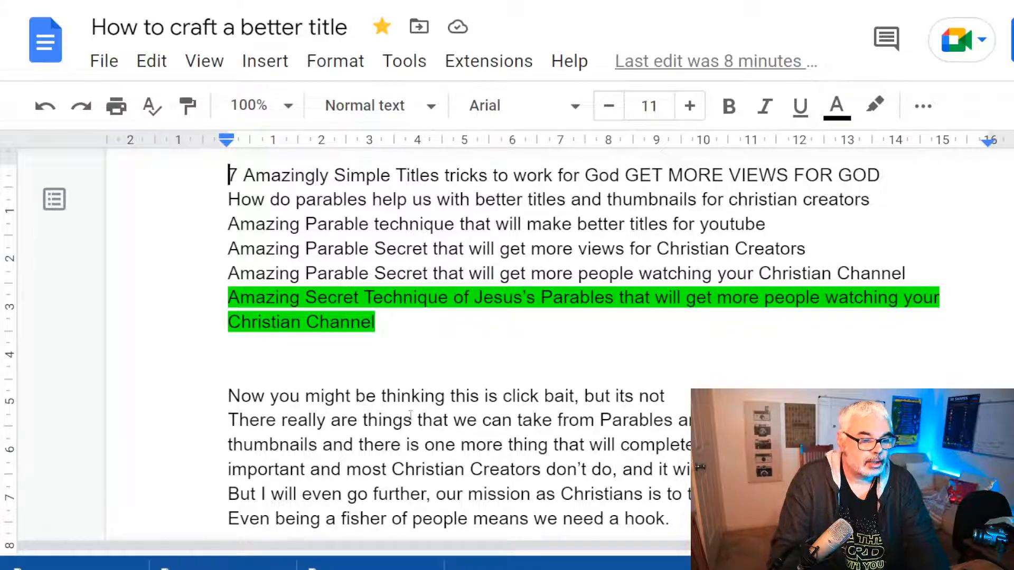
- Look through the title ideas and parable notes in the title document
{"action": "scroll", "coordinate": [424, 416], "scroll_direction": "down", "scroll_amount": 4}
{"action": "scroll", "coordinate": [423, 415], "scroll_direction": "down", "scroll_amount": 10}
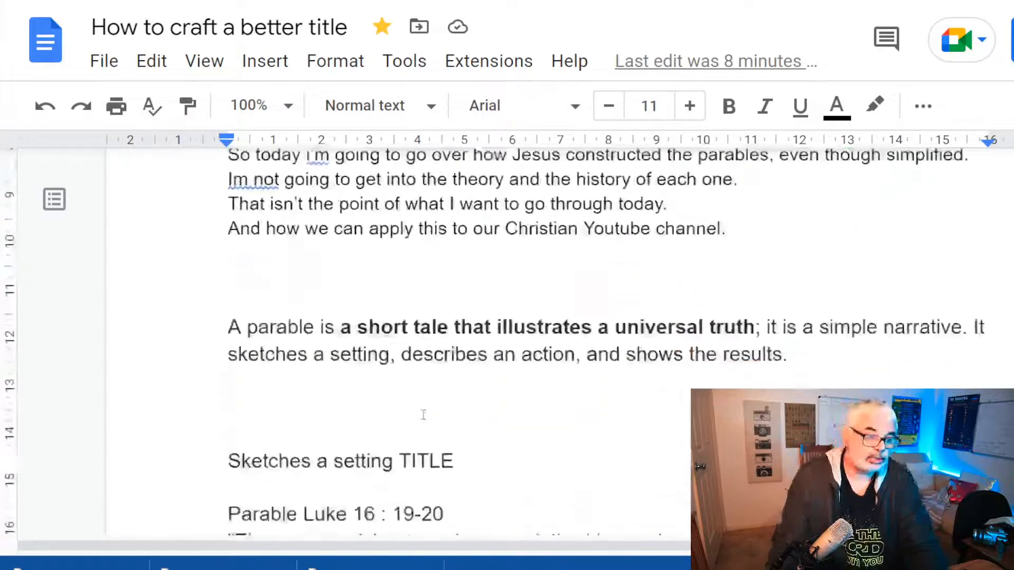
{"action": "scroll", "coordinate": [419, 415], "scroll_direction": "up", "scroll_amount": 12}
{"action": "scroll", "coordinate": [416, 416], "scroll_direction": "up", "scroll_amount": 5}
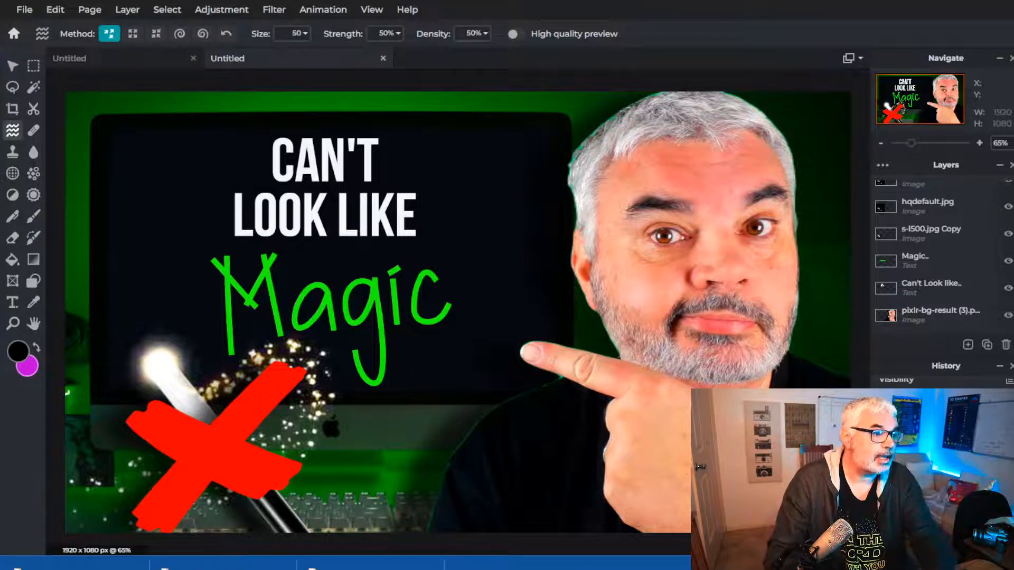
- Create a Wide 1080p canvas of 1920x1080 px and add the five Bible Glow photos as image layers
{"action": "left_click", "coordinate": [13, 34]}
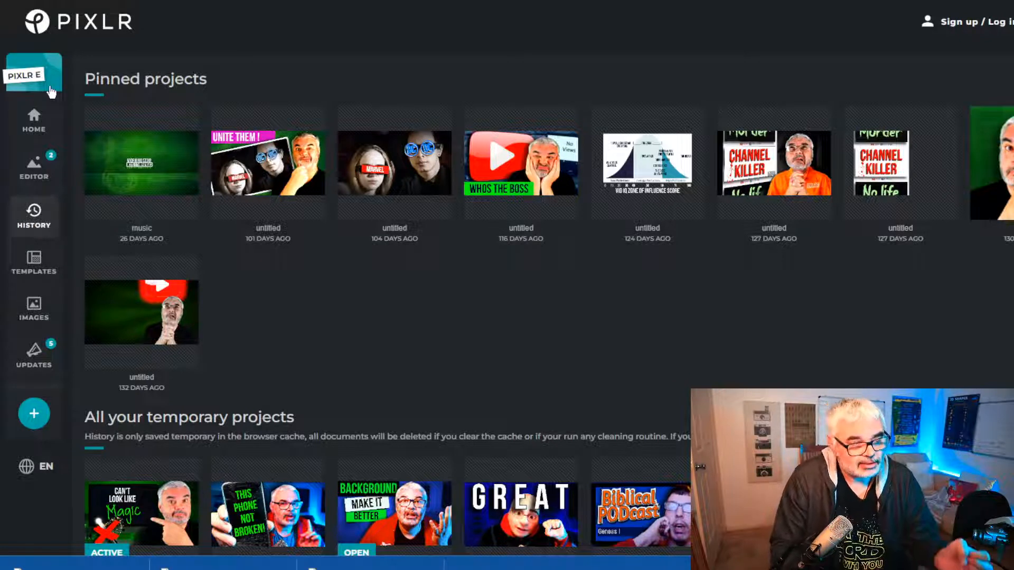
{"action": "mouse_move", "coordinate": [157, 221]}
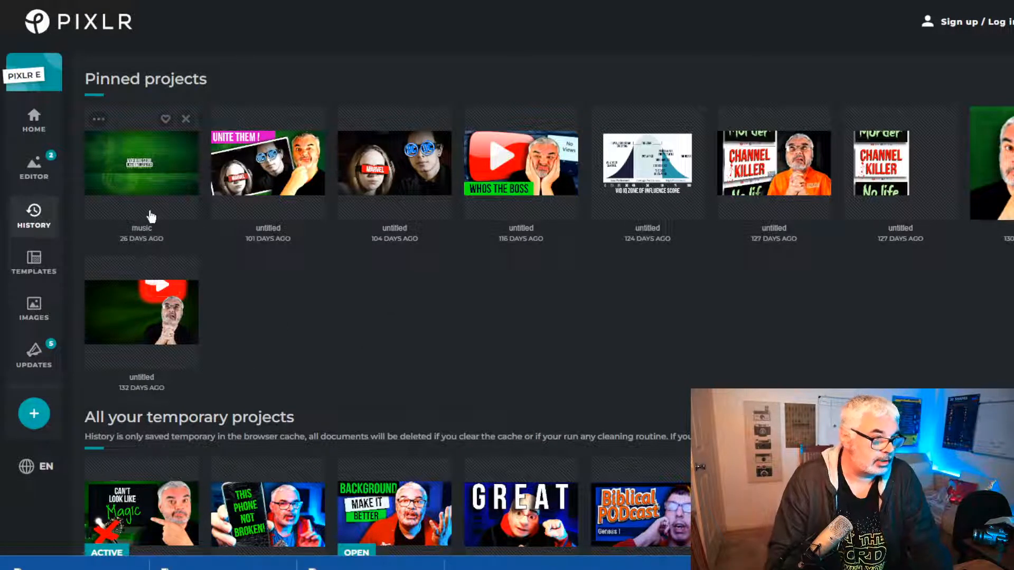
{"action": "left_click", "coordinate": [37, 121]}
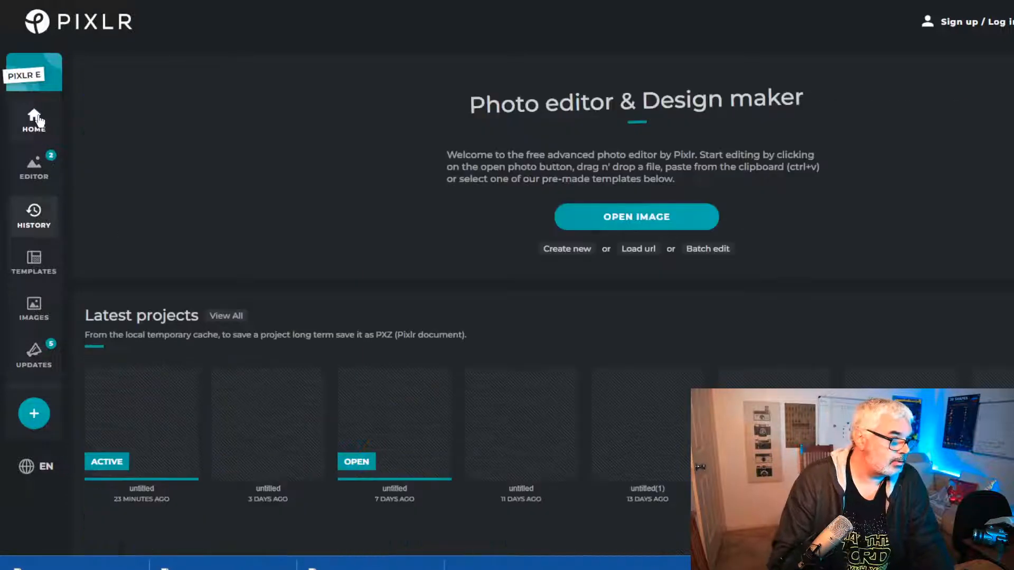
{"action": "left_click", "coordinate": [568, 250]}
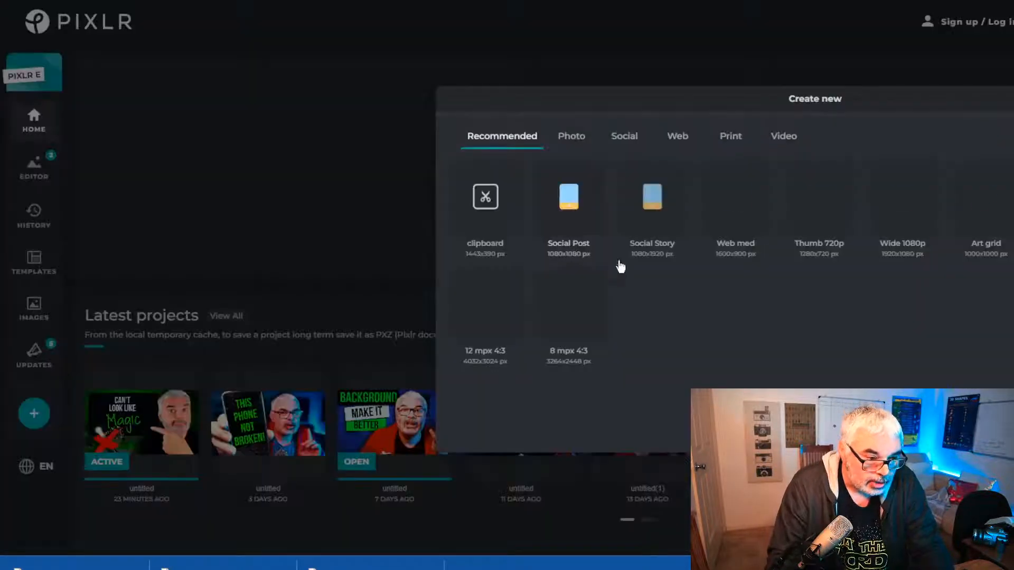
{"action": "left_click", "coordinate": [904, 202]}
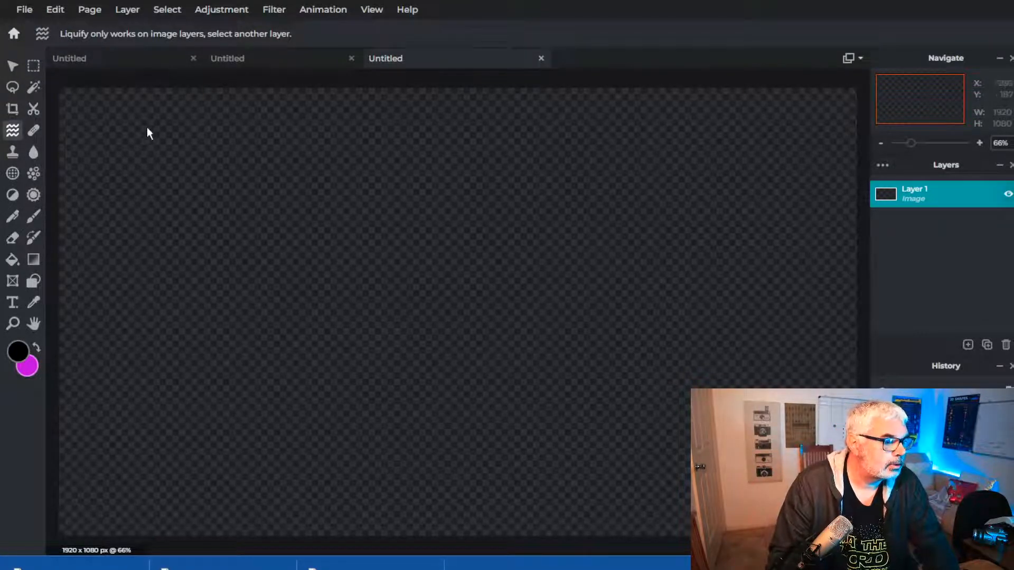
{"action": "left_click", "coordinate": [968, 345]}
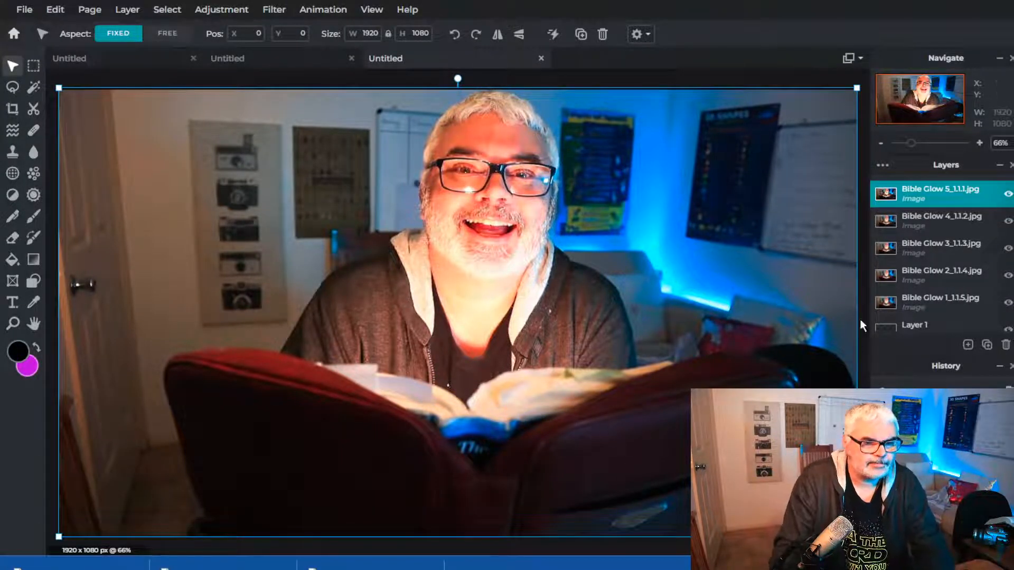
- Compare the five Bible Glow photos by hiding and showing their layers one at a time
{"action": "left_click", "coordinate": [1009, 196]}
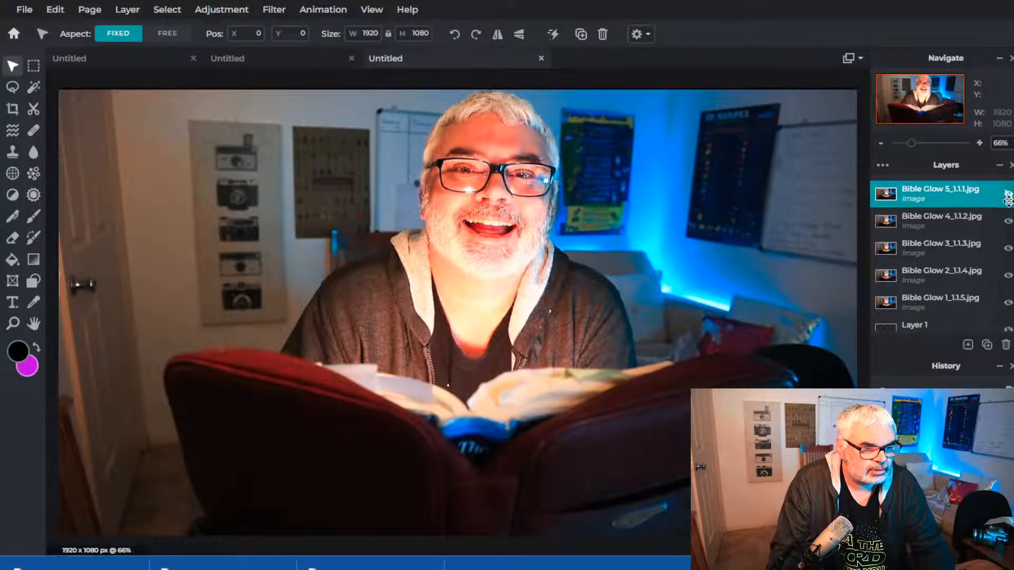
{"action": "left_click", "coordinate": [1007, 224]}
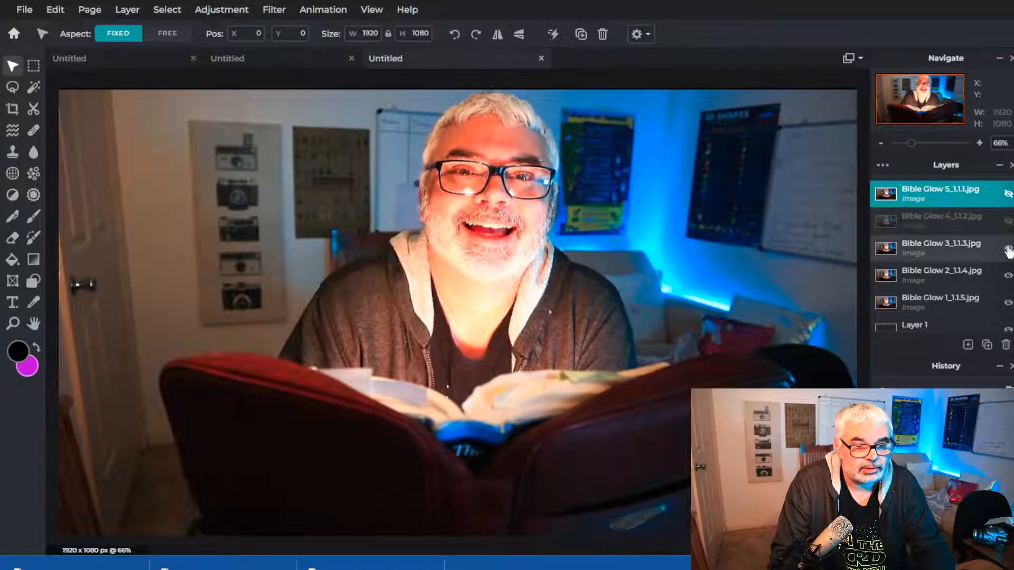
{"action": "left_click", "coordinate": [1008, 249]}
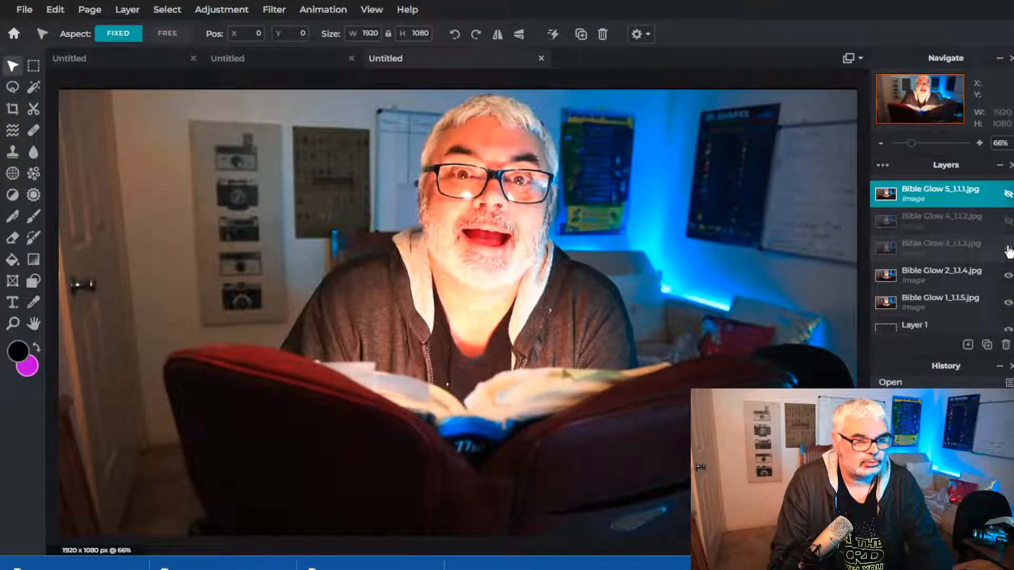
{"action": "left_click", "coordinate": [1008, 275]}
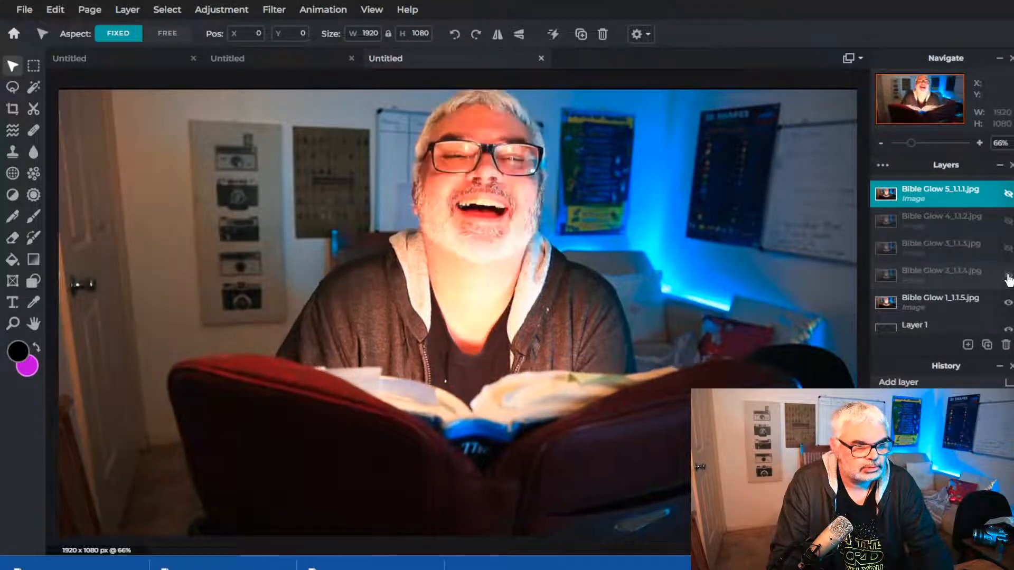
{"action": "left_click", "coordinate": [1008, 303]}
{"action": "left_click", "coordinate": [1008, 303]}
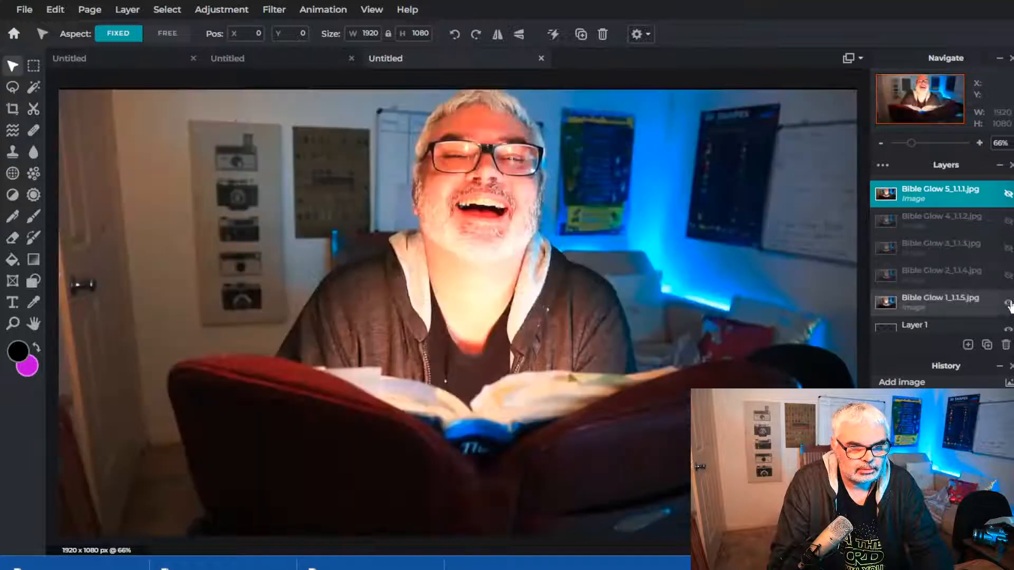
{"action": "left_click", "coordinate": [1008, 276]}
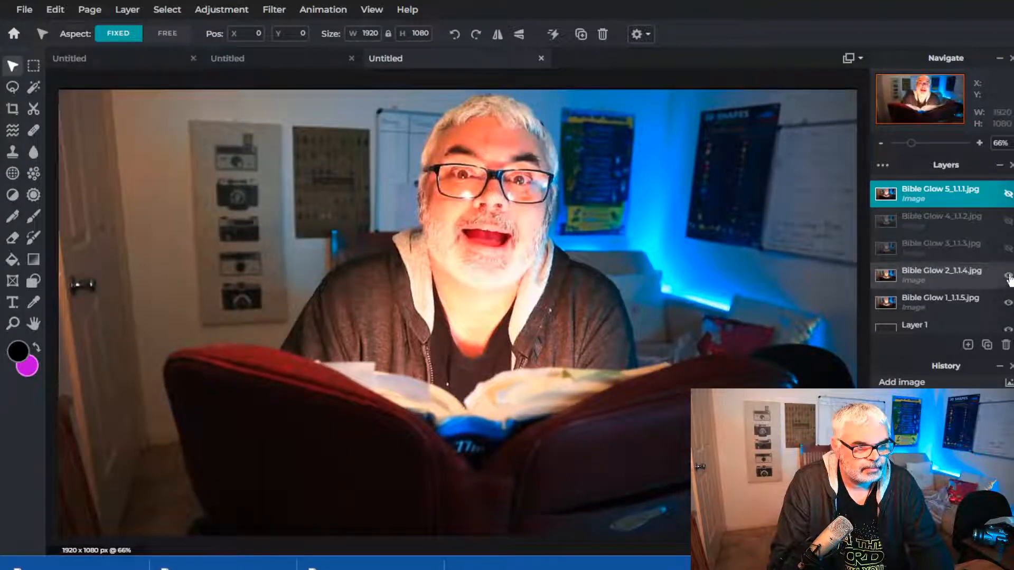
{"action": "left_click", "coordinate": [1008, 248]}
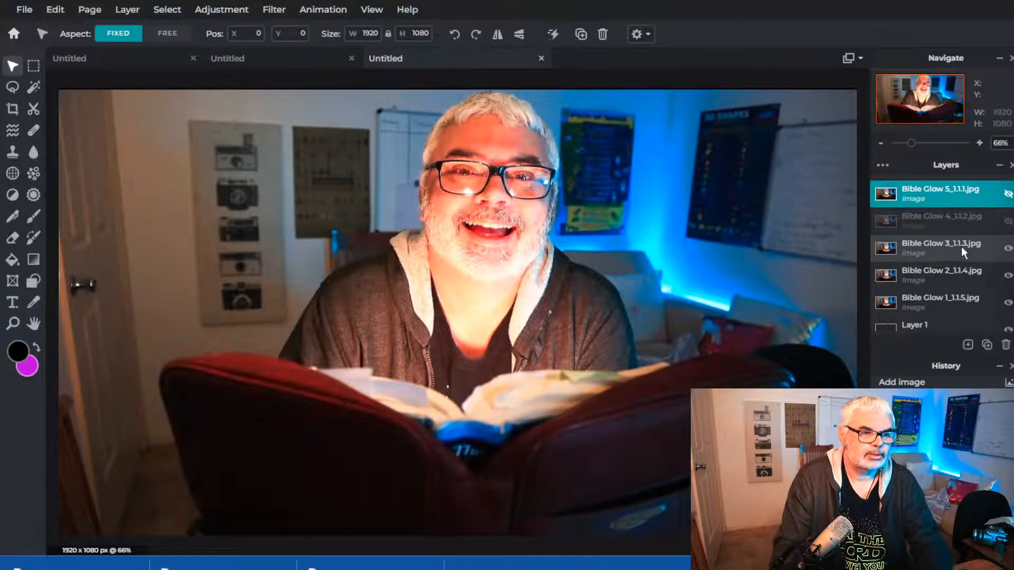
{"action": "left_click", "coordinate": [1009, 194]}
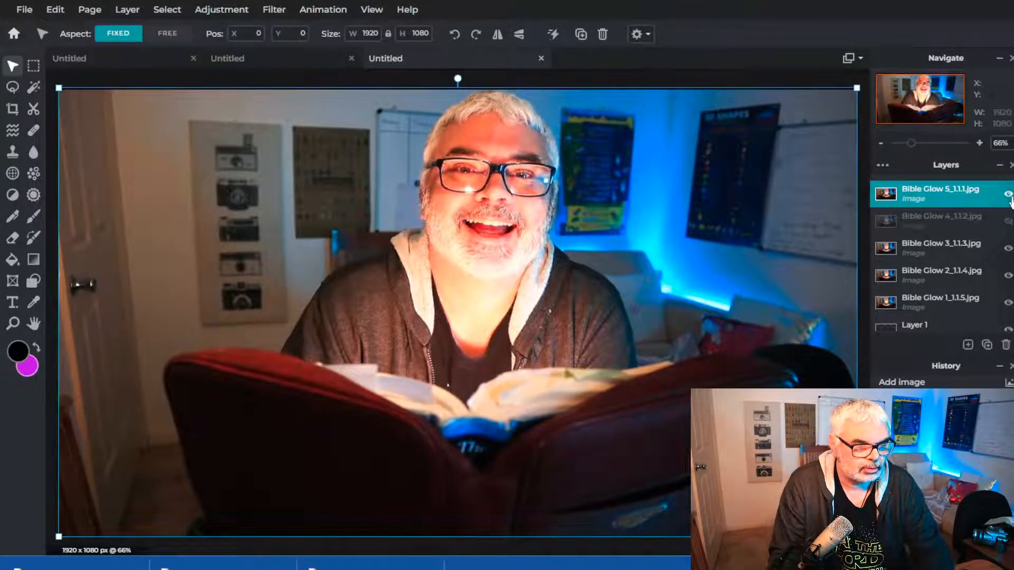
{"action": "left_click", "coordinate": [1008, 195]}
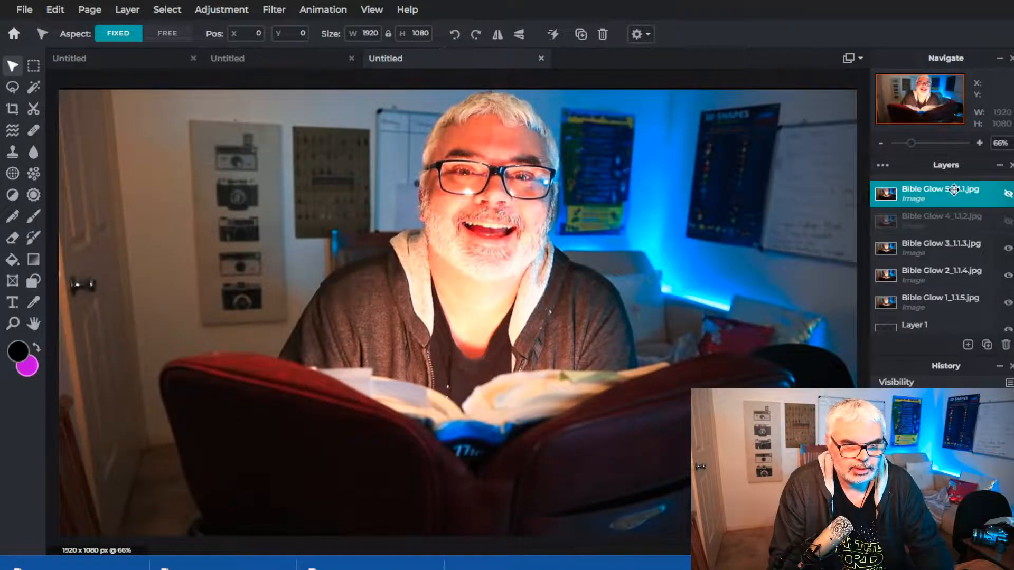
- Delete the Bible Glow 5, 4, 2 and 1 layers and keep only the Bible Glow 3 photo visible
{"action": "left_click", "coordinate": [1006, 345]}
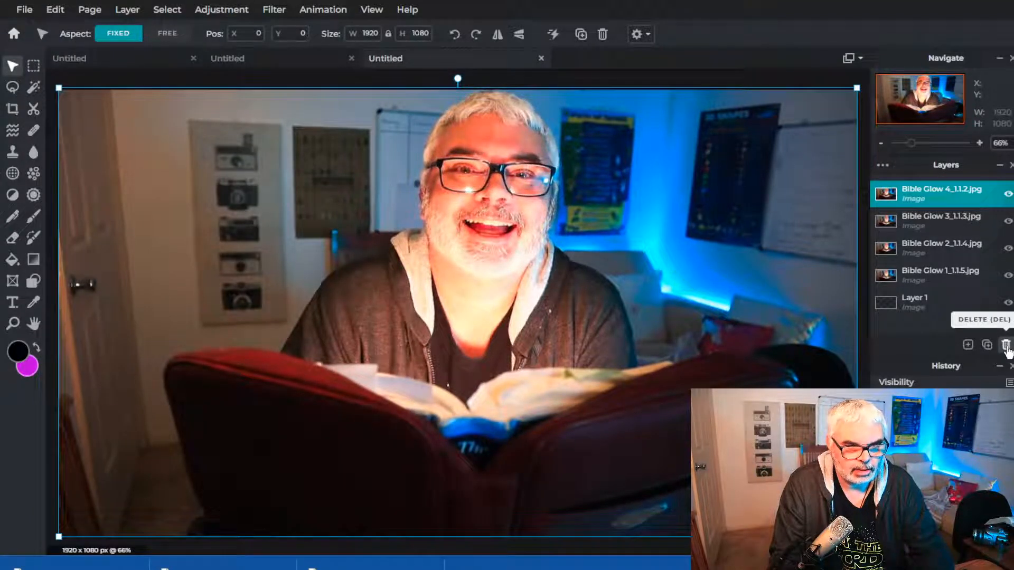
{"action": "left_click", "coordinate": [1007, 346]}
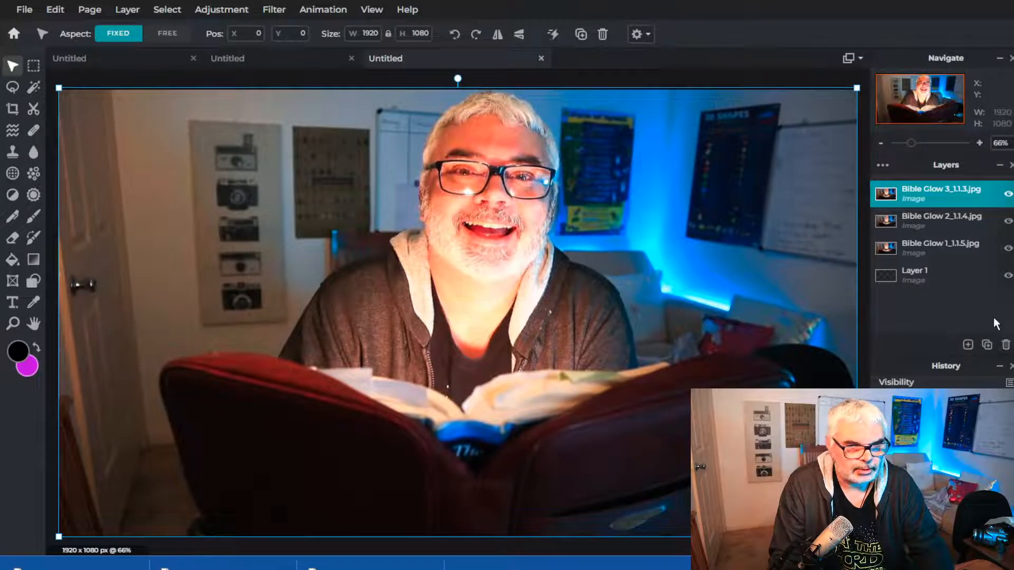
{"action": "left_click", "coordinate": [953, 226]}
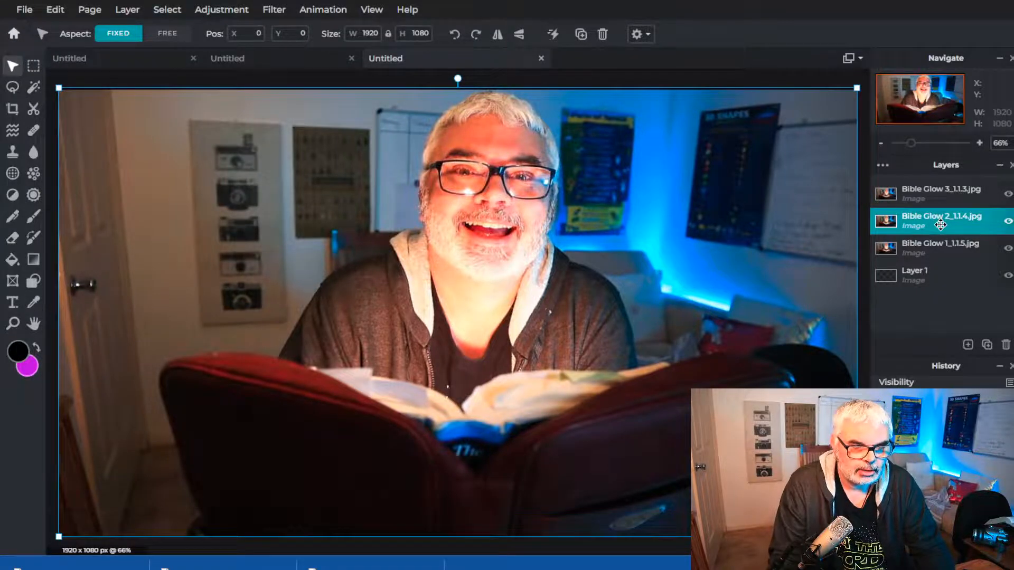
{"action": "left_click", "coordinate": [1008, 195]}
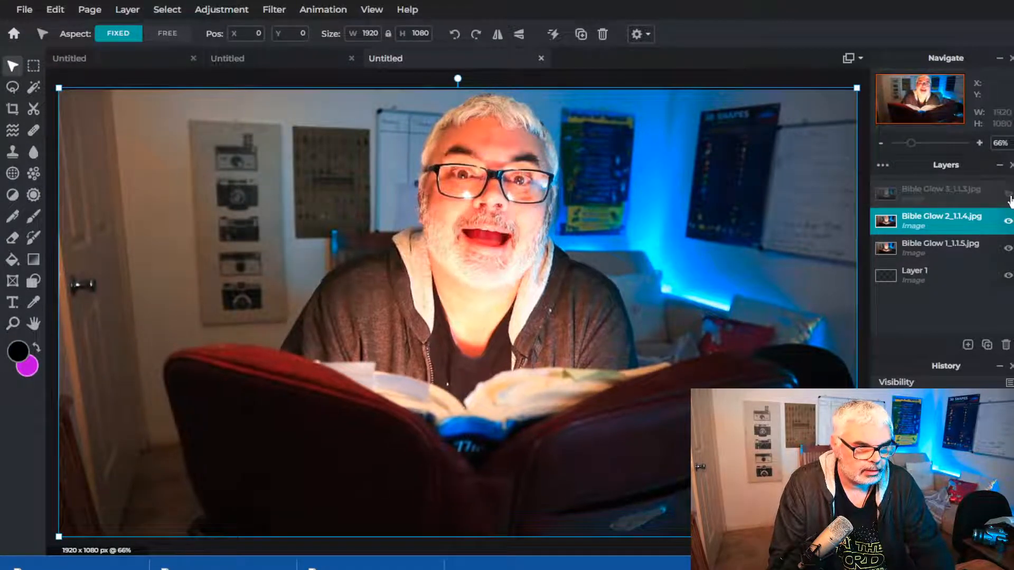
{"action": "left_click", "coordinate": [1006, 345]}
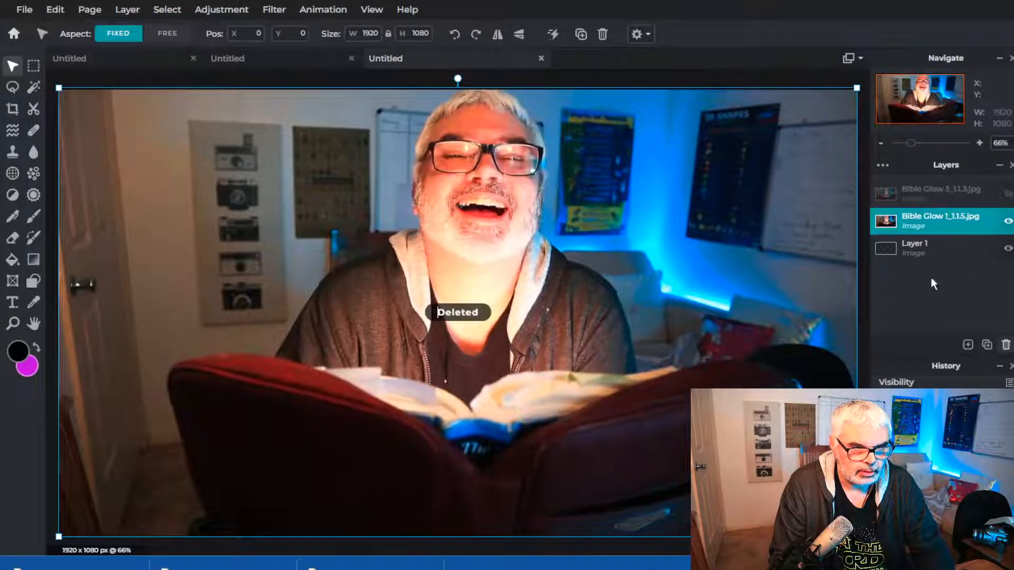
{"action": "left_click", "coordinate": [1006, 345]}
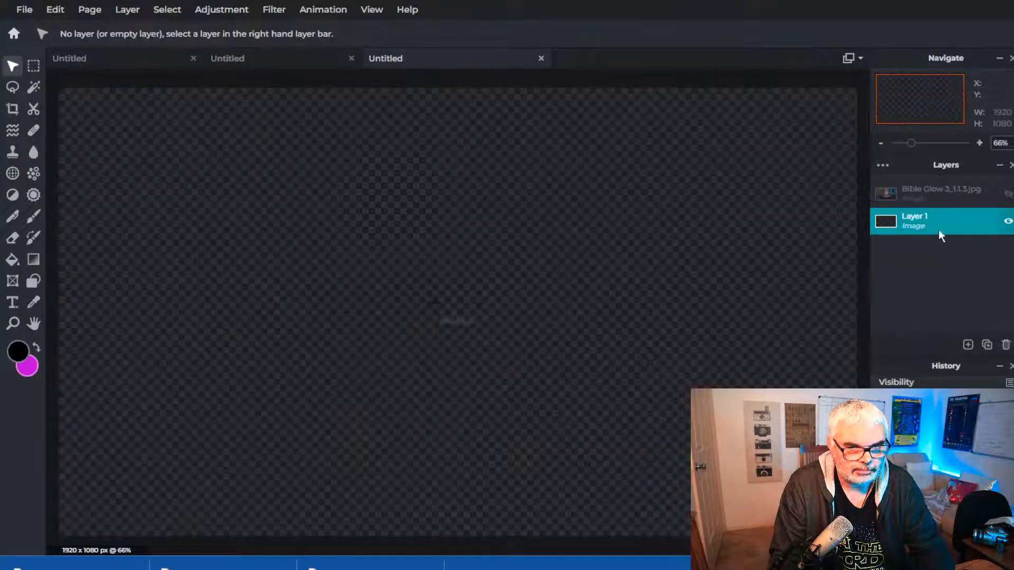
{"action": "left_click", "coordinate": [1007, 195]}
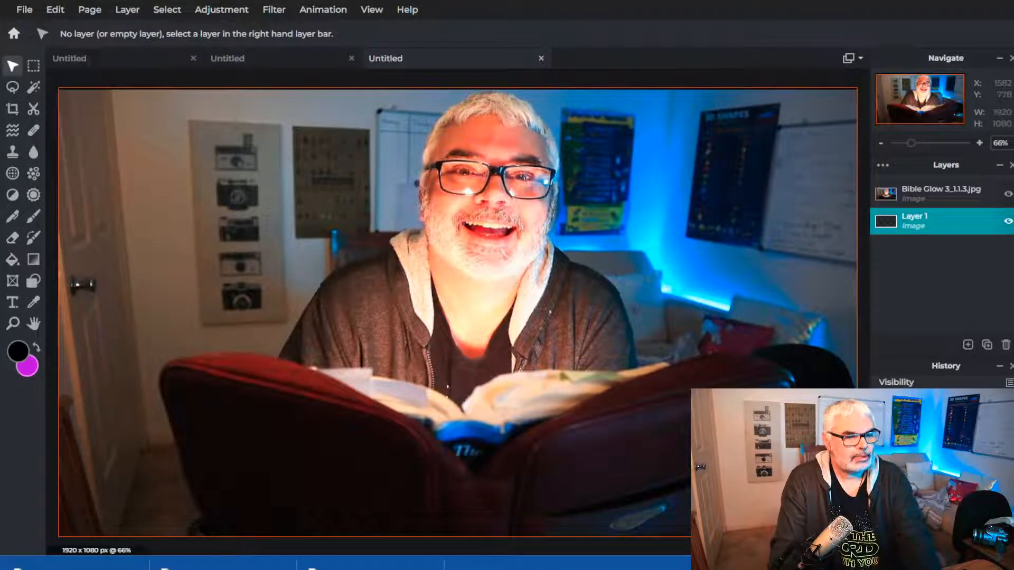
- Start a polygonal lasso outline below the red book cover's lower-left corner and trace up its left side
{"action": "scroll", "coordinate": [458, 502], "scroll_direction": "down", "scroll_amount": 3}
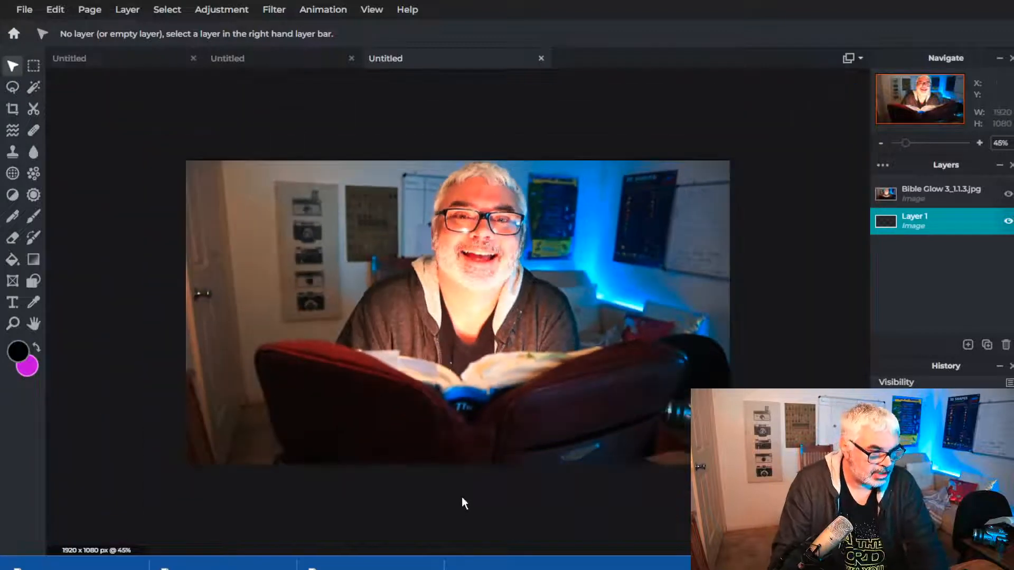
{"action": "left_click", "coordinate": [12, 86]}
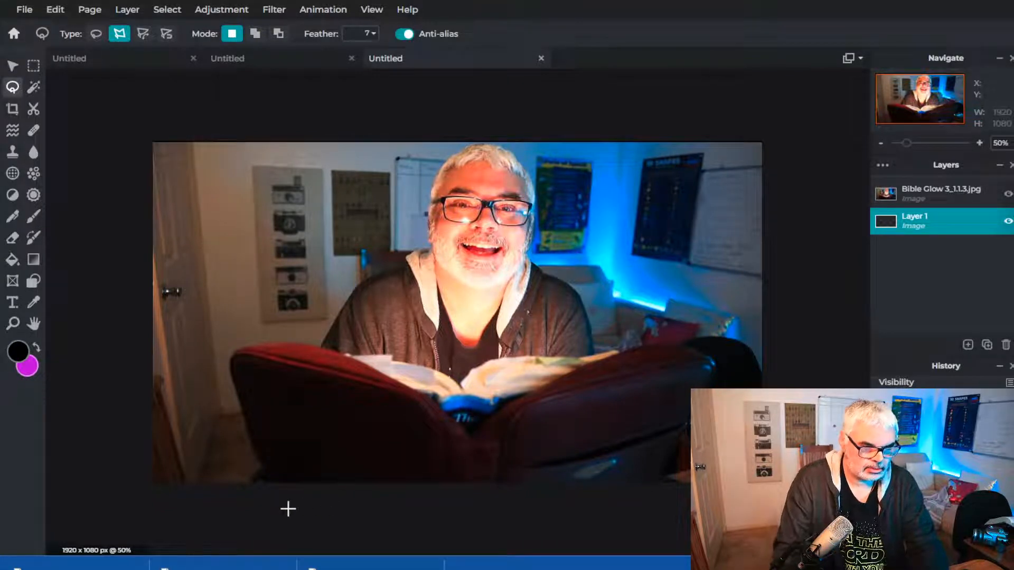
{"action": "scroll", "coordinate": [270, 495], "scroll_direction": "up", "scroll_amount": 1}
{"action": "scroll", "coordinate": [269, 491], "scroll_direction": "down", "scroll_amount": 3}
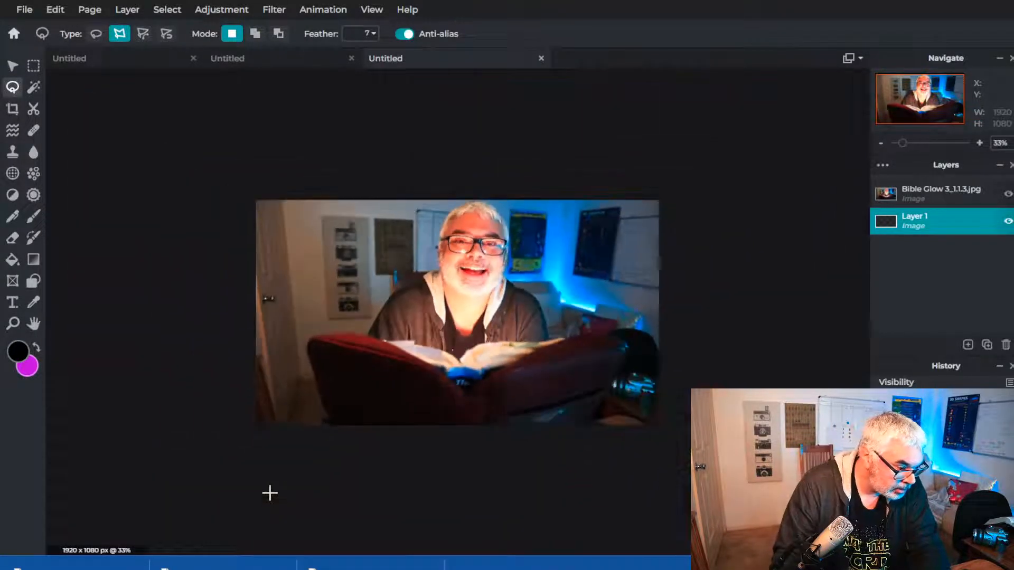
{"action": "scroll", "coordinate": [270, 489], "scroll_direction": "up", "scroll_amount": 3}
{"action": "scroll", "coordinate": [312, 452], "scroll_direction": "up", "scroll_amount": 3}
{"action": "scroll", "coordinate": [313, 453], "scroll_direction": "down", "scroll_amount": 2}
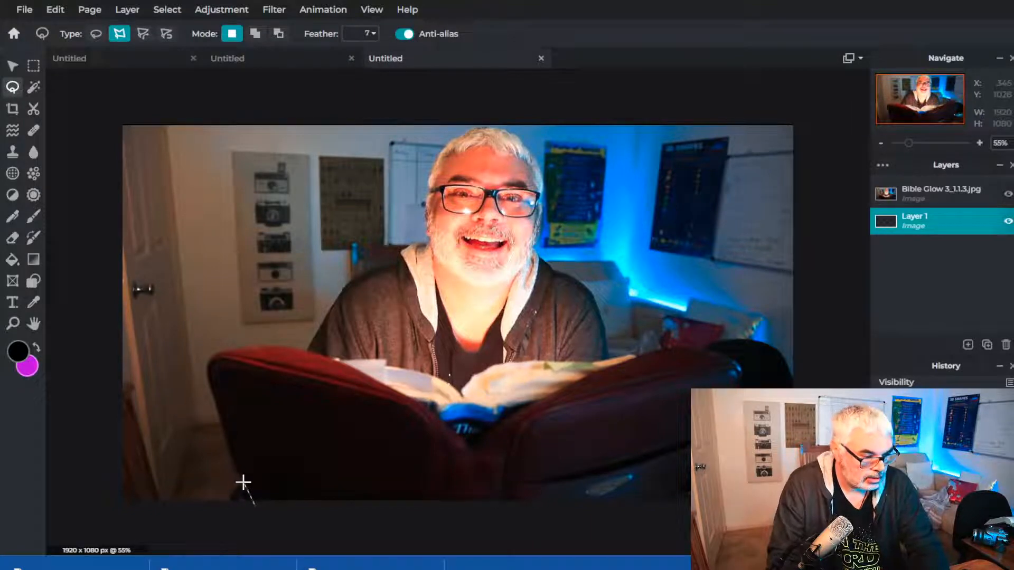
{"action": "scroll", "coordinate": [243, 482], "scroll_direction": "up", "scroll_amount": 5}
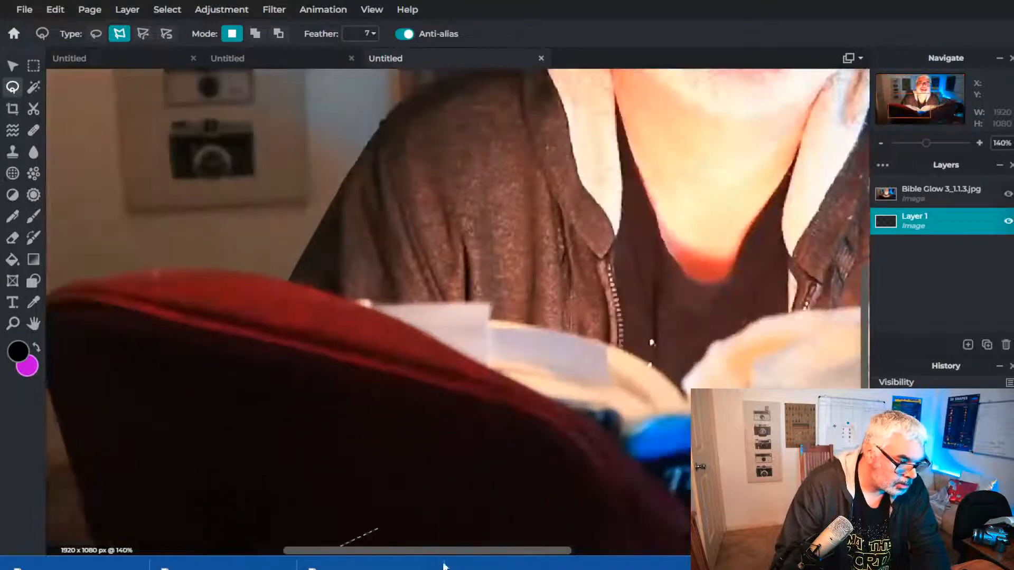
{"action": "left_click_drag", "start_coordinate": [423, 549], "coordinate": [333, 549]}
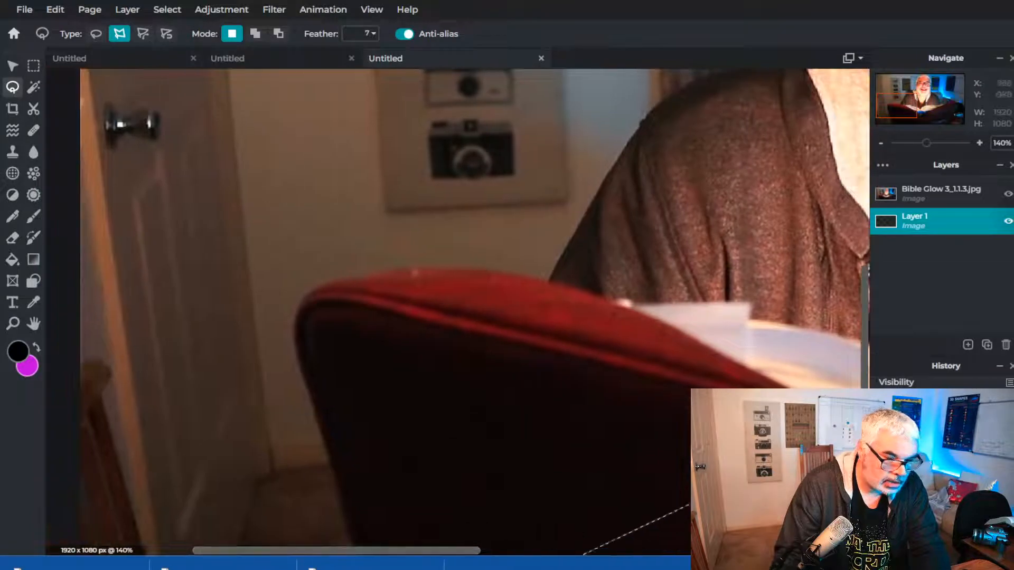
{"action": "left_click_drag", "start_coordinate": [865, 367], "coordinate": [864, 429]}
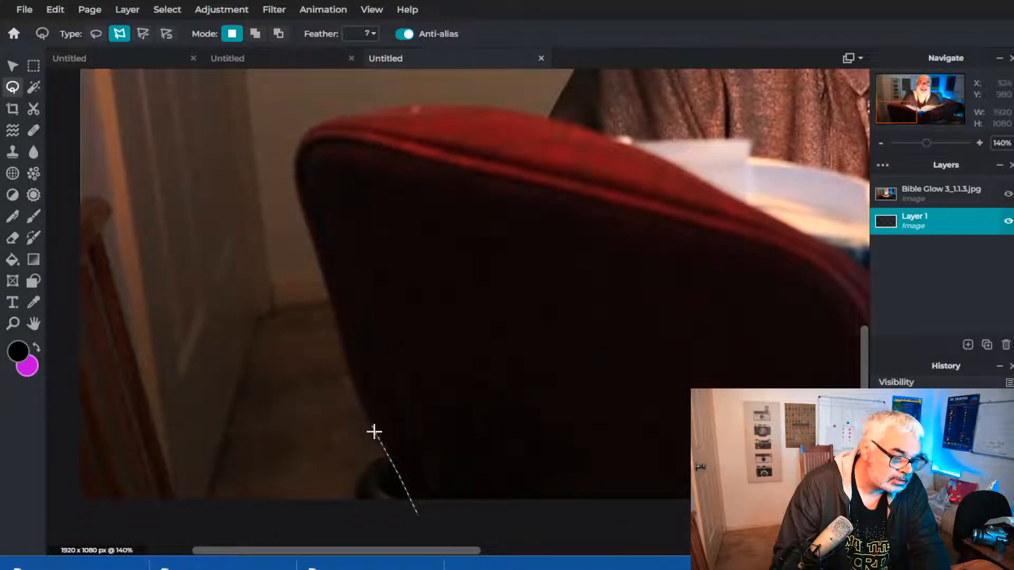
{"action": "left_click", "coordinate": [382, 445]}
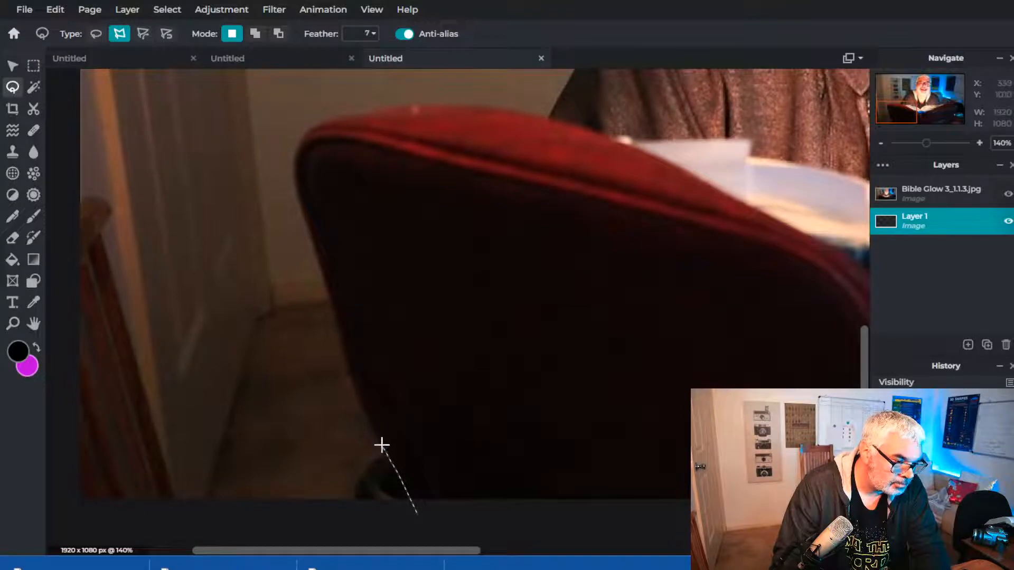
{"action": "left_click", "coordinate": [367, 417]}
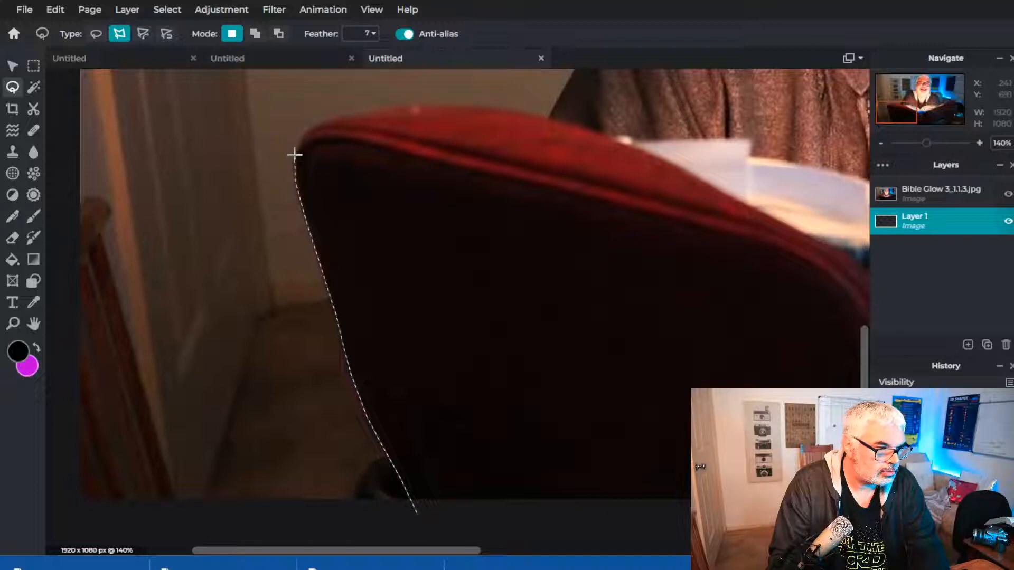
- Continue the polygonal lasso outline around the red book cover's upper-left corner and onto its top edge
{"action": "left_click", "coordinate": [296, 148]}
{"action": "left_click", "coordinate": [303, 137]}
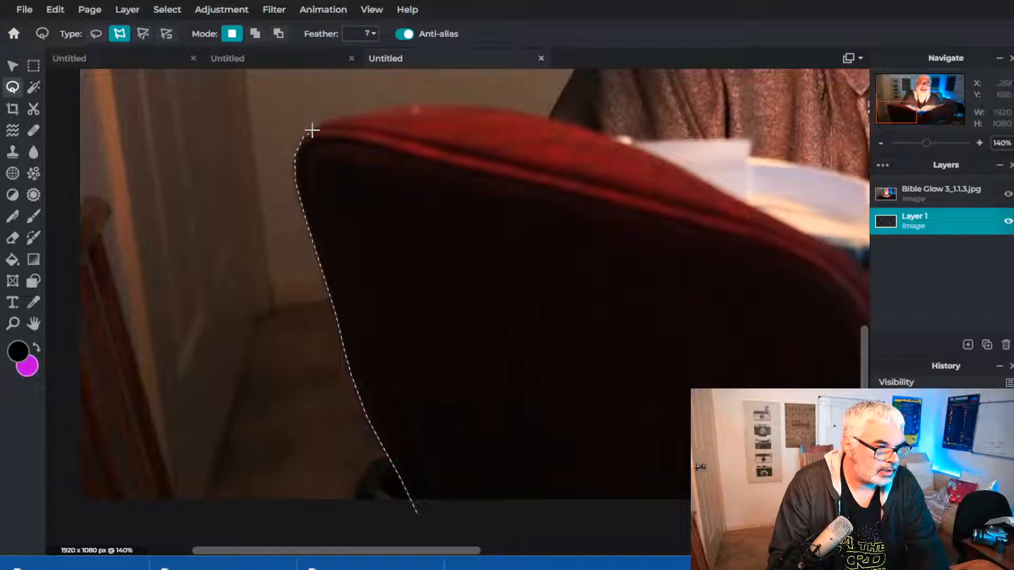
{"action": "left_click", "coordinate": [316, 126]}
{"action": "left_click", "coordinate": [343, 116]}
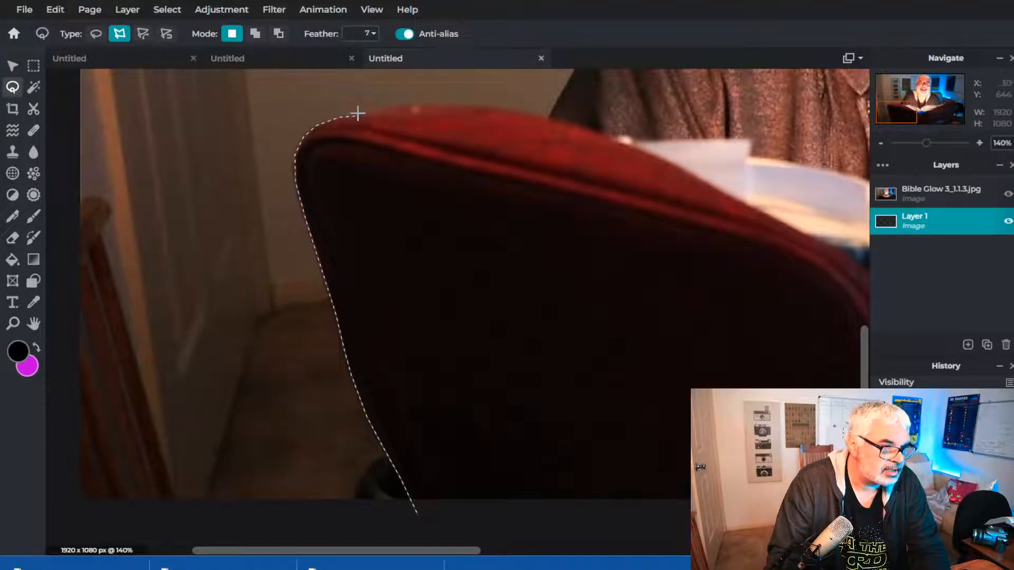
{"action": "left_click", "coordinate": [374, 111]}
{"action": "left_click", "coordinate": [414, 105]}
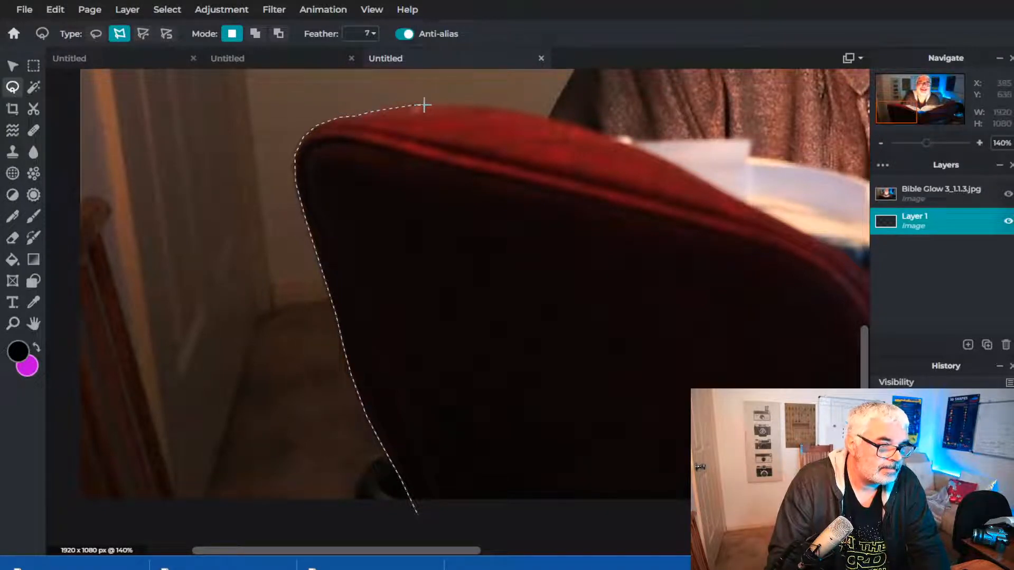
- Trace the lasso outline along the left cover's sloping top edge down toward the open pages
{"action": "left_click", "coordinate": [499, 106]}
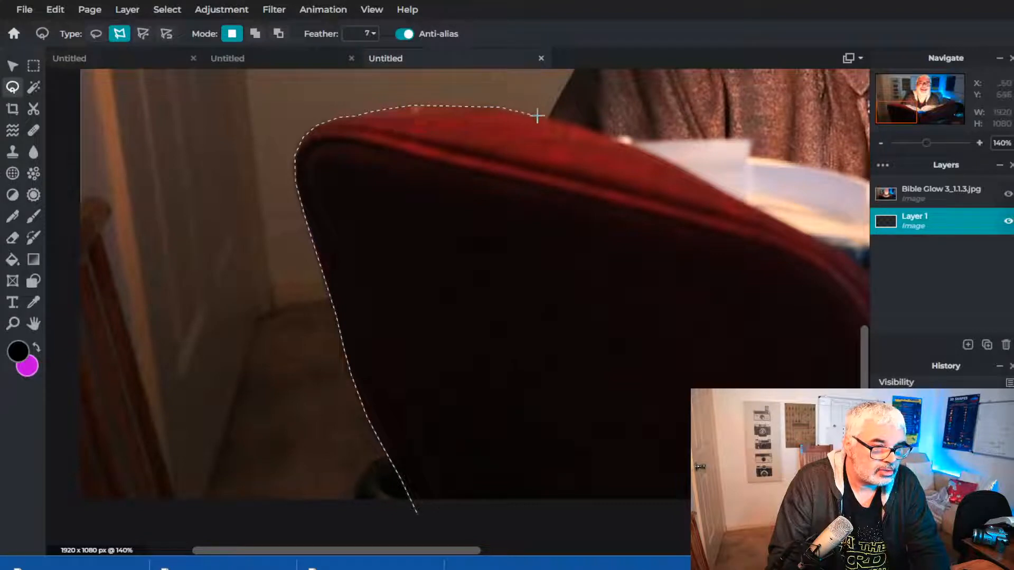
{"action": "left_click", "coordinate": [599, 132]}
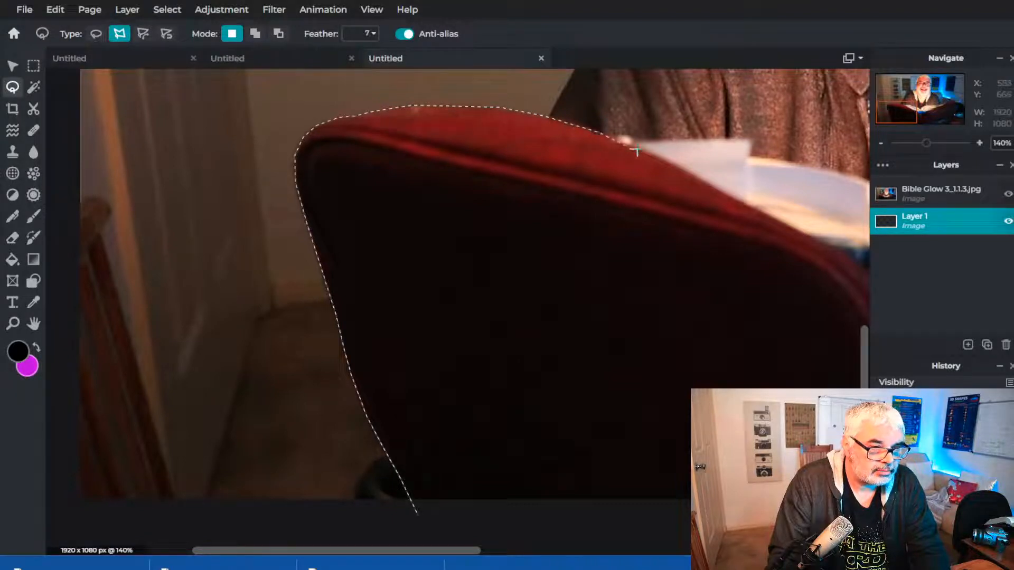
{"action": "left_click", "coordinate": [682, 162]}
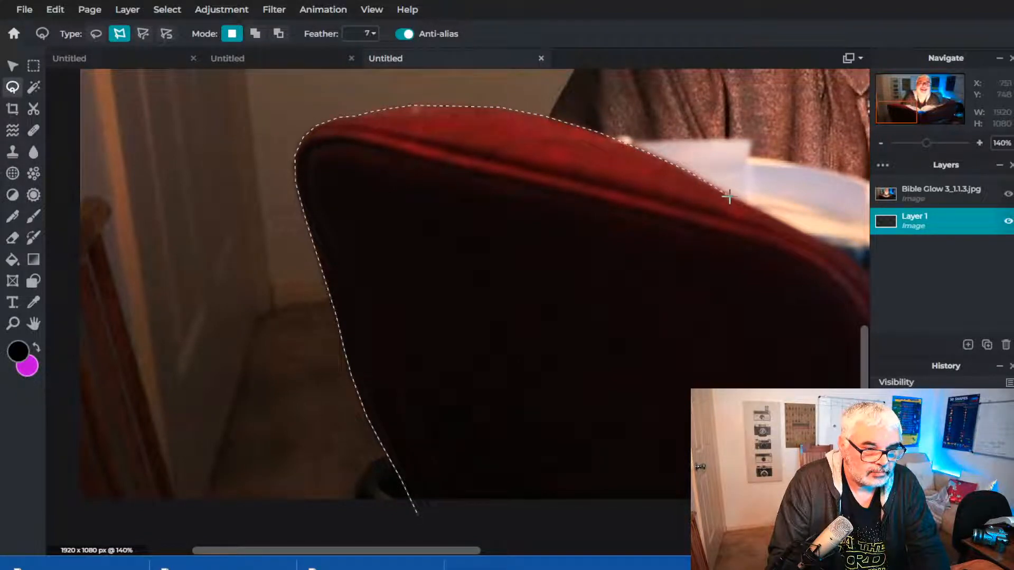
{"action": "left_click", "coordinate": [759, 209]}
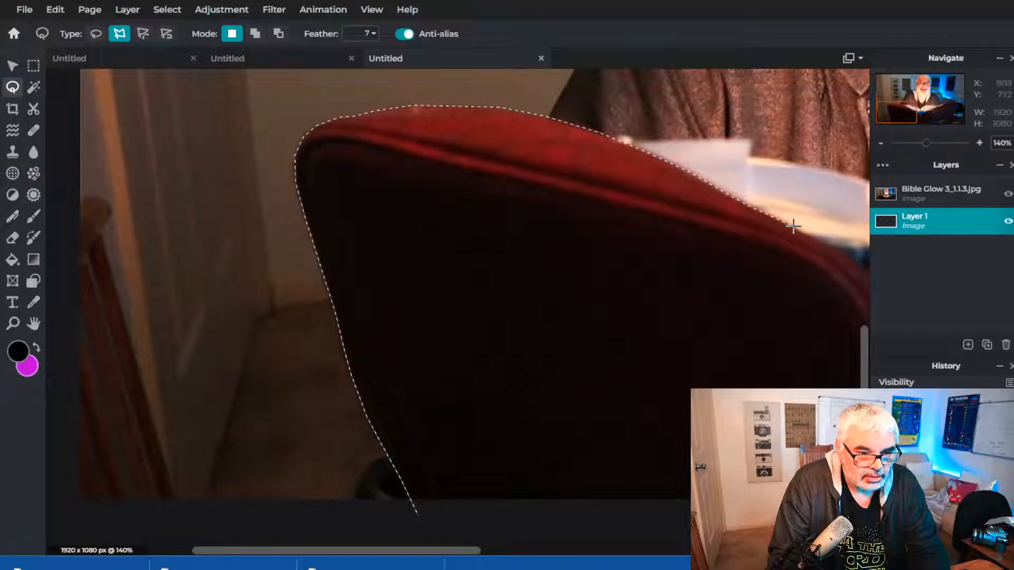
{"action": "left_click", "coordinate": [836, 249]}
- Continue the lasso outline beneath the pages, across the blue inner book, and around the right half of the cover
{"action": "scroll", "coordinate": [848, 283], "scroll_direction": "down", "scroll_amount": 3}
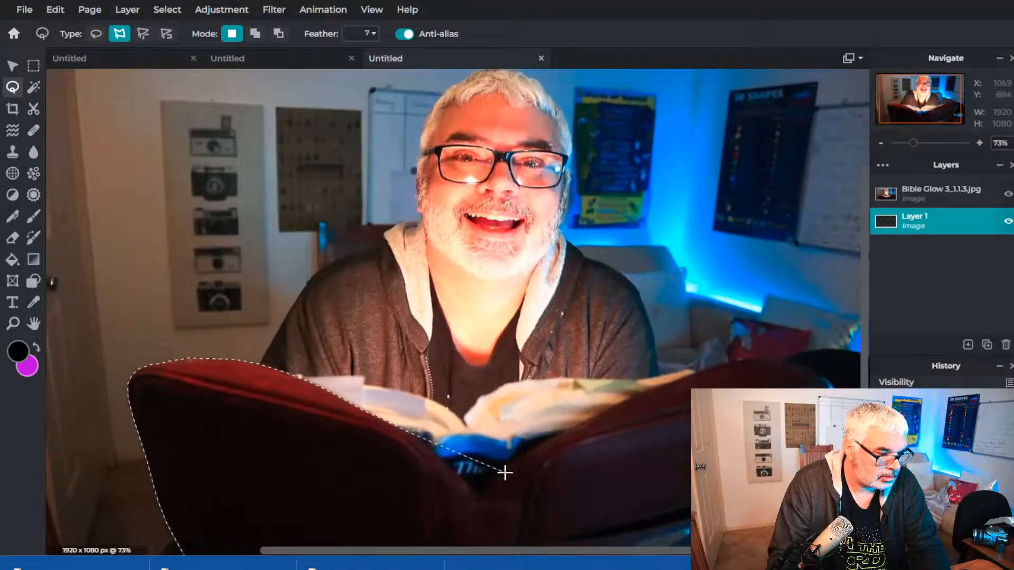
{"action": "left_click", "coordinate": [443, 438]}
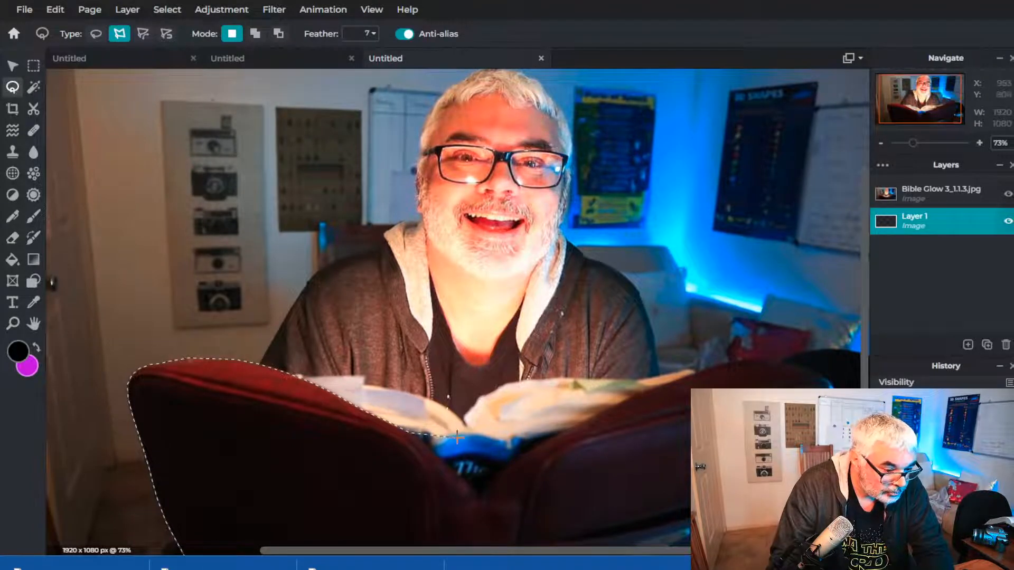
{"action": "left_click", "coordinate": [558, 437]}
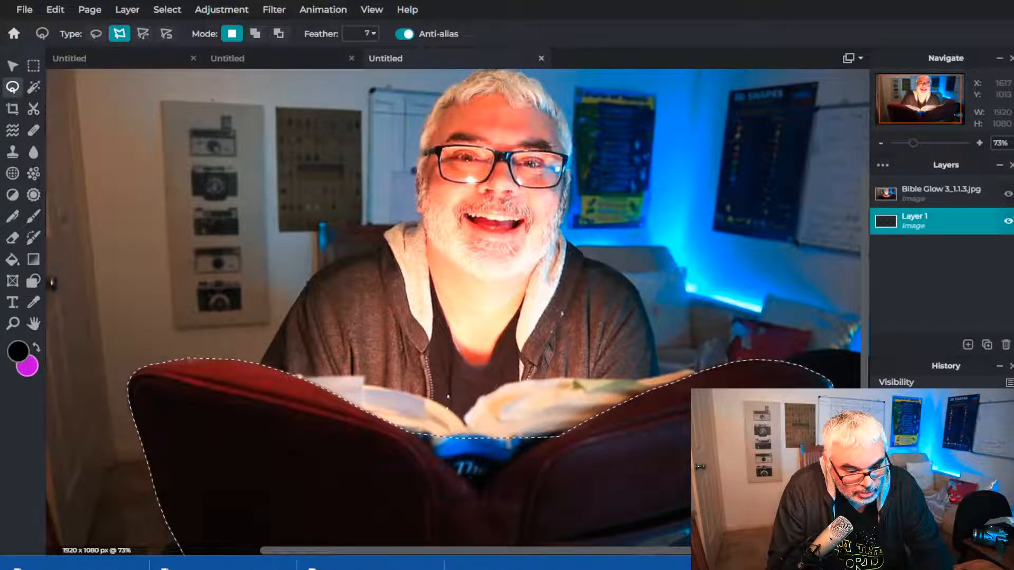
- Run the lasso outline below the canvas edge back to its starting point and close the book cover selection
{"action": "scroll", "coordinate": [639, 480], "scroll_direction": "down", "scroll_amount": 3}
{"action": "scroll", "coordinate": [639, 482], "scroll_direction": "up", "scroll_amount": 6}
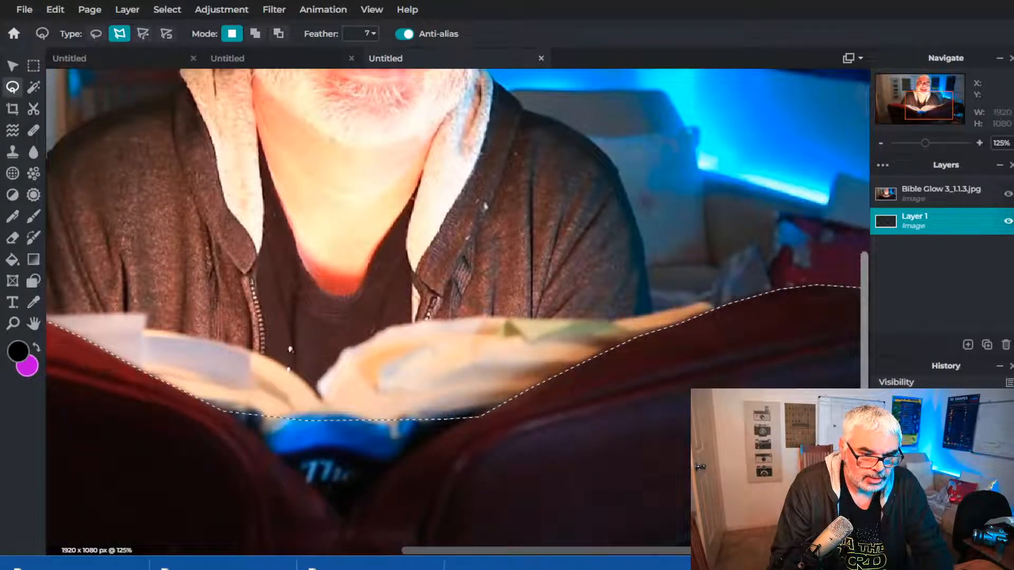
{"action": "scroll", "coordinate": [802, 380], "scroll_direction": "down", "scroll_amount": 5}
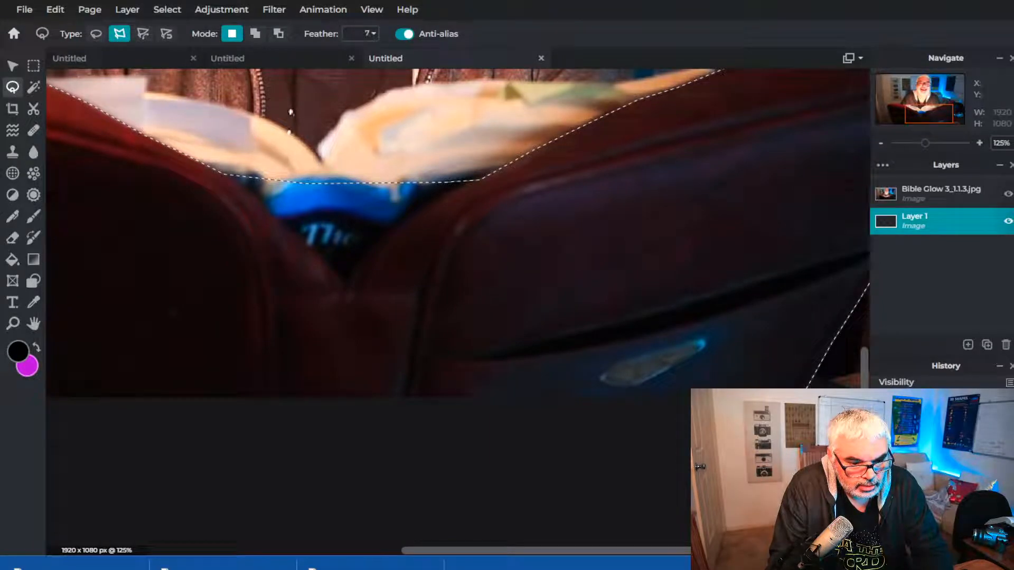
{"action": "left_click", "coordinate": [403, 445]}
{"action": "left_click", "coordinate": [117, 434]}
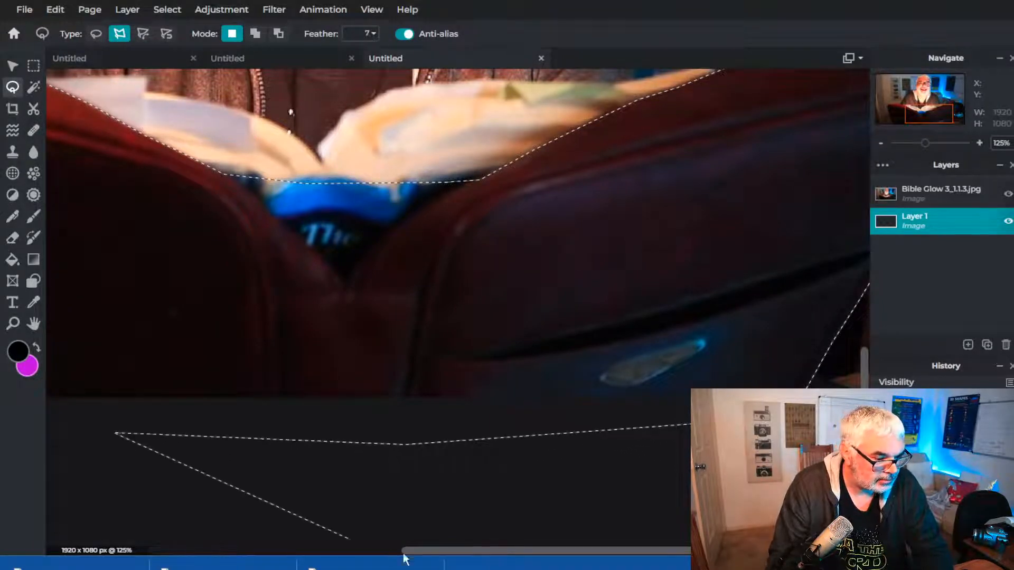
{"action": "left_click_drag", "start_coordinate": [435, 549], "coordinate": [249, 548]}
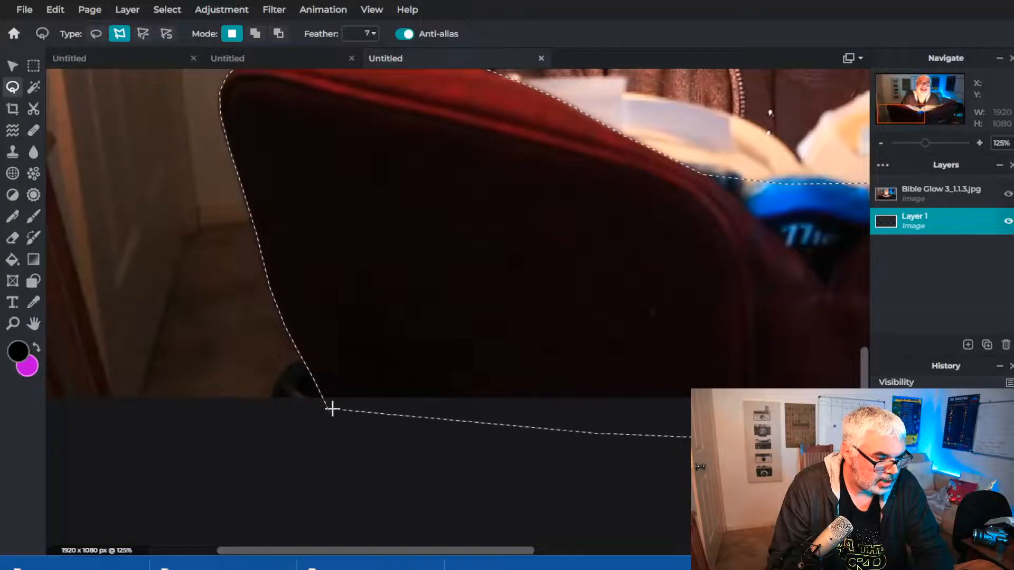
{"action": "double_click", "coordinate": [326, 412]}
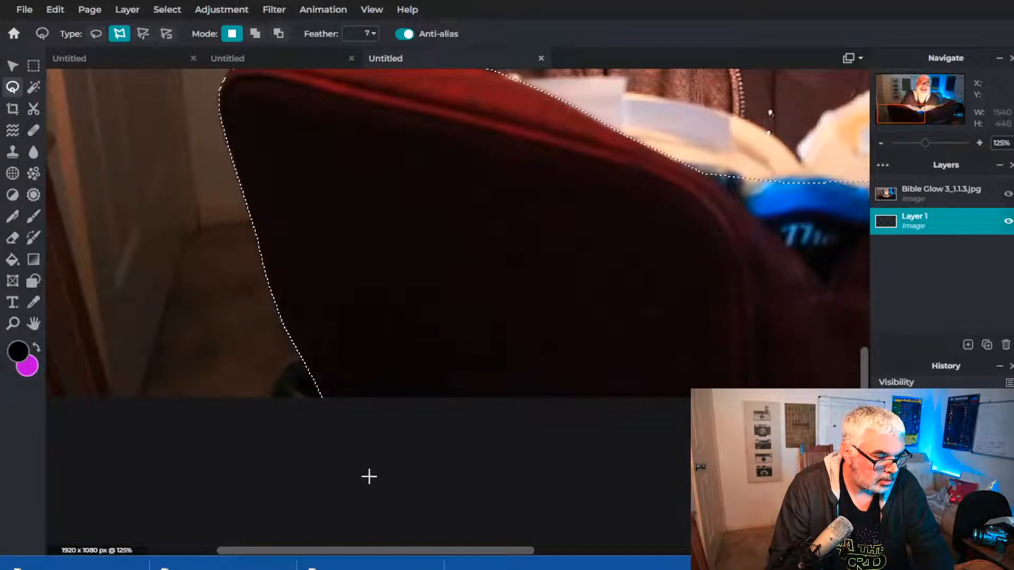
- Subtract the blue inner book area between the two cover halves from the selection with the polygonal lasso
{"action": "scroll", "coordinate": [768, 386], "scroll_direction": "up", "scroll_amount": 1}
{"action": "scroll", "coordinate": [767, 386], "scroll_direction": "down", "scroll_amount": 5}
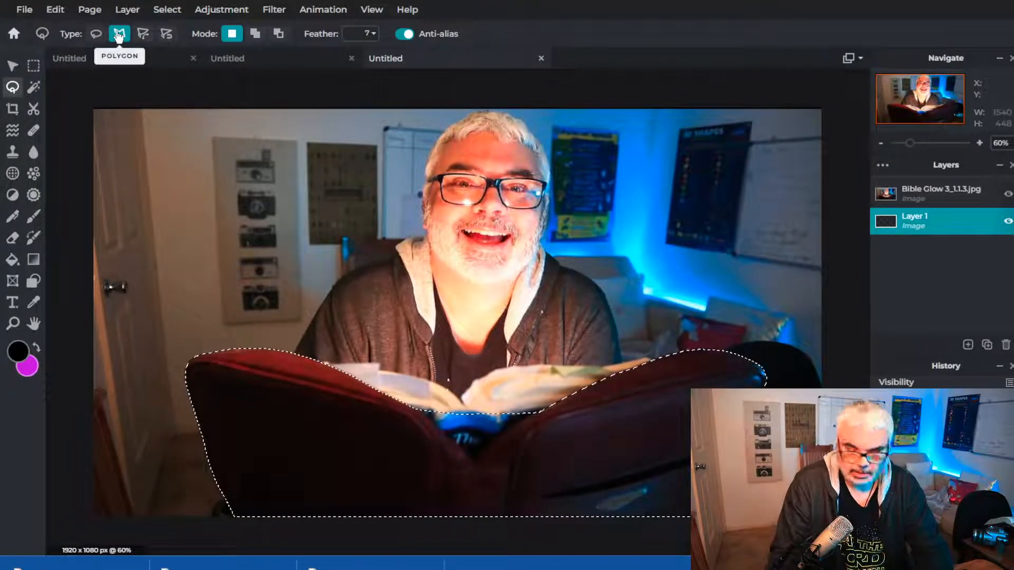
{"action": "key", "text": "w"}
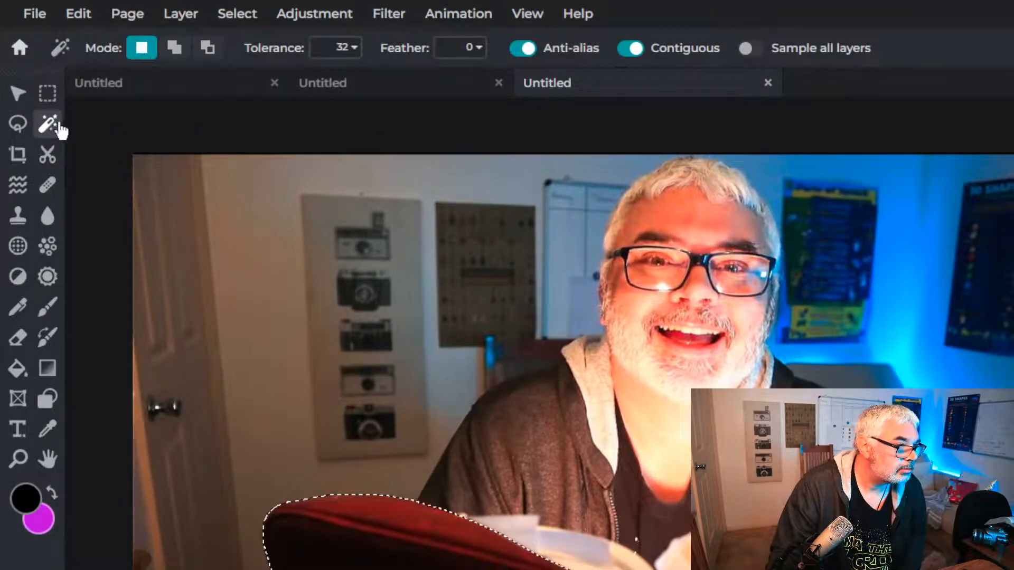
{"action": "left_click", "coordinate": [17, 127]}
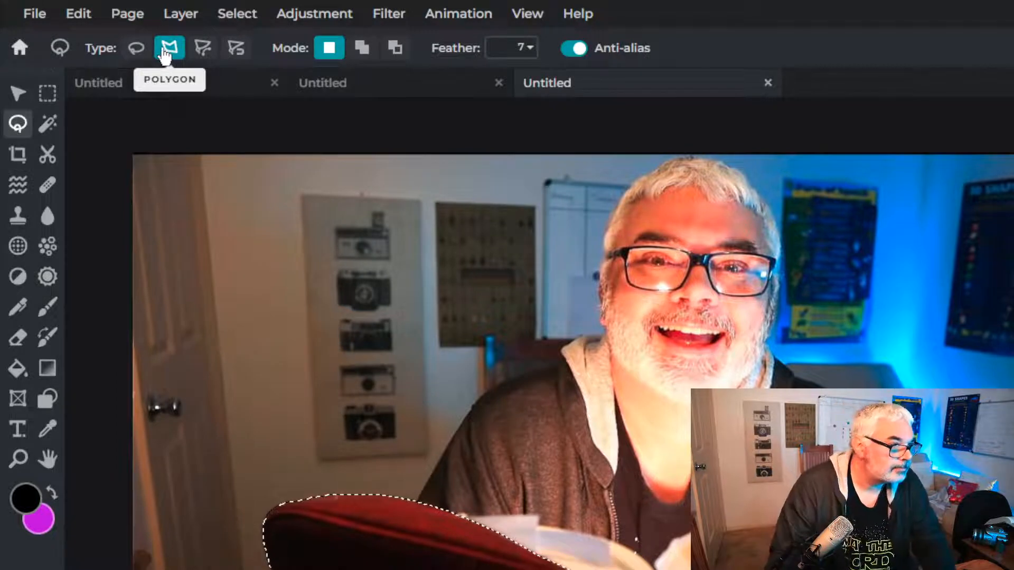
{"action": "left_click", "coordinate": [361, 49]}
{"action": "scroll", "coordinate": [609, 565], "scroll_direction": "up", "scroll_amount": 5}
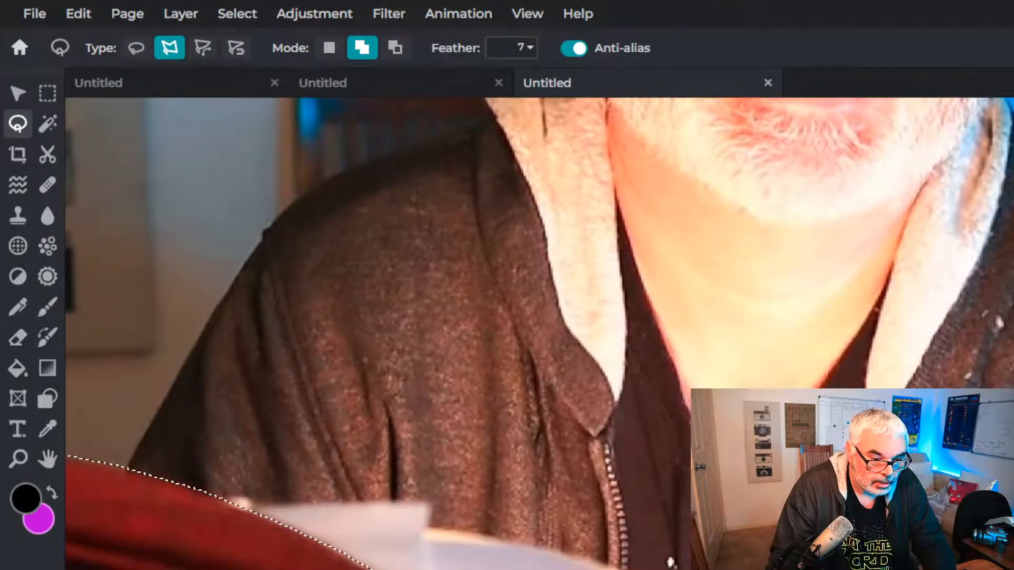
{"action": "scroll", "coordinate": [538, 332], "scroll_direction": "down", "scroll_amount": 3}
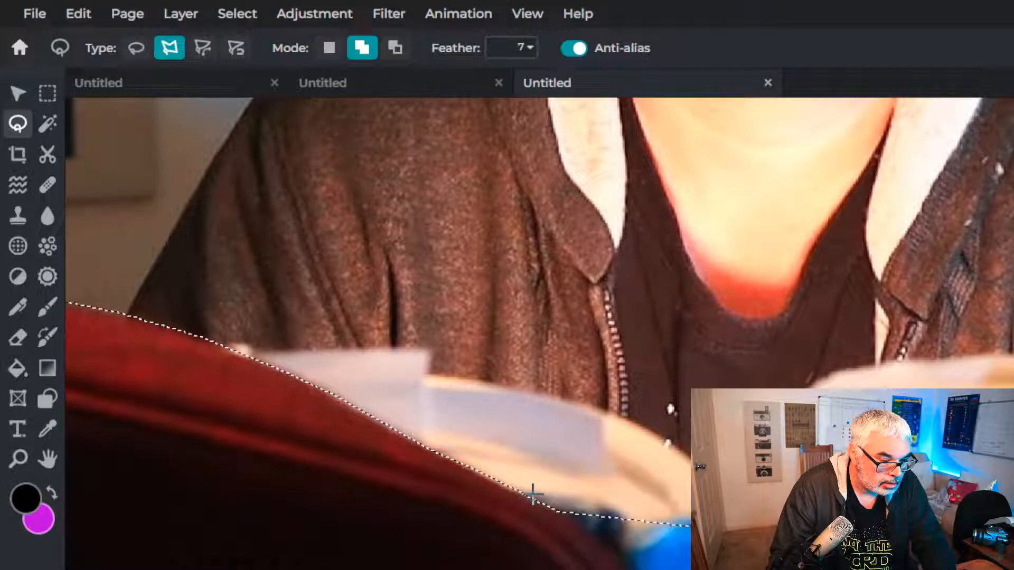
{"action": "left_click", "coordinate": [559, 512]}
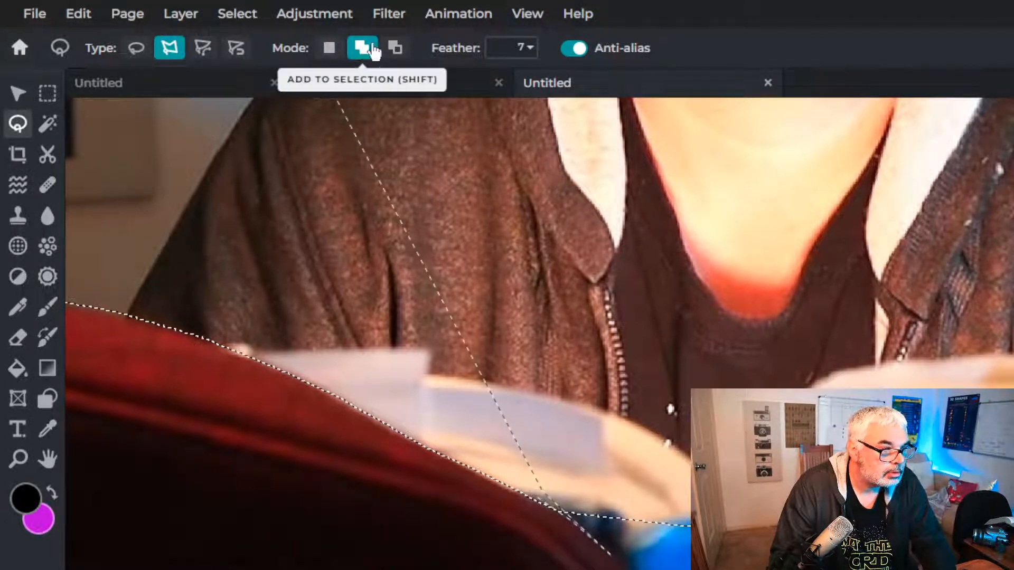
{"action": "left_click", "coordinate": [395, 48]}
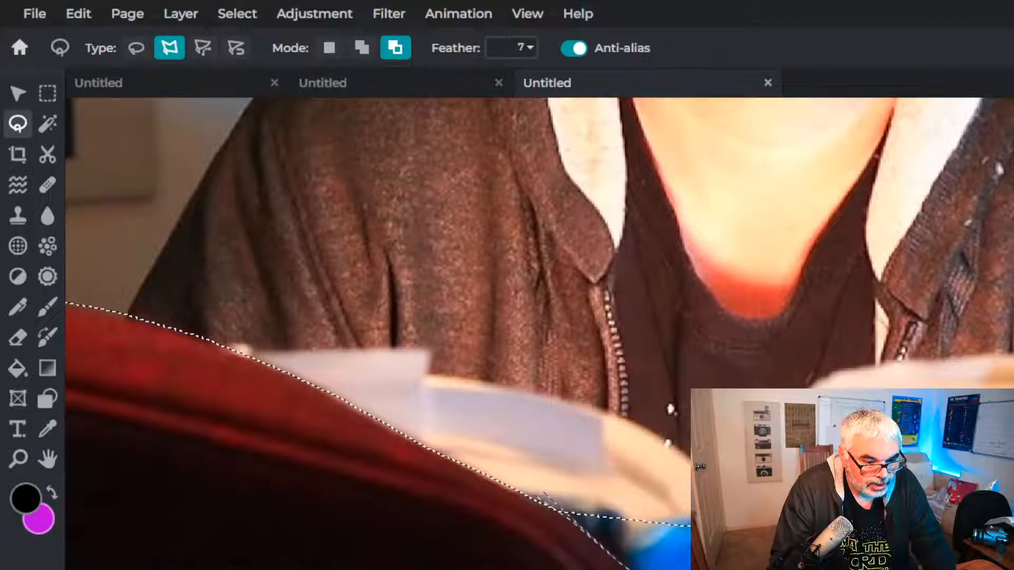
{"action": "left_click", "coordinate": [539, 492]}
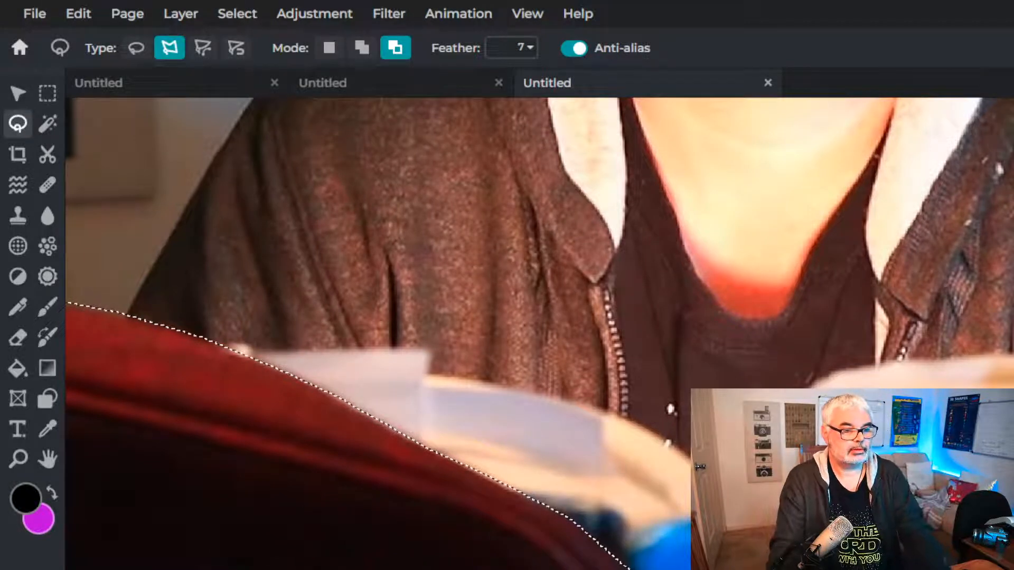
- Duplicate the photo layer while keeping the book cover selection active
{"action": "scroll", "coordinate": [539, 334], "scroll_direction": "down", "scroll_amount": 7}
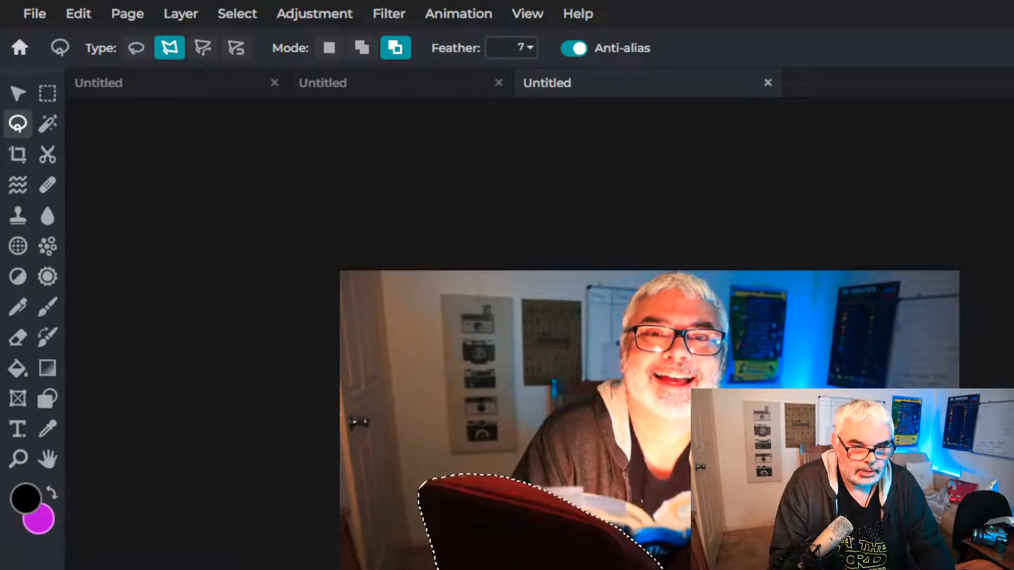
{"action": "key", "text": "ctrl+j"}
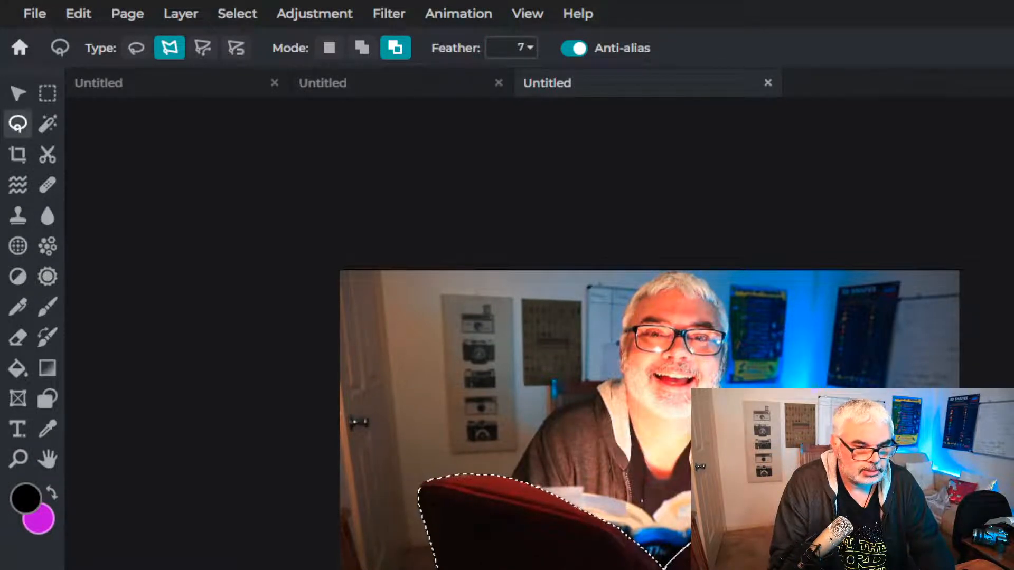
{"action": "key", "text": "ctrl+j"}
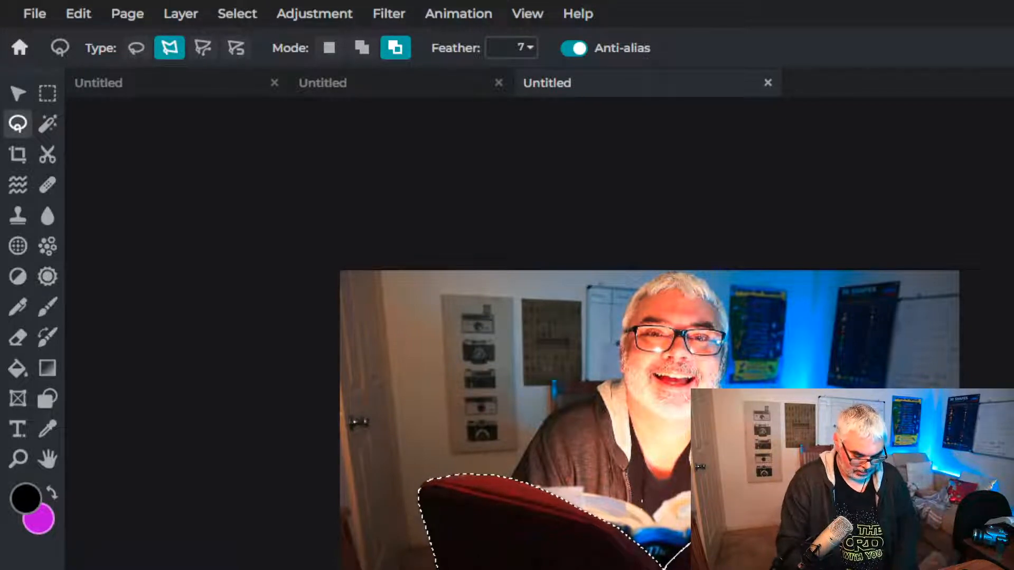
- Invert the selection, delete everything around the red book cover, and deselect
{"action": "key", "text": "shift"}
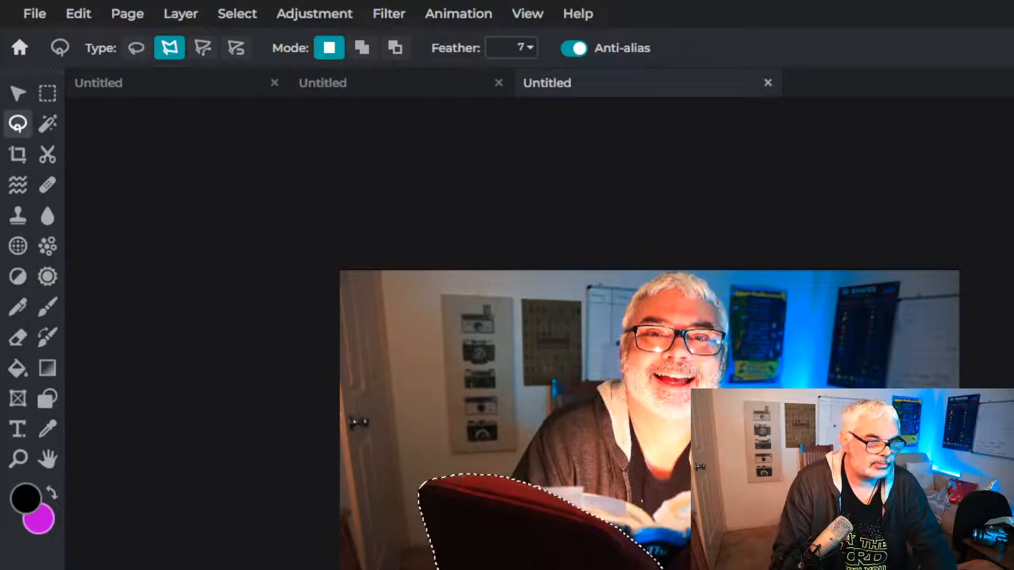
{"action": "left_click", "coordinate": [233, 13]}
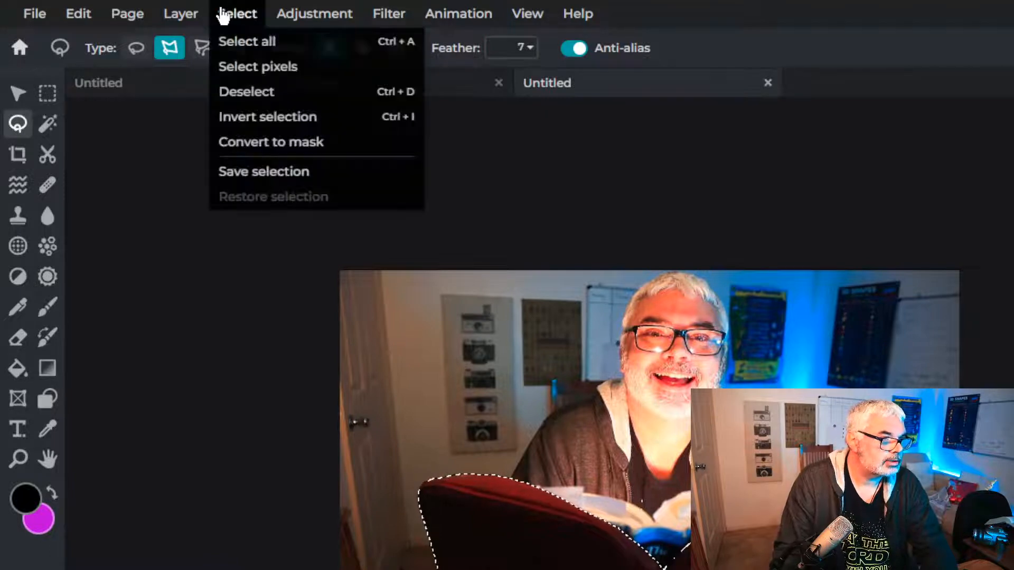
{"action": "left_click", "coordinate": [230, 118]}
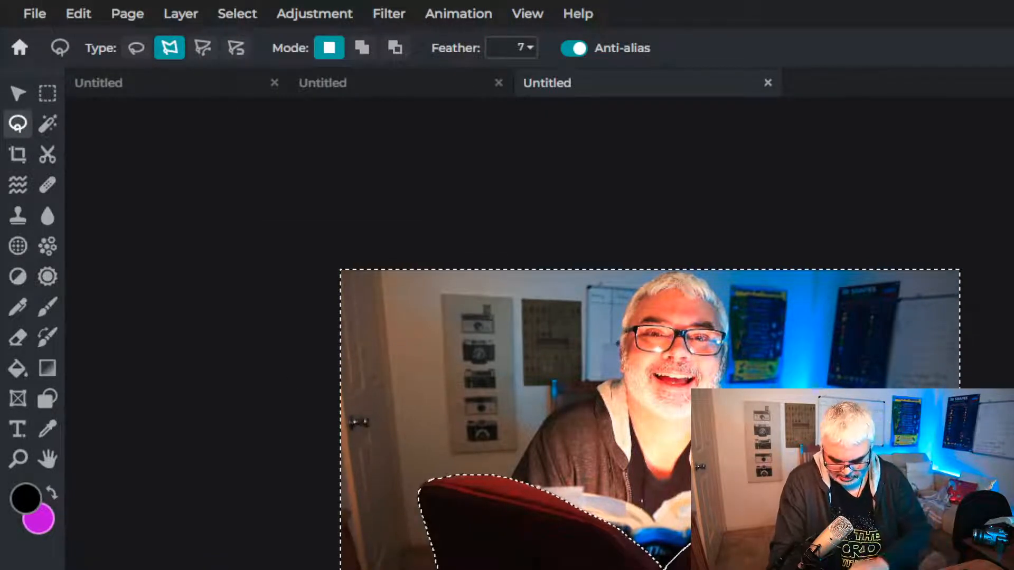
{"action": "key", "text": "Delete"}
{"action": "key", "text": "alt"}
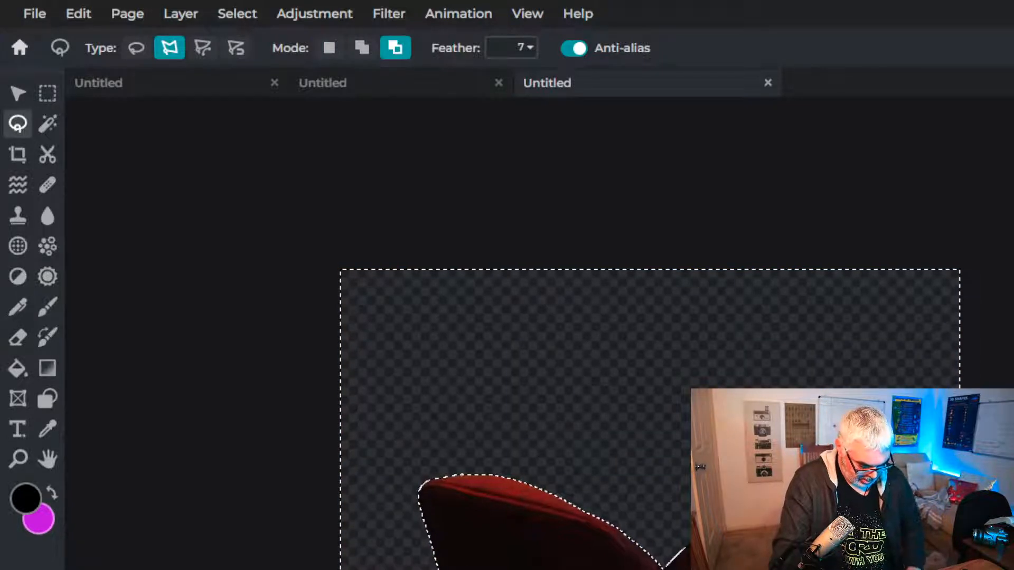
{"action": "key", "text": "ctrl+d"}
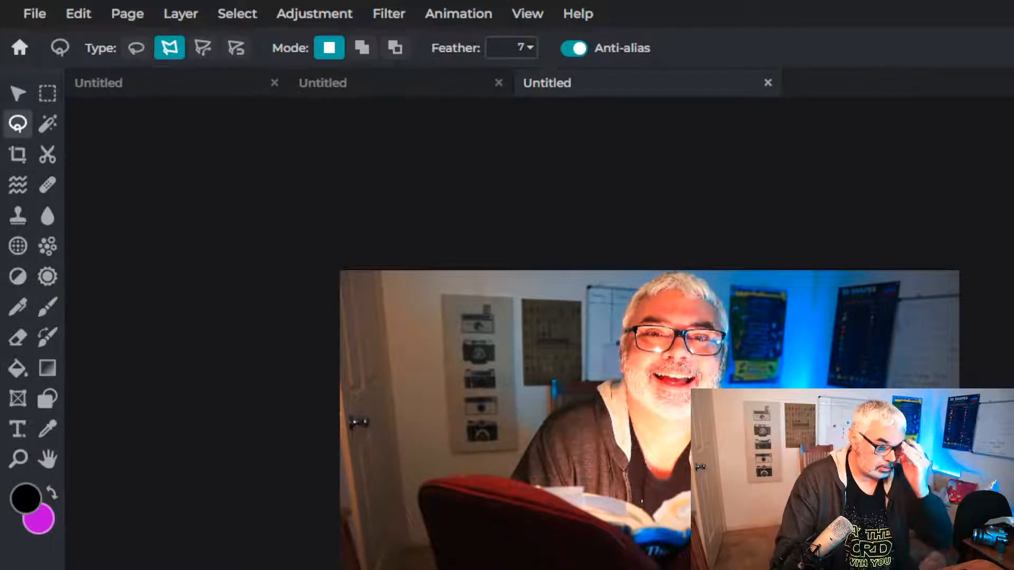
- Outline the open book's pages with the polygonal lasso, following the red cover's upper edge
{"action": "scroll", "coordinate": [650, 444], "scroll_direction": "up", "scroll_amount": 3}
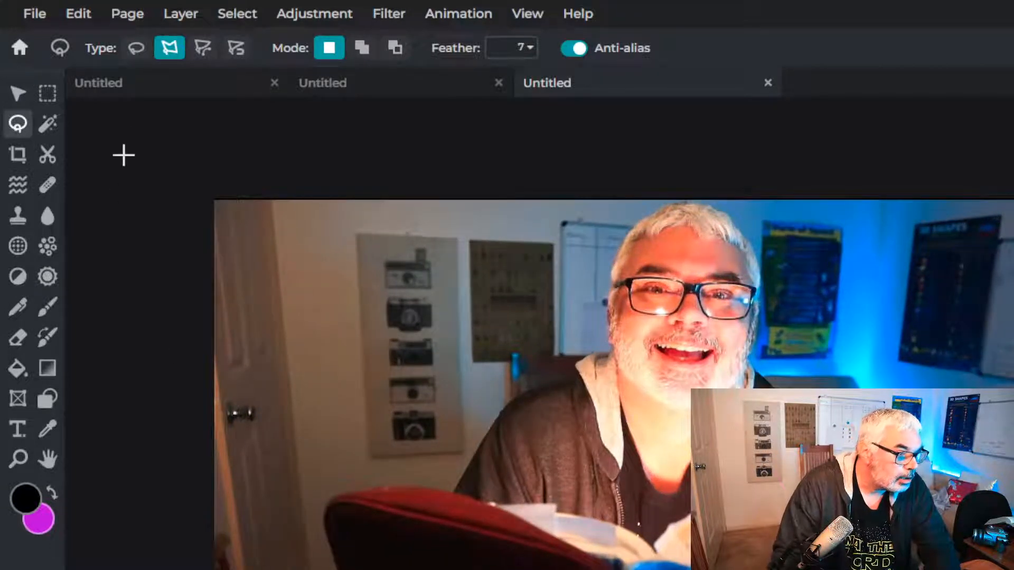
{"action": "left_click", "coordinate": [489, 505]}
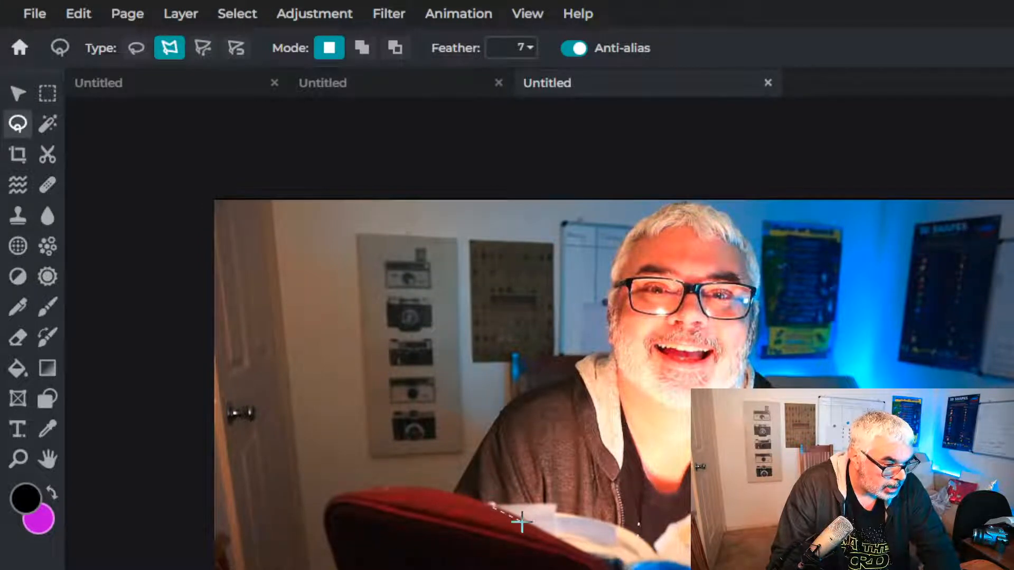
{"action": "left_click", "coordinate": [529, 517]}
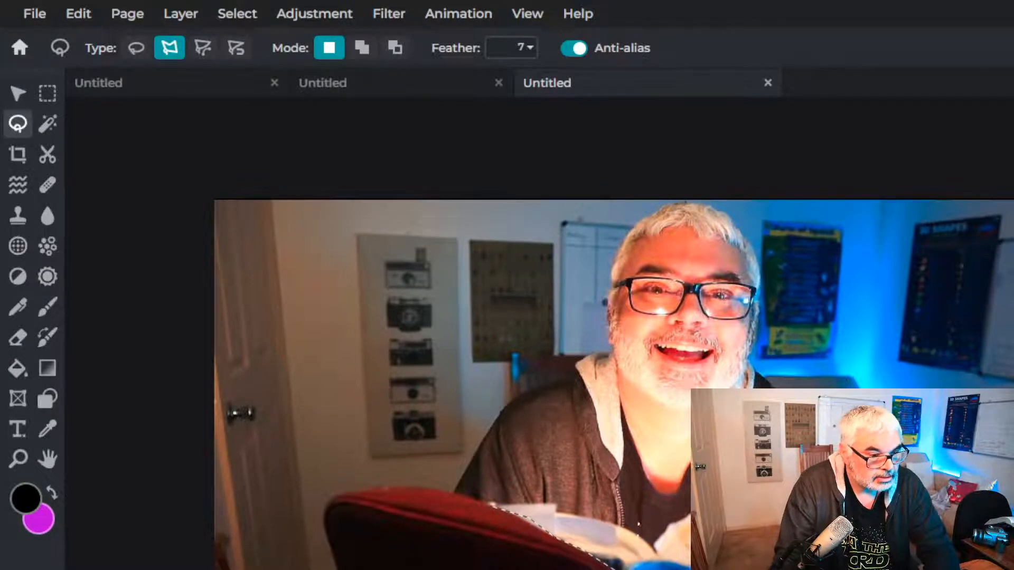
{"action": "scroll", "coordinate": [713, 480], "scroll_direction": "down", "scroll_amount": 3}
{"action": "scroll", "coordinate": [713, 480], "scroll_direction": "up", "scroll_amount": 8}
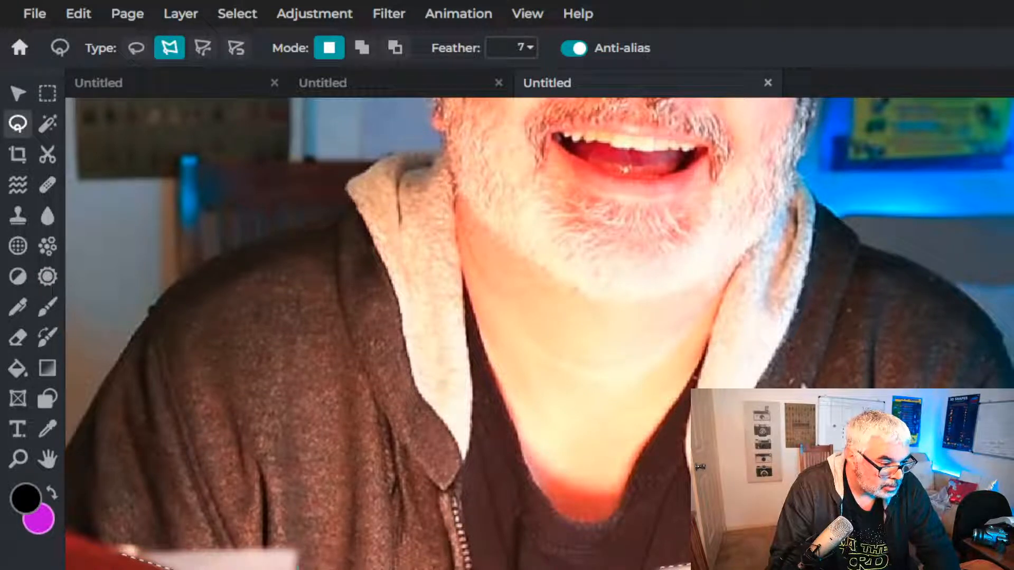
- Close the lasso outline around the open book's pages and add the missed strip beside the red cover to the selection
{"action": "left_click", "coordinate": [297, 549]}
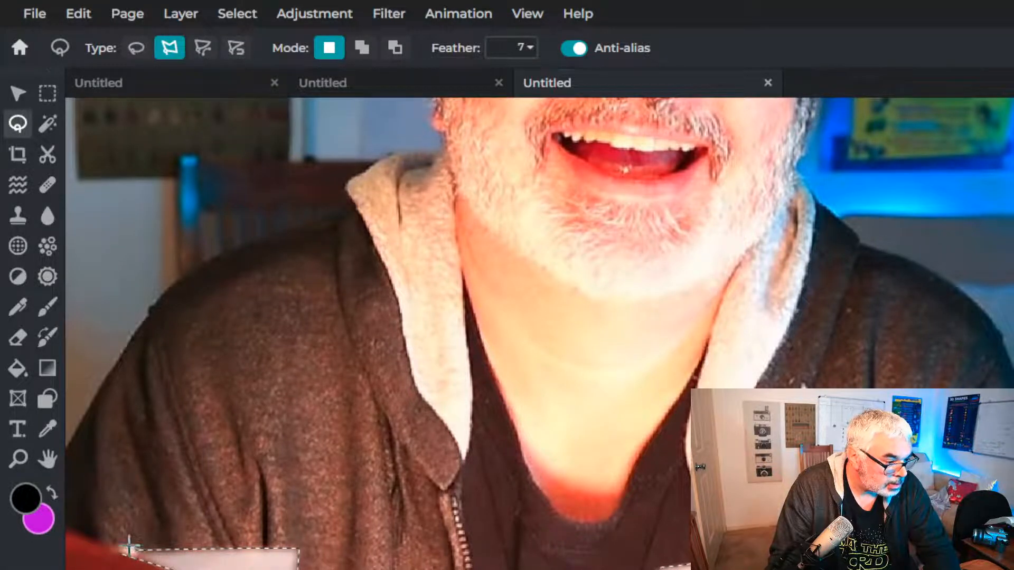
{"action": "double_click", "coordinate": [114, 548]}
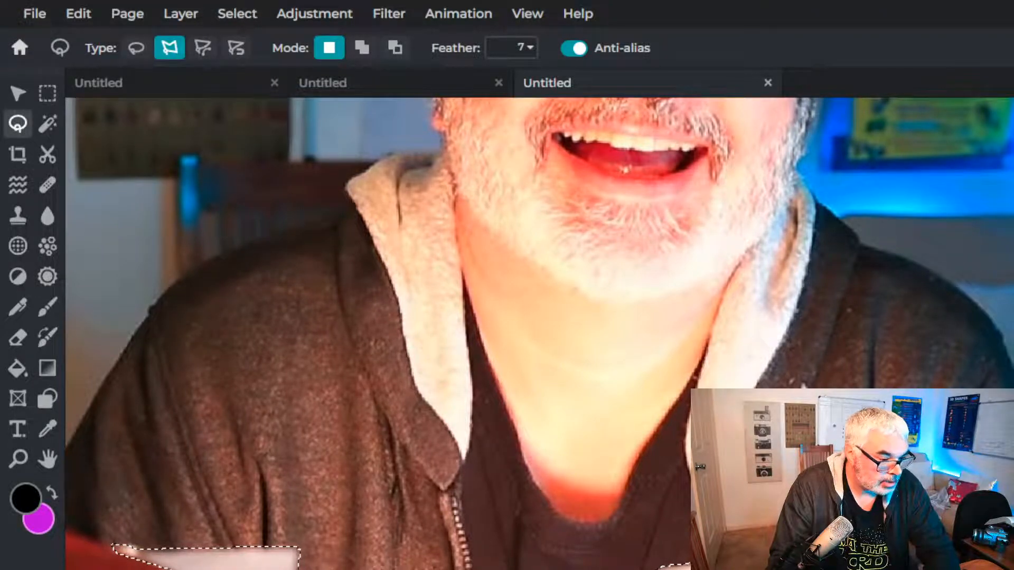
{"action": "scroll", "coordinate": [539, 334], "scroll_direction": "down", "scroll_amount": 5}
{"action": "scroll", "coordinate": [396, 531], "scroll_direction": "up", "scroll_amount": 6}
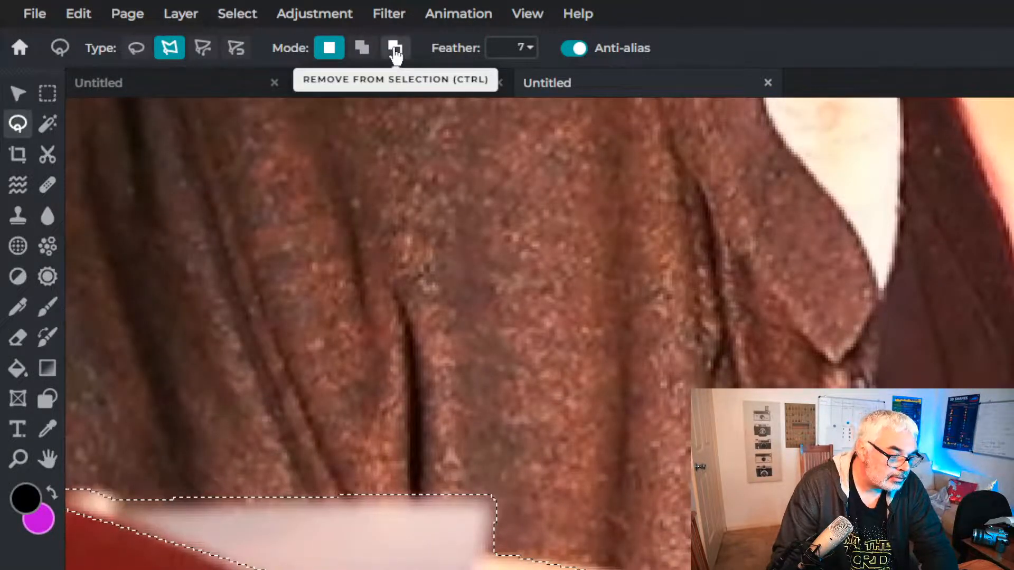
{"action": "left_click", "coordinate": [362, 51]}
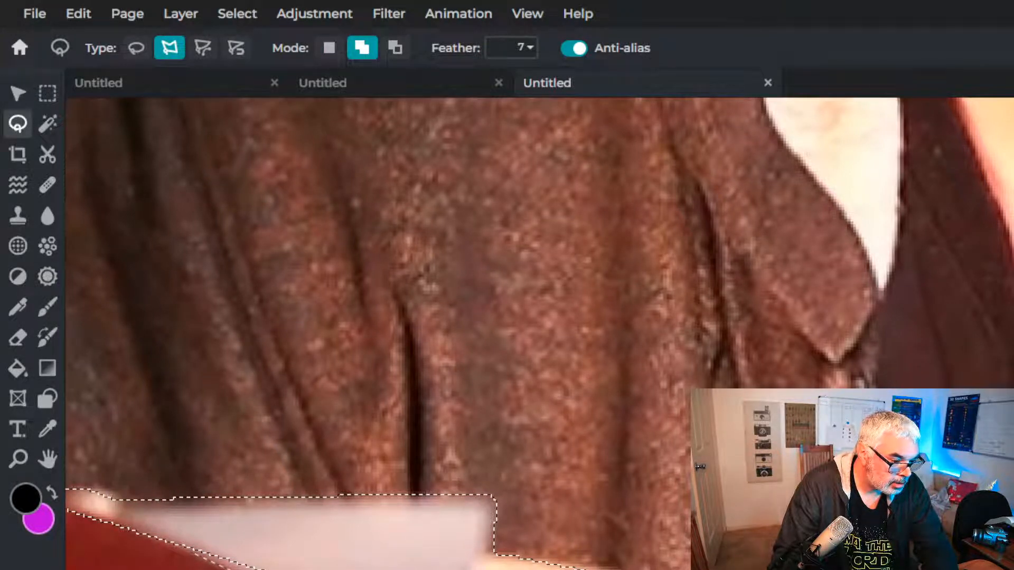
{"action": "left_click", "coordinate": [383, 569]}
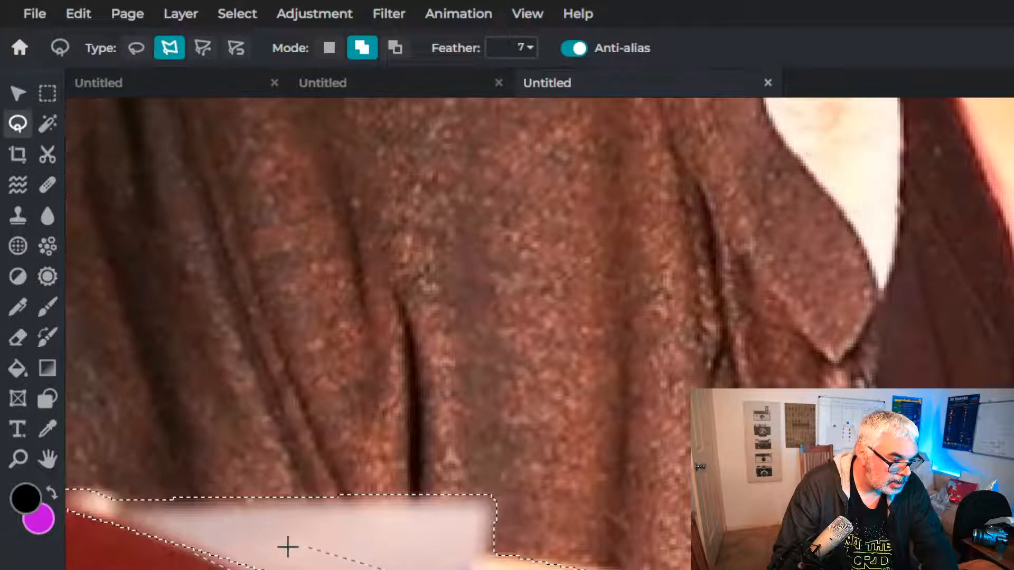
{"action": "left_click", "coordinate": [241, 543]}
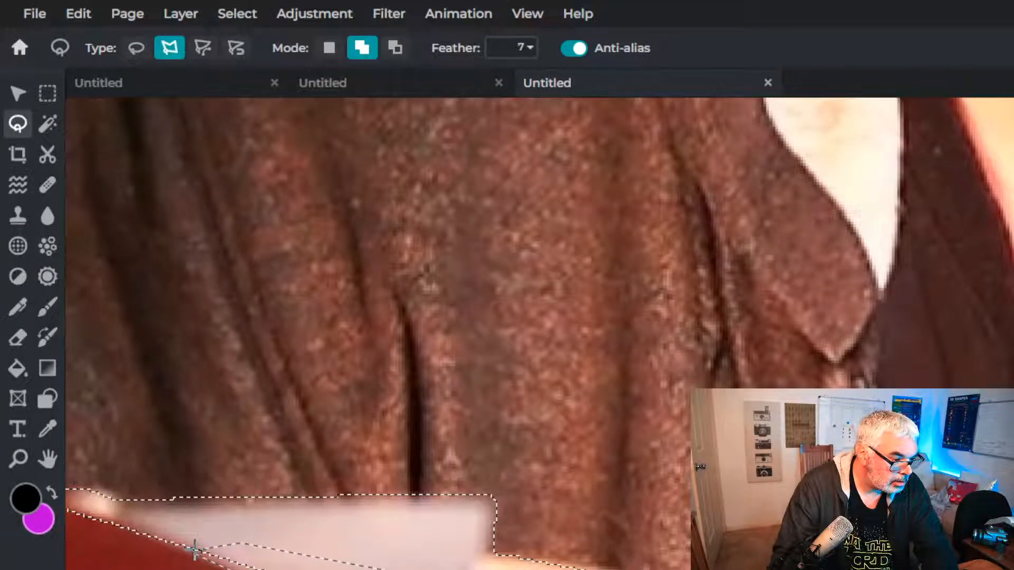
- Check the pages selection along the cover edges, invert it, and delete everything around the pages
{"action": "scroll", "coordinate": [196, 549], "scroll_direction": "up", "scroll_amount": 5}
{"action": "scroll", "coordinate": [507, 332], "scroll_direction": "down", "scroll_amount": 5}
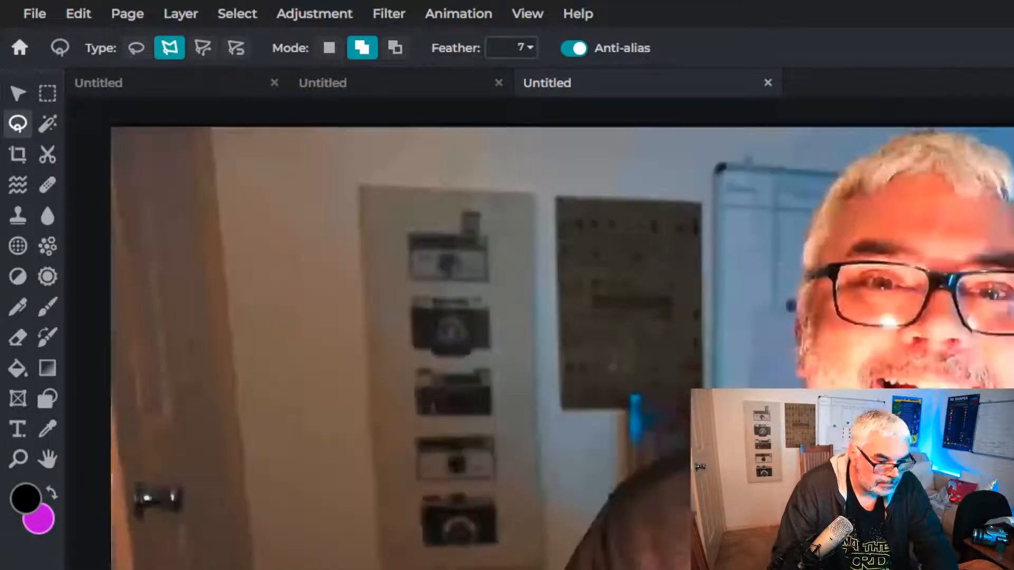
{"action": "scroll", "coordinate": [370, 475], "scroll_direction": "up", "scroll_amount": 8}
{"action": "scroll", "coordinate": [539, 334], "scroll_direction": "up", "scroll_amount": 1}
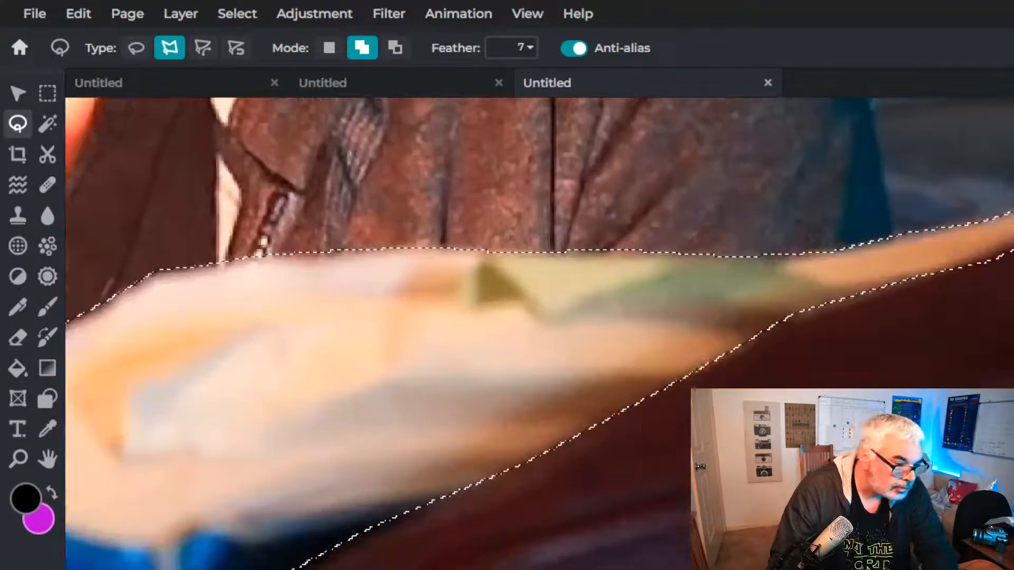
{"action": "scroll", "coordinate": [539, 334], "scroll_direction": "down", "scroll_amount": 4}
{"action": "scroll", "coordinate": [539, 334], "scroll_direction": "down", "scroll_amount": 1}
{"action": "scroll", "coordinate": [539, 334], "scroll_direction": "down", "scroll_amount": 1}
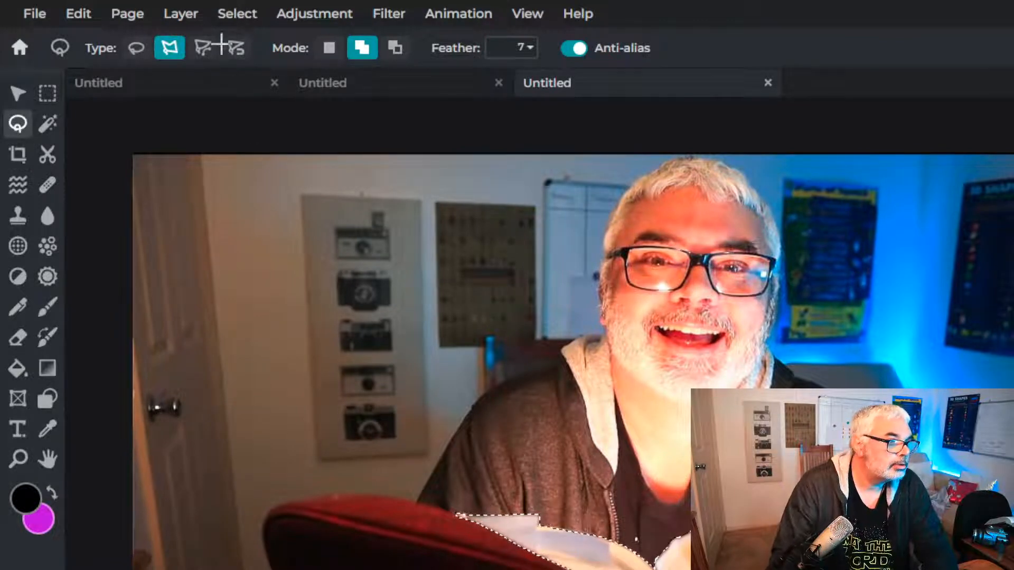
{"action": "left_click", "coordinate": [235, 14]}
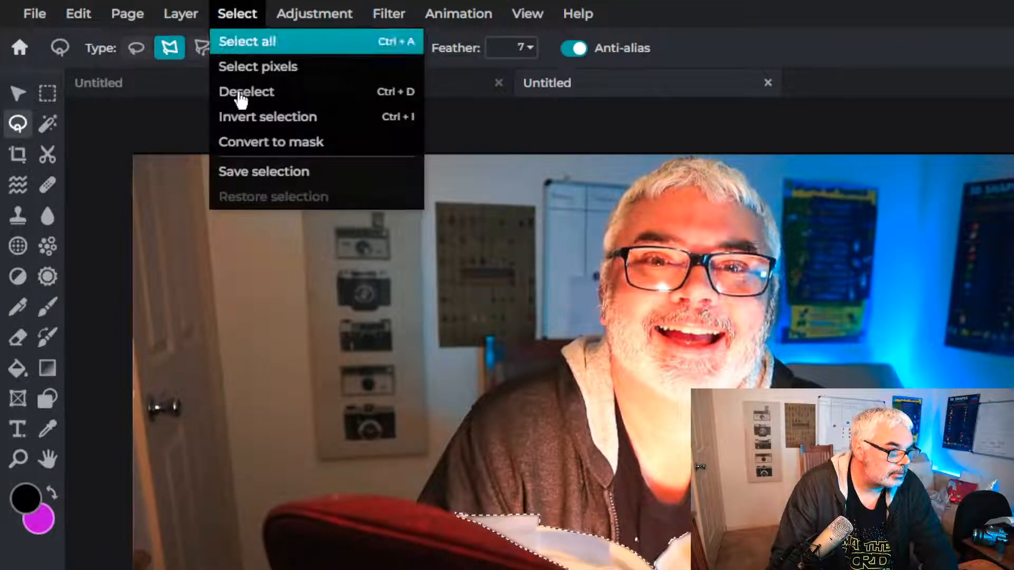
{"action": "left_click", "coordinate": [245, 129]}
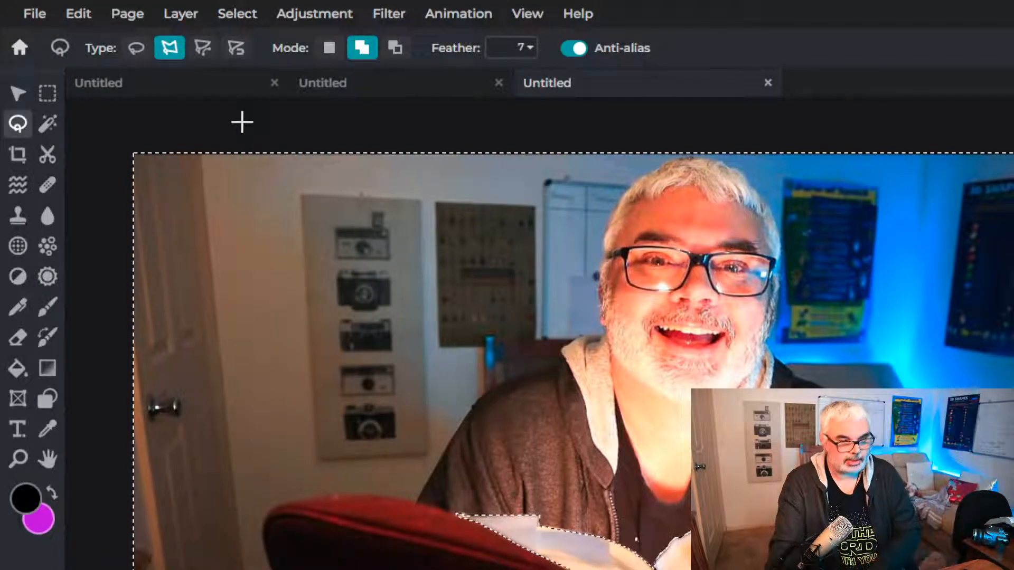
{"action": "key", "text": "Delete"}
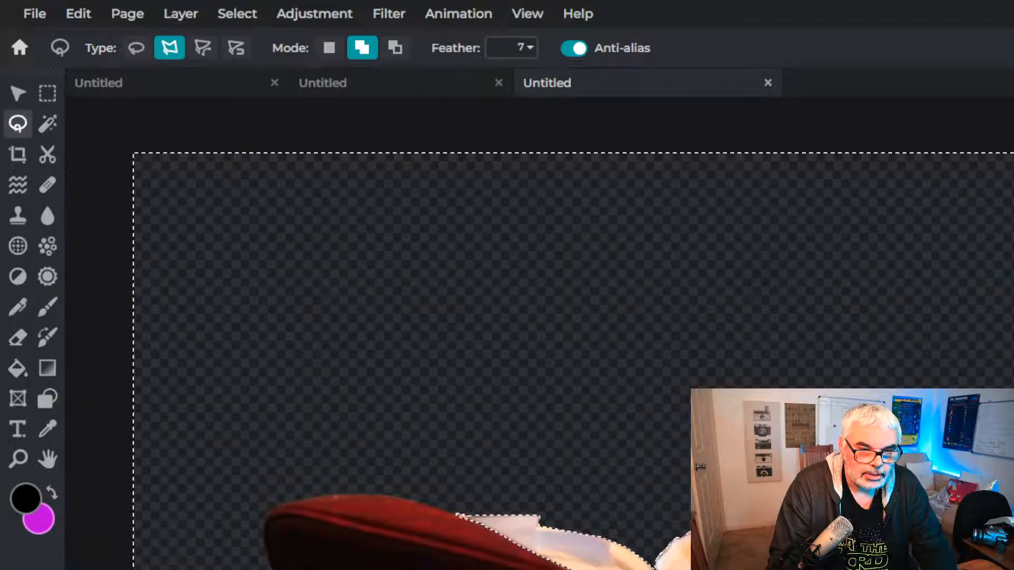
- Undo the deletion around the pages and clear the selection
{"action": "key", "text": "ctrl+z"}
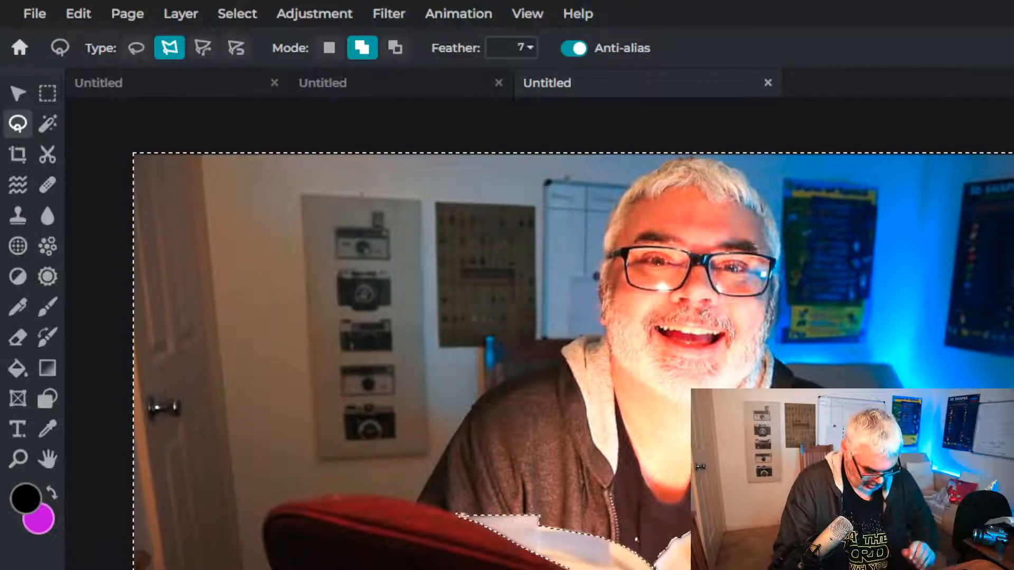
{"action": "key", "text": "alt"}
{"action": "key", "text": "ctrl+d"}
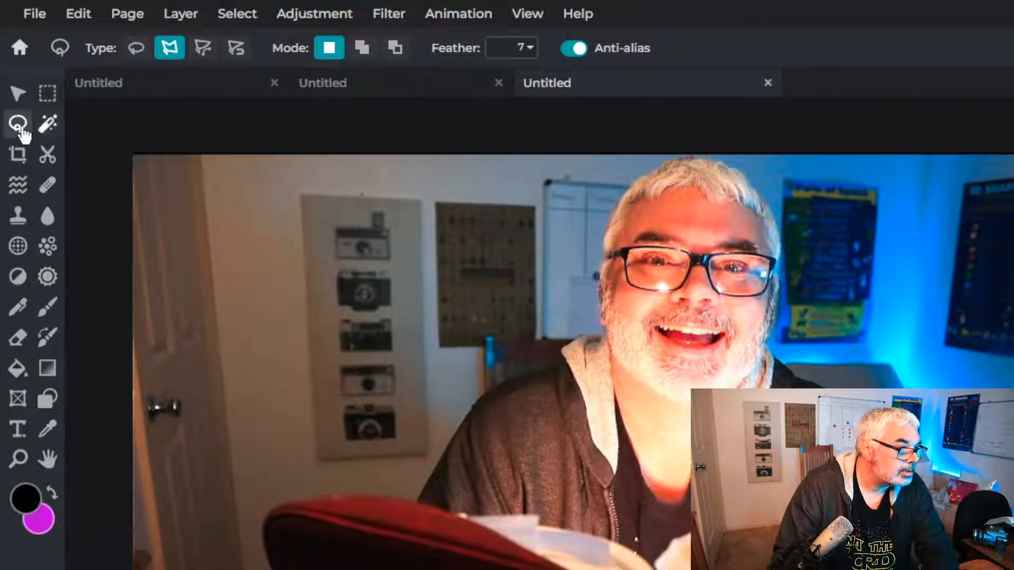
- Start a polygonal lasso outline of the man at the red cover, following his shoulder up over the hood's edge
{"action": "scroll", "coordinate": [465, 549], "scroll_direction": "up", "scroll_amount": 3}
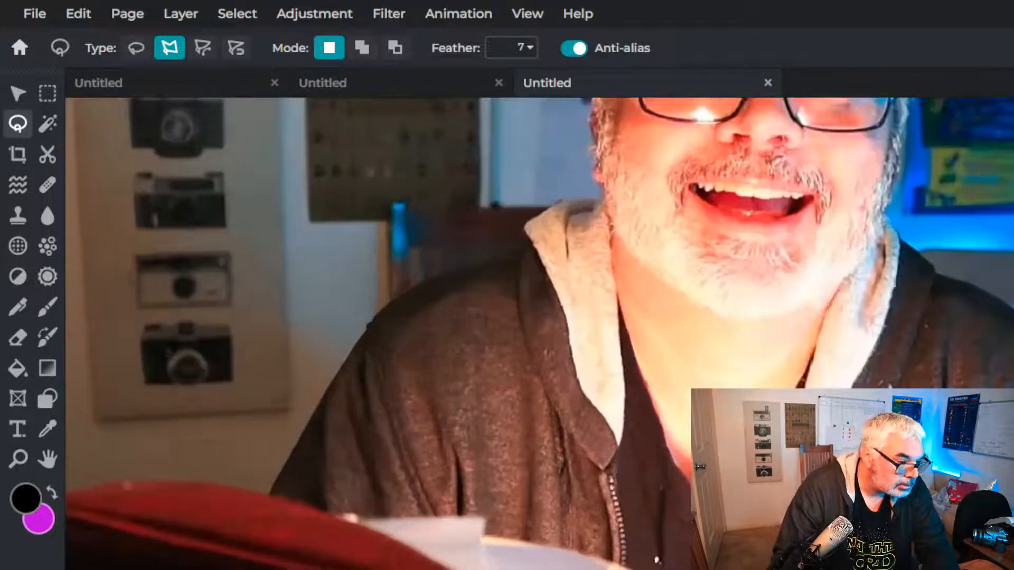
{"action": "left_click", "coordinate": [270, 493]}
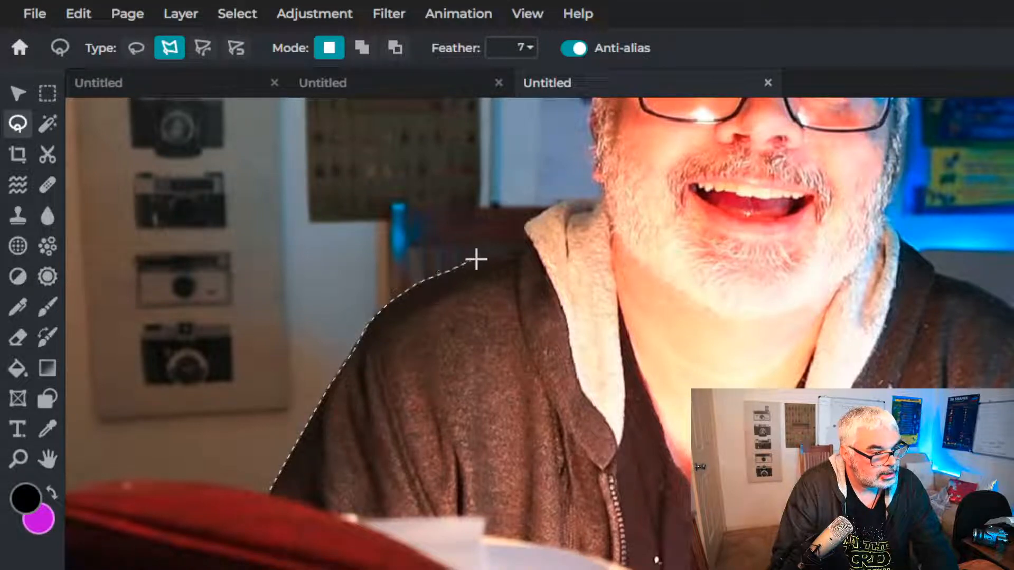
{"action": "left_click", "coordinate": [518, 254]}
{"action": "left_click", "coordinate": [523, 250]}
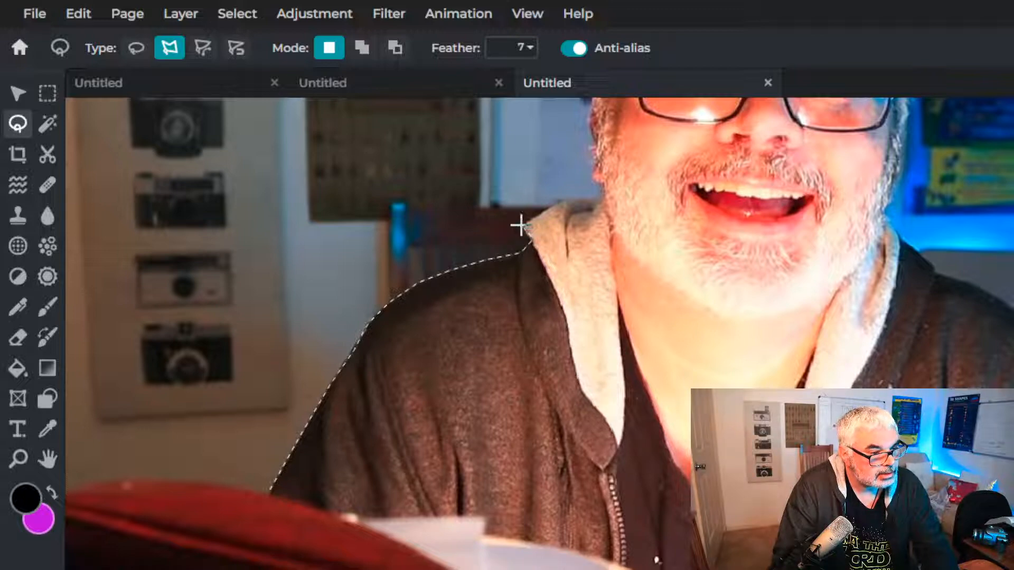
{"action": "left_click", "coordinate": [525, 226]}
{"action": "left_click", "coordinate": [531, 219]}
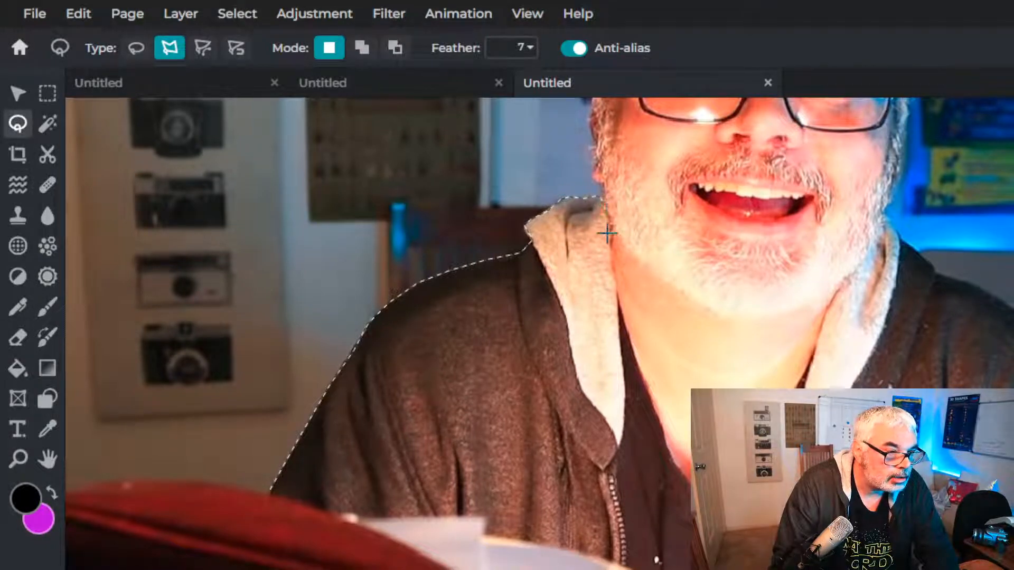
- Continue the lasso outline from the hood up past the earlobe and along the side of the man's beard
{"action": "scroll", "coordinate": [607, 233], "scroll_direction": "up", "scroll_amount": 2}
{"action": "scroll", "coordinate": [606, 233], "scroll_direction": "down", "scroll_amount": 3}
{"action": "scroll", "coordinate": [605, 294], "scroll_direction": "down", "scroll_amount": 3}
{"action": "scroll", "coordinate": [618, 302], "scroll_direction": "up", "scroll_amount": 7}
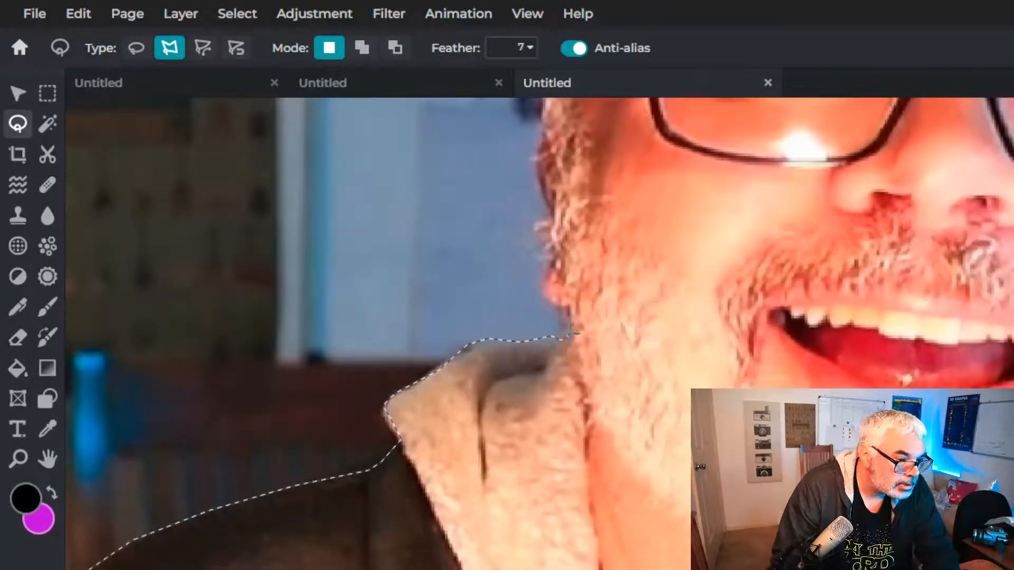
{"action": "left_click", "coordinate": [569, 334]}
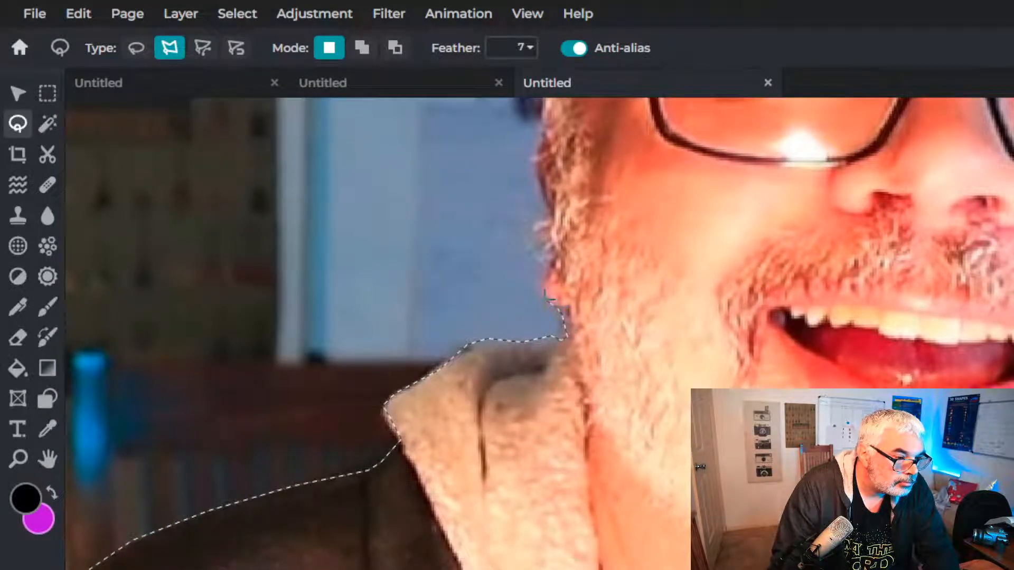
{"action": "left_click", "coordinate": [551, 248]}
{"action": "left_click", "coordinate": [552, 230]}
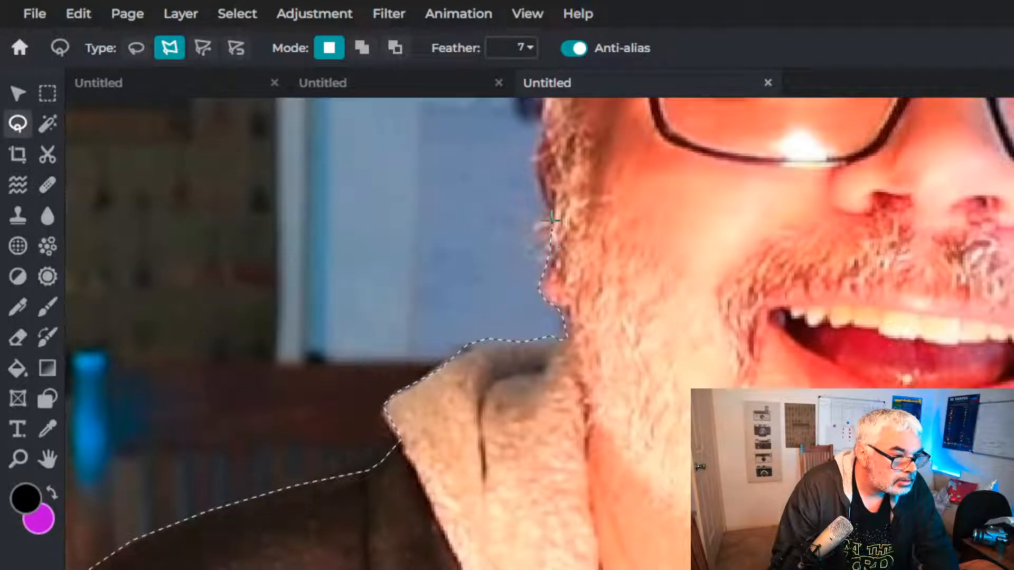
{"action": "left_click", "coordinate": [551, 213]}
{"action": "left_click", "coordinate": [544, 197]}
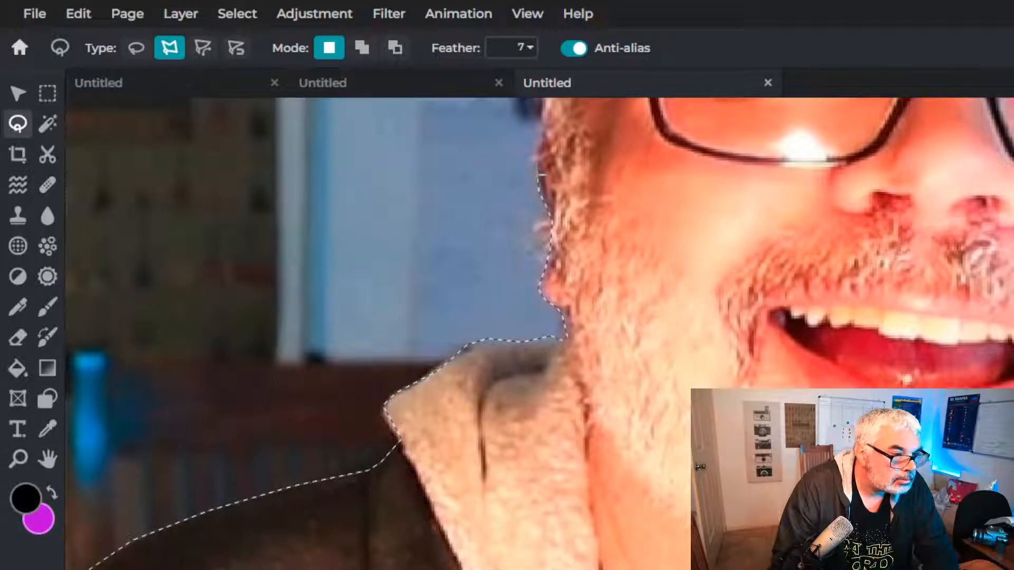
{"action": "left_click", "coordinate": [536, 161]}
{"action": "left_click", "coordinate": [537, 142]}
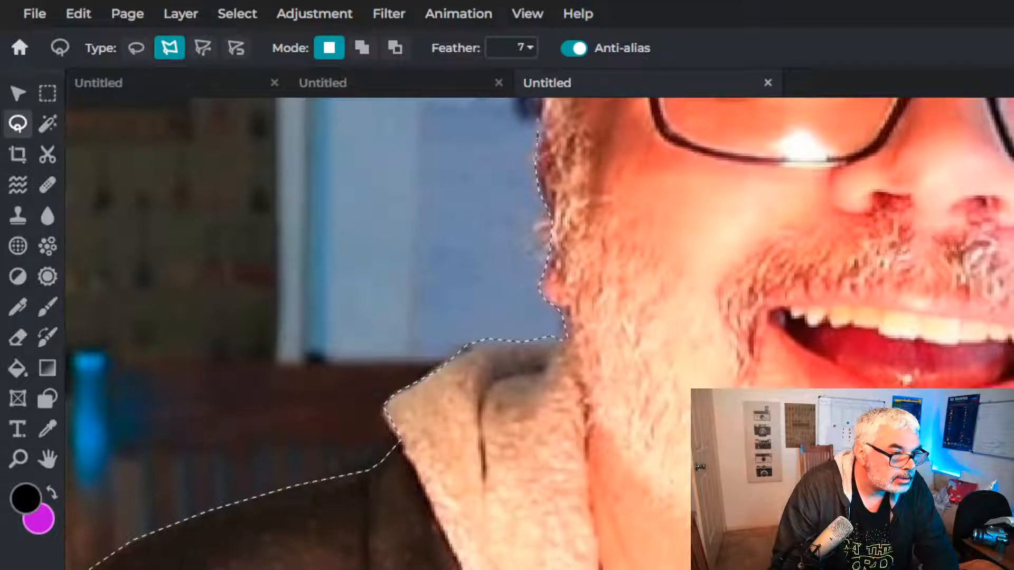
{"action": "left_click", "coordinate": [536, 125]}
- Extend the lasso outline along the man's sideburn and past the arm of his glasses
{"action": "scroll", "coordinate": [630, 410], "scroll_direction": "down", "scroll_amount": 3}
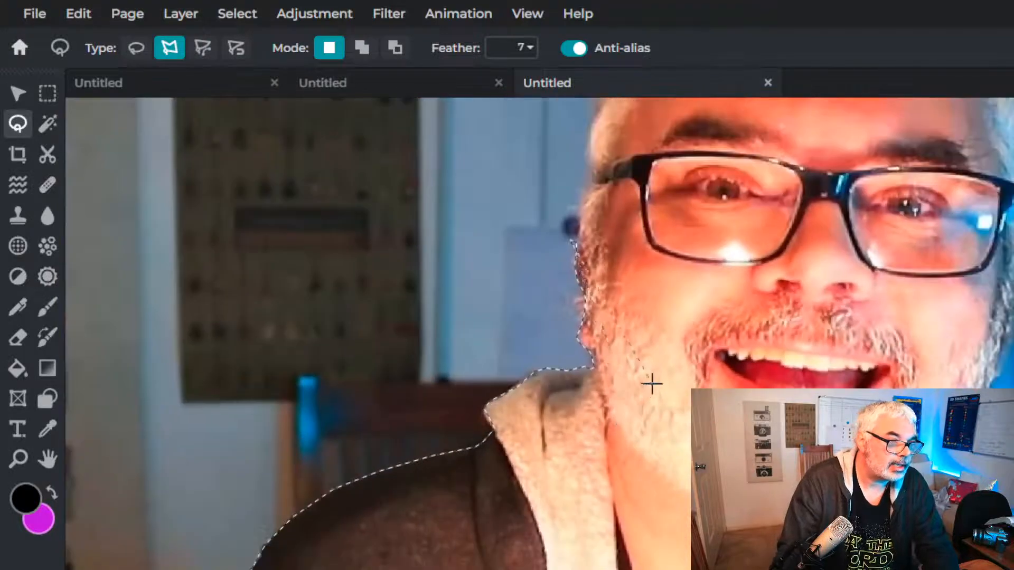
{"action": "scroll", "coordinate": [576, 334], "scroll_direction": "up", "scroll_amount": 3}
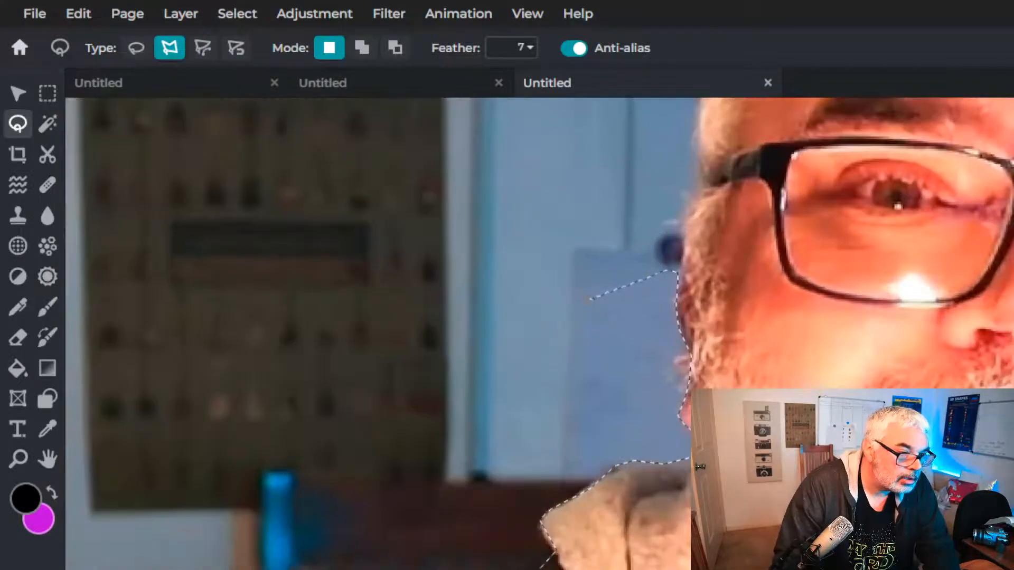
{"action": "left_click", "coordinate": [683, 262]}
{"action": "left_click", "coordinate": [685, 241]}
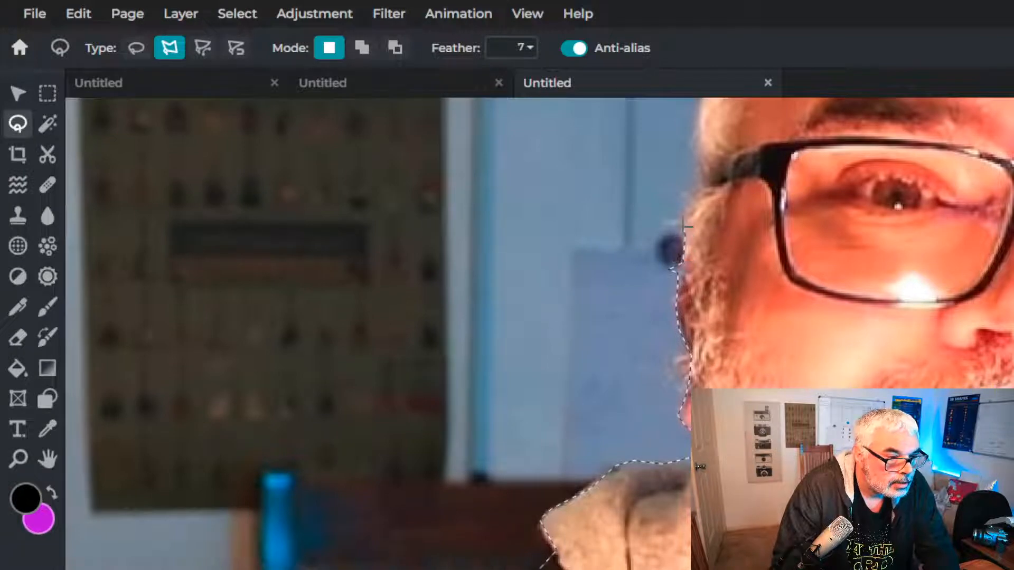
{"action": "left_click", "coordinate": [683, 221]}
{"action": "left_click", "coordinate": [690, 201]}
{"action": "left_click", "coordinate": [699, 193]}
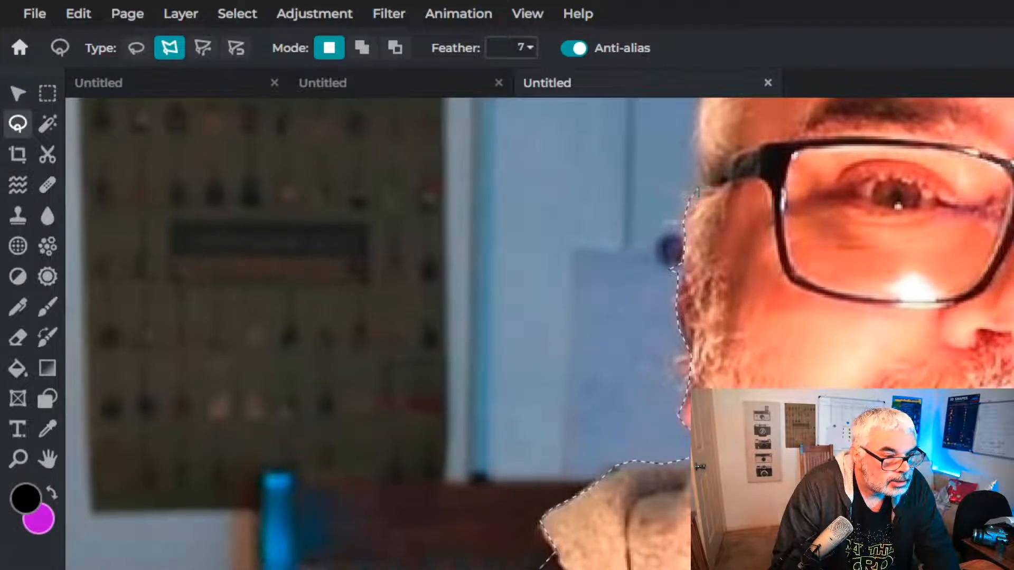
{"action": "left_click", "coordinate": [699, 158]}
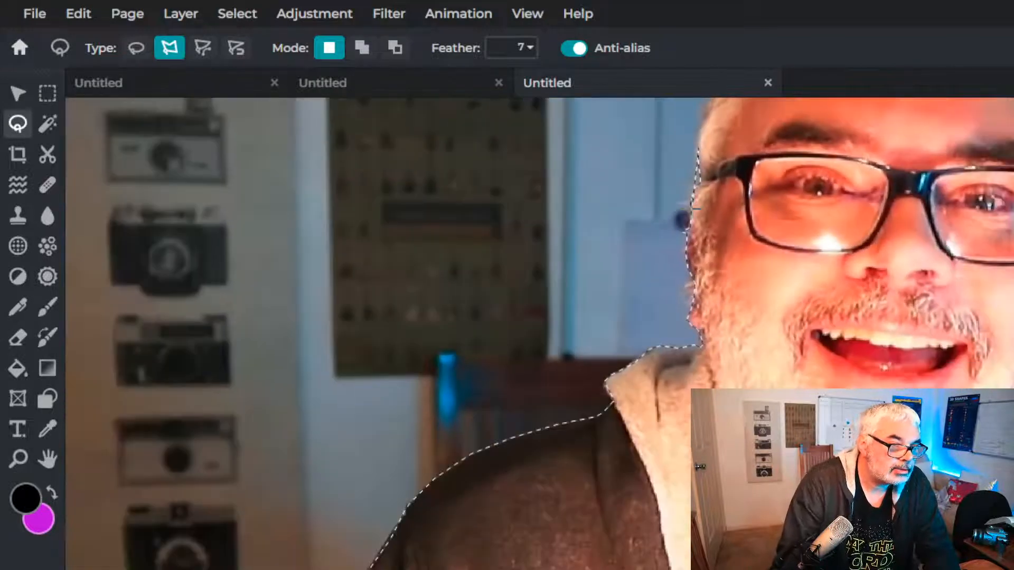
- Extend the lasso outline from the arm of the man's glasses up along his temple and the side of his hair
{"action": "scroll", "coordinate": [697, 208], "scroll_direction": "down", "scroll_amount": 3}
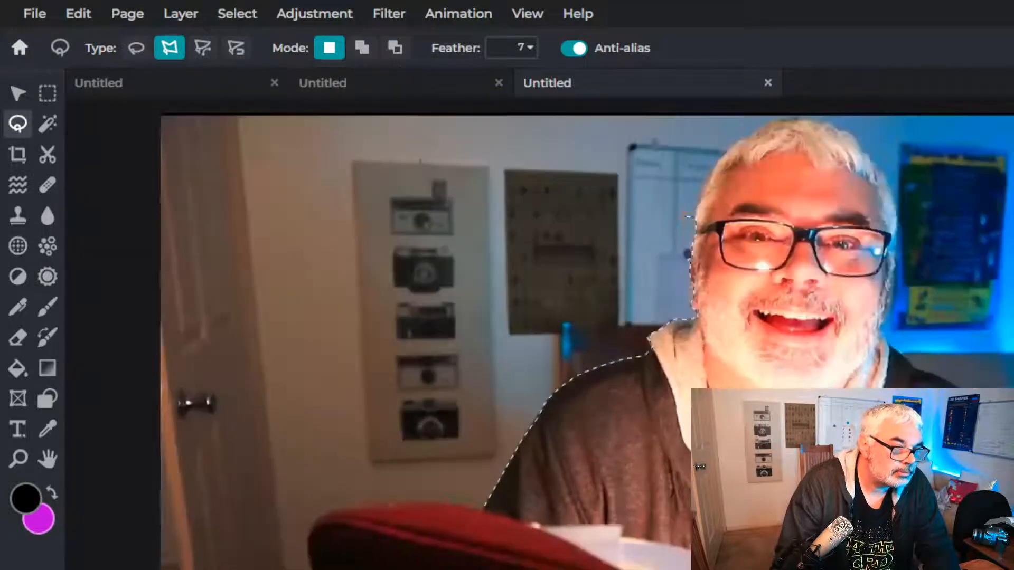
{"action": "scroll", "coordinate": [697, 212], "scroll_direction": "up", "scroll_amount": 6}
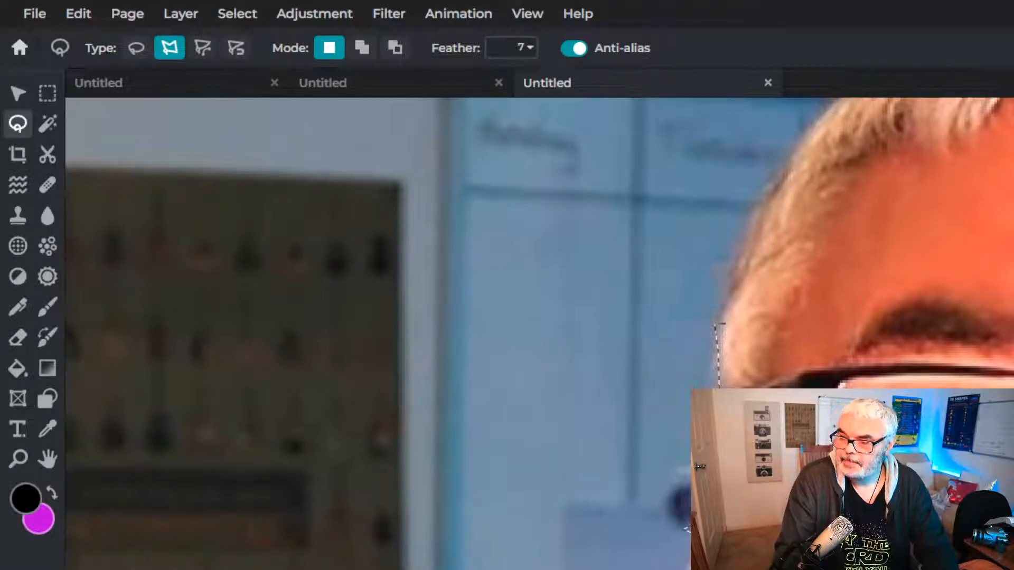
{"action": "left_click", "coordinate": [715, 323]}
{"action": "left_click", "coordinate": [738, 269]}
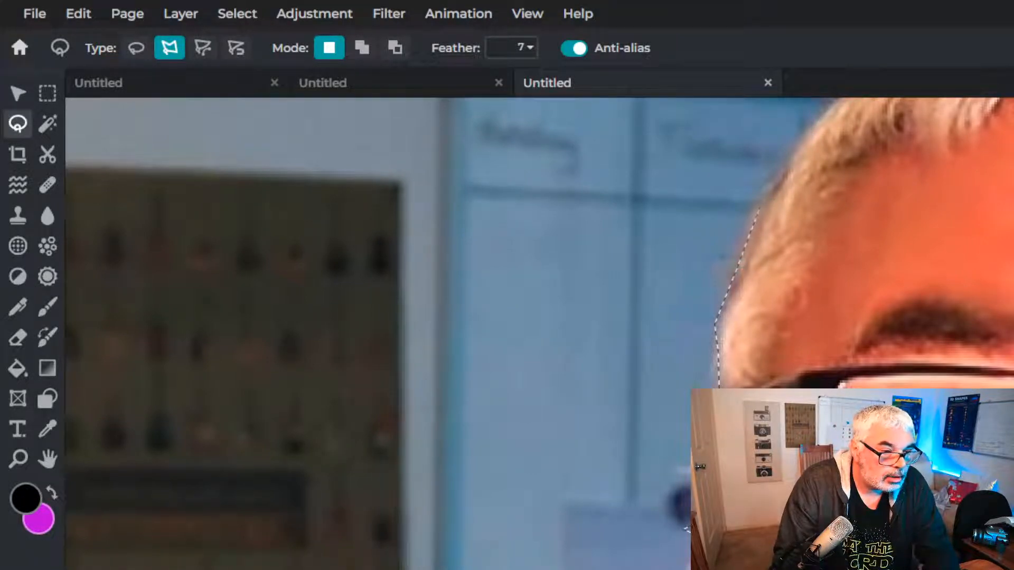
{"action": "left_click", "coordinate": [742, 227]}
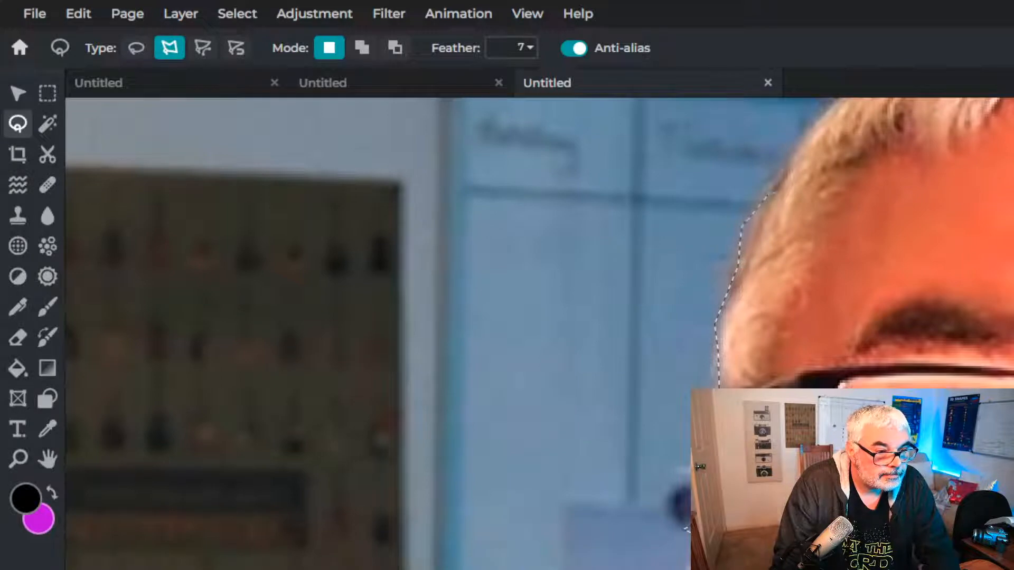
{"action": "left_click", "coordinate": [774, 190]}
{"action": "scroll", "coordinate": [805, 145], "scroll_direction": "down", "scroll_amount": 3}
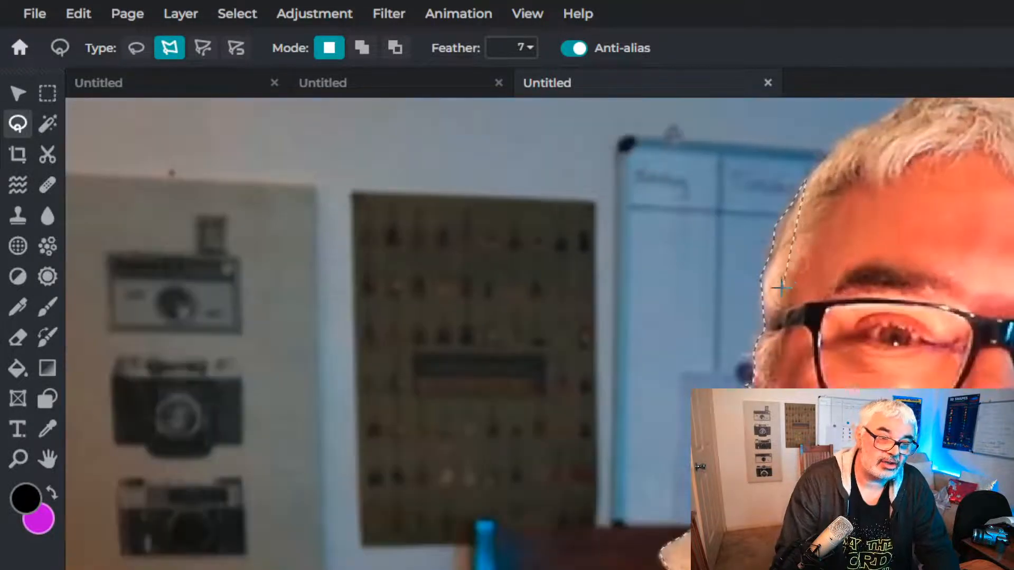
- Continue the lasso outline along the upper curve of the man's hair towards the crown of his head
{"action": "scroll", "coordinate": [786, 213], "scroll_direction": "up", "scroll_amount": 3}
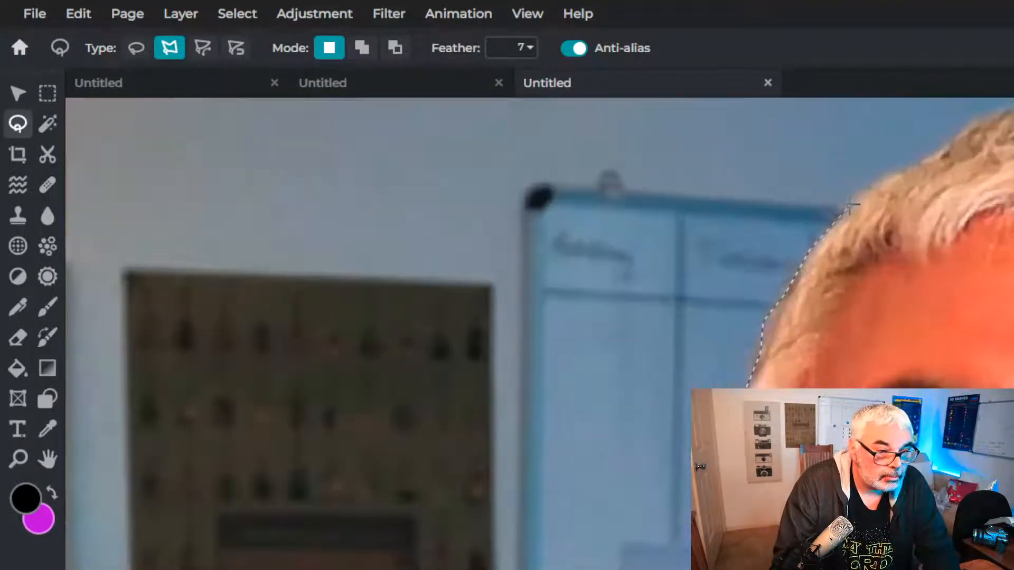
{"action": "left_click", "coordinate": [890, 171]}
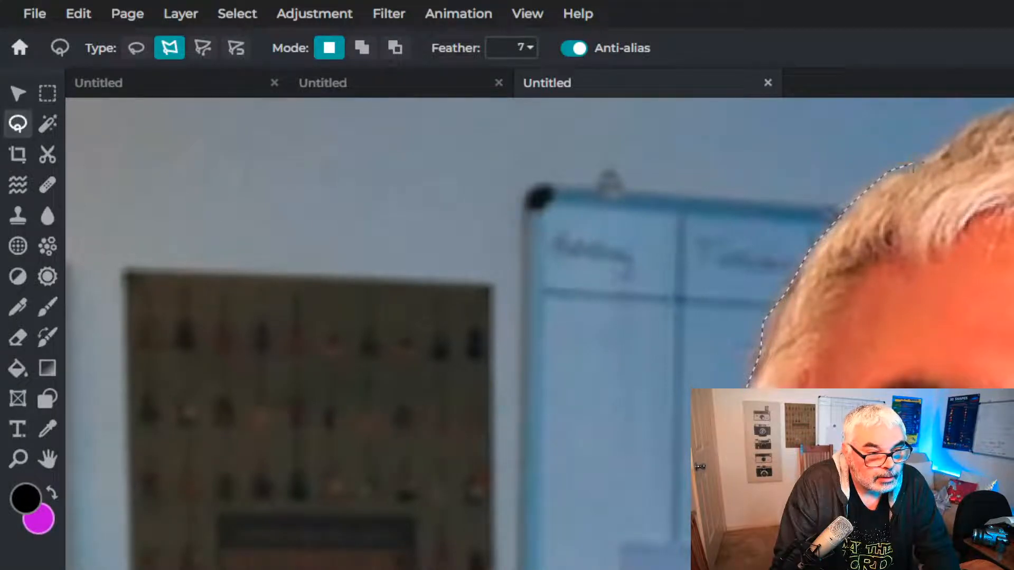
{"action": "left_click", "coordinate": [932, 158]}
{"action": "left_click", "coordinate": [960, 127]}
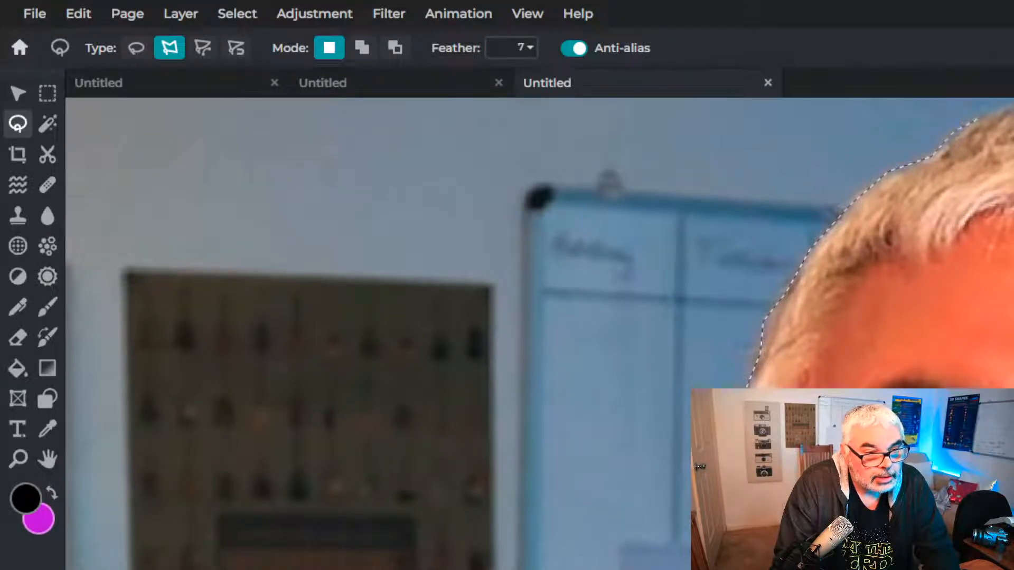
{"action": "left_click", "coordinate": [981, 117]}
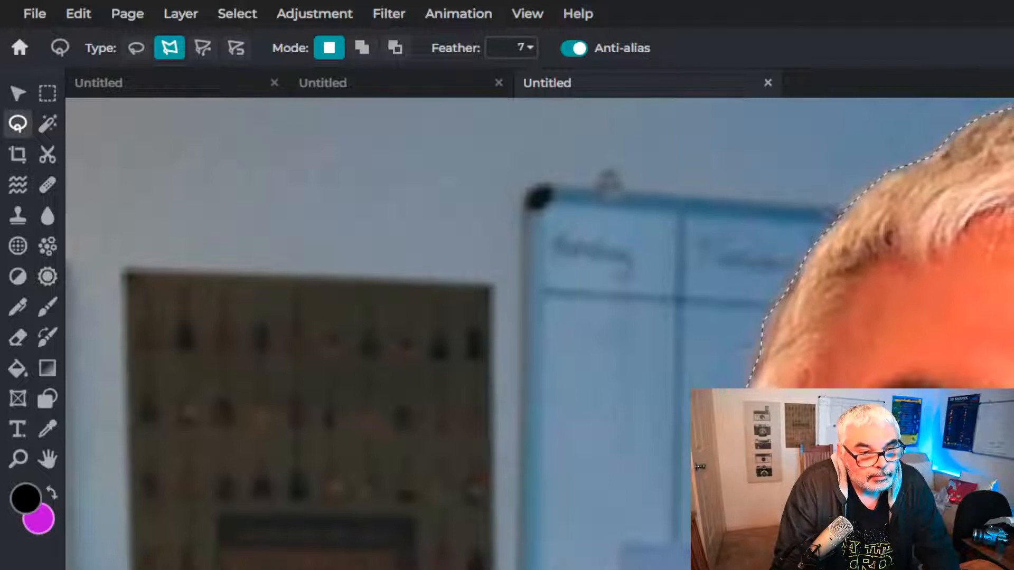
- Carry the lasso outline over the top of the man's head and down the blue-lit side of his hair
{"action": "scroll", "coordinate": [1004, 272], "scroll_direction": "down", "scroll_amount": 5}
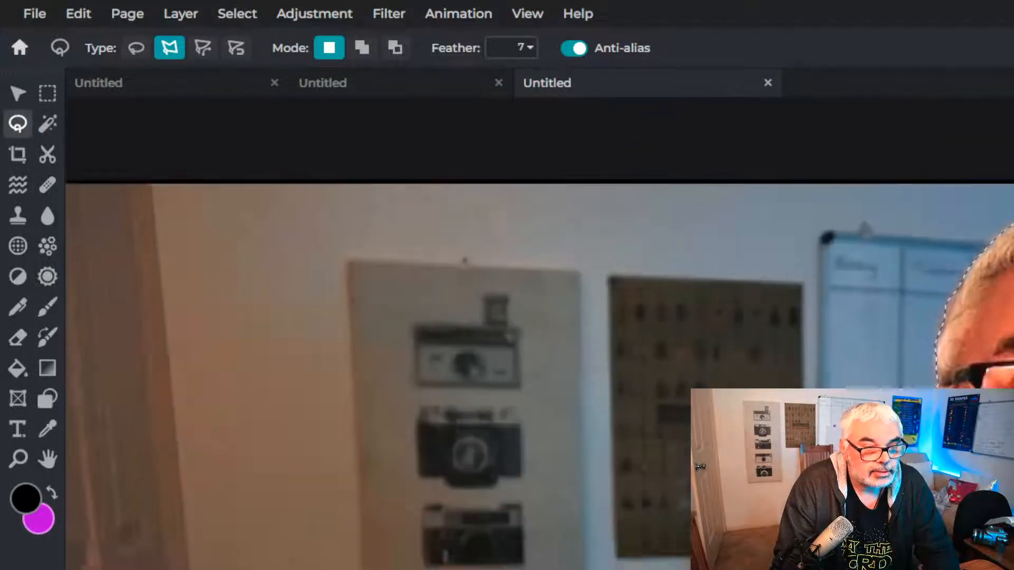
{"action": "scroll", "coordinate": [919, 348], "scroll_direction": "up", "scroll_amount": 3}
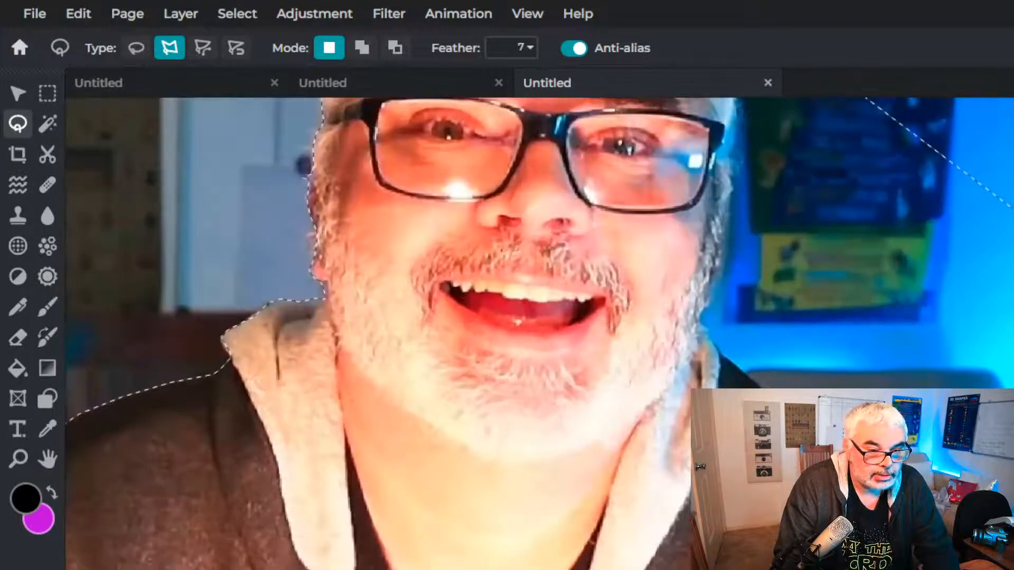
{"action": "scroll", "coordinate": [602, 346], "scroll_direction": "up", "scroll_amount": 5}
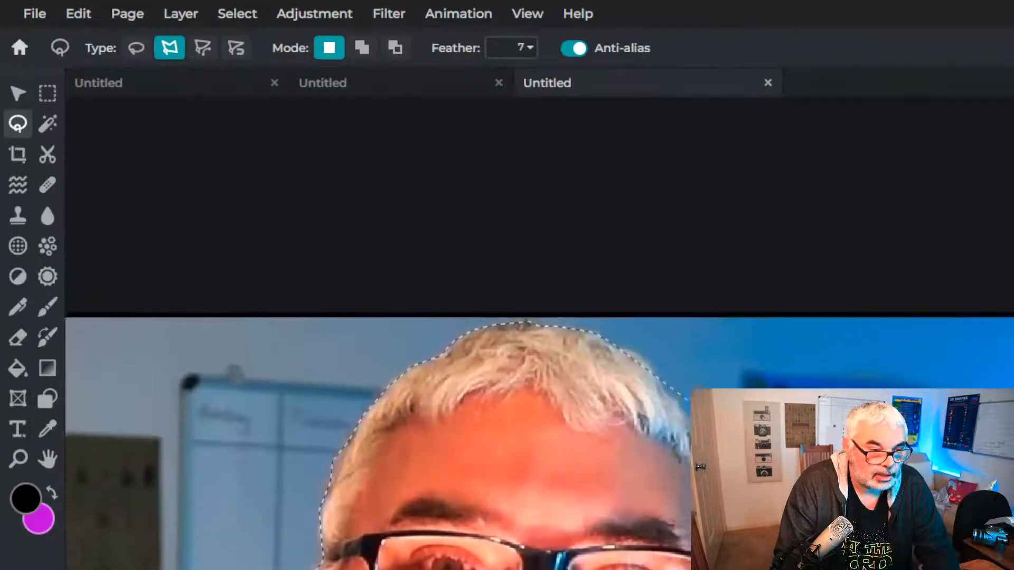
{"action": "left_click", "coordinate": [615, 350]}
{"action": "left_click", "coordinate": [632, 351]}
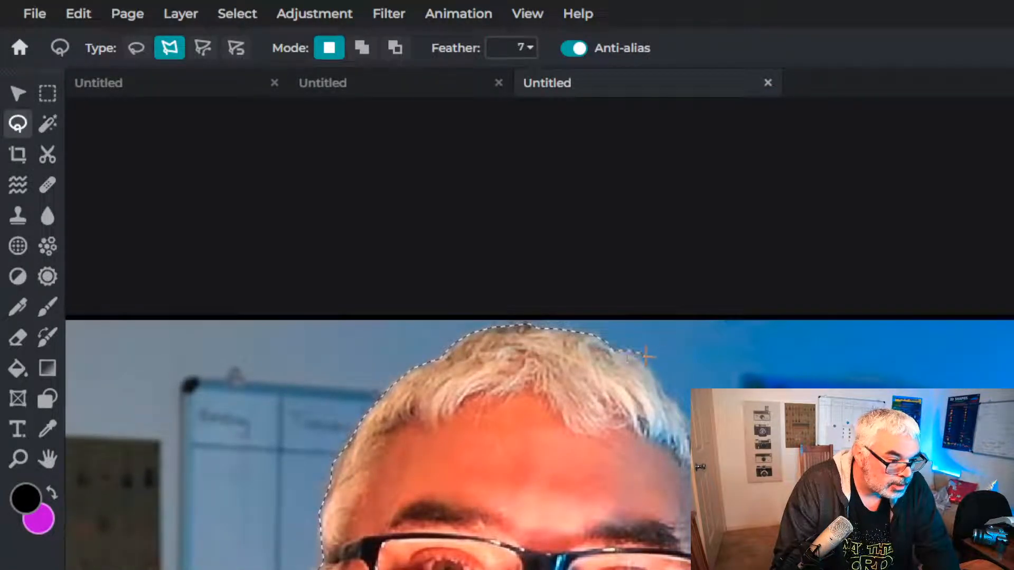
{"action": "left_click", "coordinate": [661, 381]}
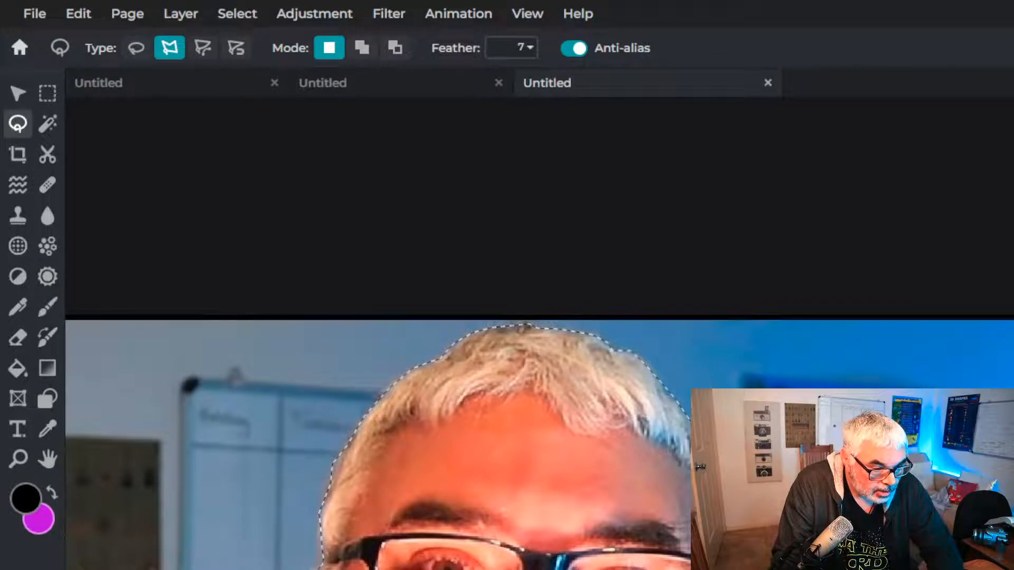
- Trace the blue-lit side of the man's face and his other shoulder, closing the outline across the book's red cover
{"action": "scroll", "coordinate": [734, 449], "scroll_direction": "down", "scroll_amount": 3}
{"action": "scroll", "coordinate": [740, 529], "scroll_direction": "up", "scroll_amount": 3}
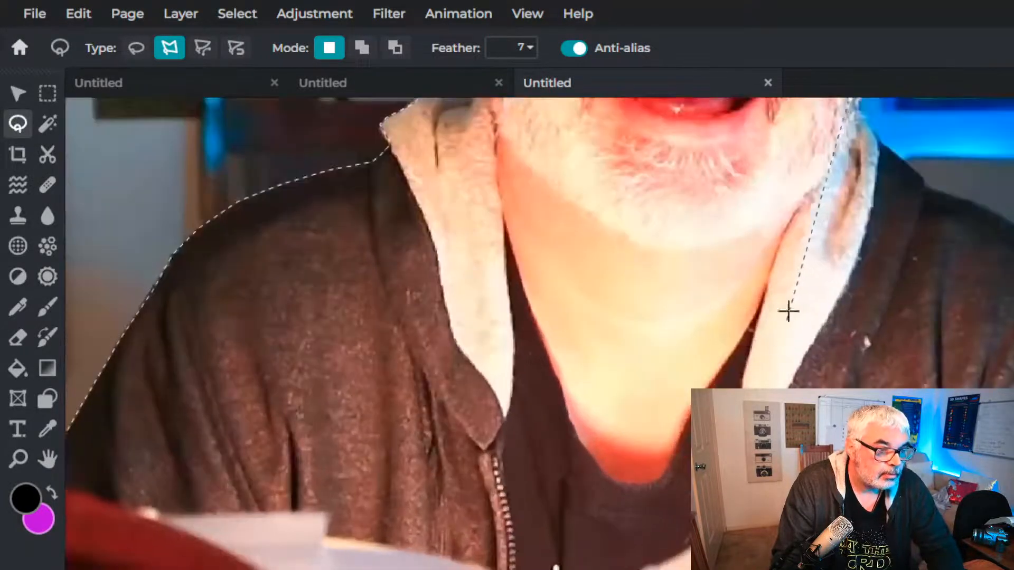
{"action": "scroll", "coordinate": [538, 333], "scroll_direction": "up", "scroll_amount": 3}
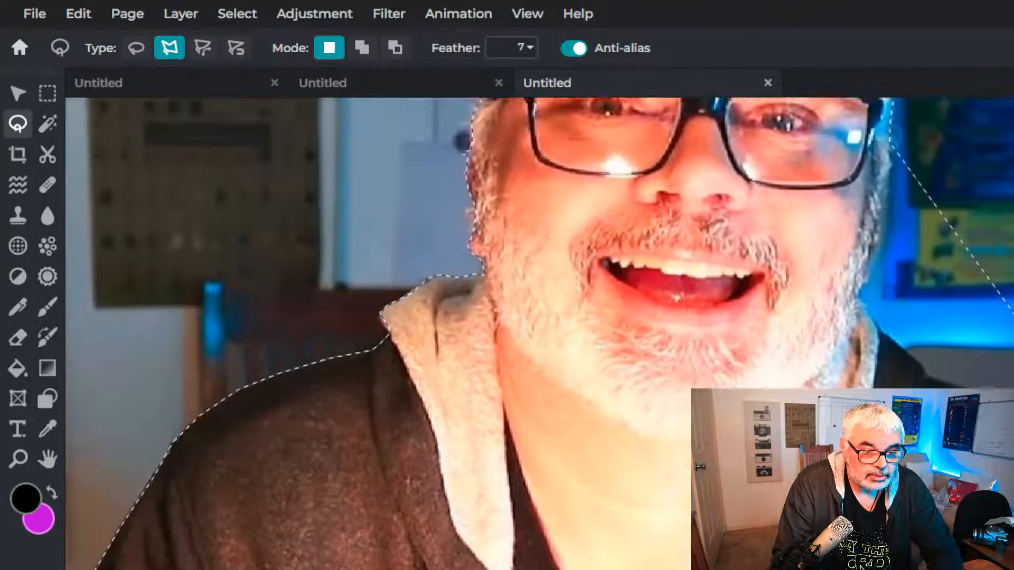
{"action": "scroll", "coordinate": [996, 346], "scroll_direction": "up", "scroll_amount": 1}
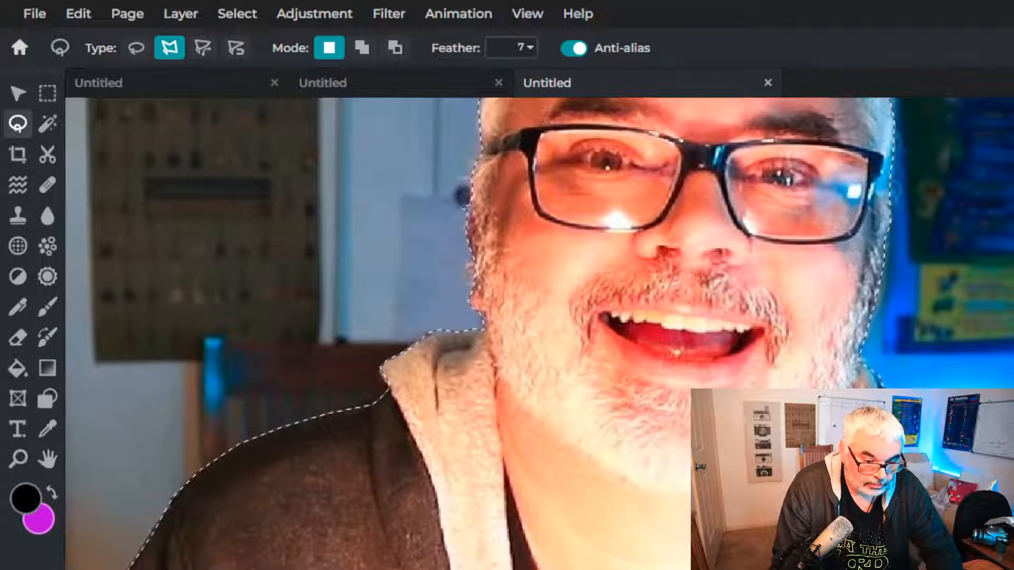
{"action": "key", "text": "ctrl+minus"}
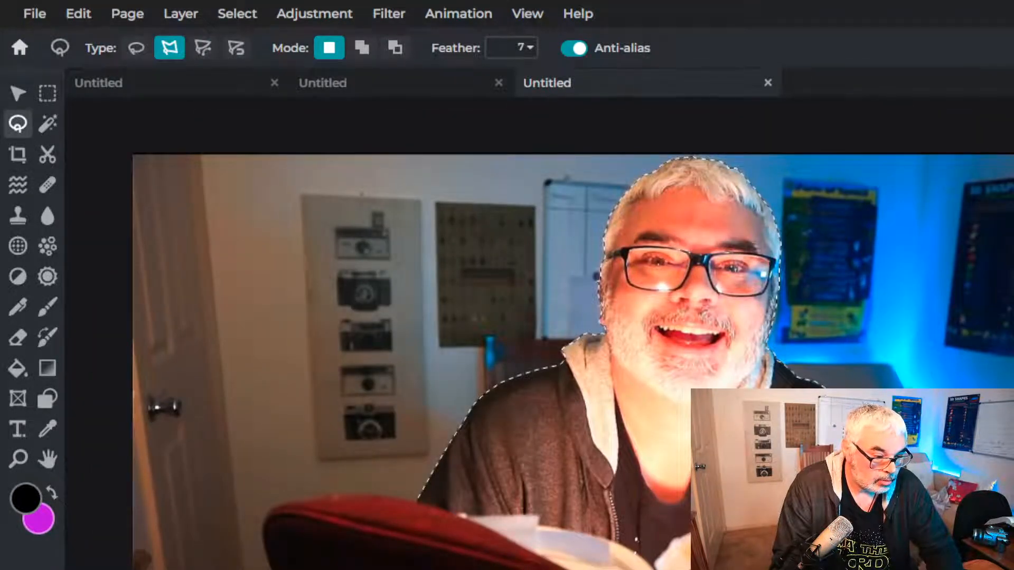
{"action": "left_click", "coordinate": [459, 561]}
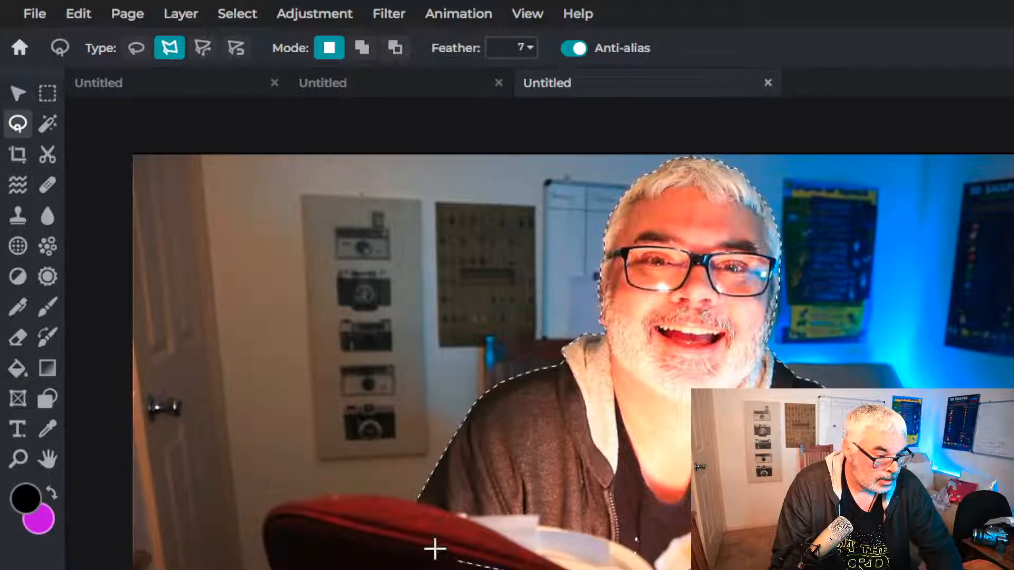
{"action": "left_click", "coordinate": [414, 502]}
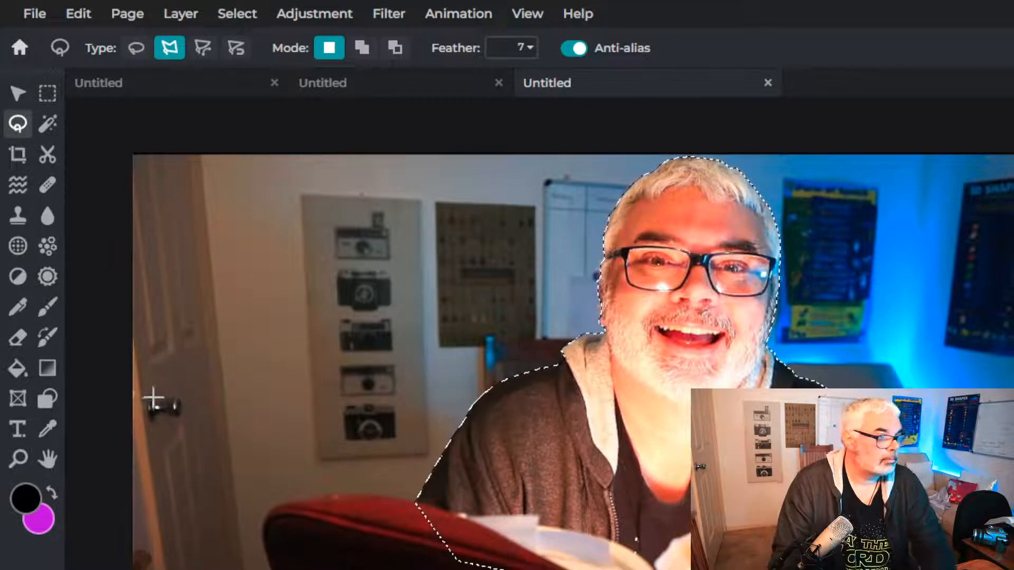
- Invert the selection to delete the background around the man on the copied layer, and clear the selection
{"action": "left_click", "coordinate": [240, 21]}
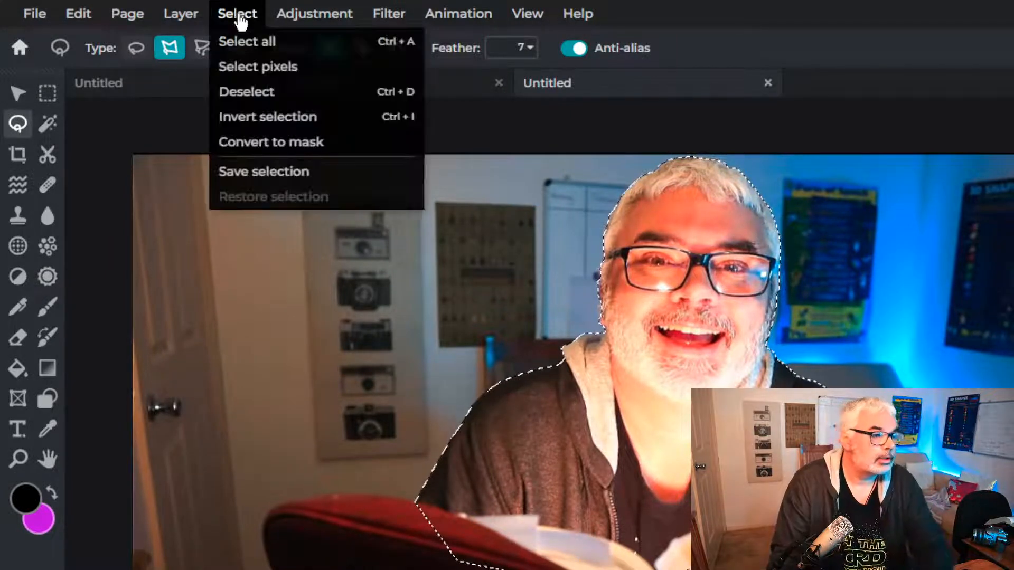
{"action": "left_click", "coordinate": [236, 117]}
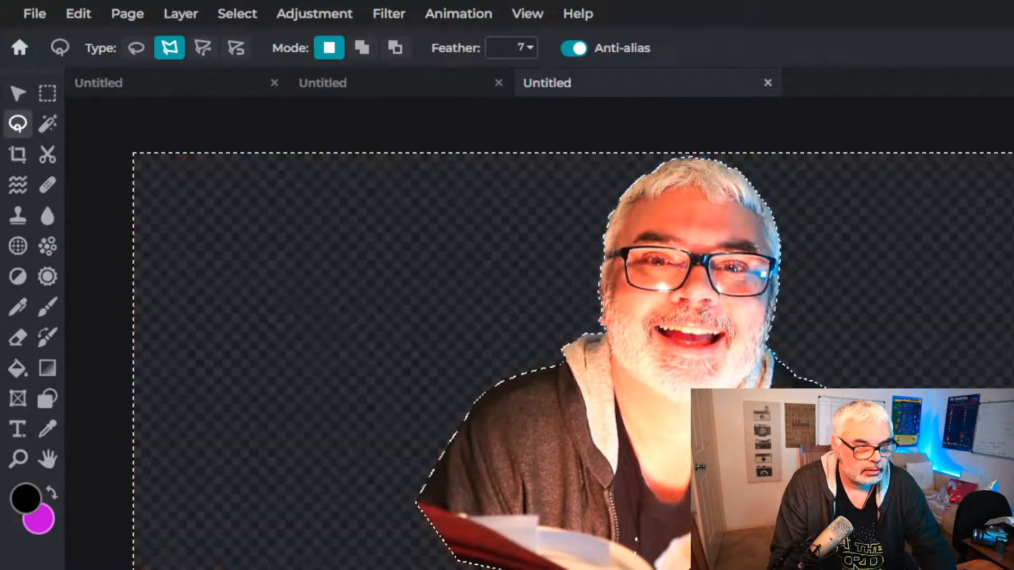
{"action": "key", "text": "ctrl+z"}
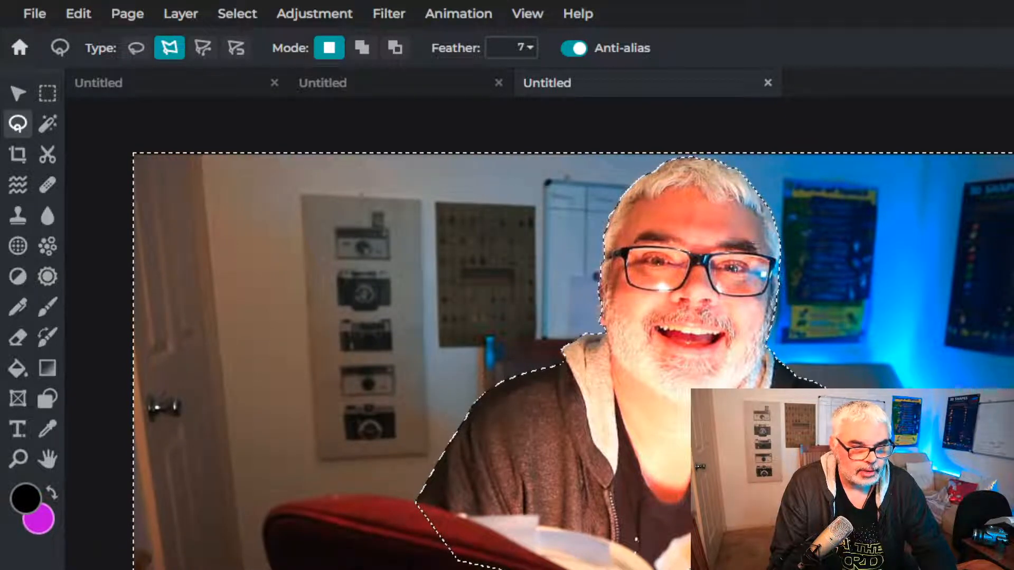
{"action": "key", "text": "Delete"}
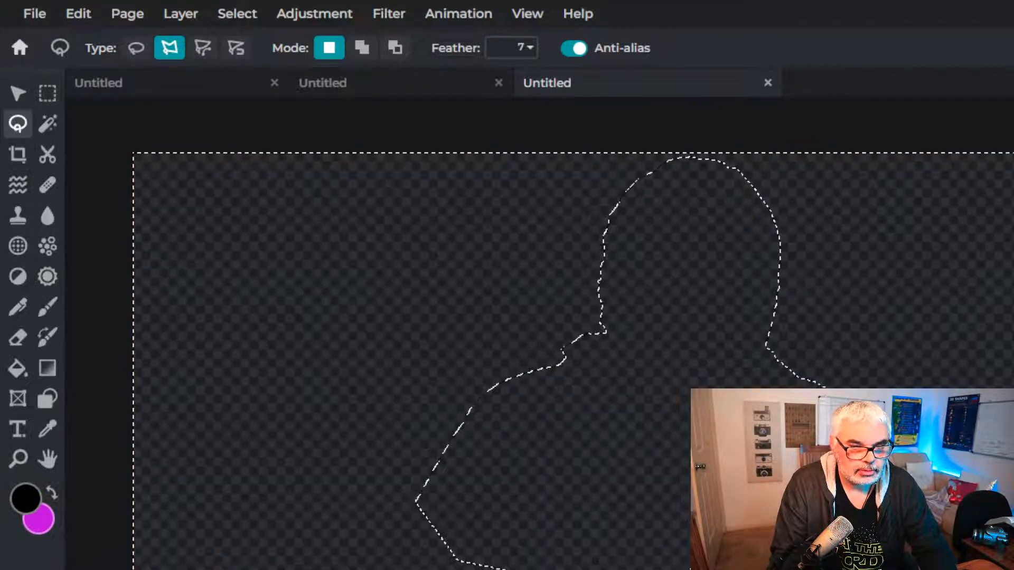
{"action": "key", "text": "ctrl+z"}
{"action": "key", "text": "ctrl+z"}
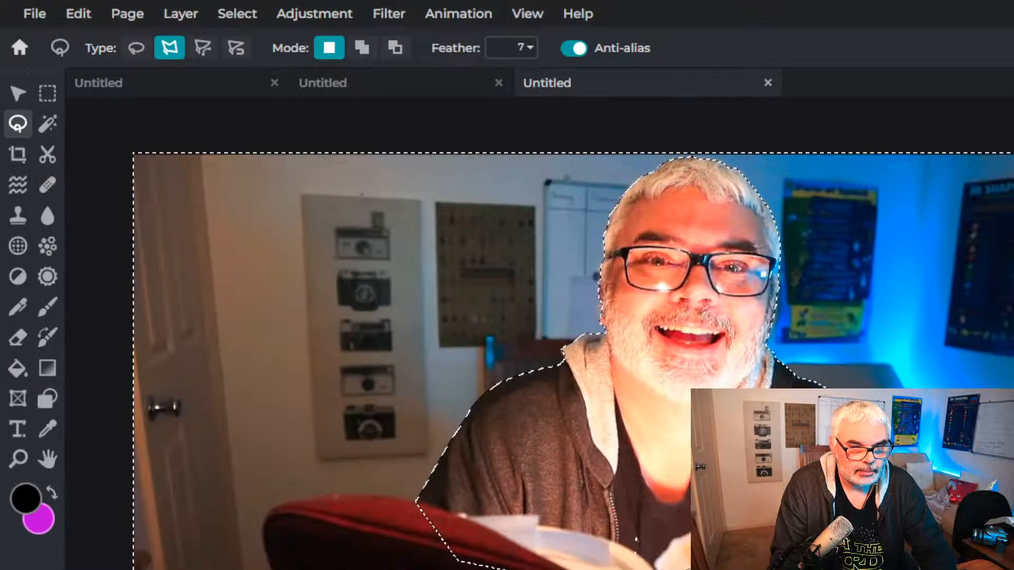
{"action": "key", "text": "ctrl+d"}
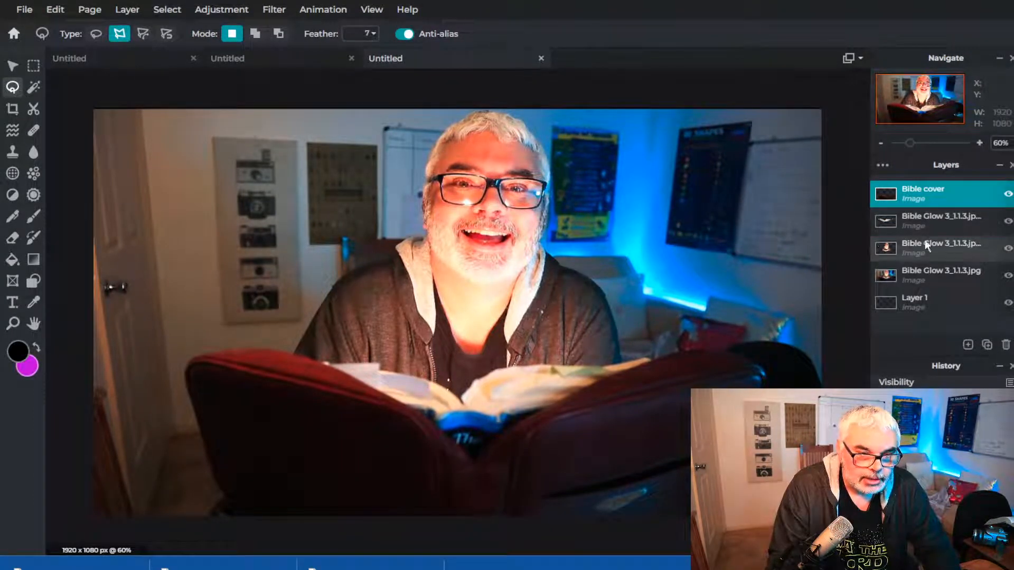
- Rename the layer holding the cut-out pages, directly below Bible cover, as "Bible inside"
{"action": "left_click", "coordinate": [924, 224]}
{"action": "double_click", "coordinate": [915, 226]}
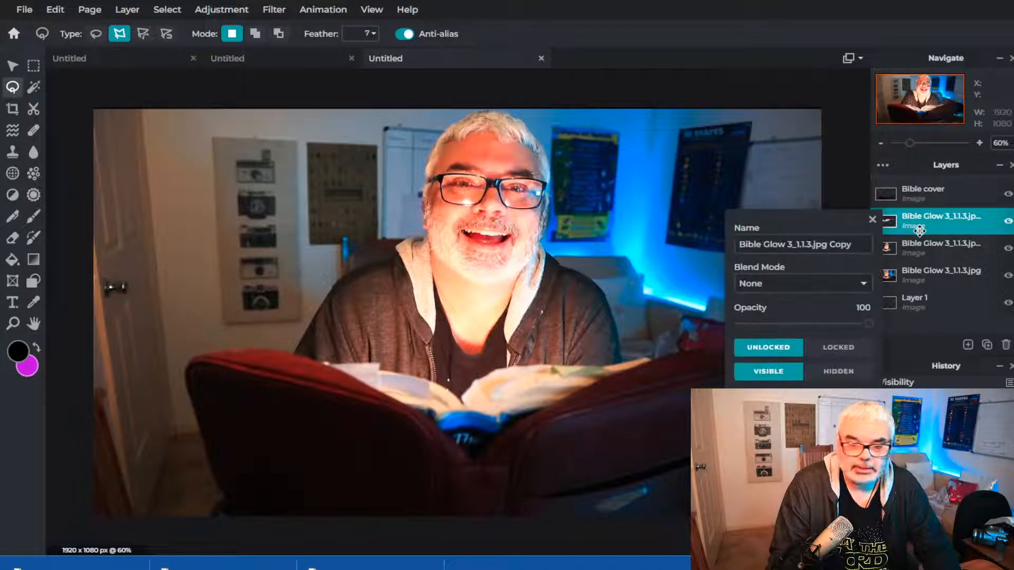
{"action": "left_click", "coordinate": [805, 250]}
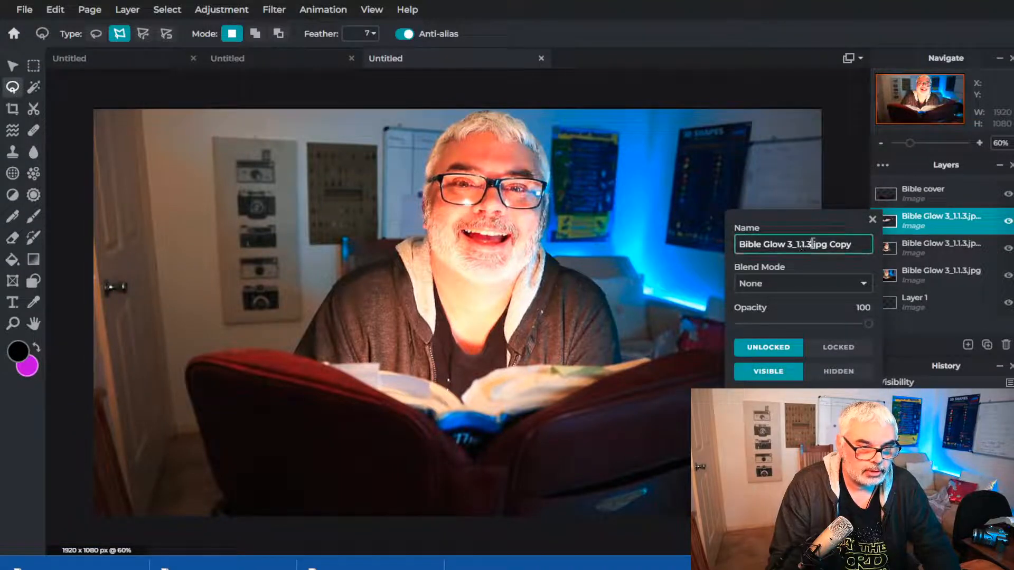
{"action": "left_click_drag", "start_coordinate": [869, 244], "coordinate": [732, 232]}
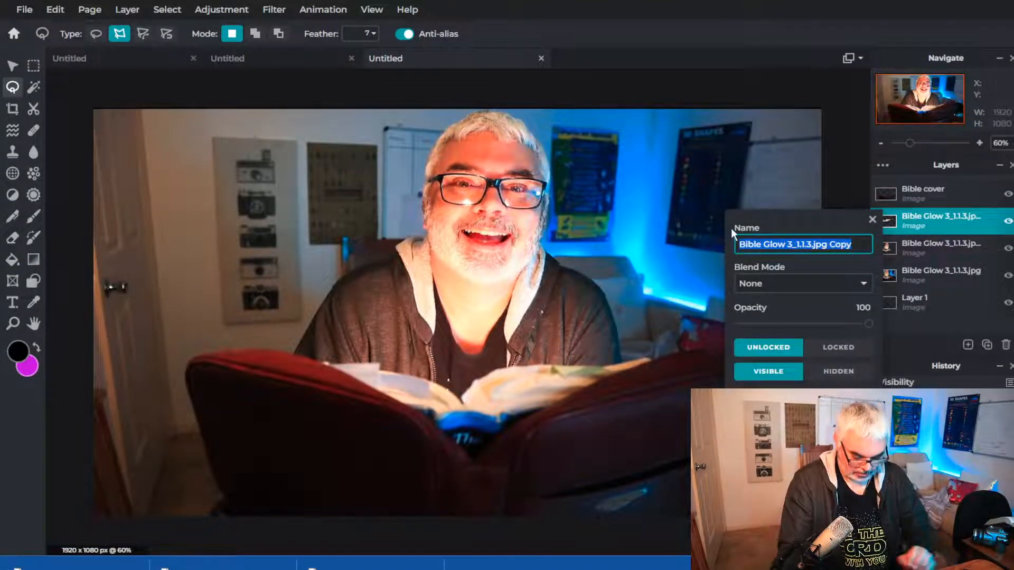
{"action": "type", "text": "Bible "}
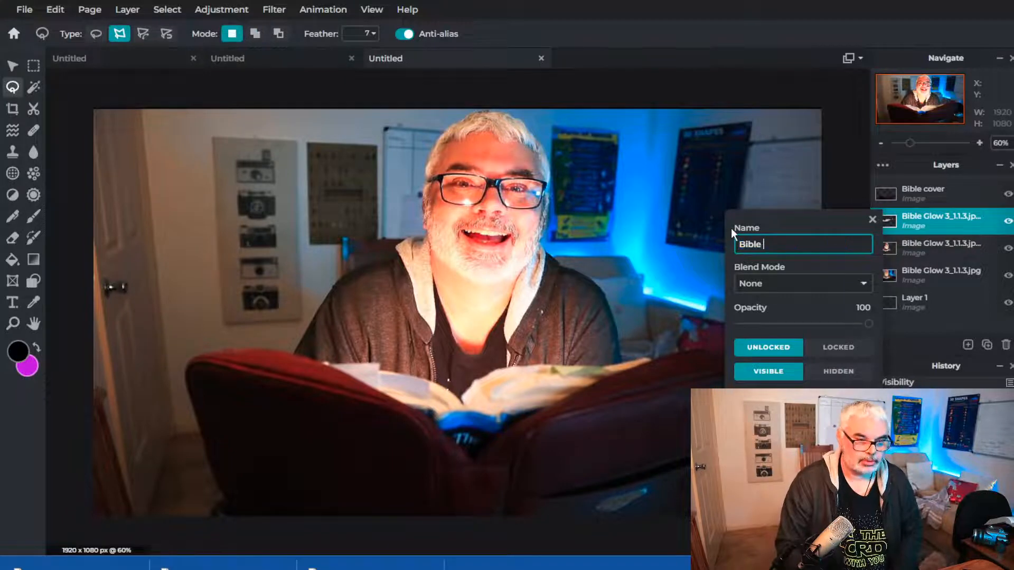
{"action": "type", "text": "insi9de"}
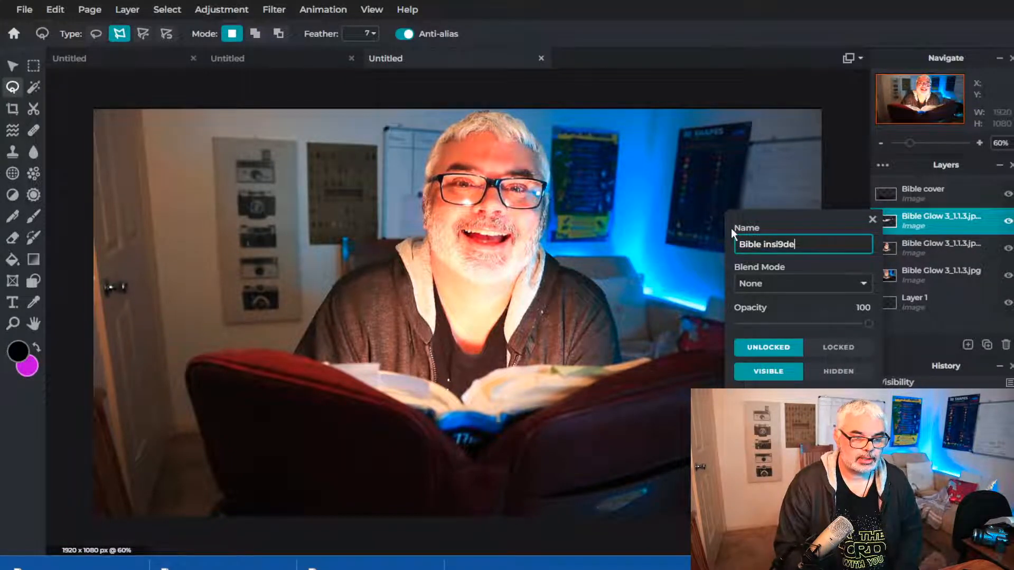
{"action": "key", "text": "BackSpace"}
{"action": "key", "text": "BackSpace"}
{"action": "key", "text": "BackSpace"}
{"action": "type", "text": "de"}
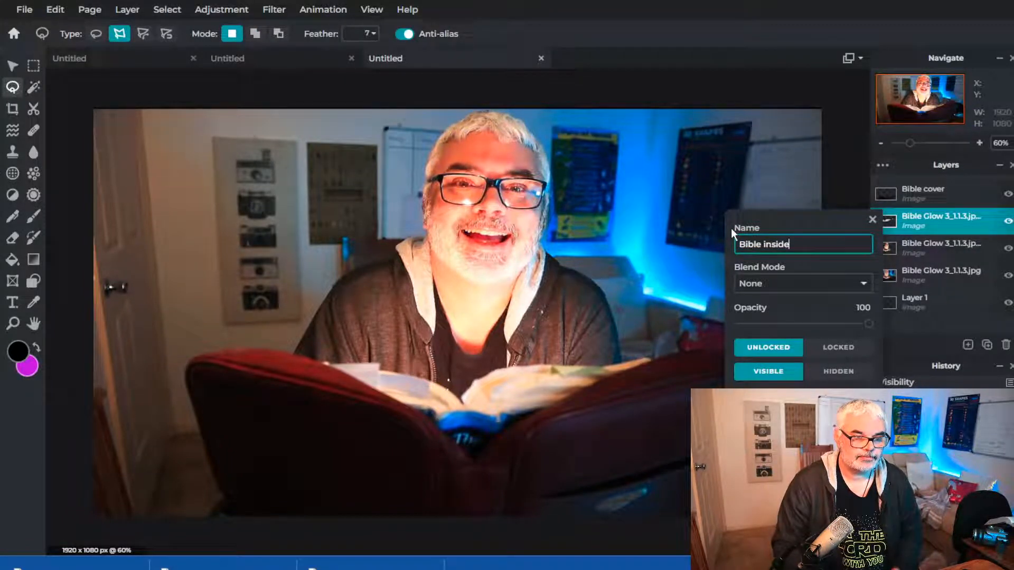
{"action": "key", "text": "Return"}
- Rename the layer with the cut-out man, directly below Bible inside, as "Me"
{"action": "left_click", "coordinate": [920, 249]}
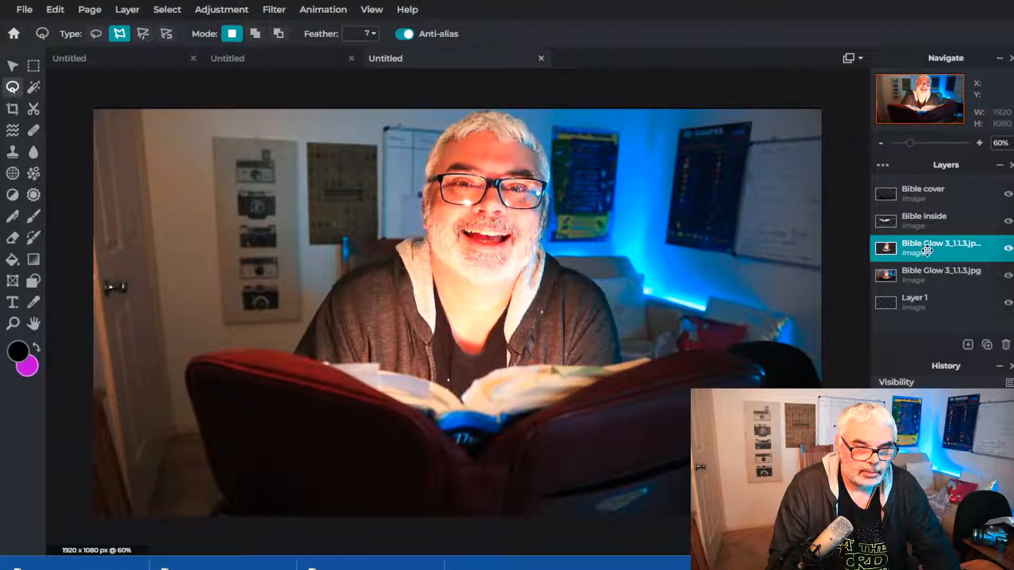
{"action": "double_click", "coordinate": [927, 251]}
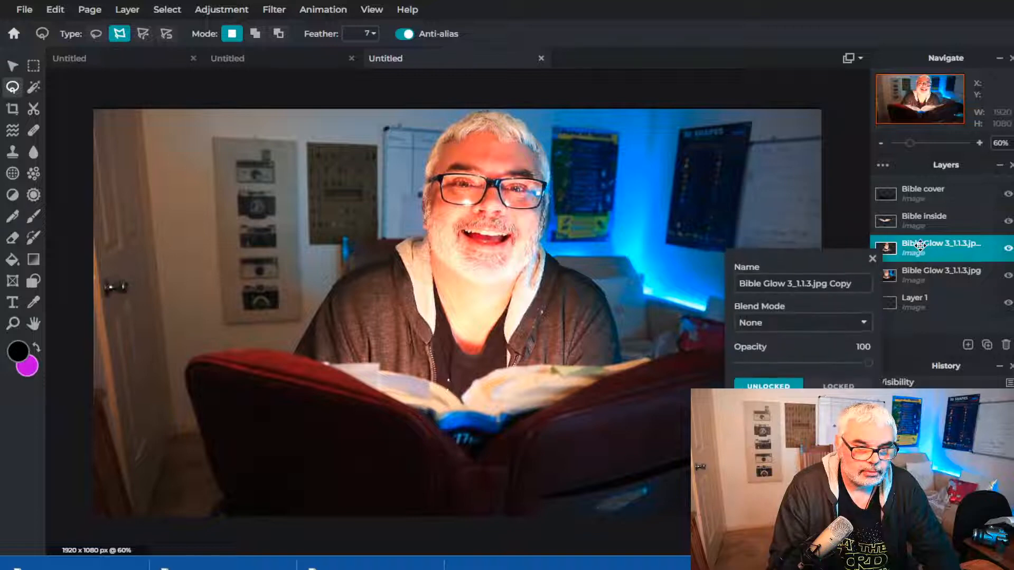
{"action": "triple_click", "coordinate": [790, 278]}
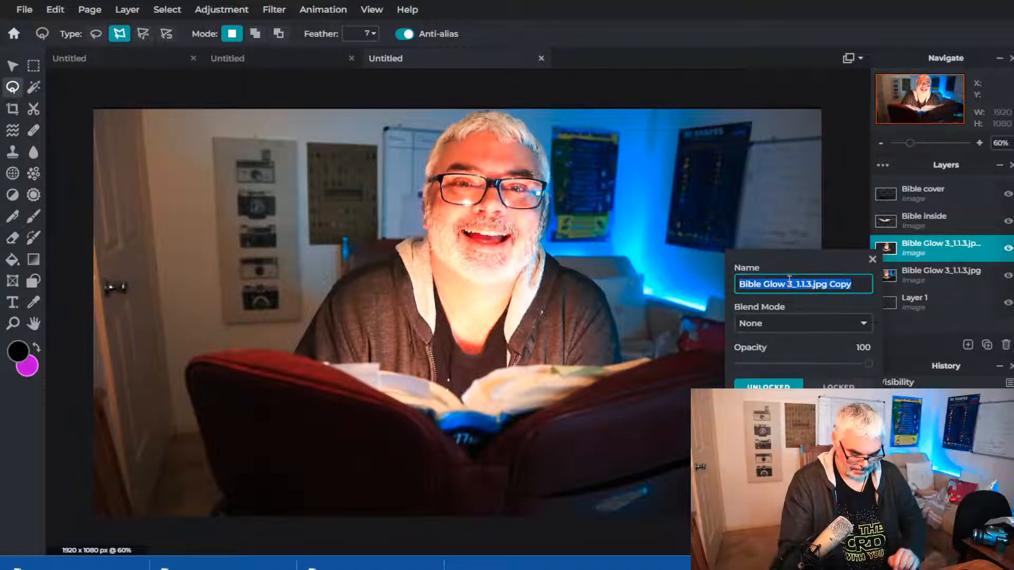
{"action": "type", "text": "Me"}
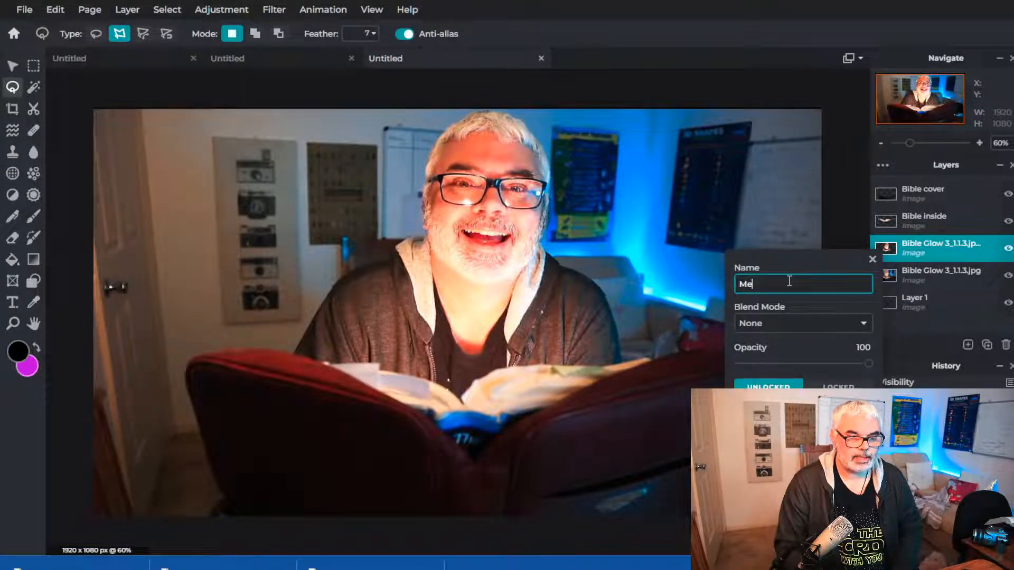
{"action": "key", "text": "Return"}
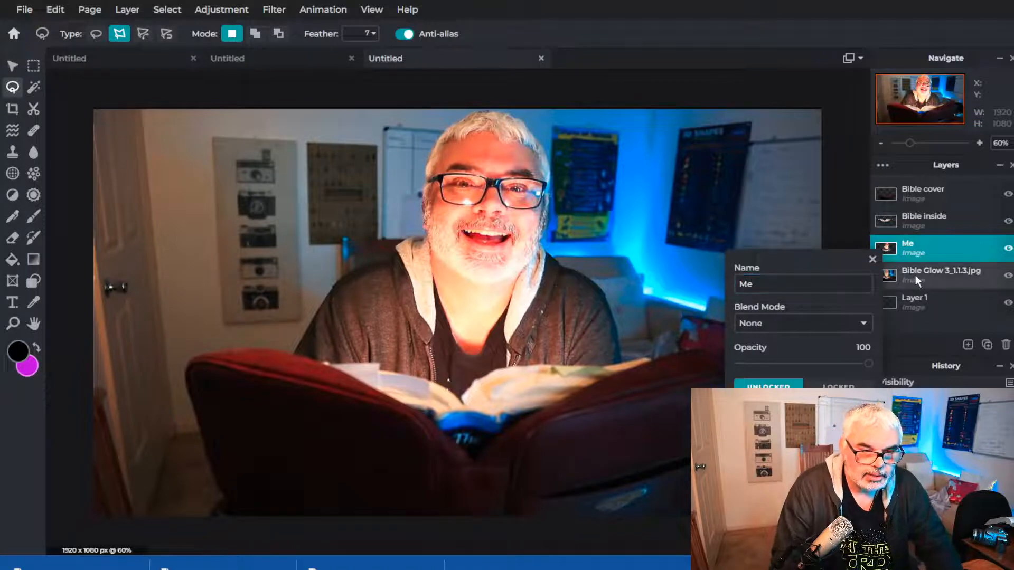
{"action": "left_click", "coordinate": [873, 260]}
- Rename the full Bible Glow 3 photo layer below Me as "Background"
{"action": "left_click", "coordinate": [922, 276]}
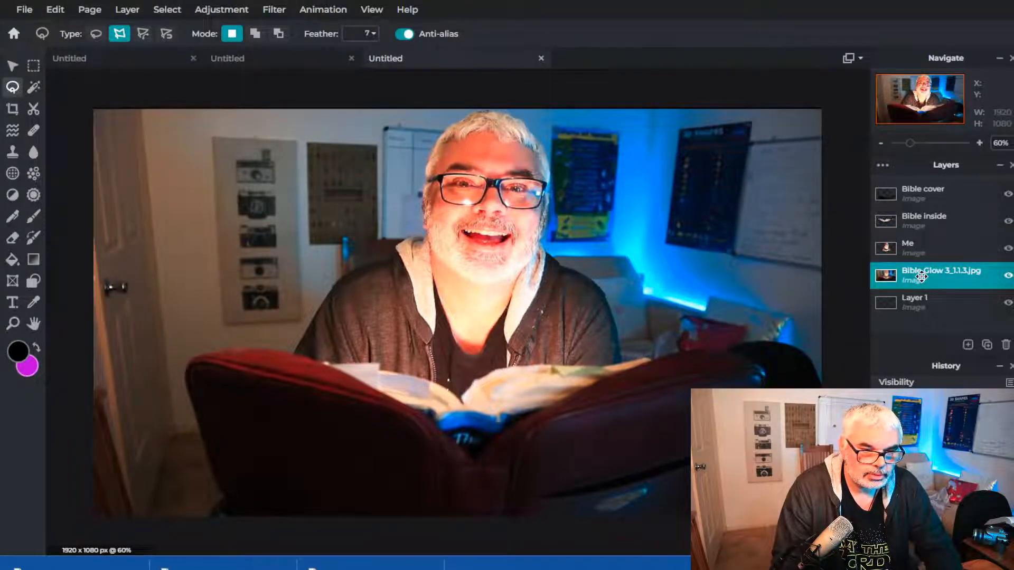
{"action": "double_click", "coordinate": [921, 276]}
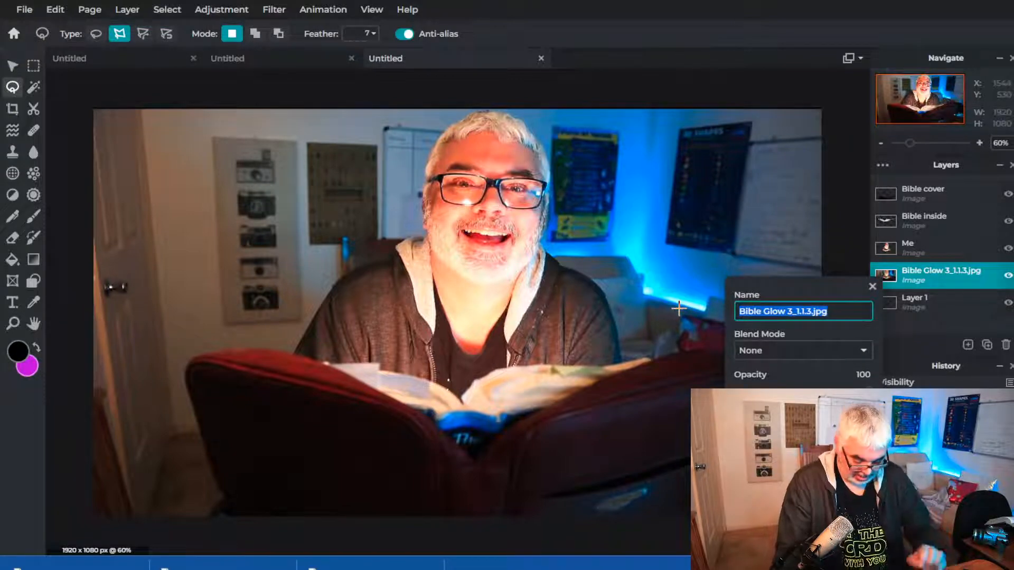
{"action": "type", "text": "Bac"}
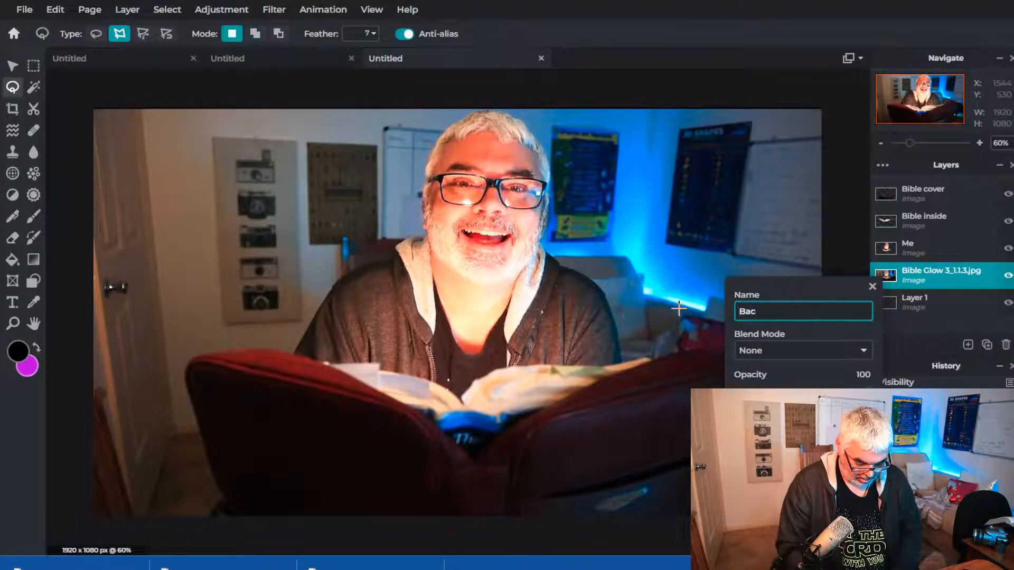
{"action": "type", "text": "kground"}
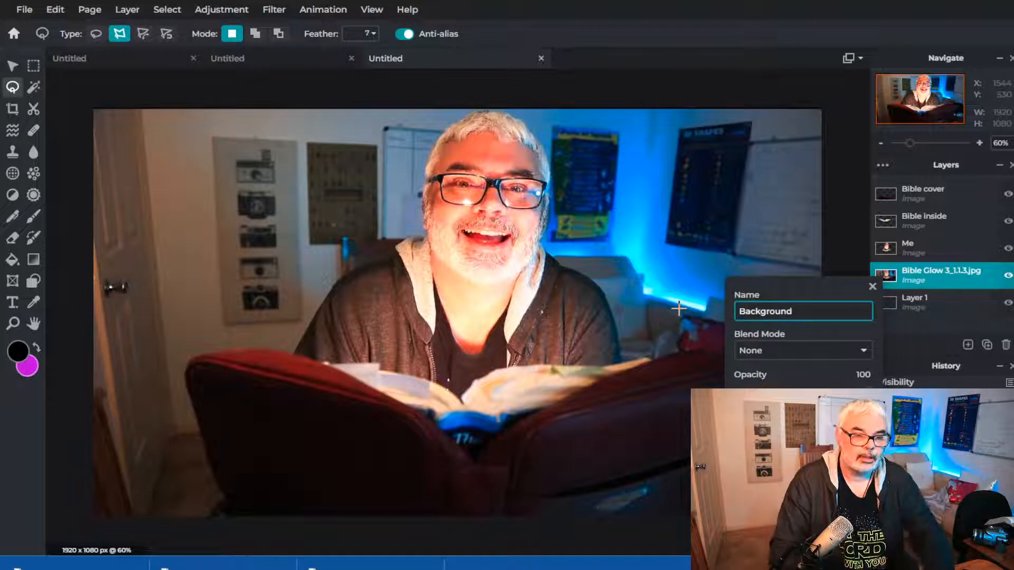
{"action": "left_click", "coordinate": [872, 287]}
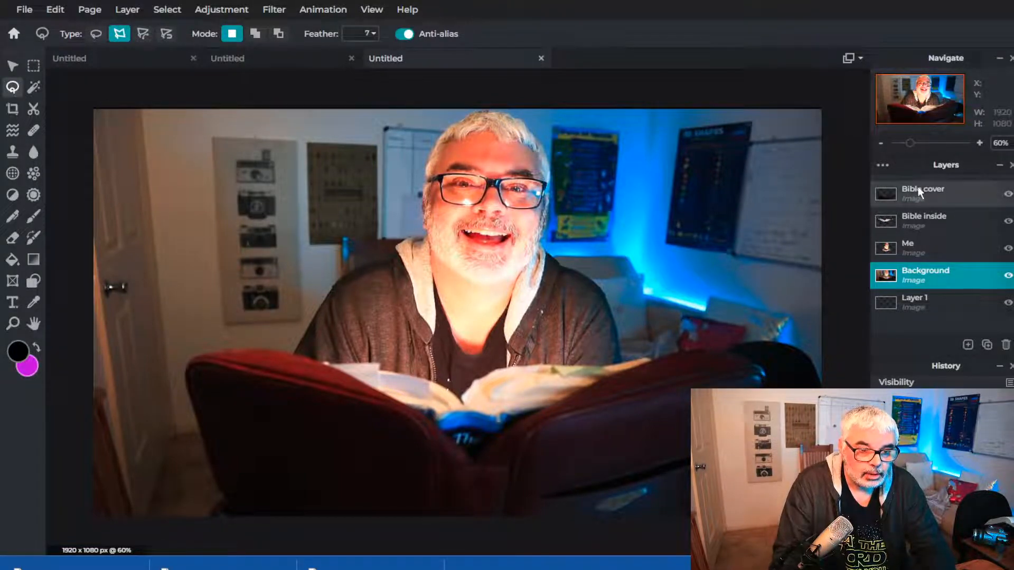
{"action": "left_click", "coordinate": [904, 189]}
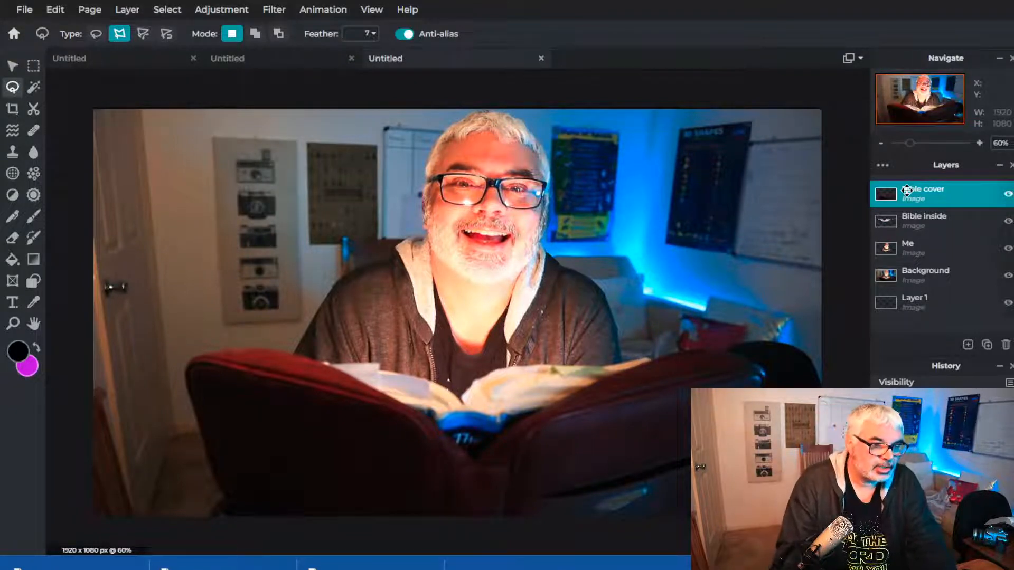
{"action": "left_click", "coordinate": [927, 245]}
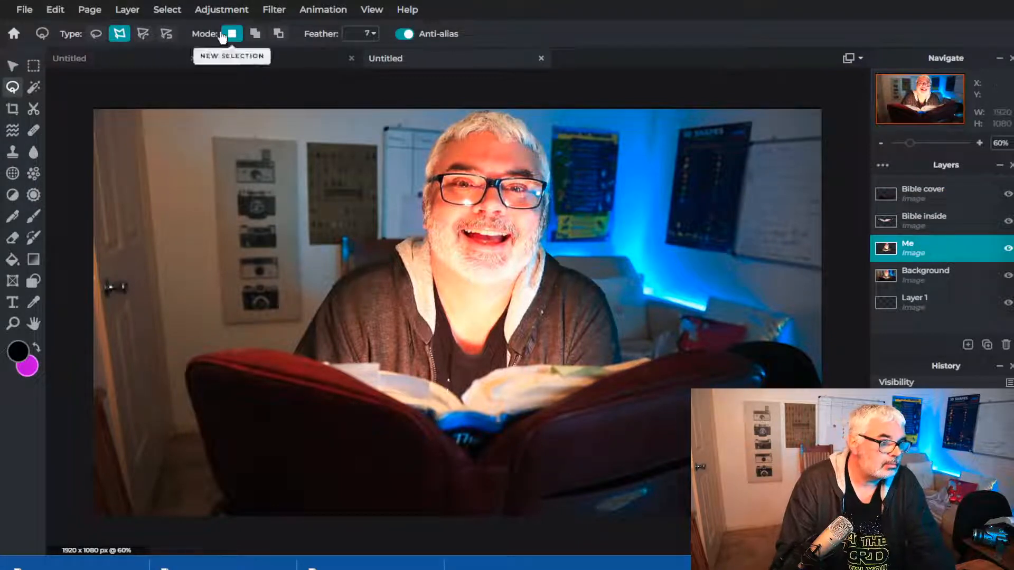
{"action": "left_click", "coordinate": [231, 11]}
{"action": "left_click", "coordinate": [235, 103]}
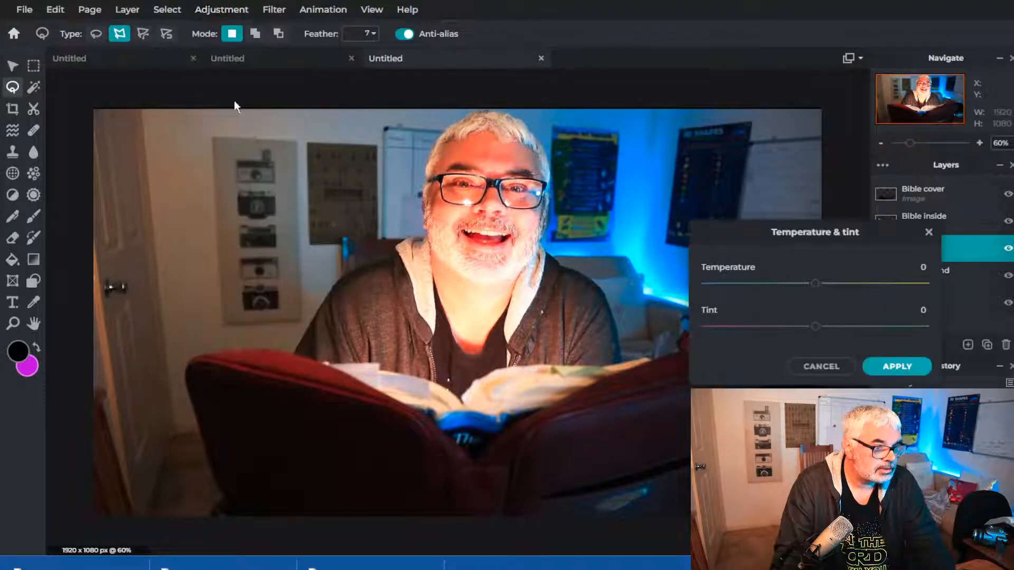
{"action": "mouse_move", "coordinate": [814, 285]}
{"action": "left_mouse_down"}
{"action": "mouse_move", "coordinate": [931, 284]}
{"action": "mouse_move", "coordinate": [708, 281]}
{"action": "mouse_move", "coordinate": [887, 282]}
{"action": "mouse_move", "coordinate": [817, 284]}
{"action": "left_mouse_up"}
{"action": "left_click", "coordinate": [821, 366]}
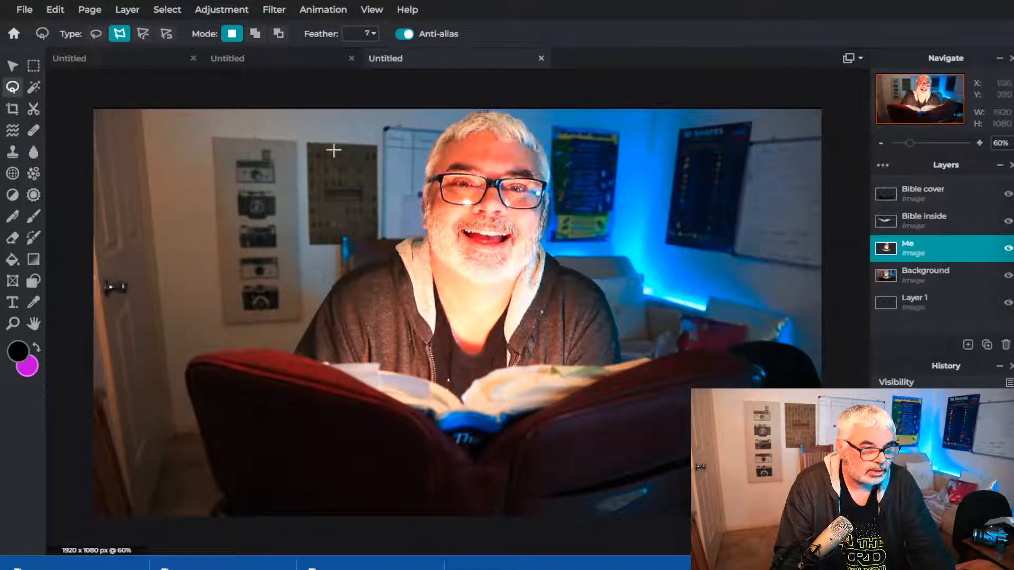
- Try a hue of -6 and a saturation of 3 on the Me layer
{"action": "left_click", "coordinate": [226, 10]}
{"action": "left_click", "coordinate": [240, 121]}
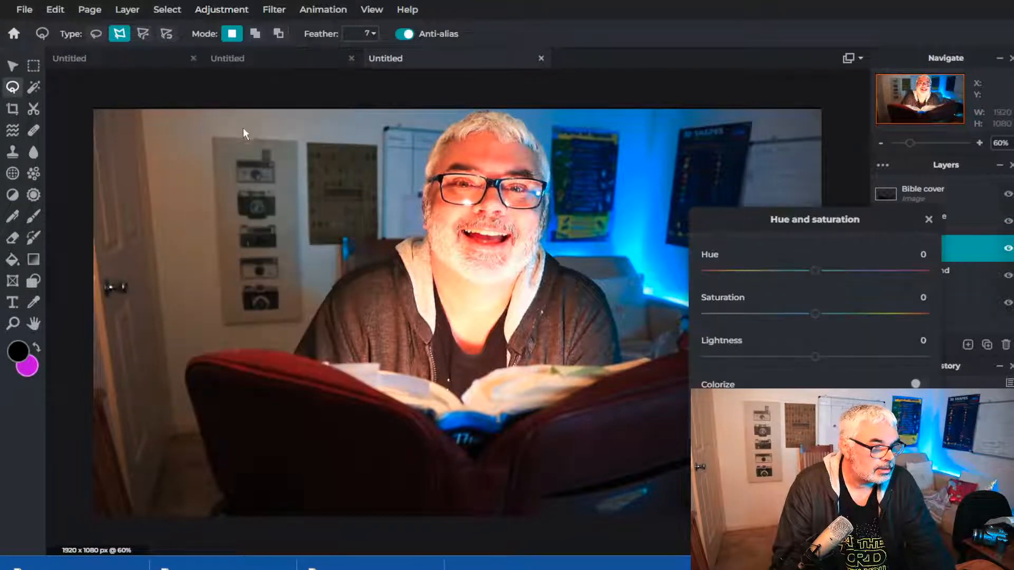
{"action": "left_click_drag", "start_coordinate": [816, 315], "coordinate": [811, 271]}
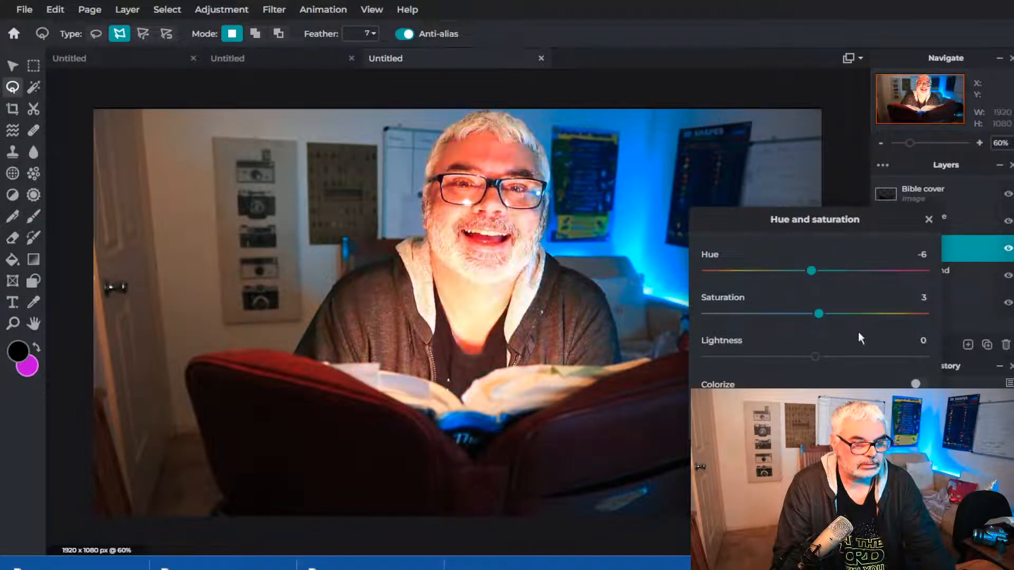
{"action": "left_click", "coordinate": [757, 423]}
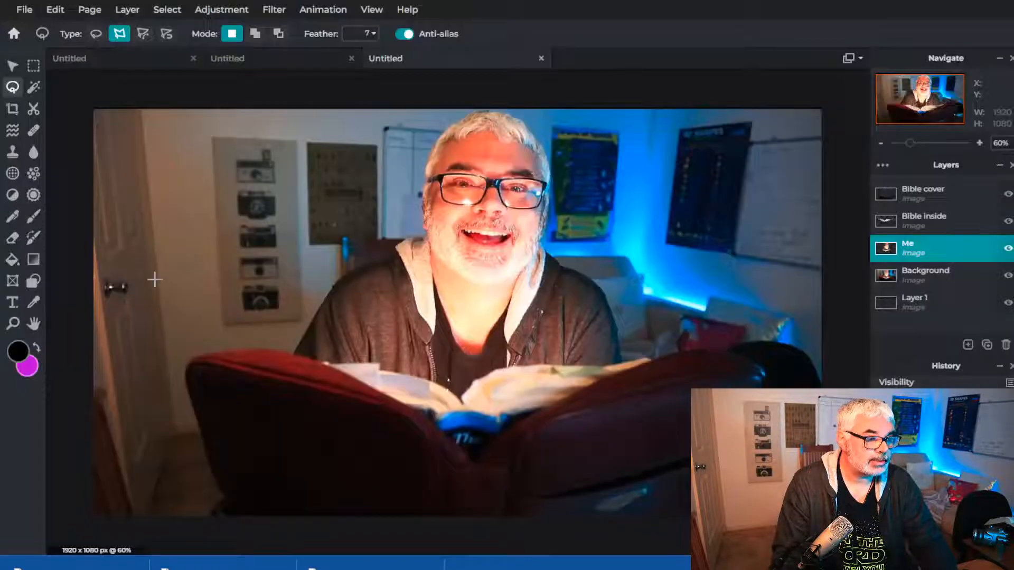
- Add a text layer directly above Layer 1 and enter "Amazing" as its text
{"action": "left_click", "coordinate": [12, 304]}
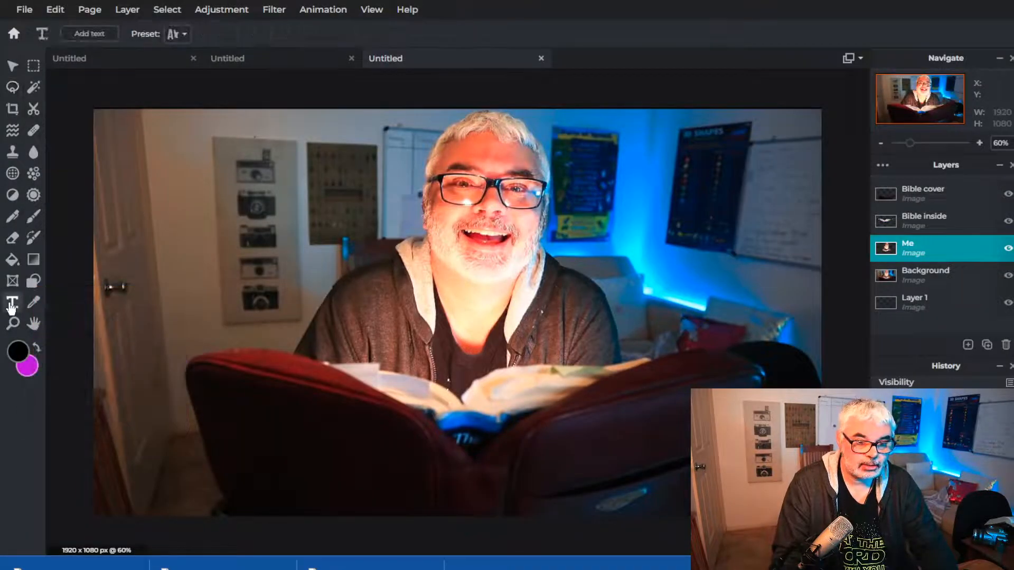
{"action": "left_click", "coordinate": [925, 301]}
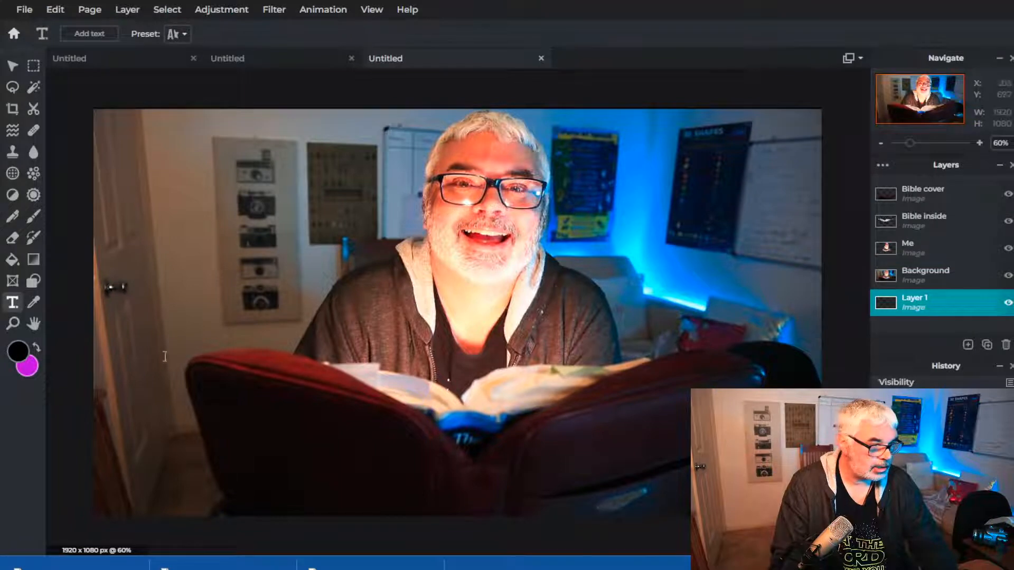
{"action": "left_click", "coordinate": [95, 34]}
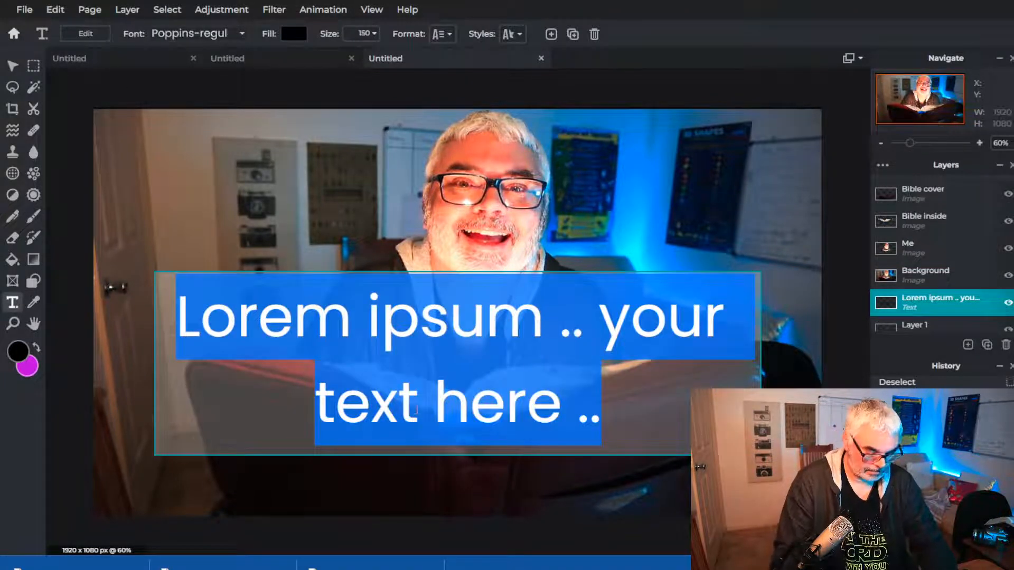
{"action": "type", "text": "Ama"}
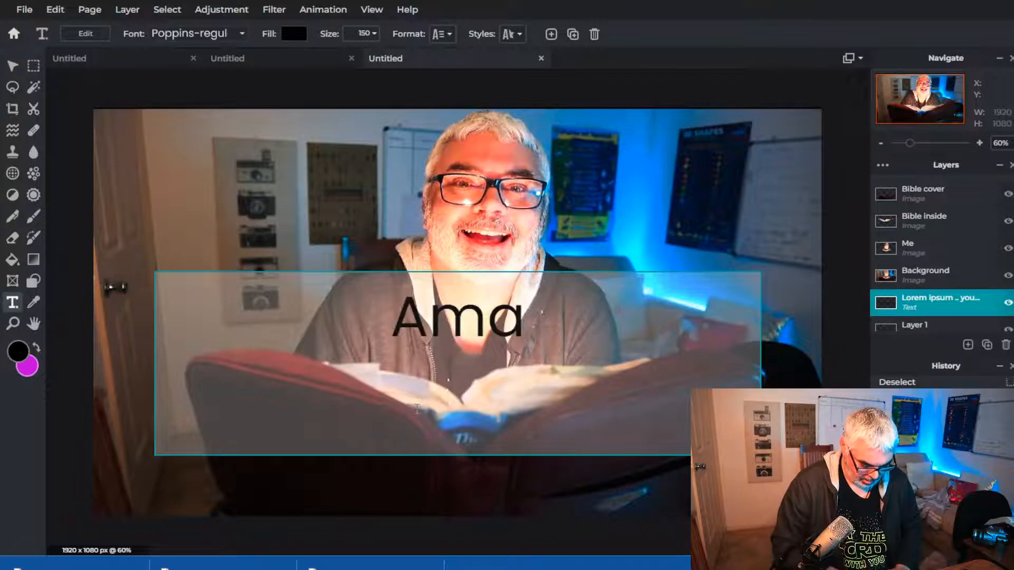
{"action": "type", "text": "zing"}
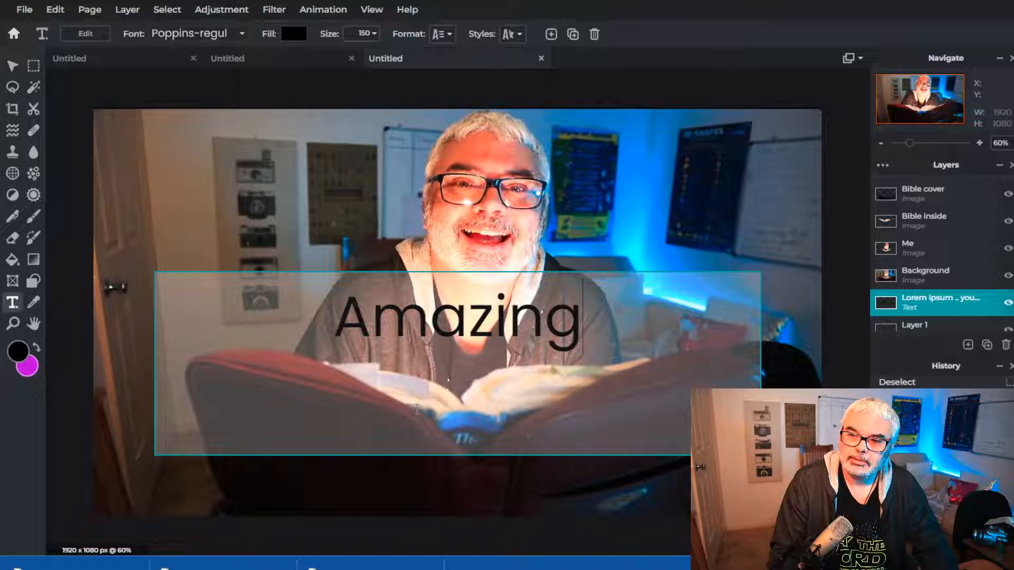
- Replace the word "Amazing" in the new text layer with "This Works"
{"action": "key", "text": "BackSpace"}
{"action": "key", "text": "BackSpace"}
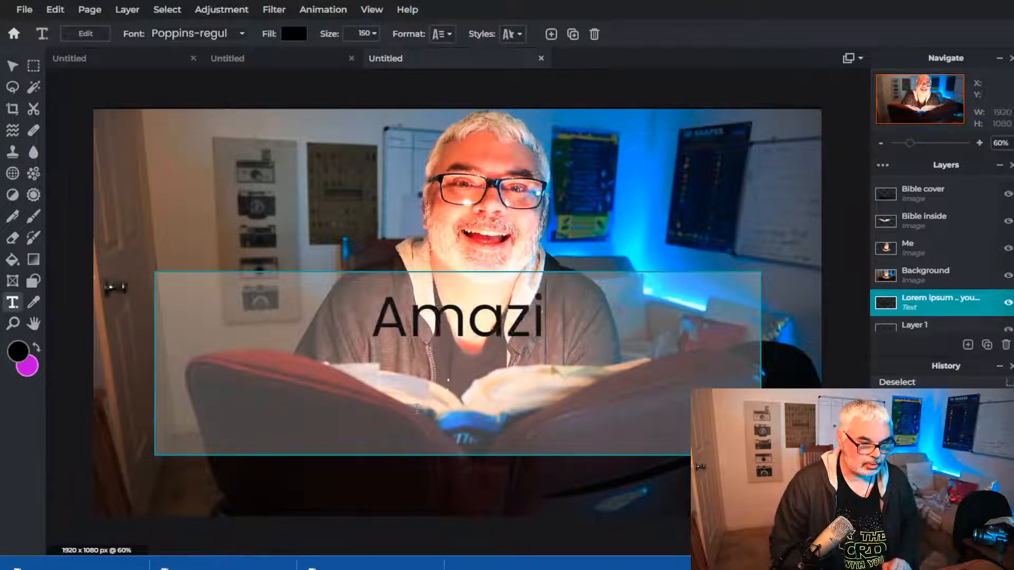
{"action": "key", "text": "BackSpace"}
{"action": "key", "text": "BackSpace"}
{"action": "key", "text": "BackSpace"}
{"action": "key", "text": "BackSpace"}
{"action": "key", "text": "BackSpace"}
{"action": "type", "text": "T"}
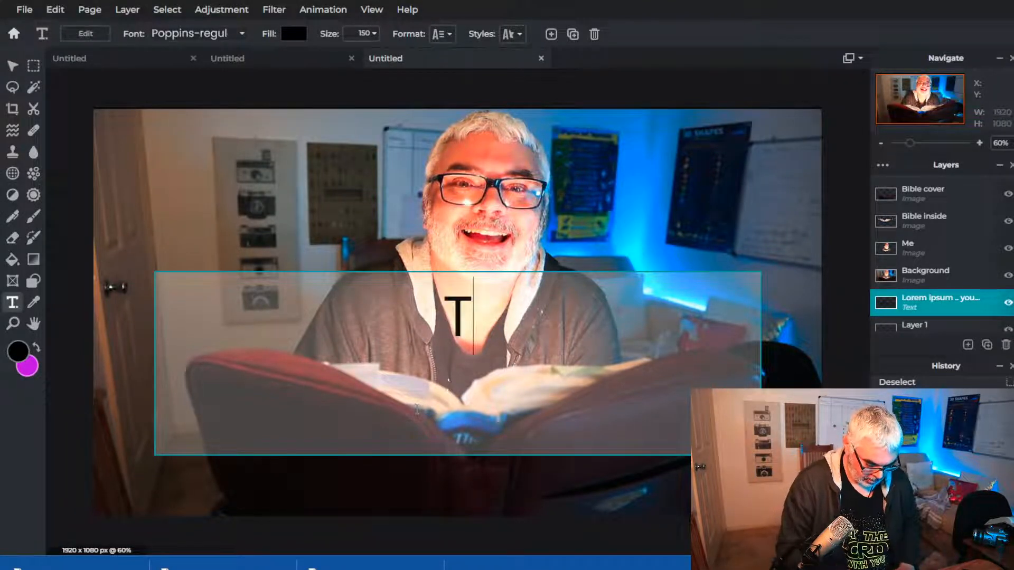
{"action": "type", "text": "his Works"}
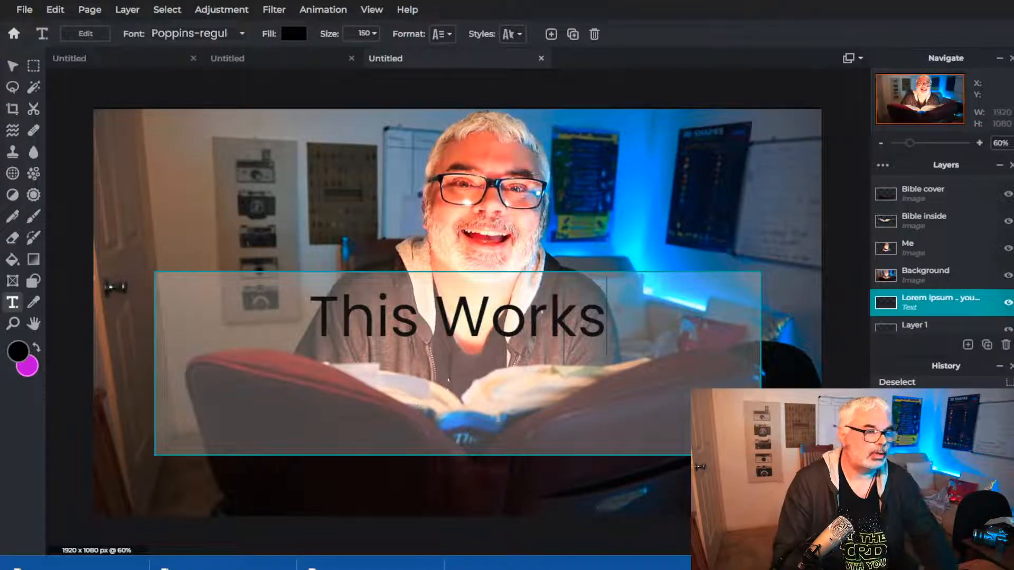
- Set the "This Works" text in the BEBASNEUE font and place its layer between Me and Background
{"action": "left_click", "coordinate": [201, 35]}
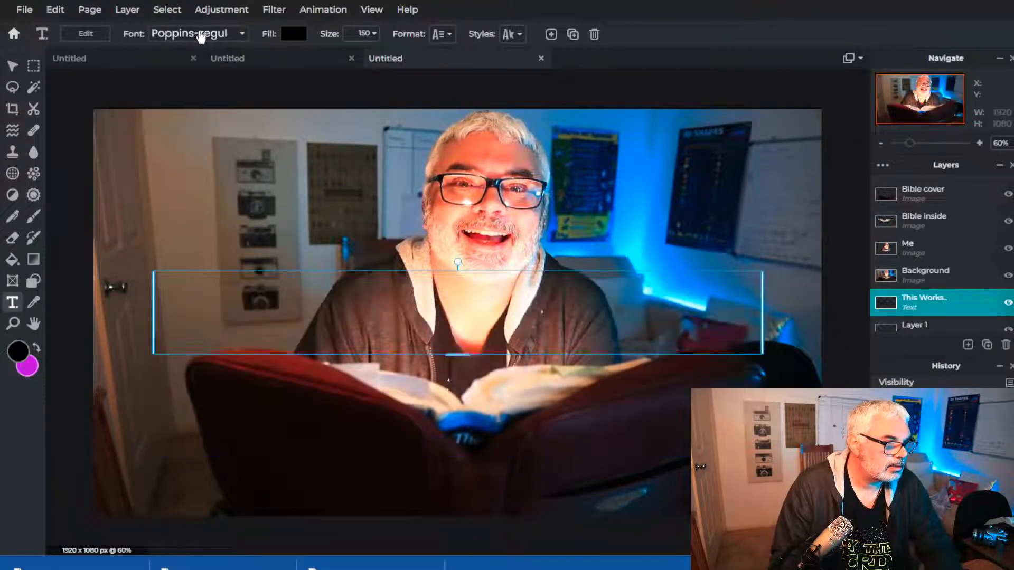
{"action": "left_click", "coordinate": [201, 34]}
{"action": "left_click", "coordinate": [188, 342]}
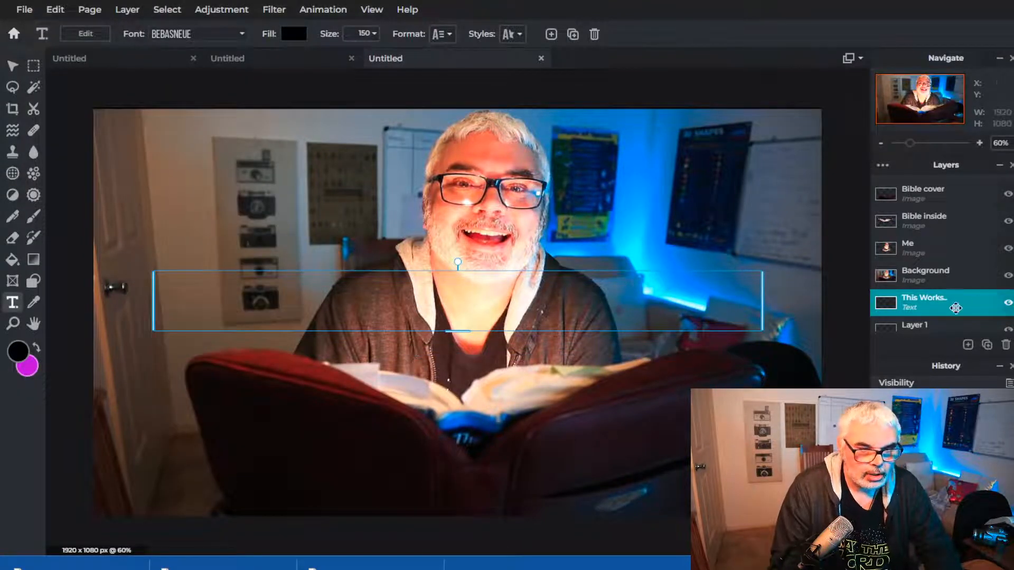
{"action": "left_click_drag", "start_coordinate": [937, 301], "coordinate": [936, 274]}
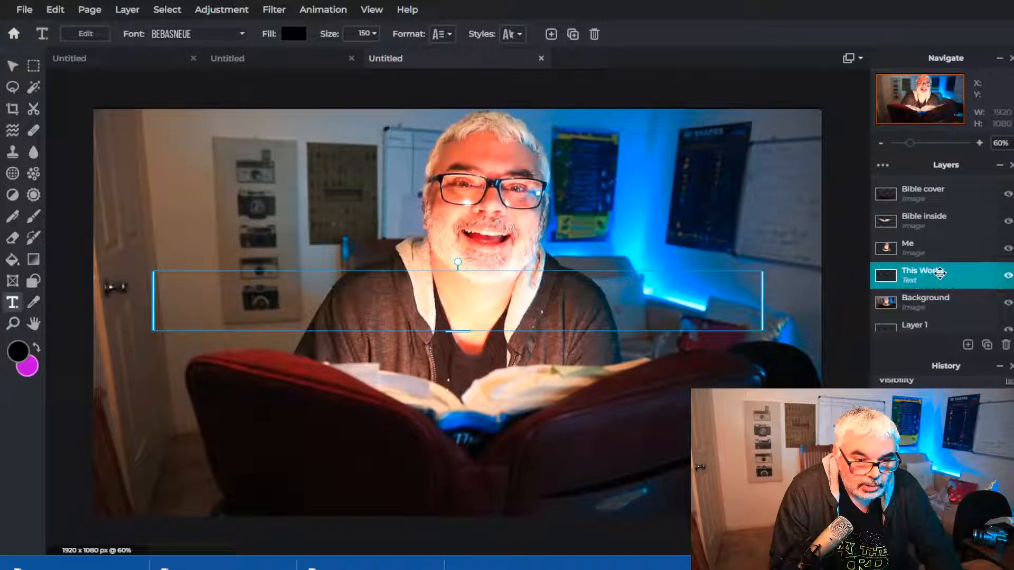
- Enlarge the "This Works" text to size 750 and move it up behind the man's head
{"action": "left_click", "coordinate": [364, 33]}
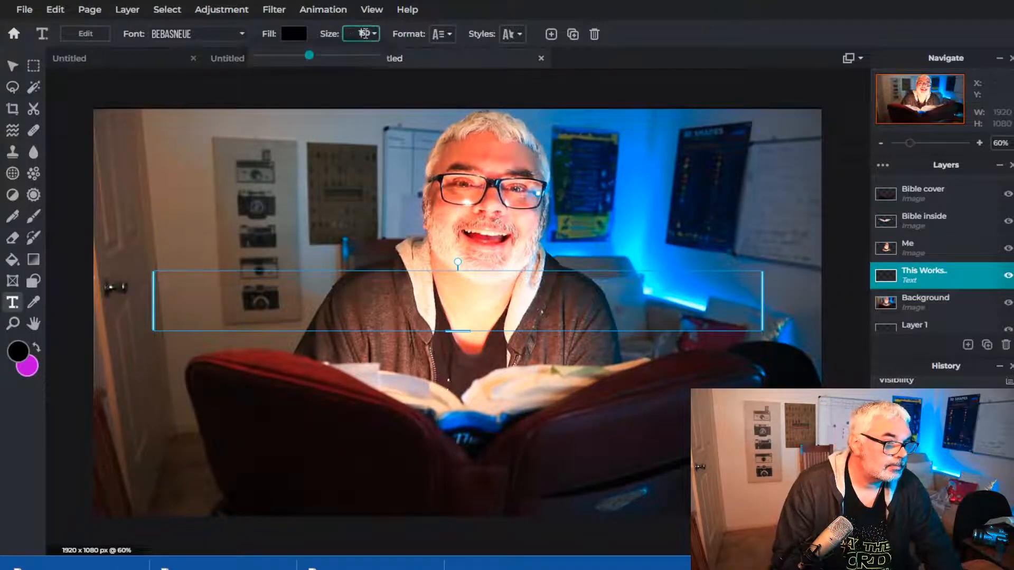
{"action": "left_click_drag", "start_coordinate": [311, 62], "coordinate": [358, 62]}
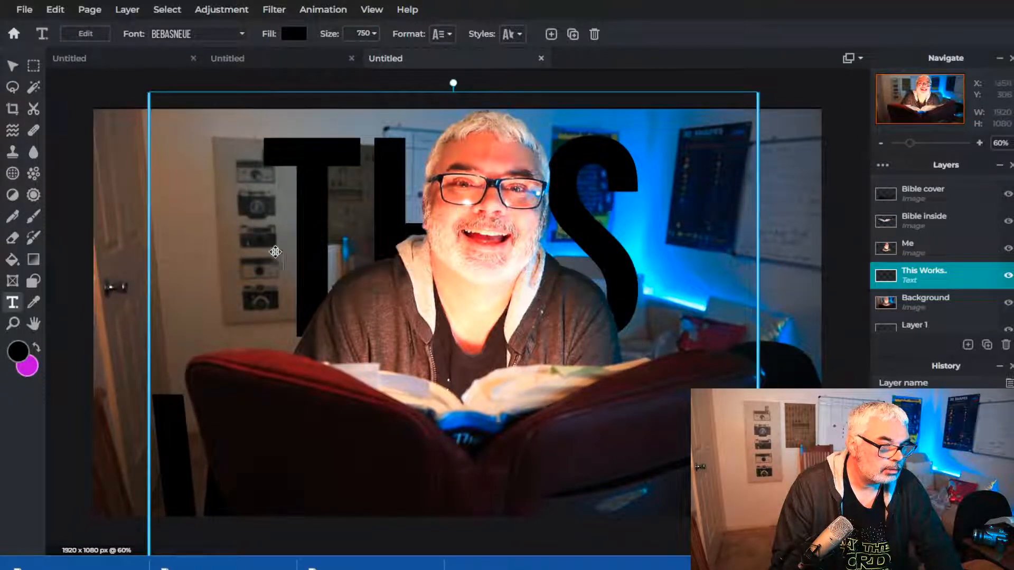
{"action": "double_click", "coordinate": [635, 229]}
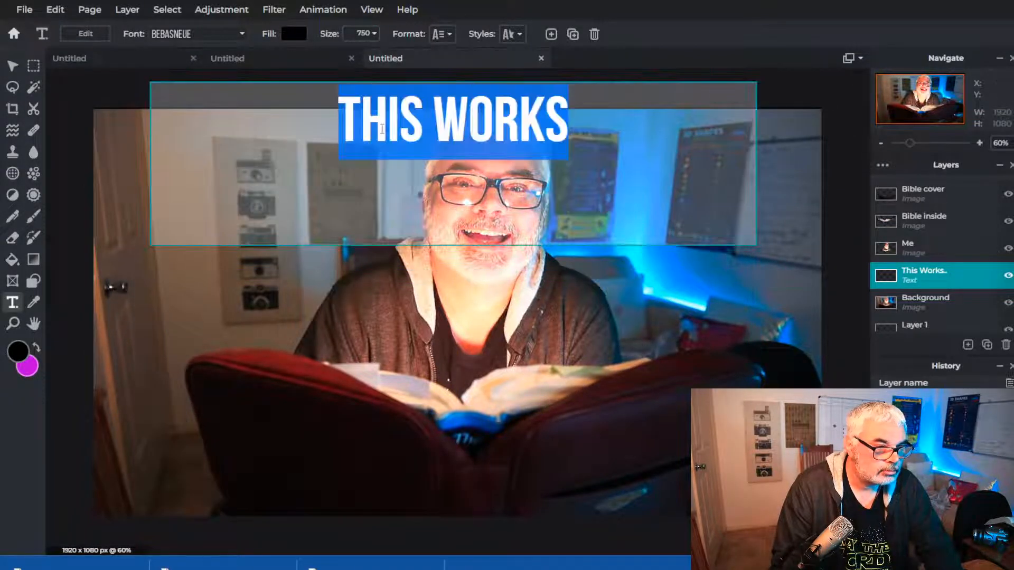
{"action": "left_click", "coordinate": [684, 176]}
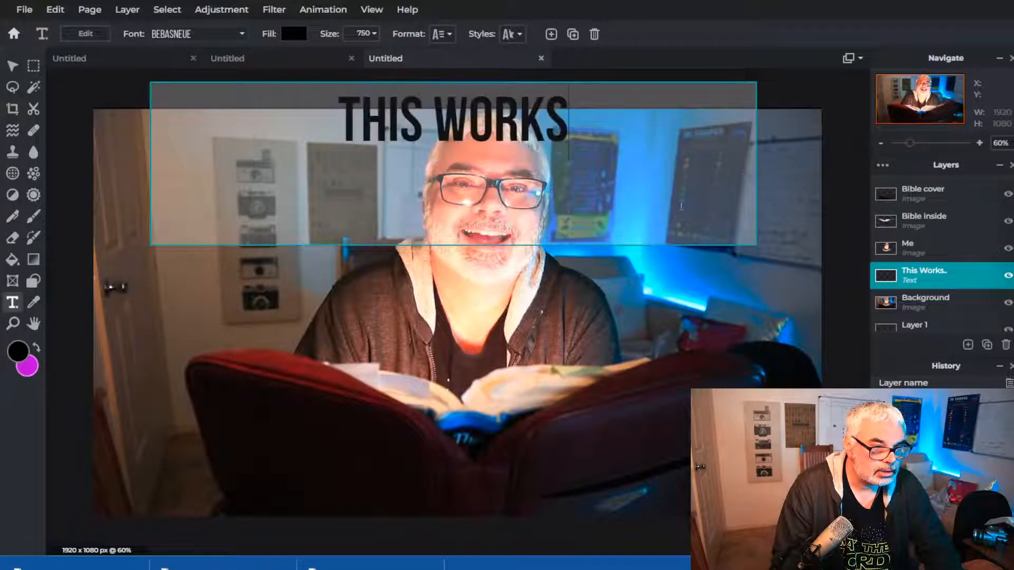
{"action": "left_click", "coordinate": [804, 204]}
- Set the "This Works" text to size 375 and make its fill white
{"action": "left_click", "coordinate": [374, 33]}
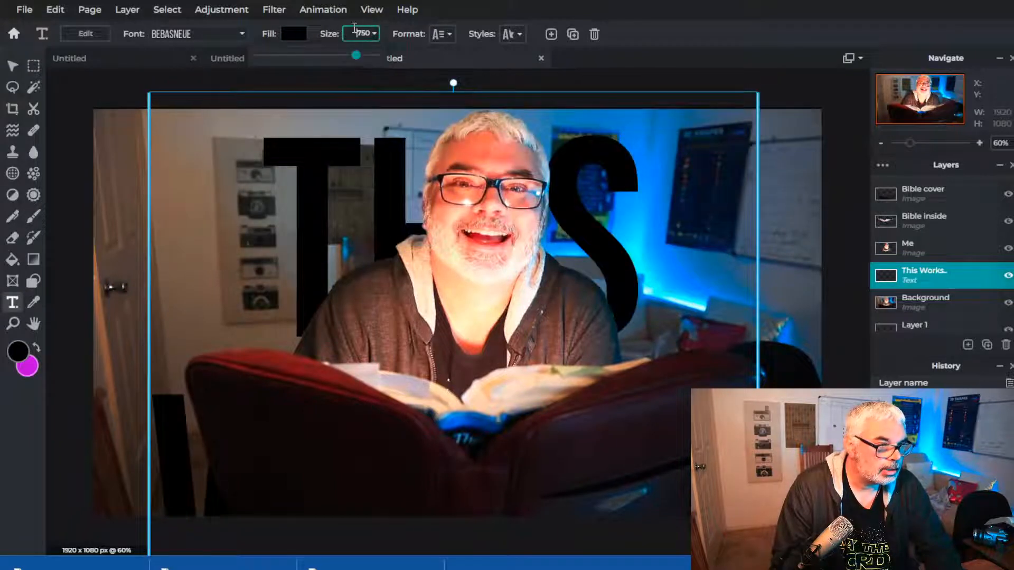
{"action": "left_click_drag", "start_coordinate": [357, 55], "coordinate": [328, 63]}
{"action": "left_click", "coordinate": [291, 33]}
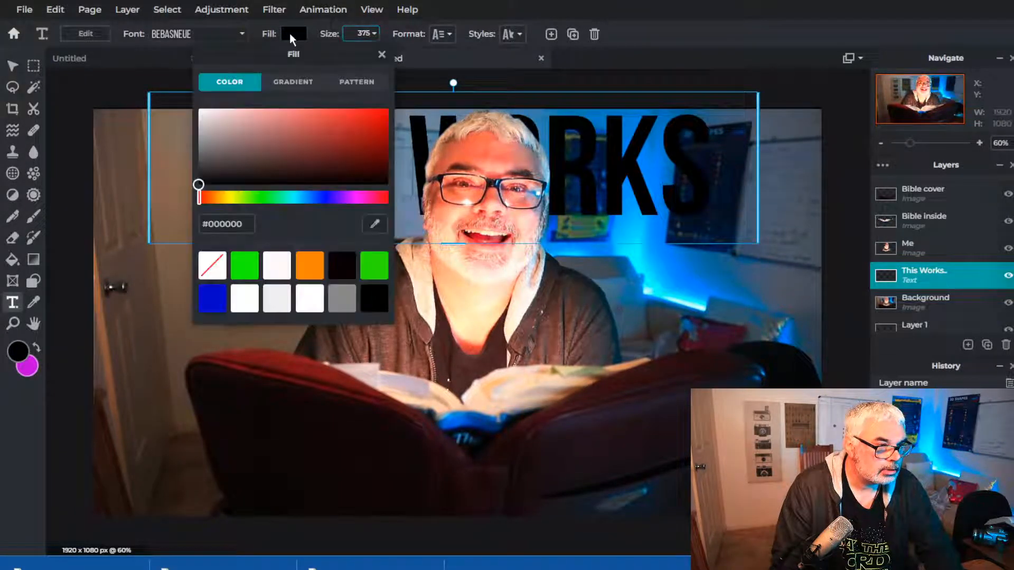
{"action": "left_click", "coordinate": [194, 119]}
{"action": "left_click_drag", "start_coordinate": [193, 119], "coordinate": [189, 109]}
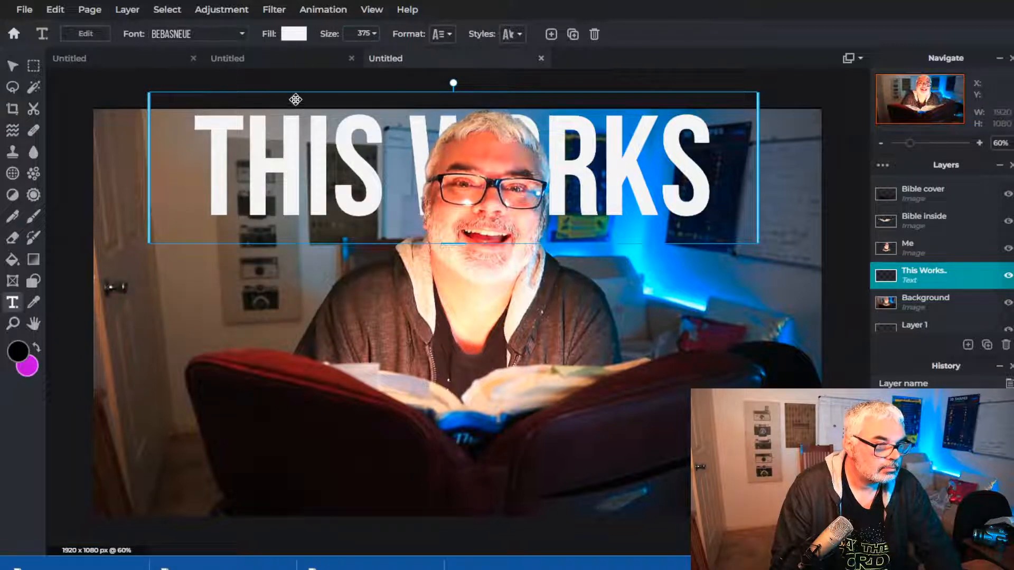
- Change the fill of the "This Works" text to the orange swatch
{"action": "left_click", "coordinate": [294, 34]}
{"action": "left_click", "coordinate": [235, 198]}
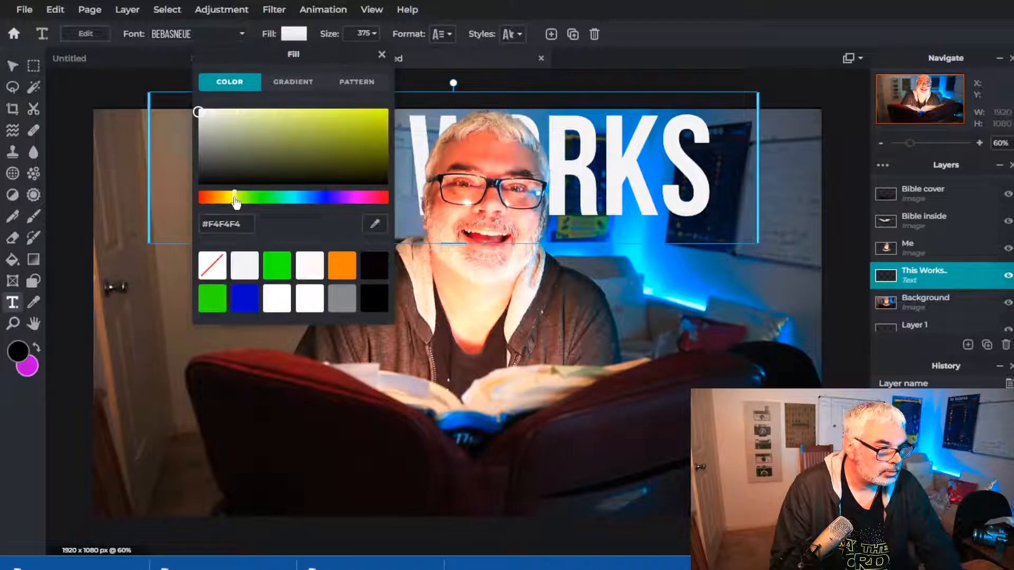
{"action": "left_click", "coordinate": [388, 110]}
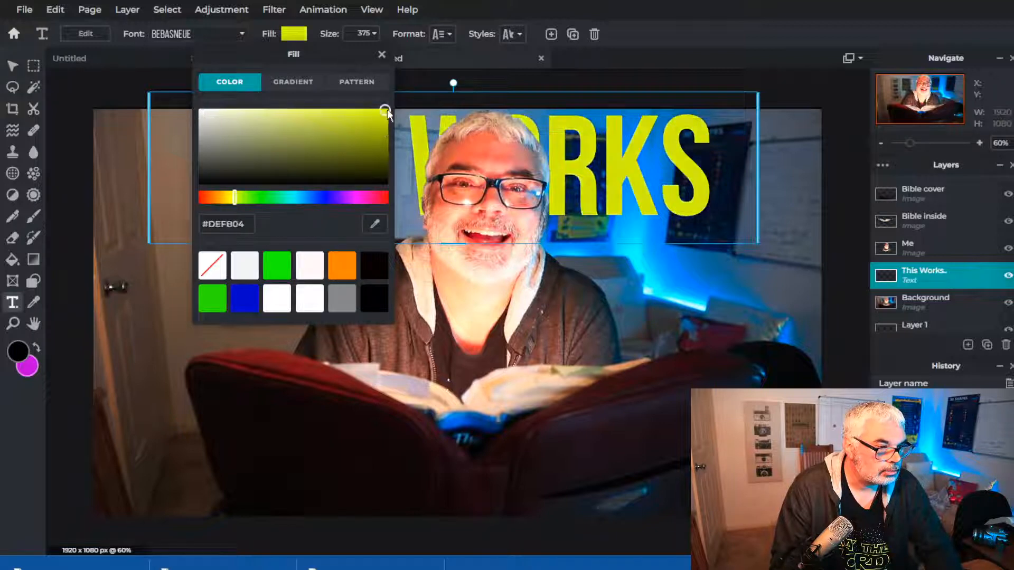
{"action": "left_click", "coordinate": [332, 266]}
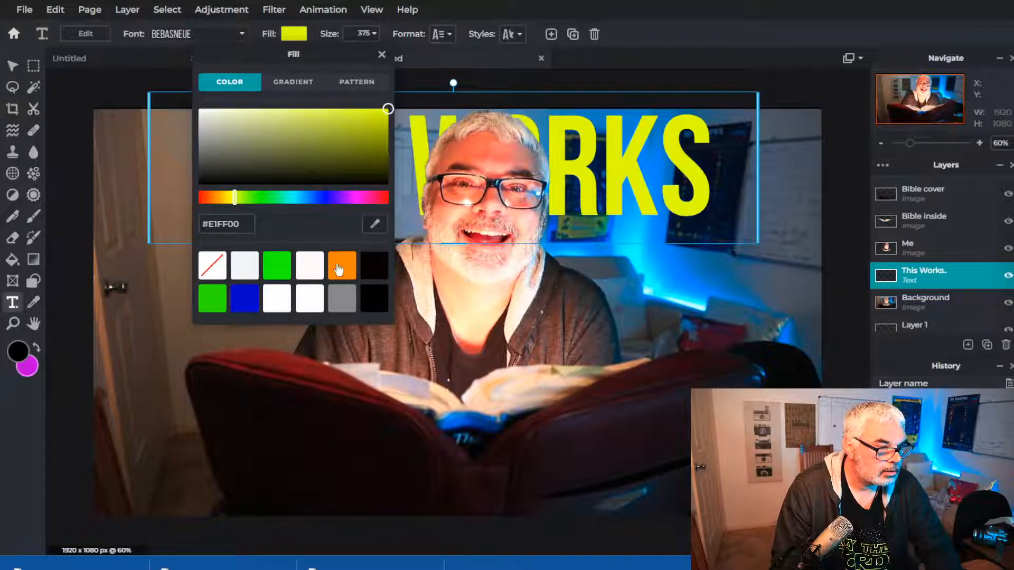
{"action": "left_click", "coordinate": [382, 55]}
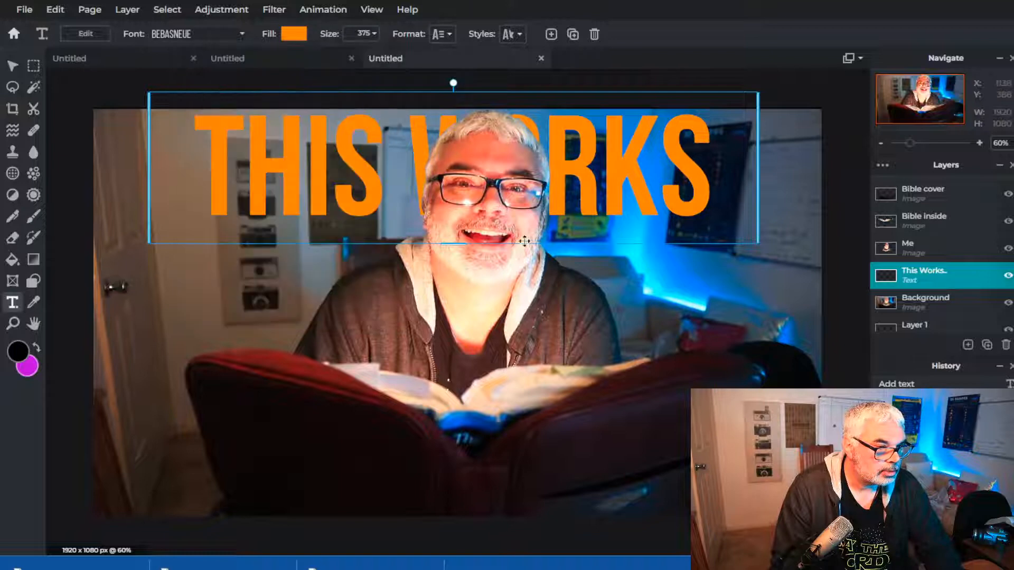
- Position the "This Works" text at the canvas's upper edge, raising its layer above Me to place it and returning it below Me
{"action": "left_click_drag", "start_coordinate": [589, 198], "coordinate": [601, 240]}
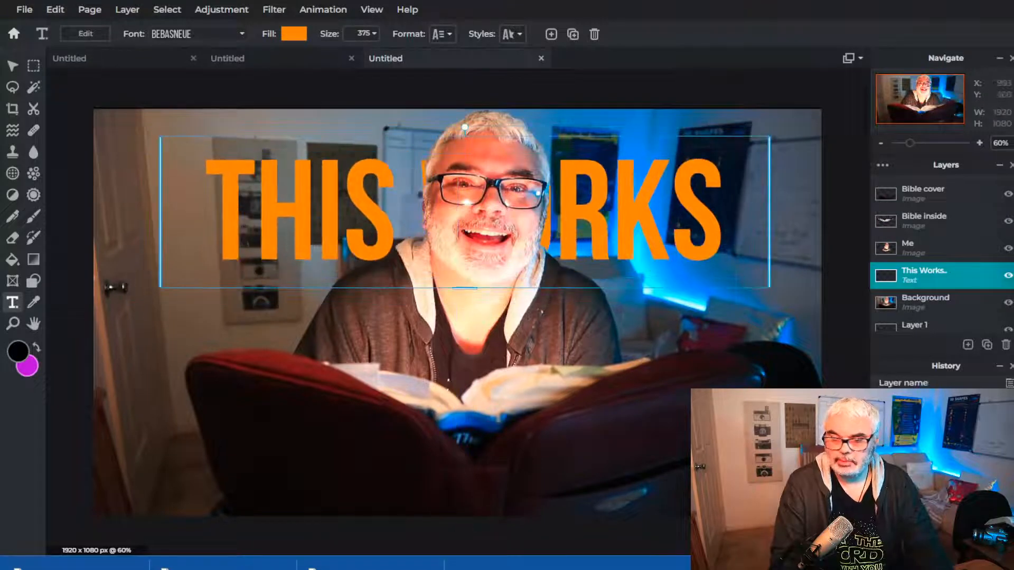
{"action": "left_click_drag", "start_coordinate": [927, 275], "coordinate": [927, 249]}
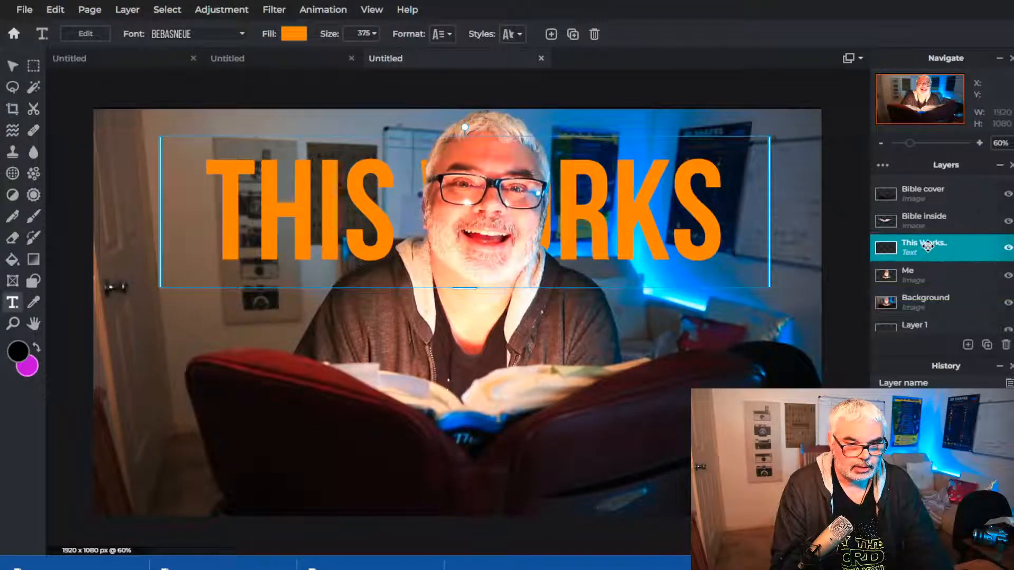
{"action": "left_click_drag", "start_coordinate": [526, 226], "coordinate": [550, 194]}
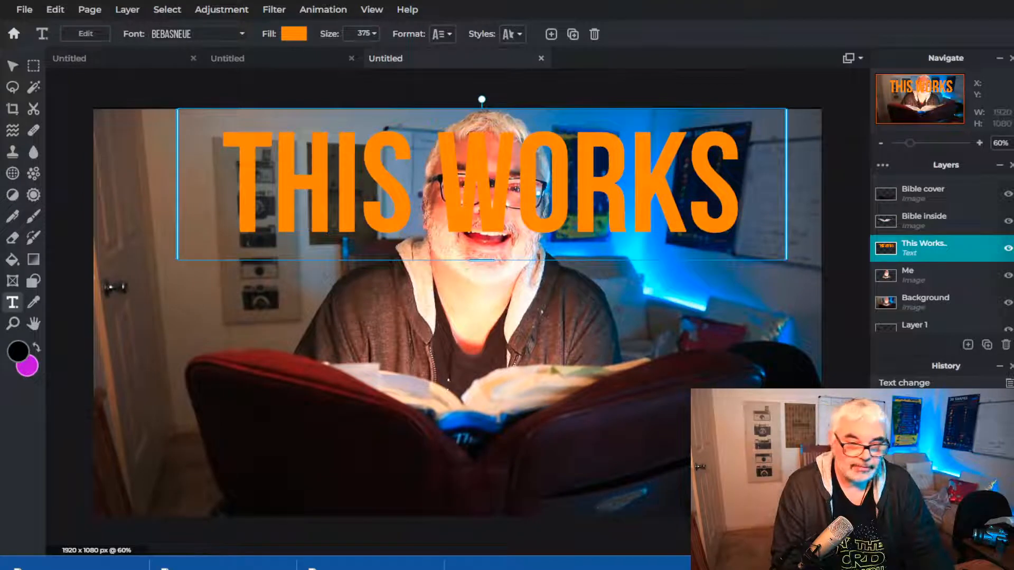
{"action": "left_click_drag", "start_coordinate": [912, 250], "coordinate": [913, 277]}
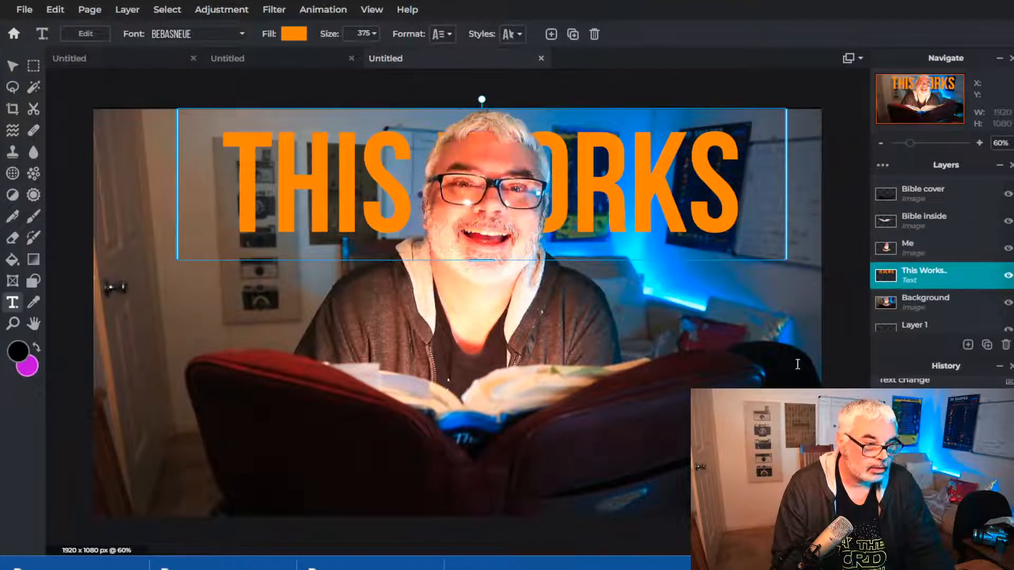
{"action": "left_click_drag", "start_coordinate": [392, 175], "coordinate": [391, 173]}
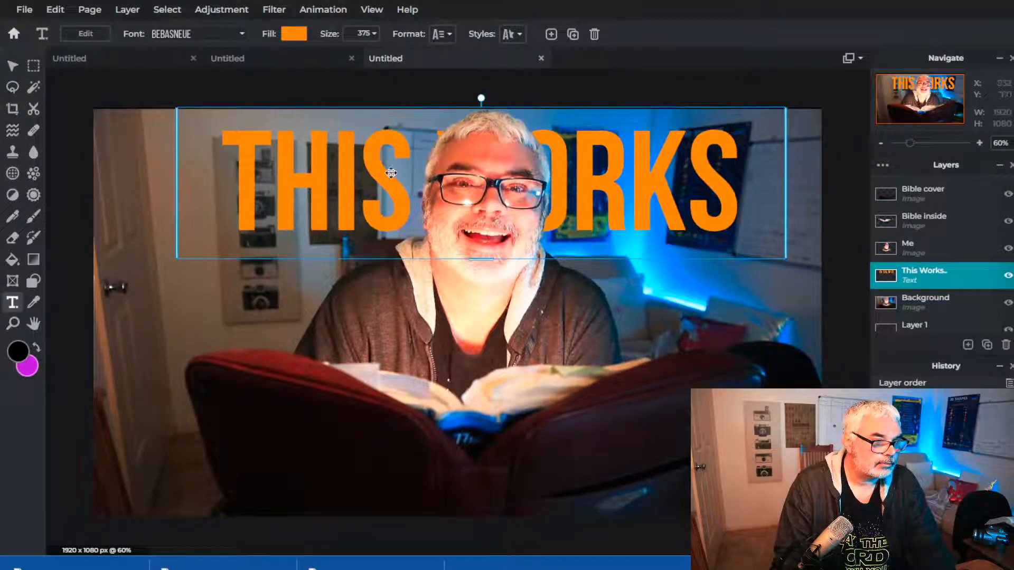
- Add extra space between "This" and "Works", widen the text box to fit one line, and move it back to the canvas's upper edge
{"action": "double_click", "coordinate": [391, 173]}
{"action": "left_click", "coordinate": [457, 153]}
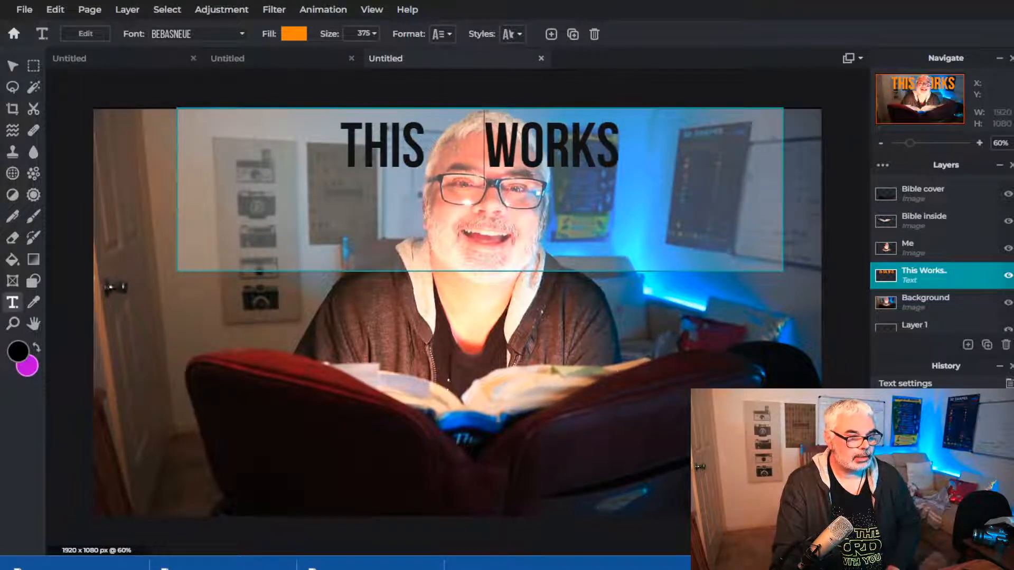
{"action": "key", "text": "Escape"}
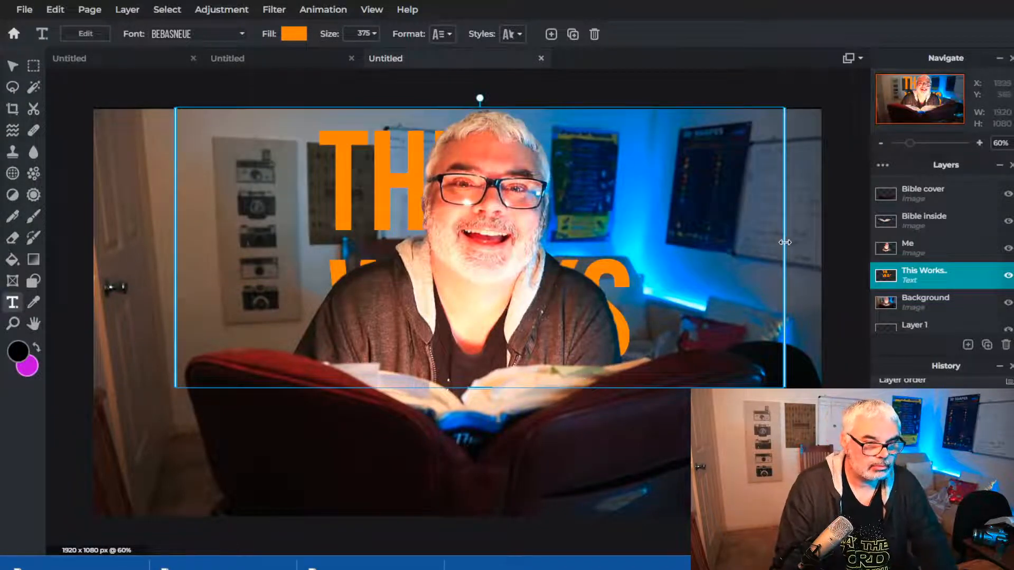
{"action": "left_click_drag", "start_coordinate": [785, 238], "coordinate": [869, 243]}
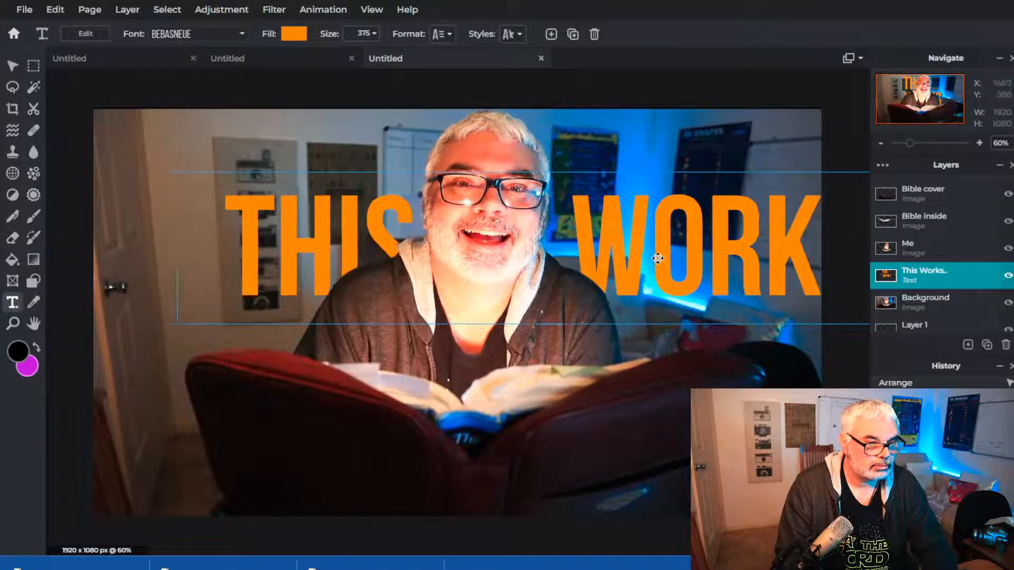
{"action": "left_click_drag", "start_coordinate": [655, 261], "coordinate": [586, 193]}
- Reduce the "This Works" text to size 305 and shift it sideways so the two words flank the man's head
{"action": "left_click", "coordinate": [355, 36]}
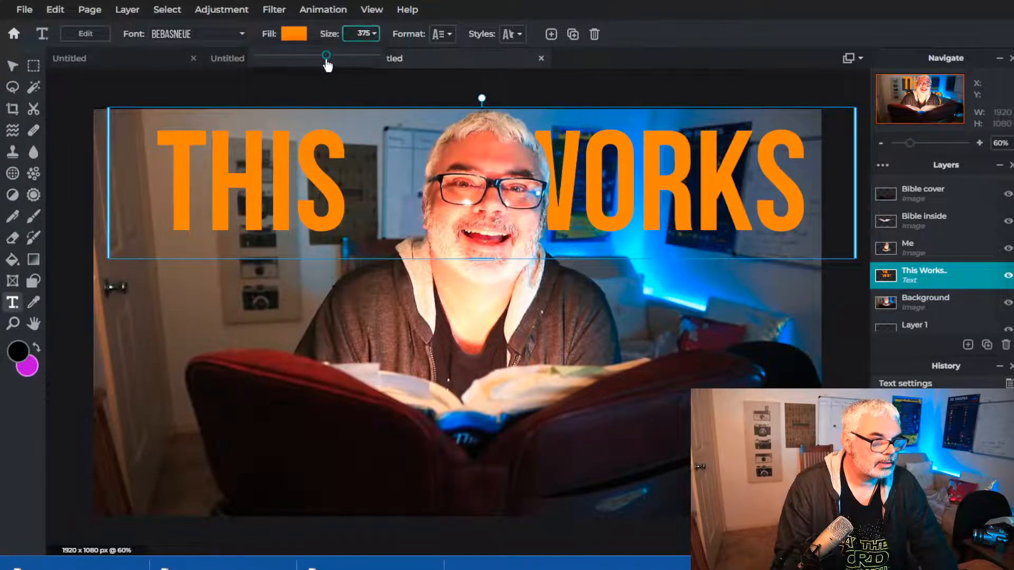
{"action": "left_click_drag", "start_coordinate": [326, 62], "coordinate": [323, 66]}
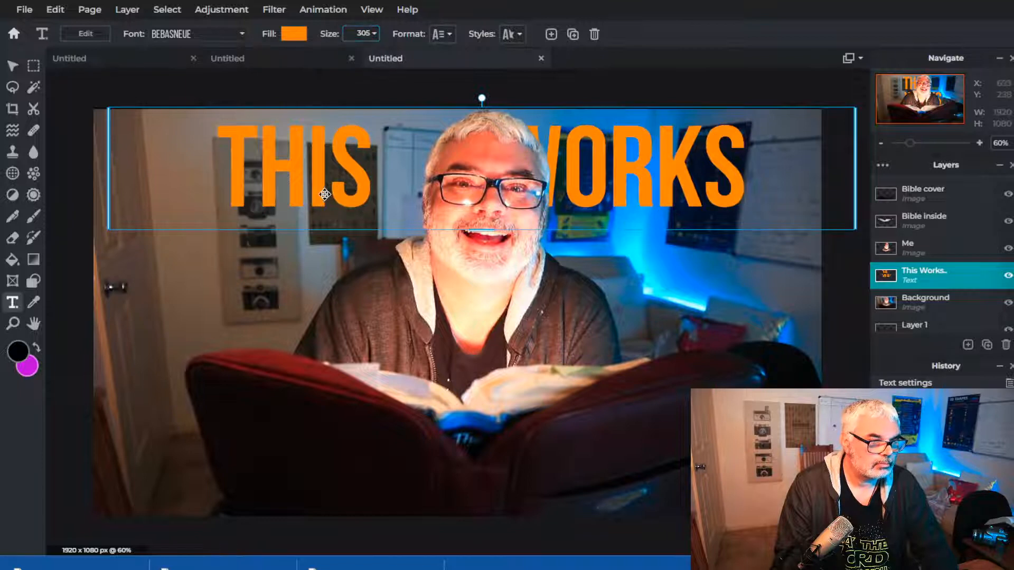
{"action": "left_click_drag", "start_coordinate": [325, 197], "coordinate": [372, 197]}
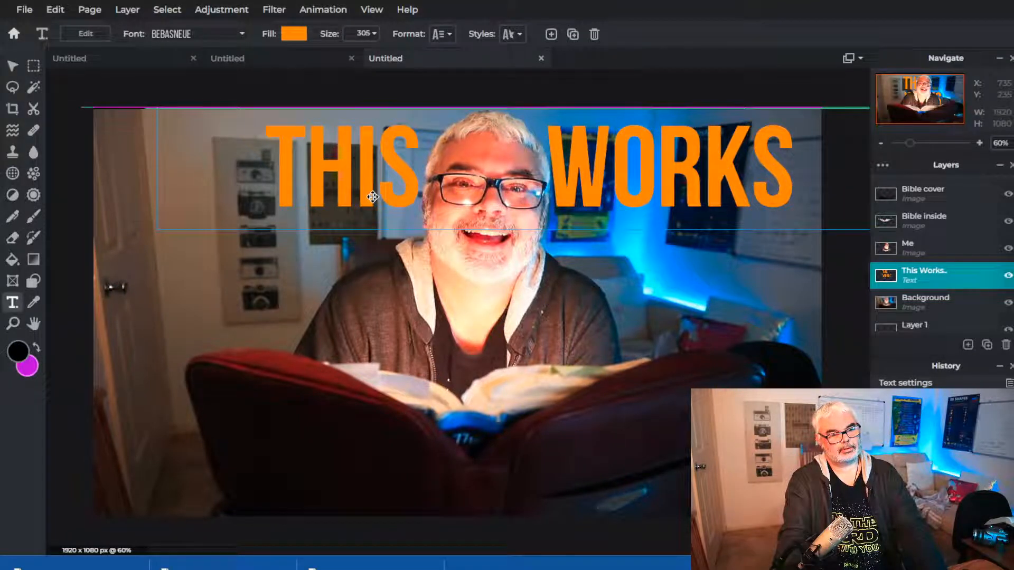
{"action": "left_click_drag", "start_coordinate": [373, 196], "coordinate": [373, 196]}
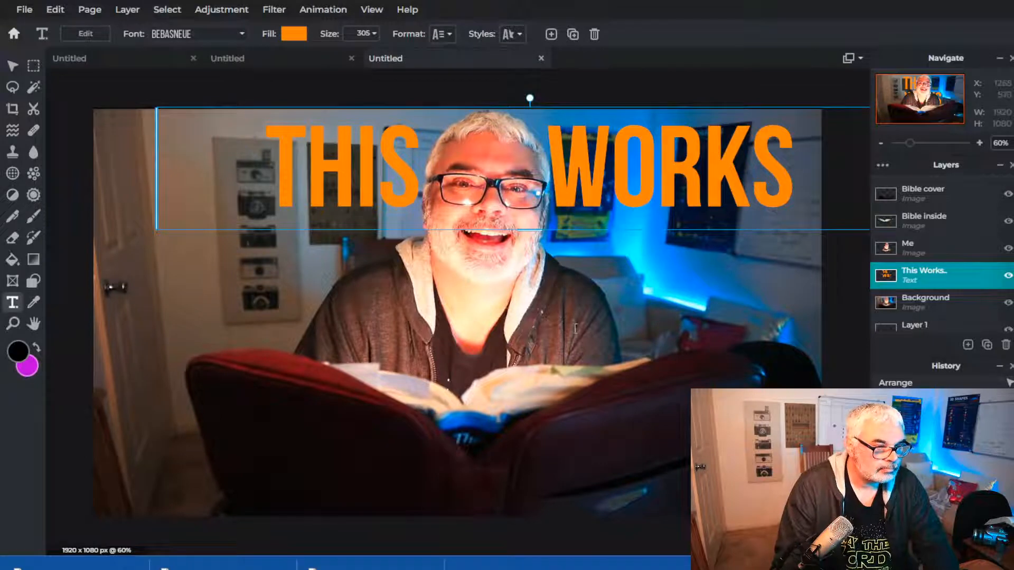
- Apply the Monochrome adjustment with the Rec601 Luma (Vision) preset to the Background layer
{"action": "left_click", "coordinate": [931, 302]}
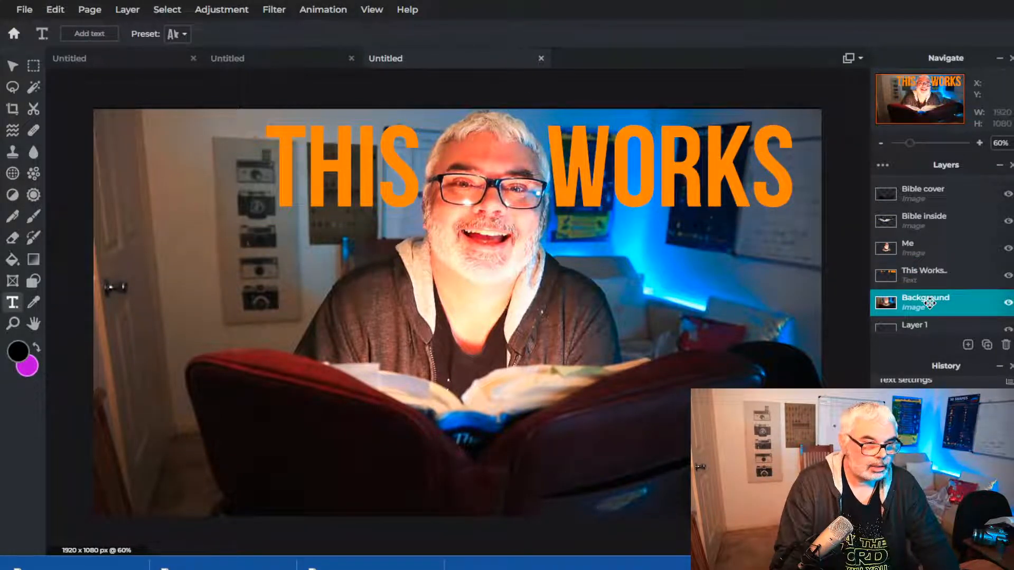
{"action": "left_click", "coordinate": [212, 11]}
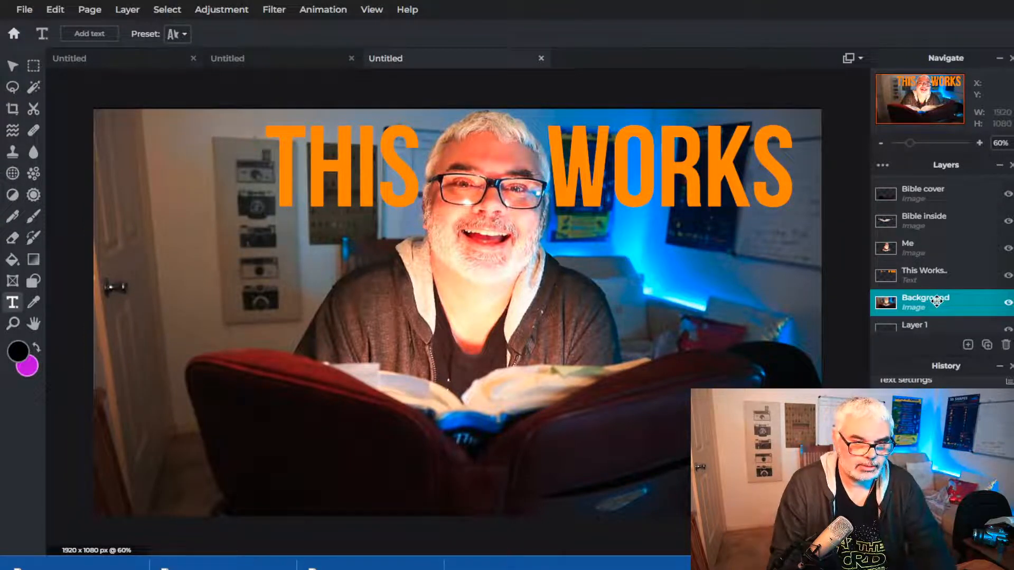
{"action": "left_click", "coordinate": [213, 12]}
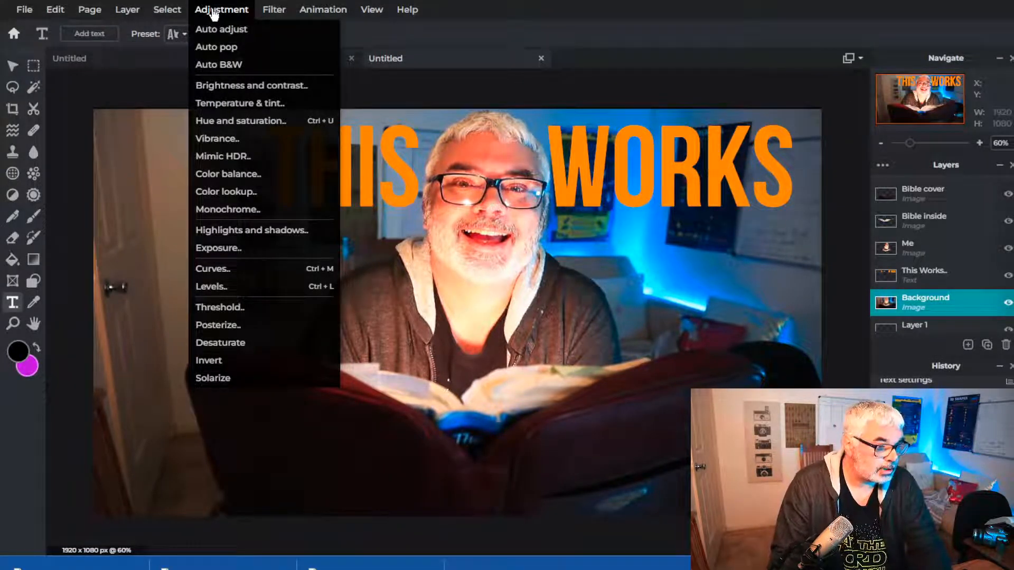
{"action": "left_click", "coordinate": [236, 210]}
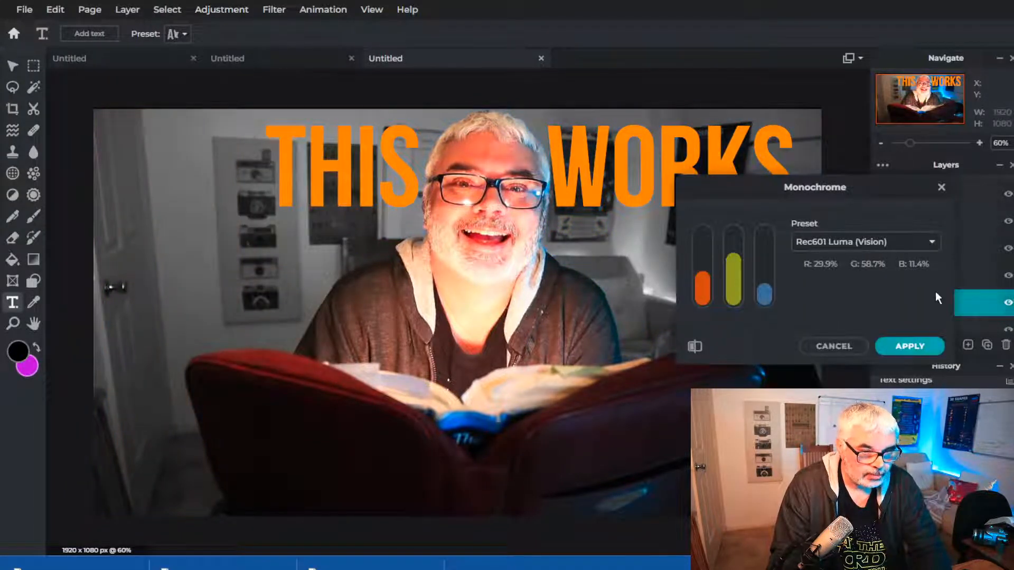
{"action": "left_click", "coordinate": [910, 347]}
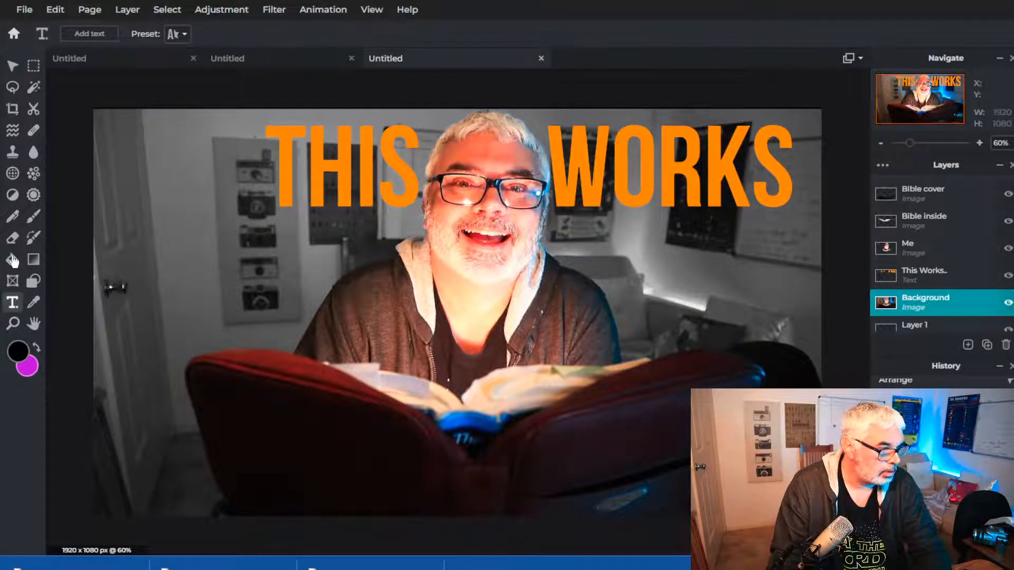
- Add an empty layer above Background and draw a black rectangle shape covering the whole canvas
{"action": "left_click", "coordinate": [33, 283]}
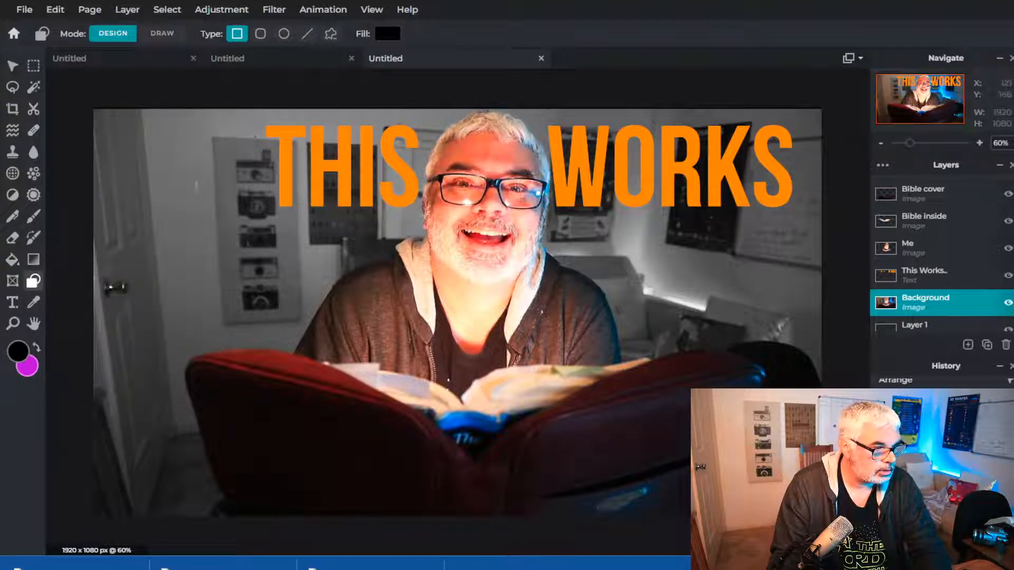
{"action": "left_click", "coordinate": [967, 345]}
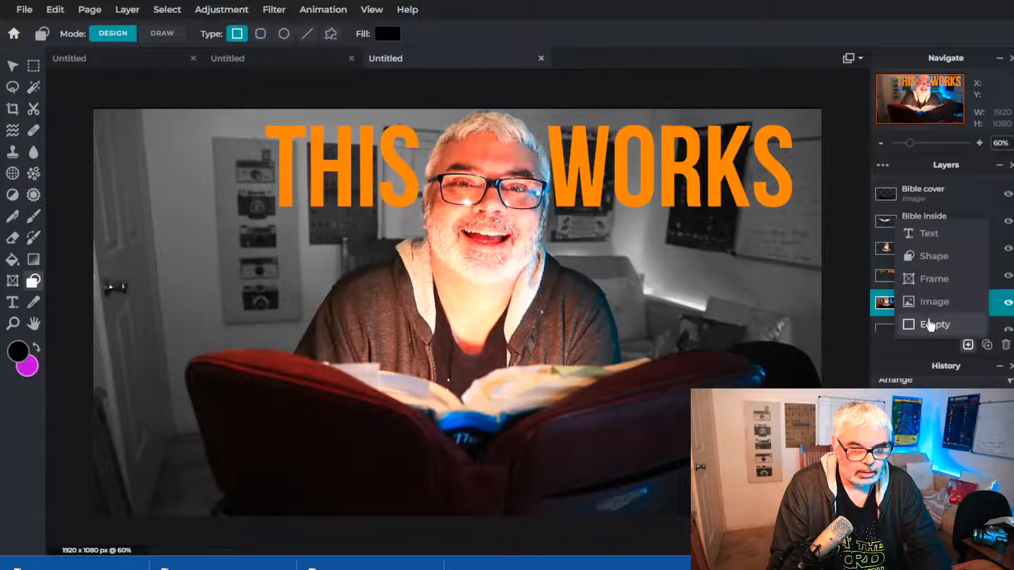
{"action": "left_click", "coordinate": [931, 326]}
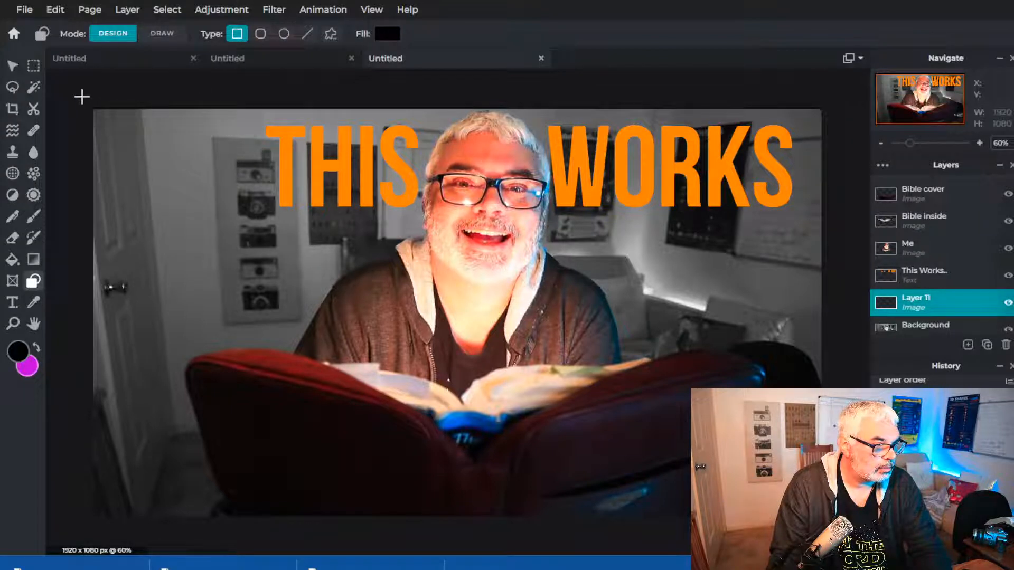
{"action": "left_click_drag", "start_coordinate": [82, 97], "coordinate": [844, 552]}
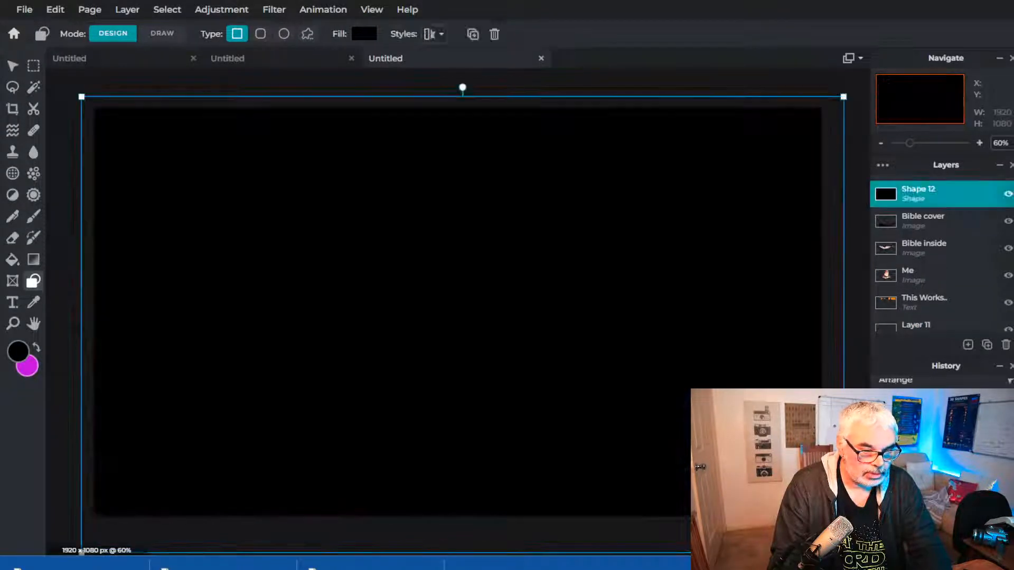
- Fill the full-canvas rectangle with the blue swatch and darken it to a navy blue
{"action": "left_click", "coordinate": [364, 34]}
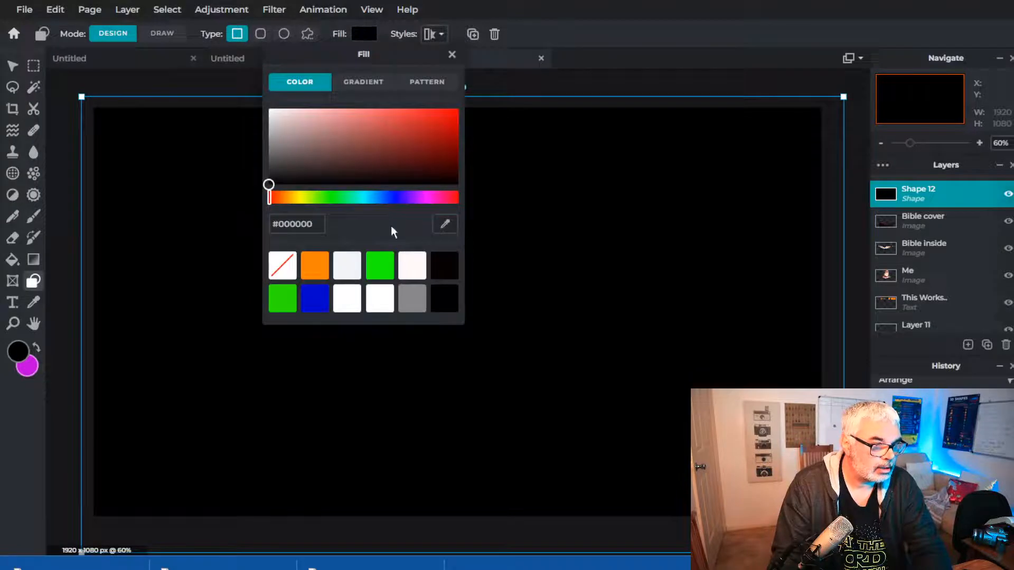
{"action": "left_click_drag", "start_coordinate": [397, 199], "coordinate": [401, 198]}
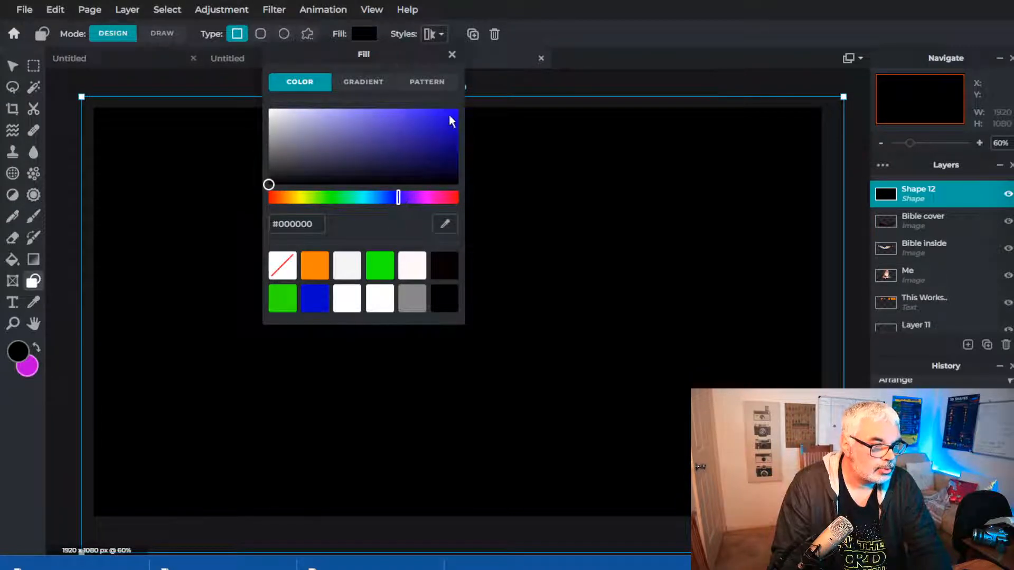
{"action": "left_click", "coordinate": [451, 55]}
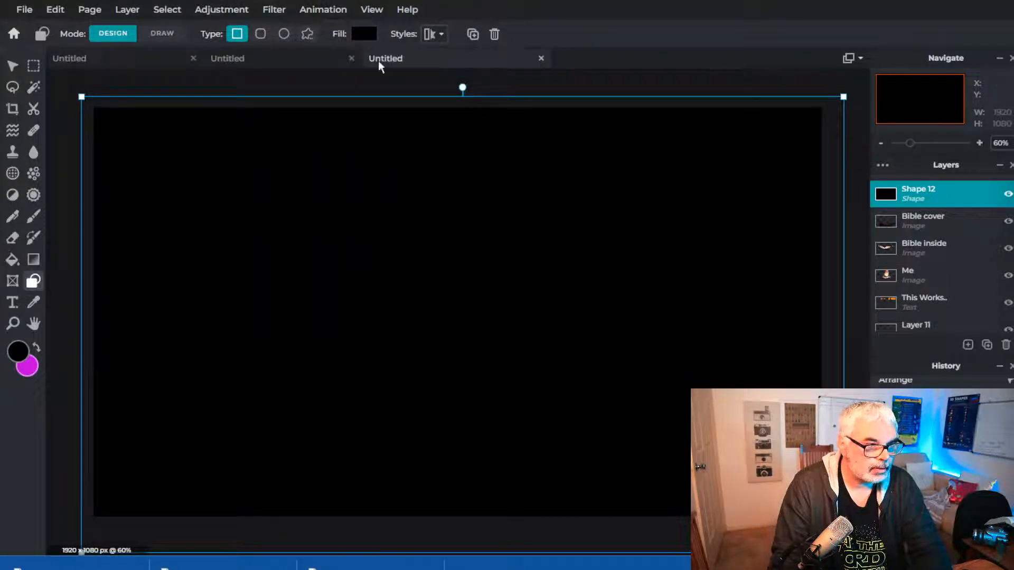
{"action": "left_click", "coordinate": [362, 33]}
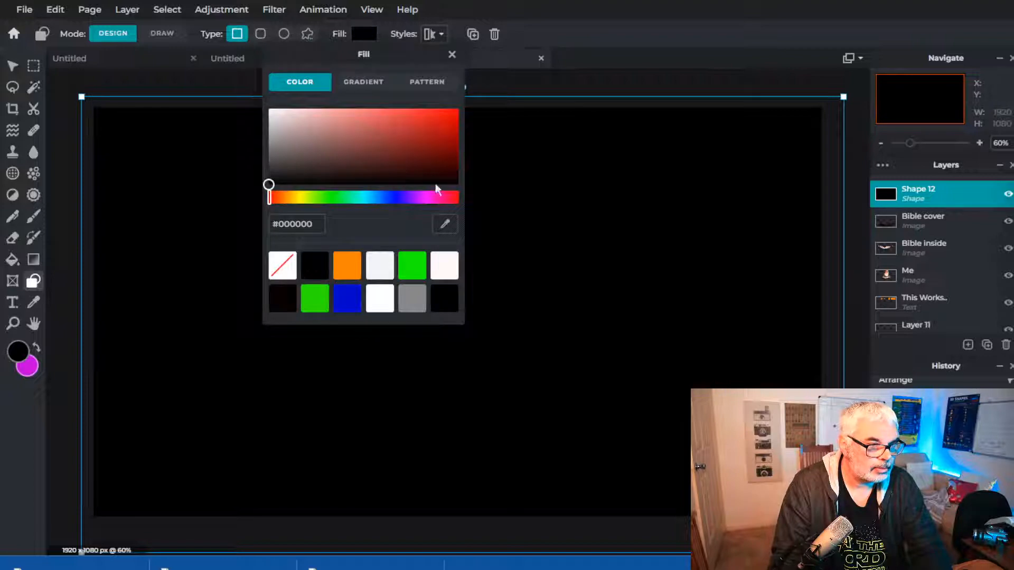
{"action": "left_click", "coordinate": [340, 309]}
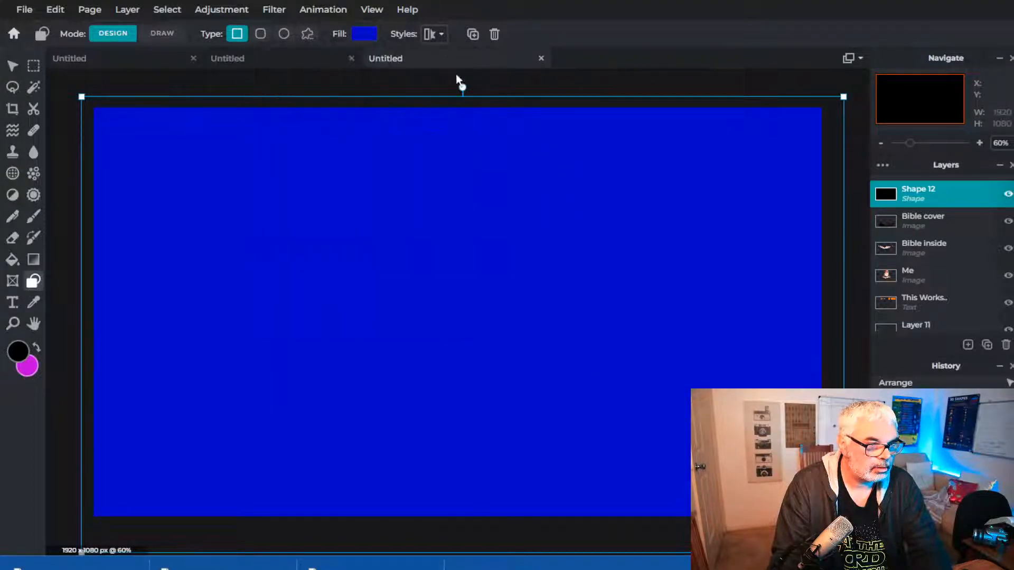
{"action": "left_click", "coordinate": [452, 55]}
{"action": "left_click", "coordinate": [362, 37]}
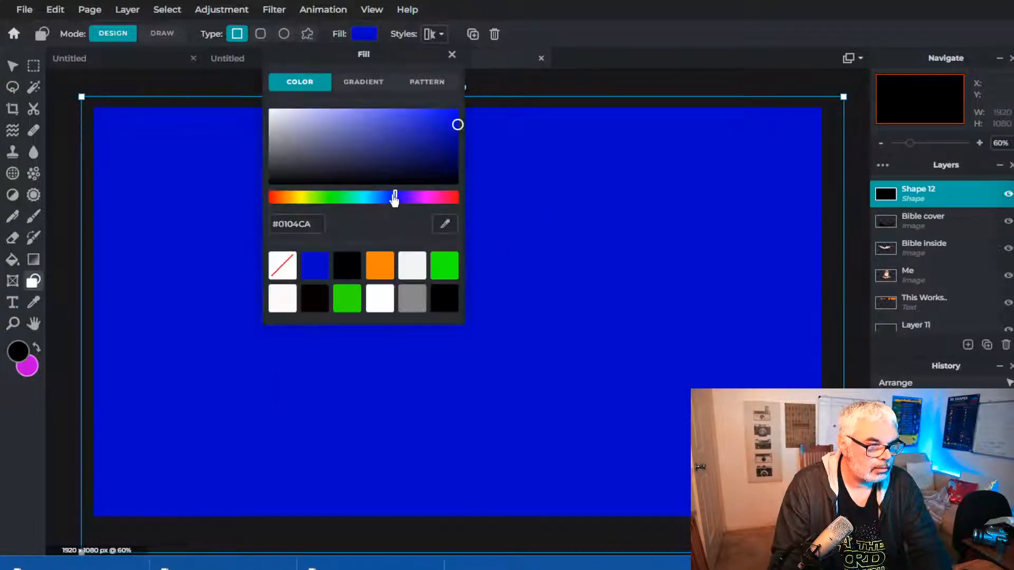
{"action": "left_click_drag", "start_coordinate": [395, 200], "coordinate": [392, 199]}
{"action": "left_click_drag", "start_coordinate": [456, 126], "coordinate": [458, 150]}
{"action": "left_click", "coordinate": [453, 55]}
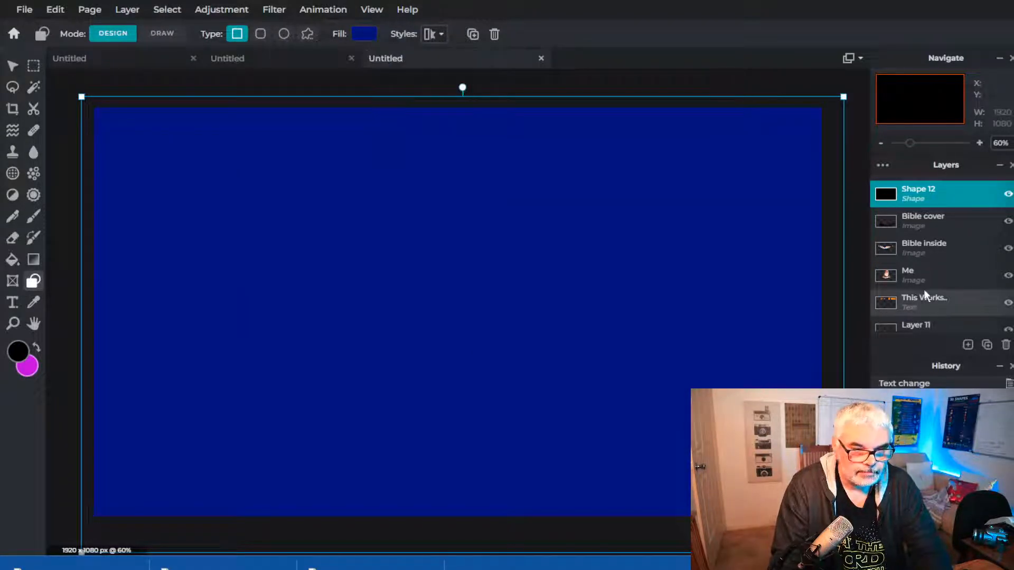
- Move the blue rectangle's layer down the stack to directly above Background
{"action": "left_click_drag", "start_coordinate": [928, 193], "coordinate": [950, 295]}
{"action": "scroll", "coordinate": [946, 295], "scroll_direction": "down", "scroll_amount": 2}
{"action": "left_click_drag", "start_coordinate": [932, 236], "coordinate": [918, 267]}
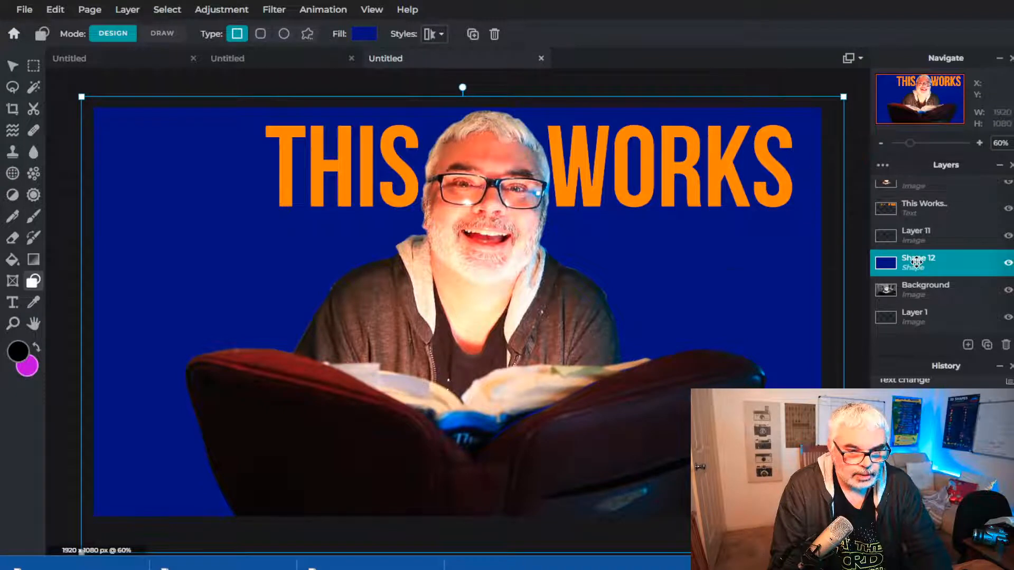
{"action": "double_click", "coordinate": [916, 262]}
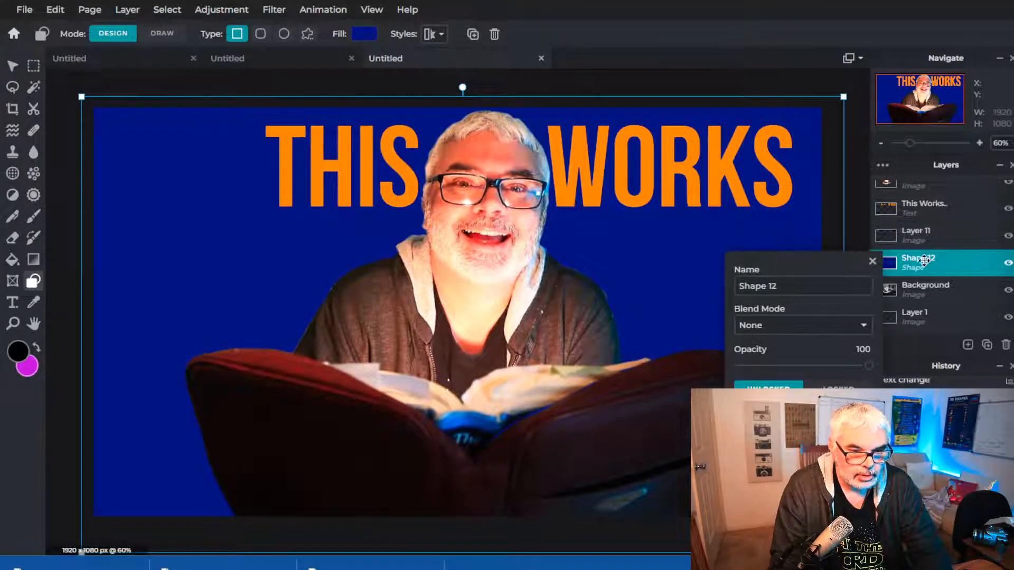
{"action": "left_click", "coordinate": [921, 261]}
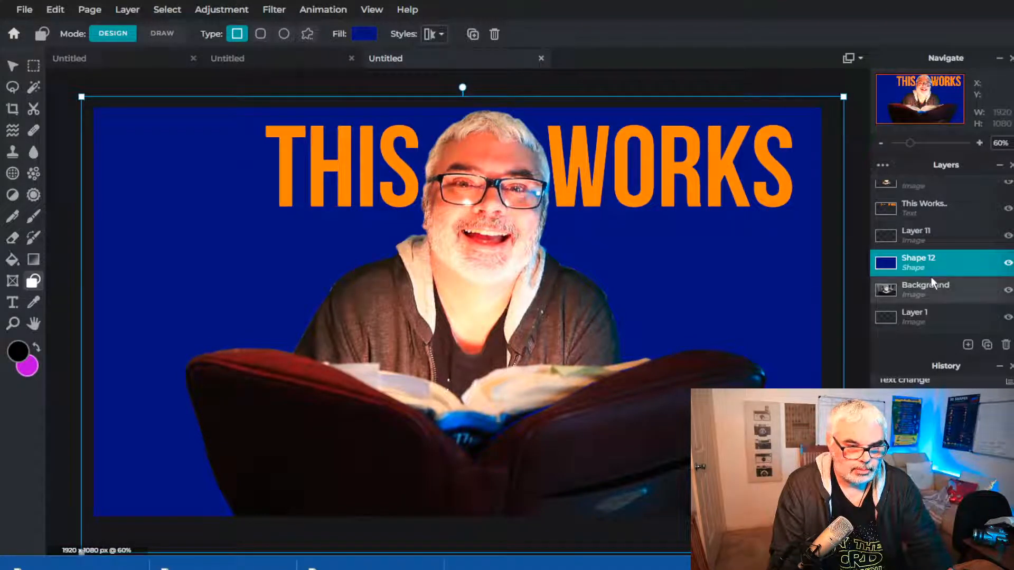
- Rename the blue rectangle's layer as "Blue colour"
{"action": "double_click", "coordinate": [925, 262]}
{"action": "triple_click", "coordinate": [804, 286]}
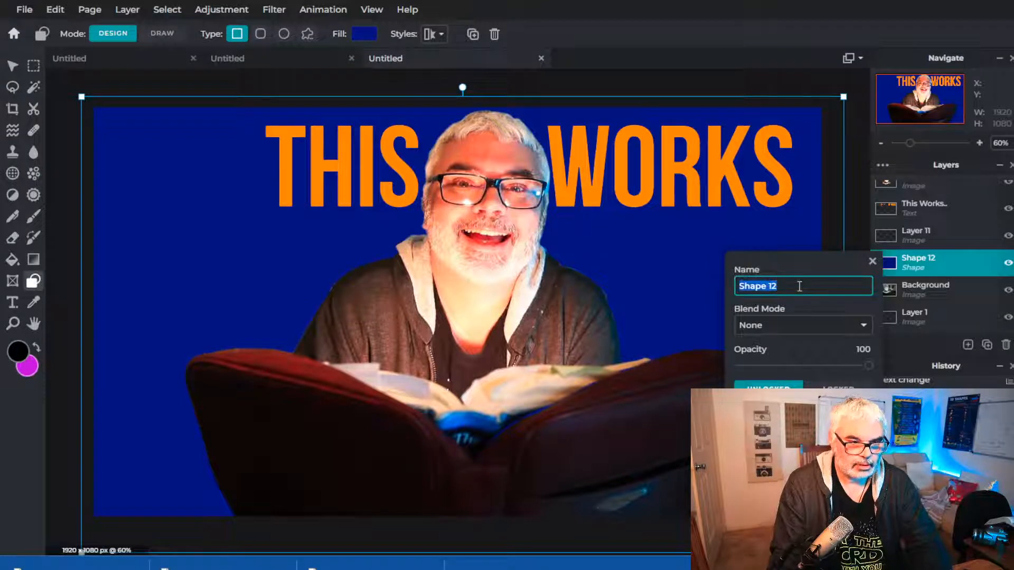
{"action": "type", "text": "Blue colour"}
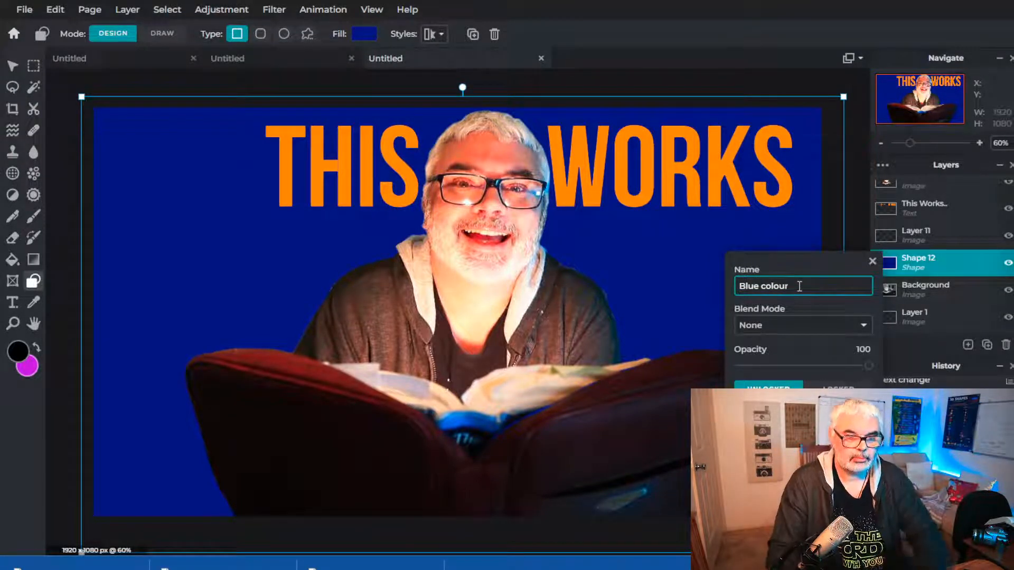
{"action": "left_click", "coordinate": [873, 261]}
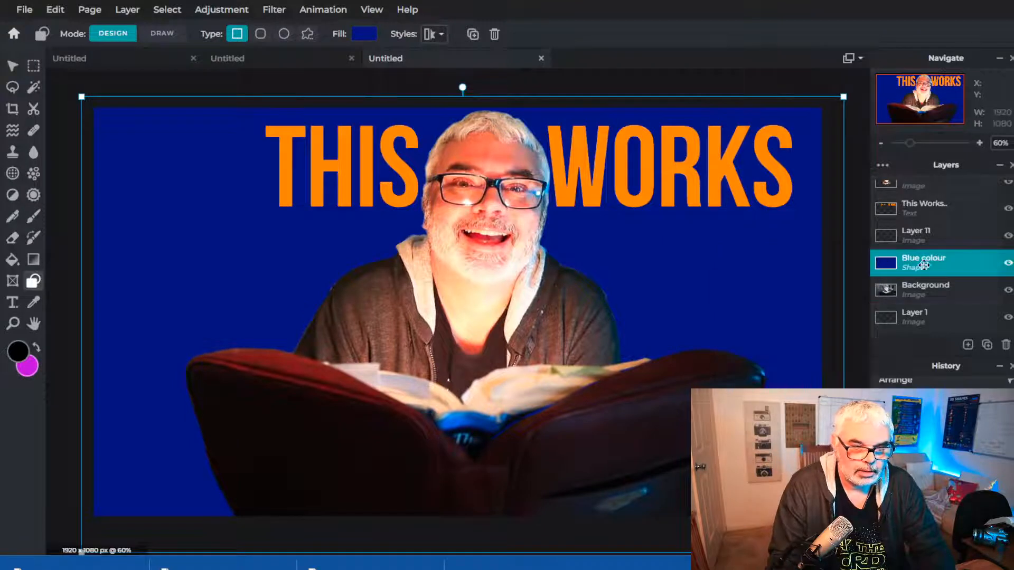
- Try the Screen, Darken and Lighten blend modes on the Blue colour layer and settle on Overlay
{"action": "left_click", "coordinate": [914, 296]}
{"action": "left_click", "coordinate": [919, 259]}
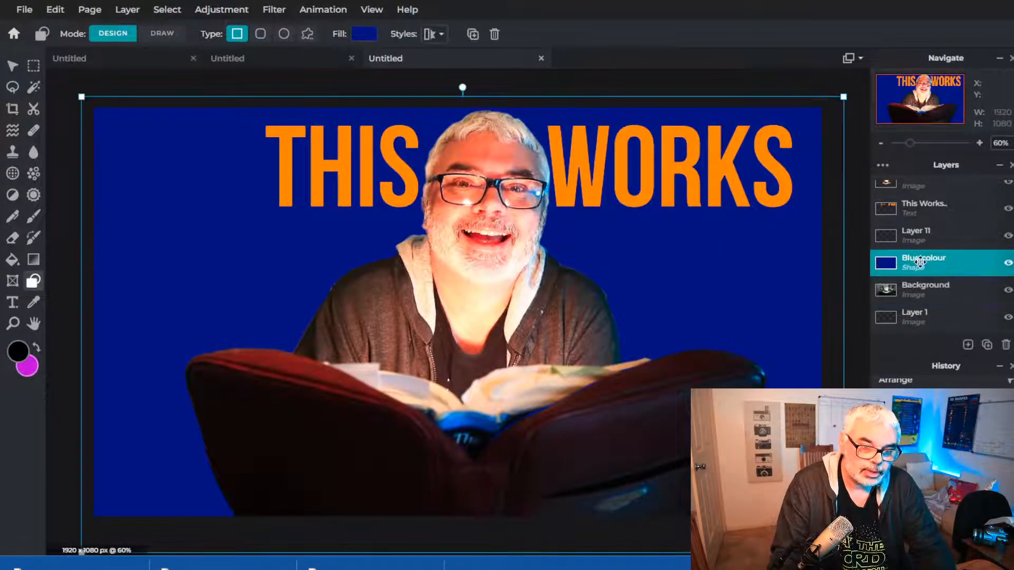
{"action": "double_click", "coordinate": [920, 260]}
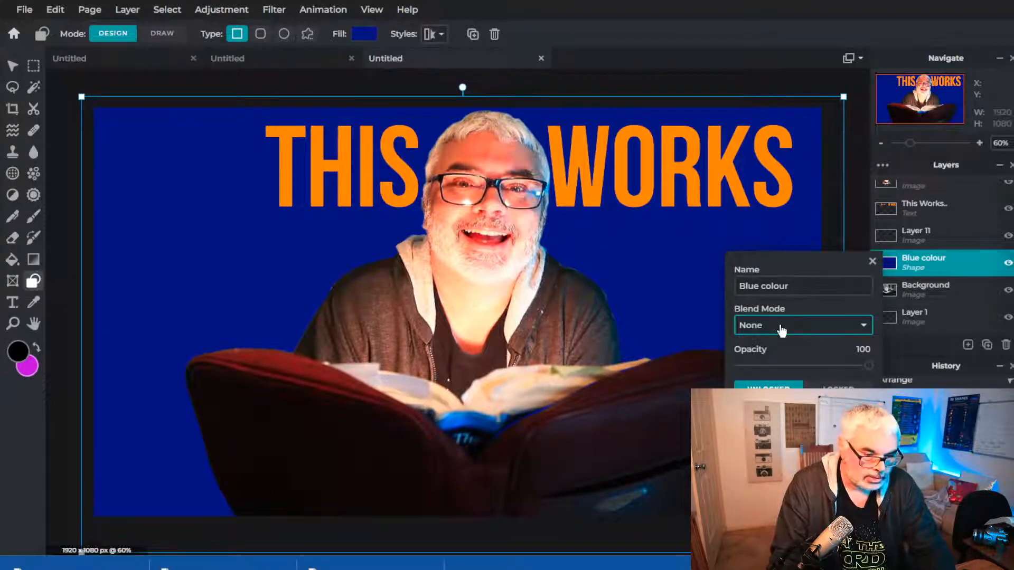
{"action": "left_click", "coordinate": [758, 364]}
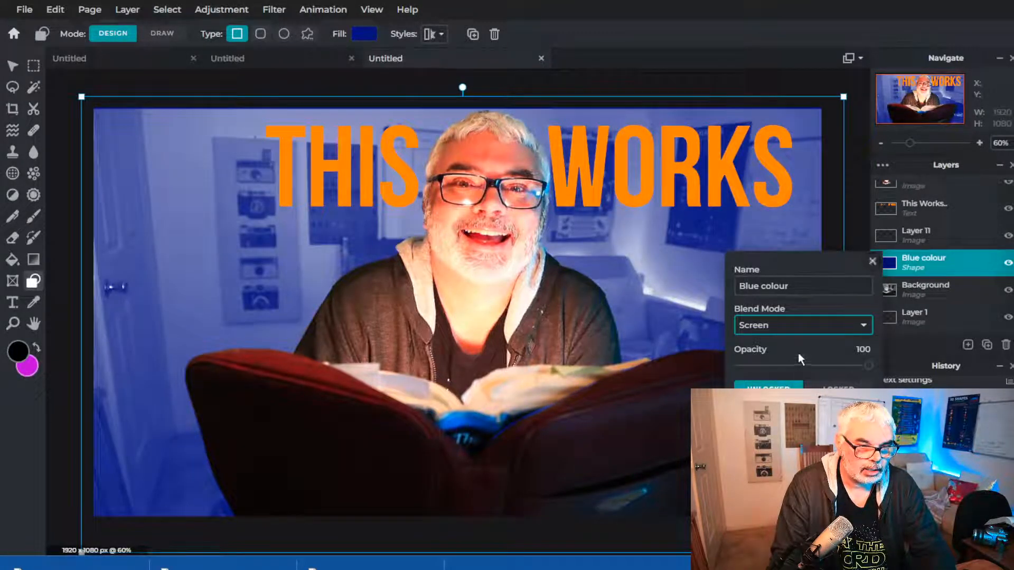
{"action": "scroll", "coordinate": [802, 324], "scroll_direction": "up", "scroll_amount": 4}
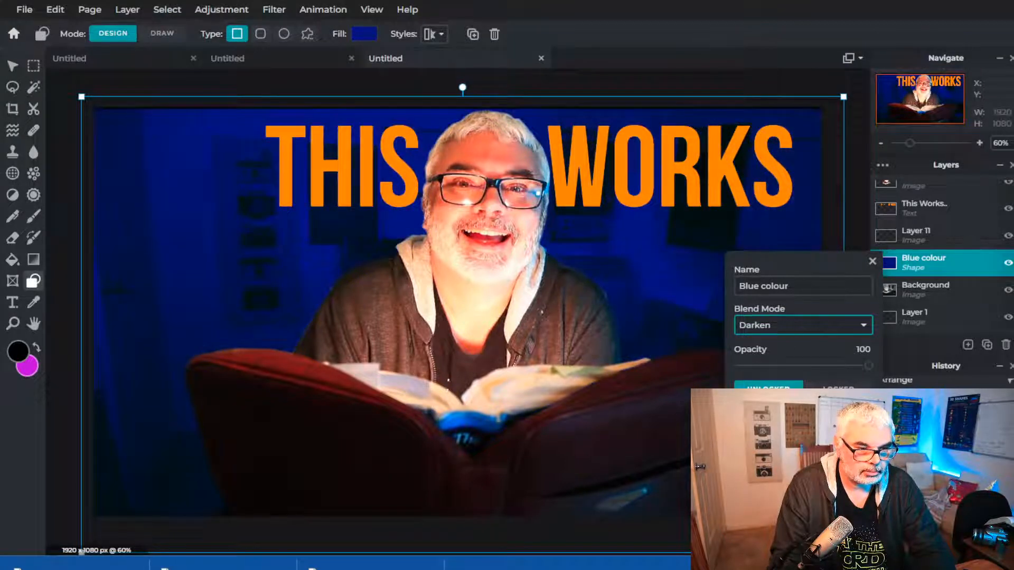
{"action": "scroll", "coordinate": [803, 325], "scroll_direction": "down", "scroll_amount": 3}
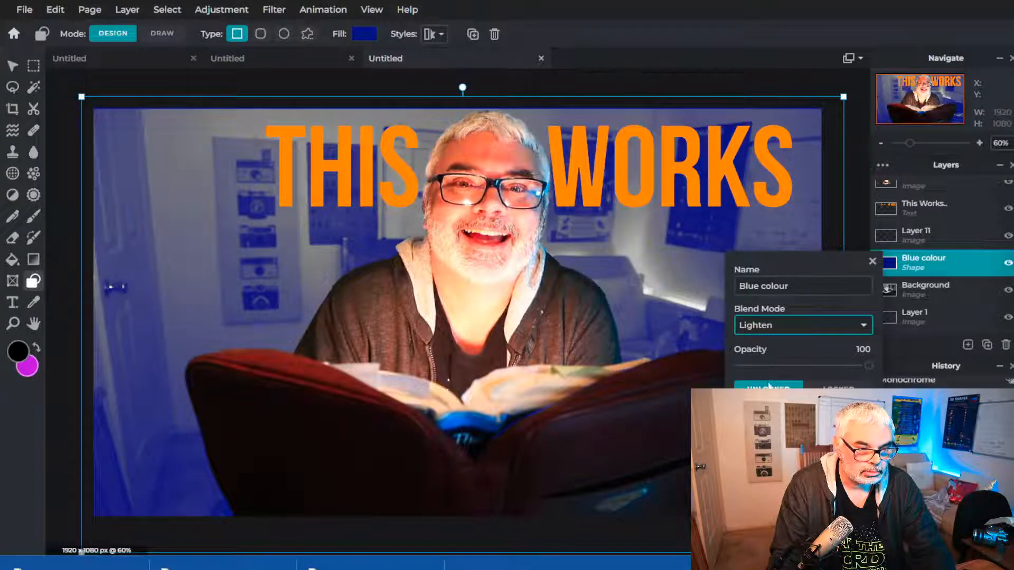
{"action": "key", "text": "Down"}
{"action": "key", "text": "Down"}
{"action": "key", "text": "Down"}
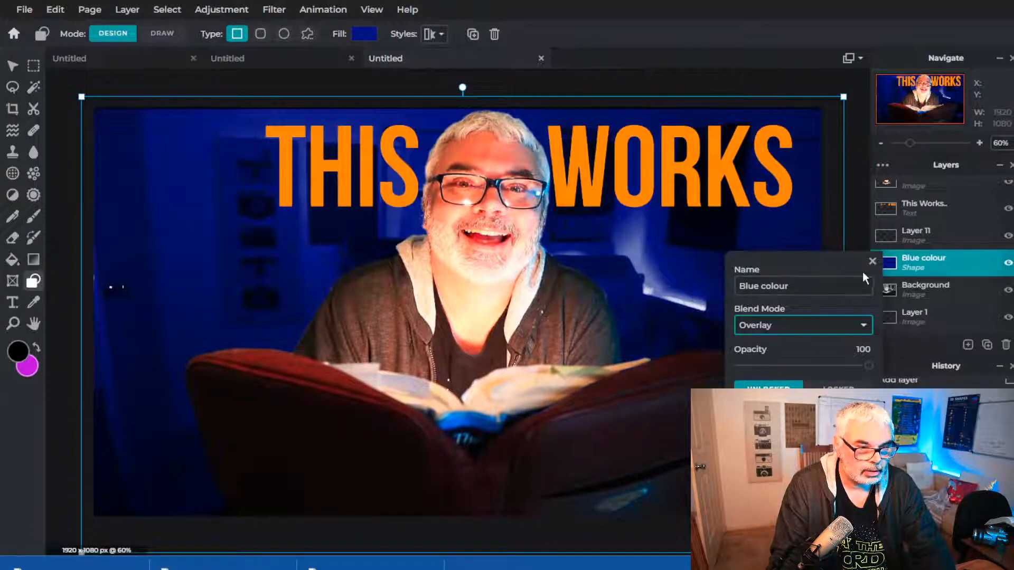
{"action": "left_click", "coordinate": [890, 268]}
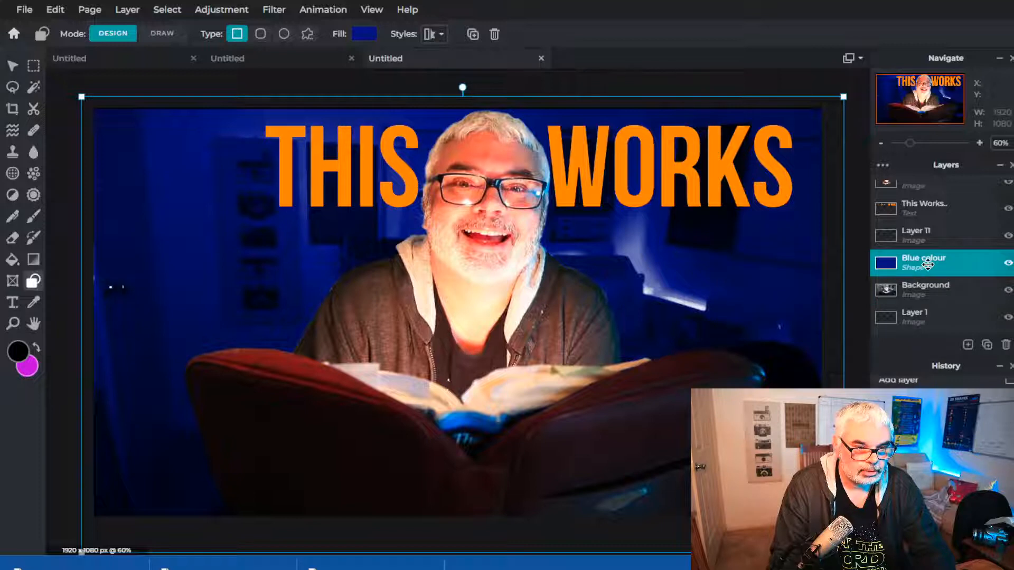
- Reduce the Blue colour layer's opacity to 76
{"action": "left_click", "coordinate": [927, 271]}
{"action": "left_click_drag", "start_coordinate": [868, 379], "coordinate": [839, 381]}
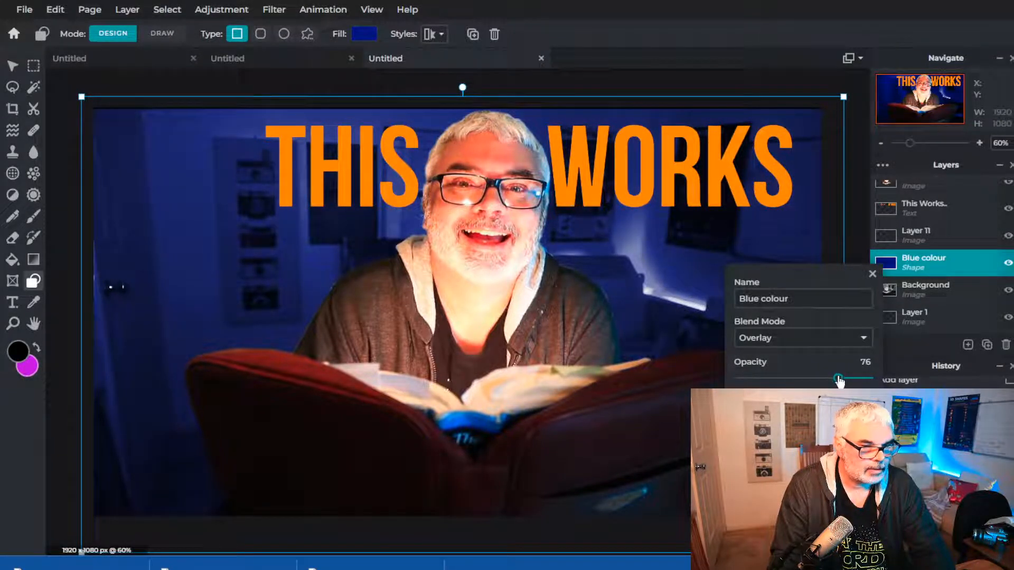
{"action": "left_click", "coordinate": [873, 274]}
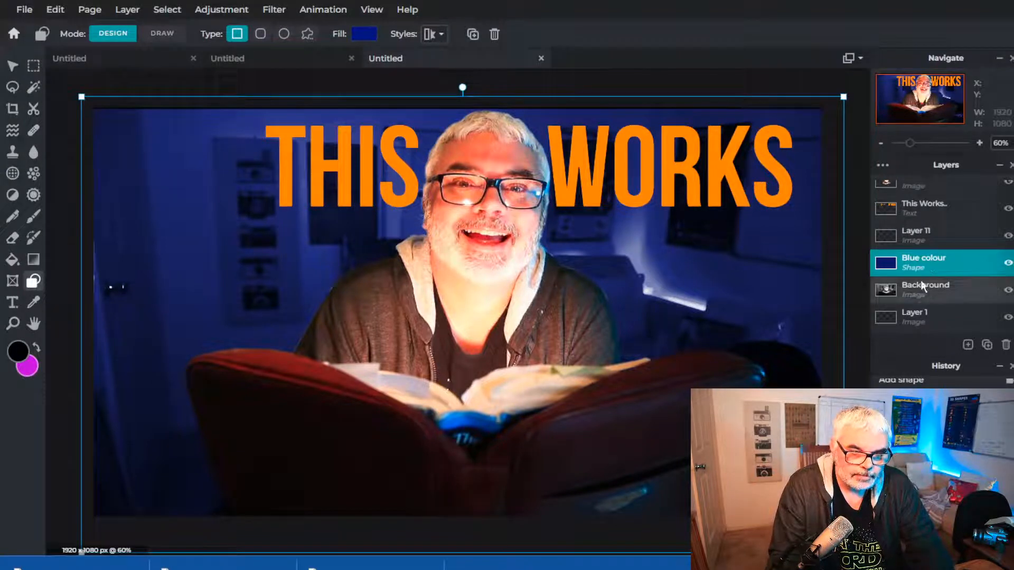
- Merge the Blue colour layer down into Background and toggle the merged layer's visibility to check it
{"action": "left_click", "coordinate": [926, 290]}
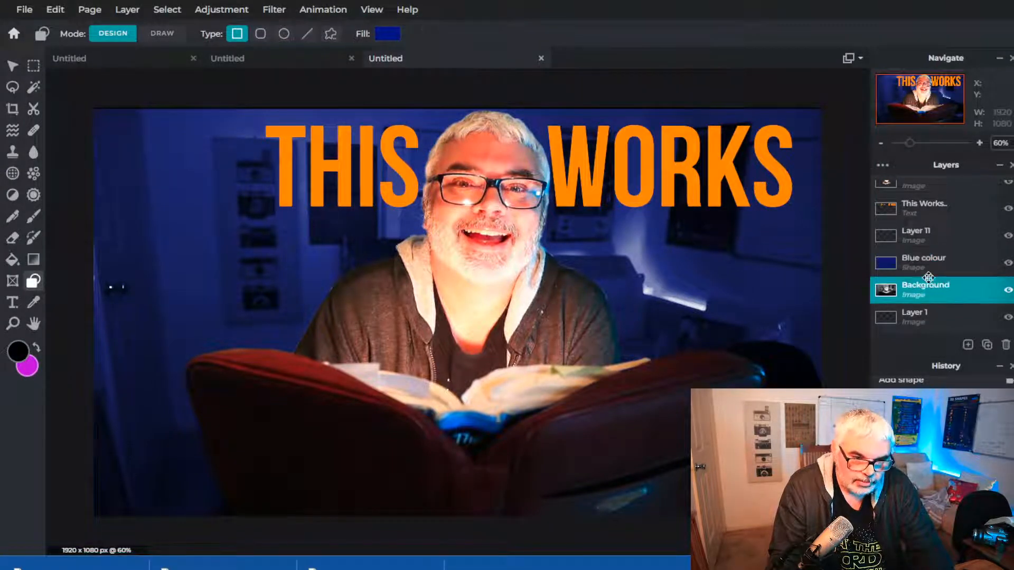
{"action": "left_click", "coordinate": [922, 262]}
{"action": "double_click", "coordinate": [910, 262]}
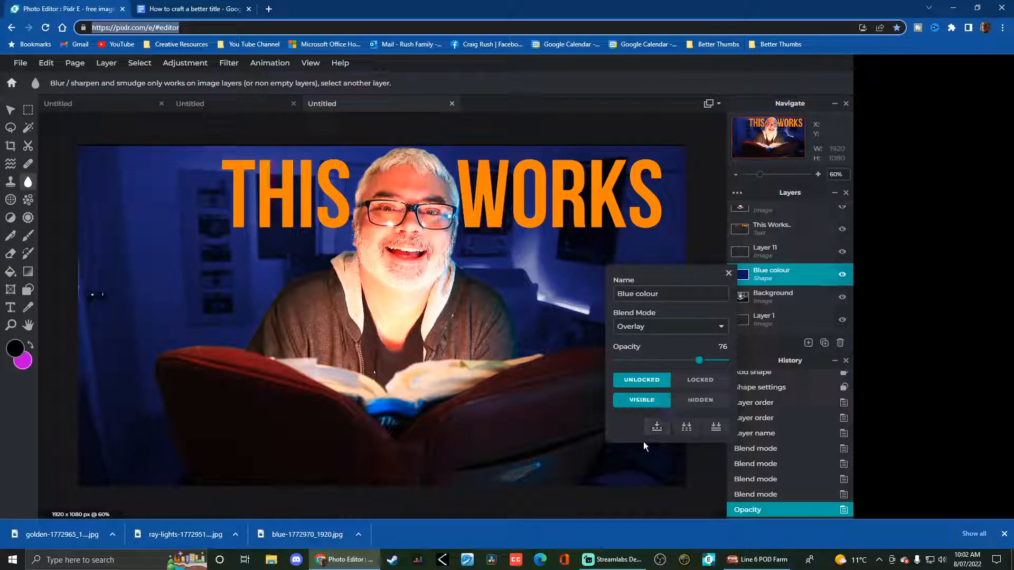
{"action": "left_click", "coordinate": [655, 430]}
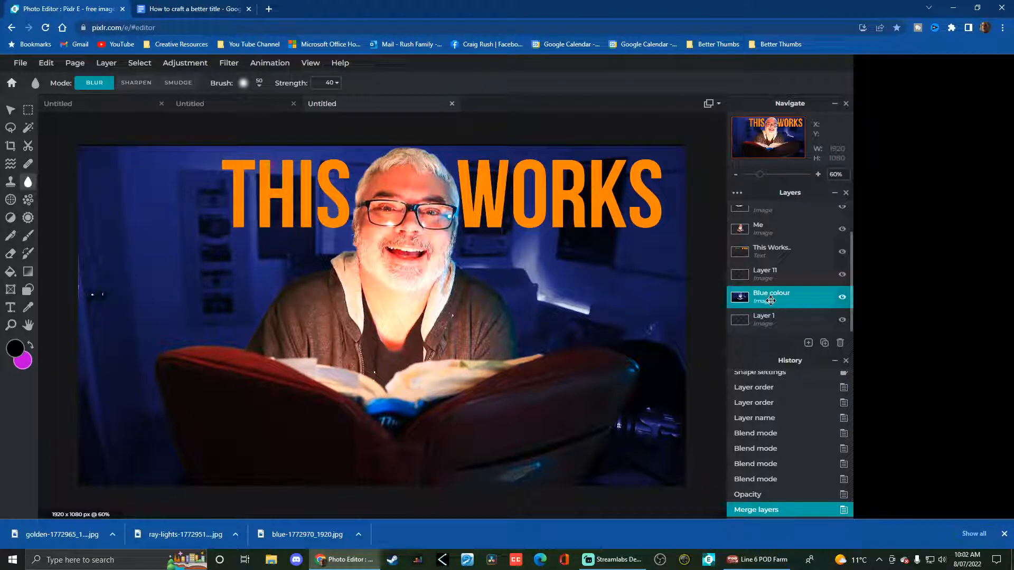
{"action": "left_click", "coordinate": [842, 297]}
{"action": "left_click", "coordinate": [842, 298]}
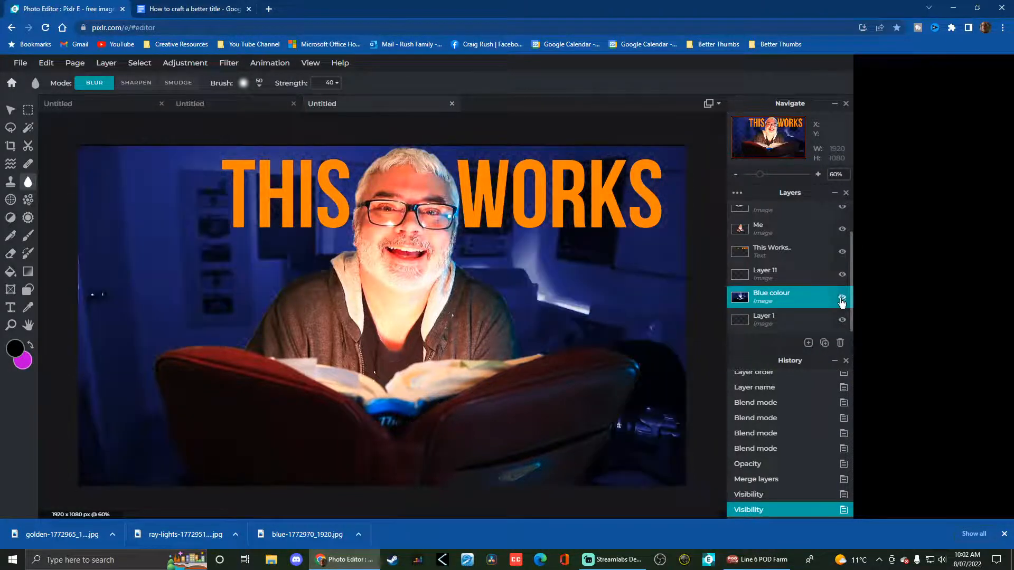
- Rename the merged background layer as "Blue BK ground"
{"action": "double_click", "coordinate": [769, 301]}
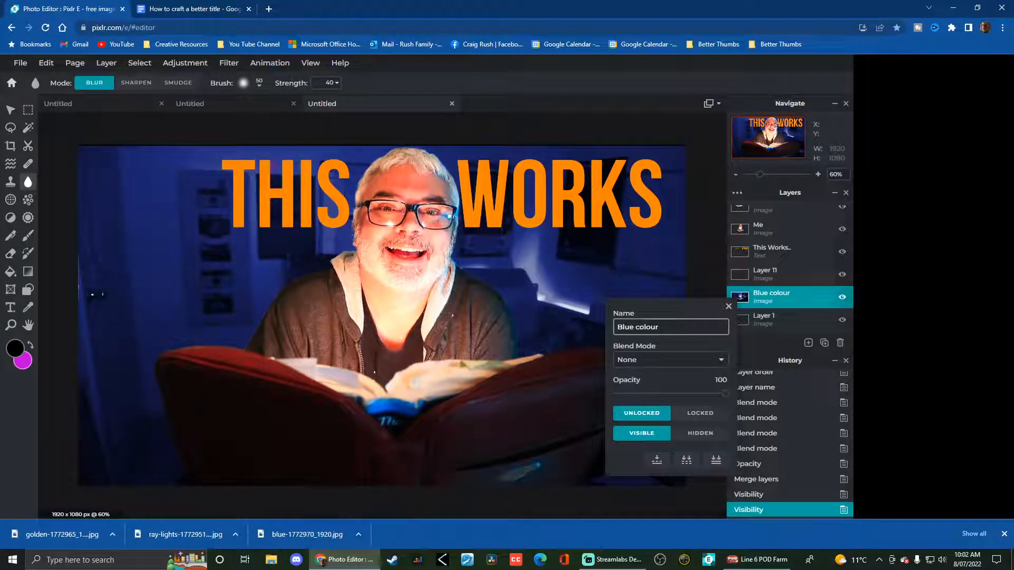
{"action": "double_click", "coordinate": [670, 327]}
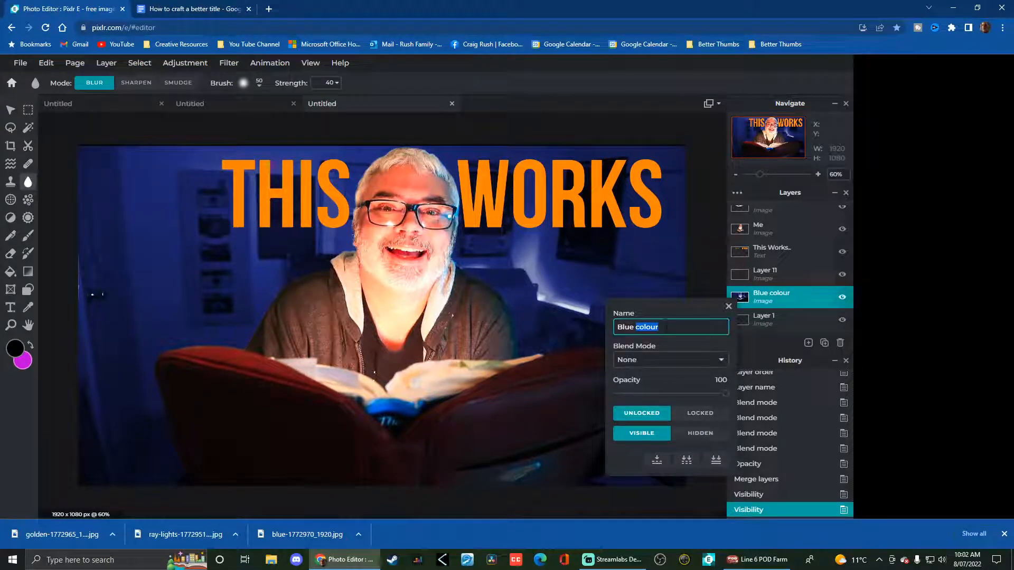
{"action": "type", "text": "BK ground"}
{"action": "left_click", "coordinate": [729, 308]}
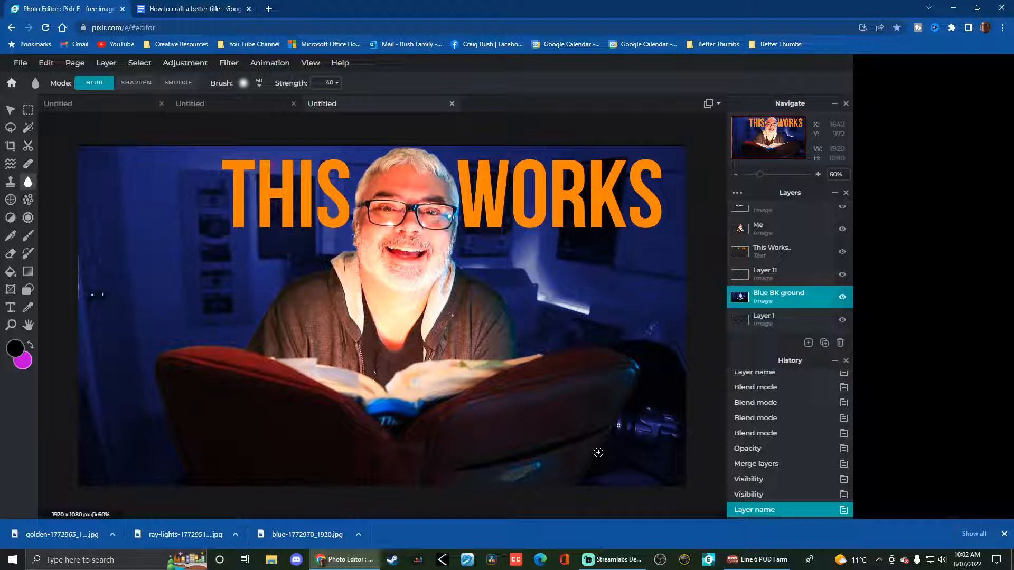
- Duplicate the Me layer and rename the copy as "Me Shadow"
{"action": "left_click", "coordinate": [760, 227]}
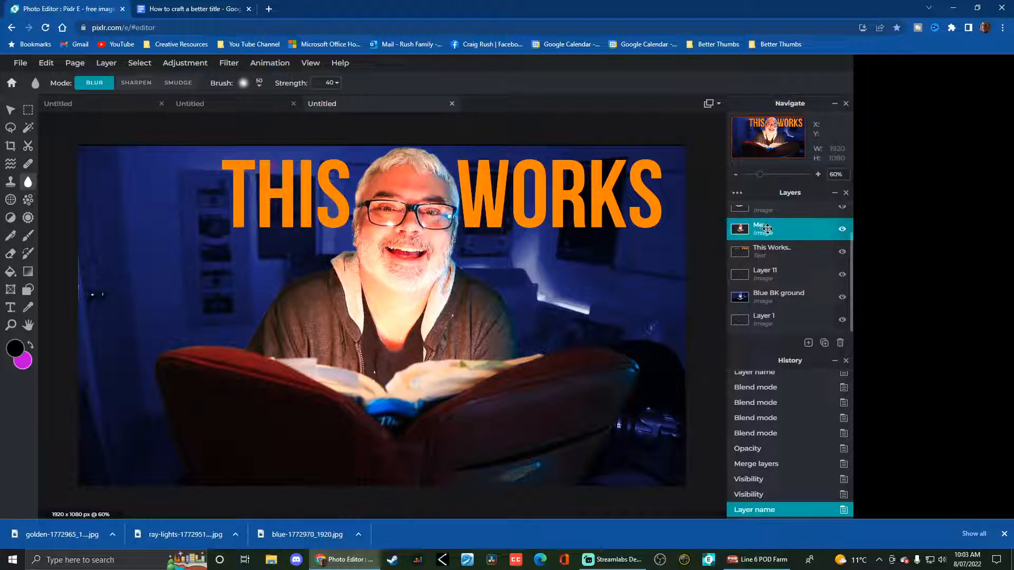
{"action": "left_click", "coordinate": [824, 343]}
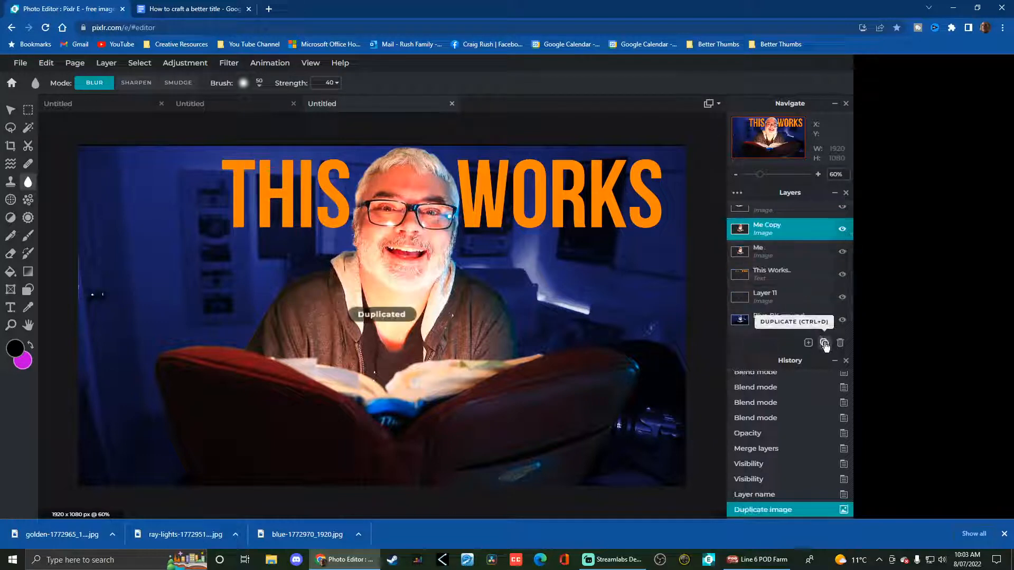
{"action": "left_click", "coordinate": [762, 247]}
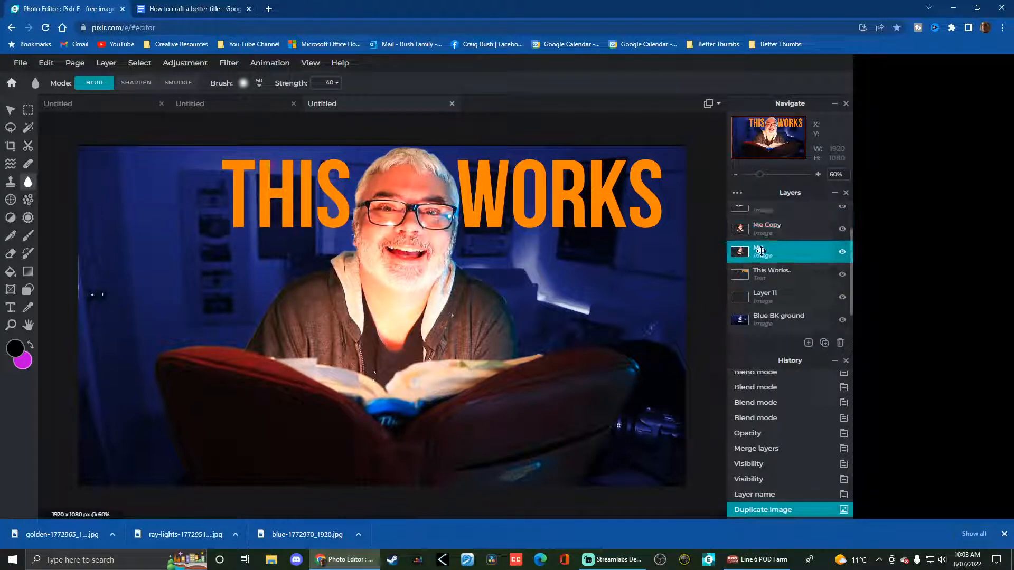
{"action": "left_click", "coordinate": [775, 227]}
{"action": "double_click", "coordinate": [775, 227]}
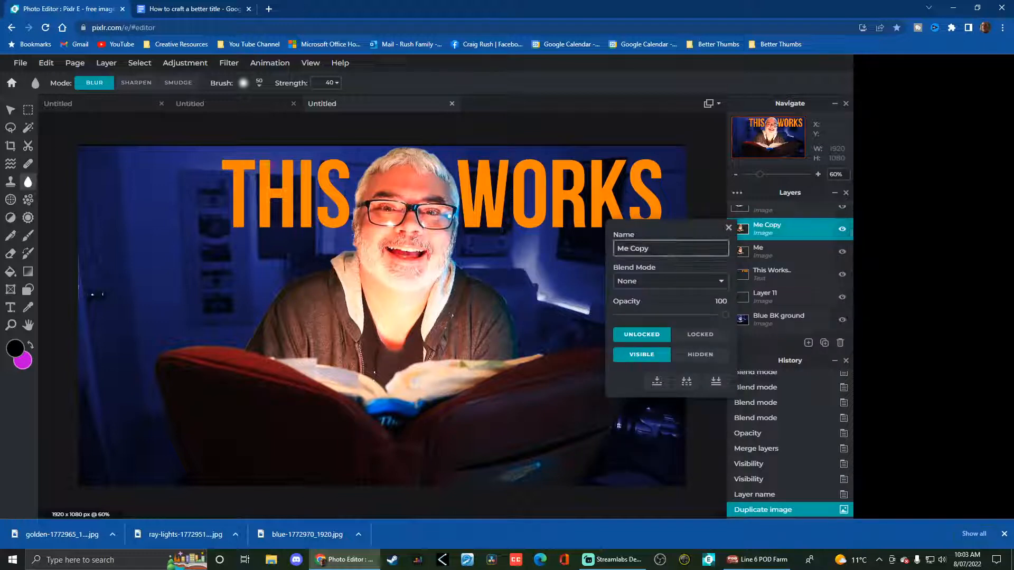
{"action": "double_click", "coordinate": [632, 248]}
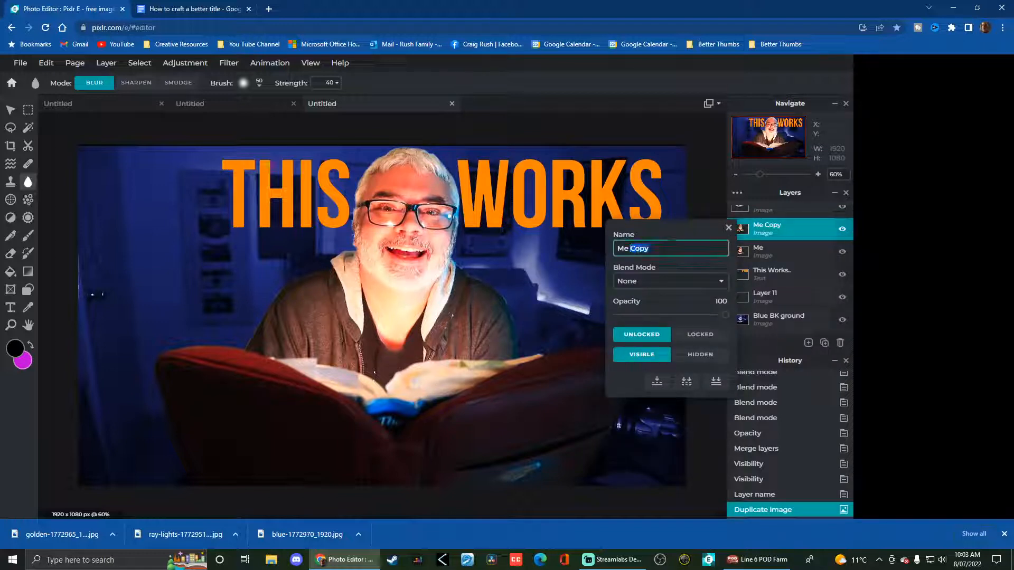
{"action": "type", "text": "D"}
{"action": "left_click", "coordinate": [727, 231]}
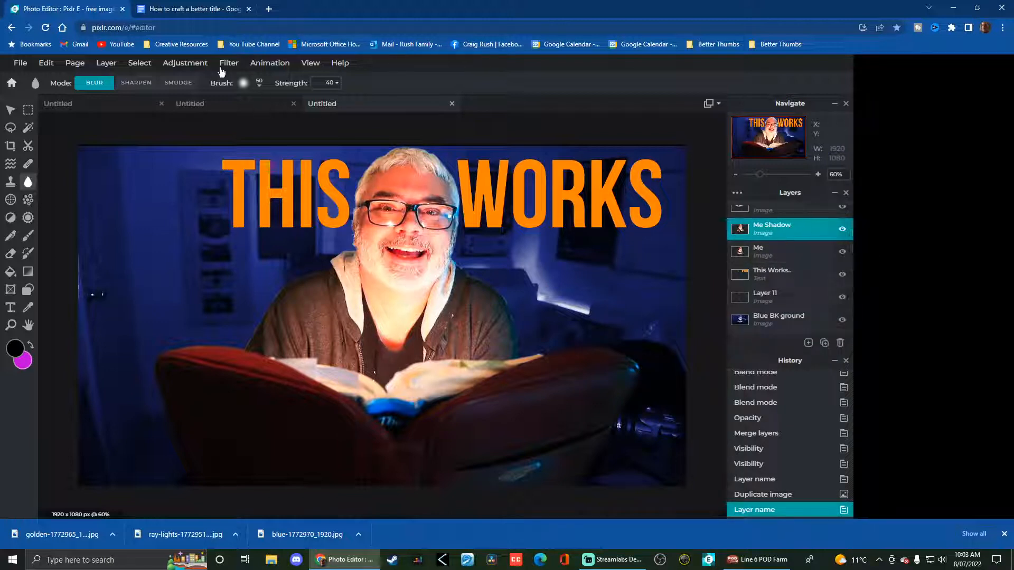
- Darken the shadows of the Me Shadow layer with the Highlights and shadows adjustment and compare it with the layer hidden
{"action": "left_click", "coordinate": [205, 63]}
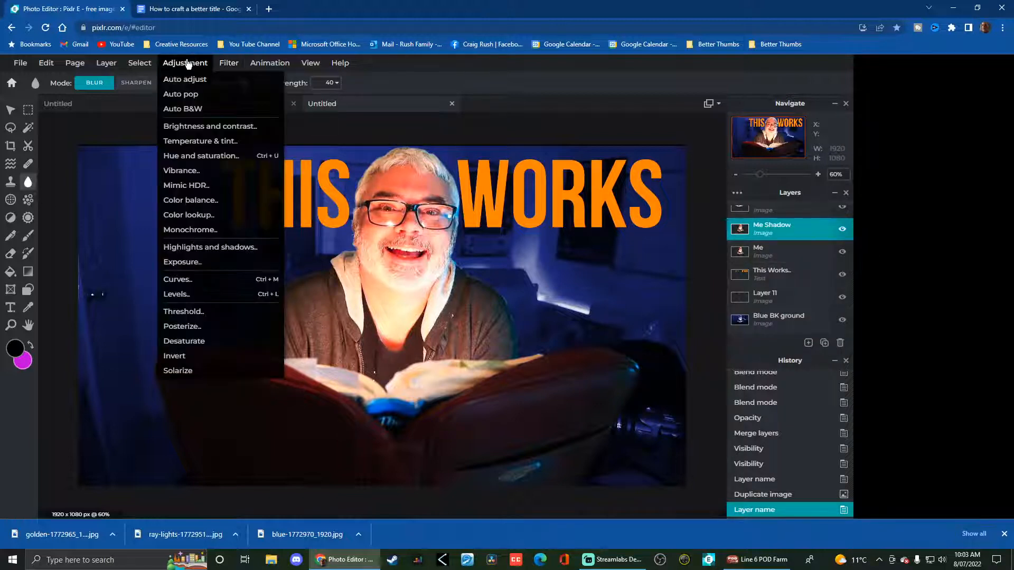
{"action": "left_click", "coordinate": [198, 252]}
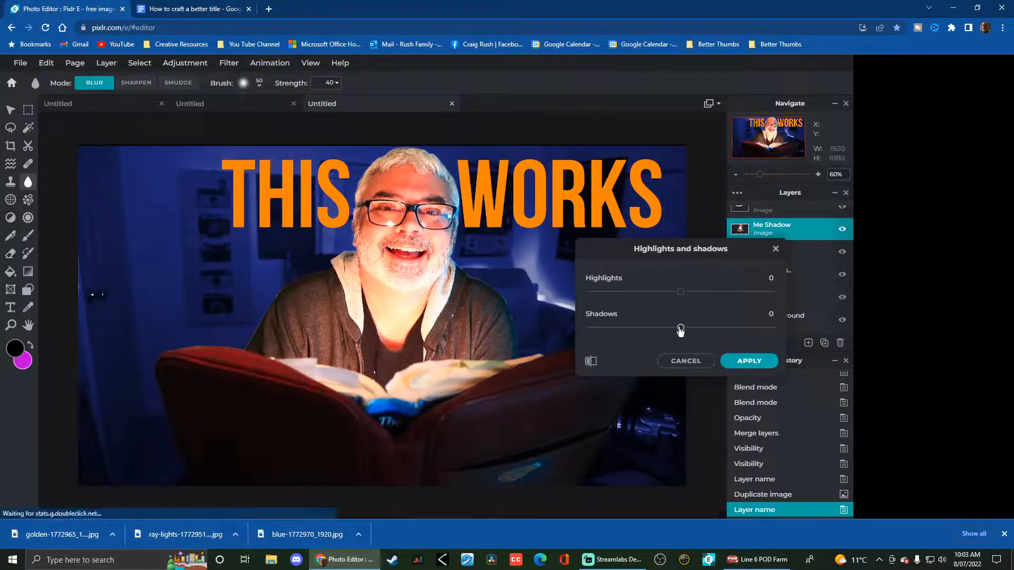
{"action": "left_click_drag", "start_coordinate": [681, 327], "coordinate": [613, 328]}
{"action": "left_click", "coordinate": [763, 361]}
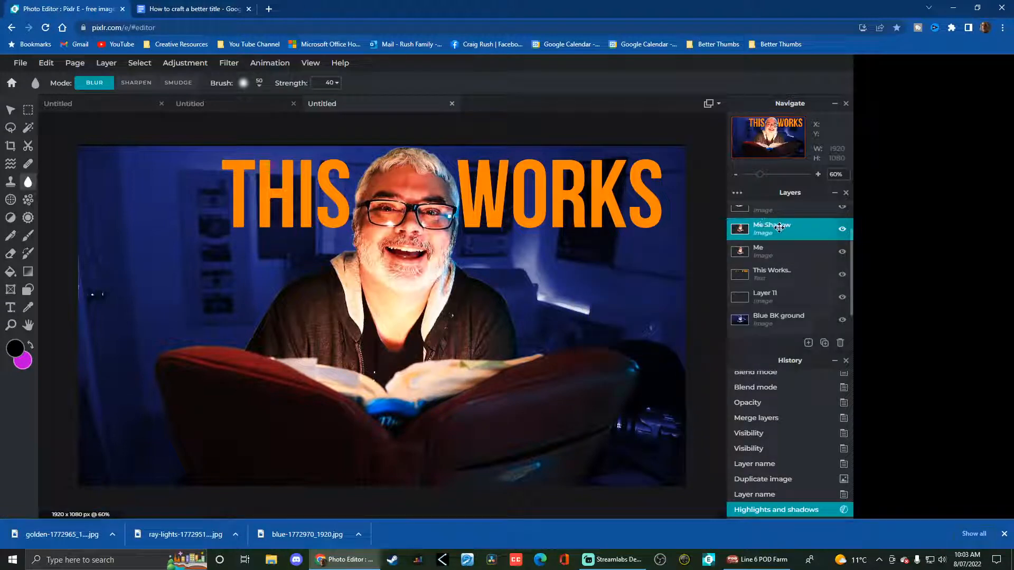
{"action": "left_click", "coordinate": [842, 230]}
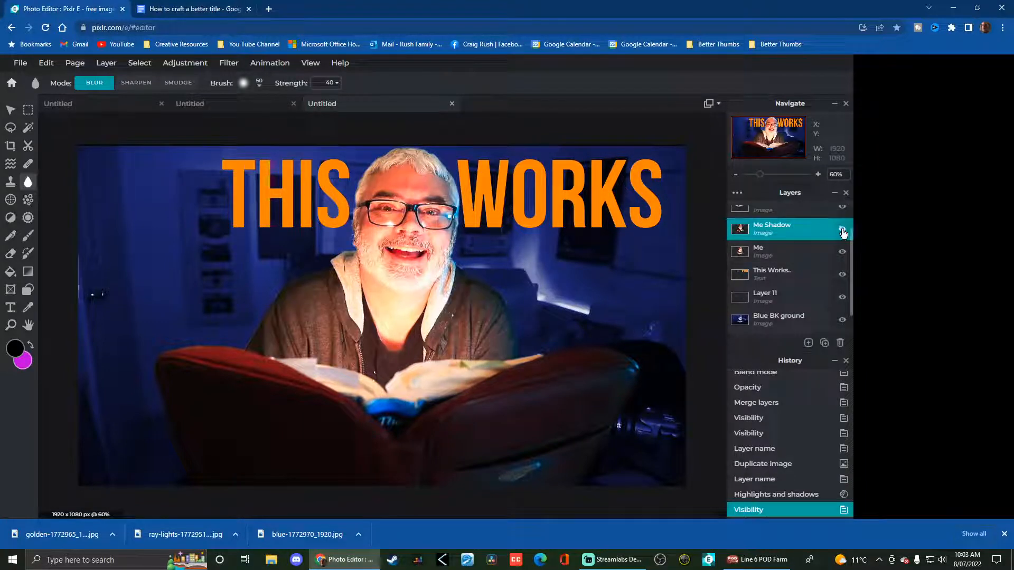
{"action": "left_click", "coordinate": [842, 230]}
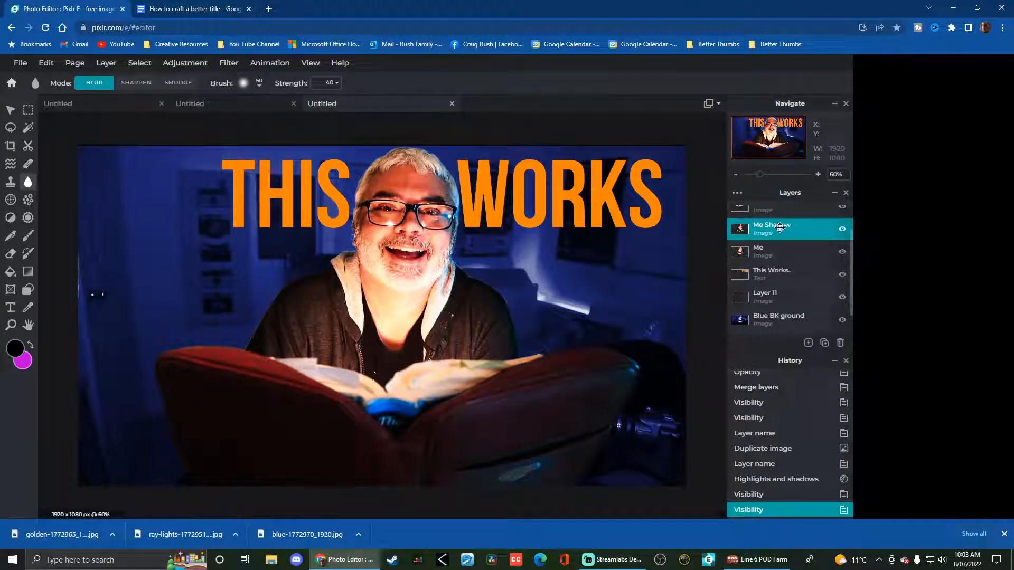
- Mask out the man's face on the Me Shadow layer using a 95 px cutout brush at 100% opacity
{"action": "left_click", "coordinate": [28, 145]}
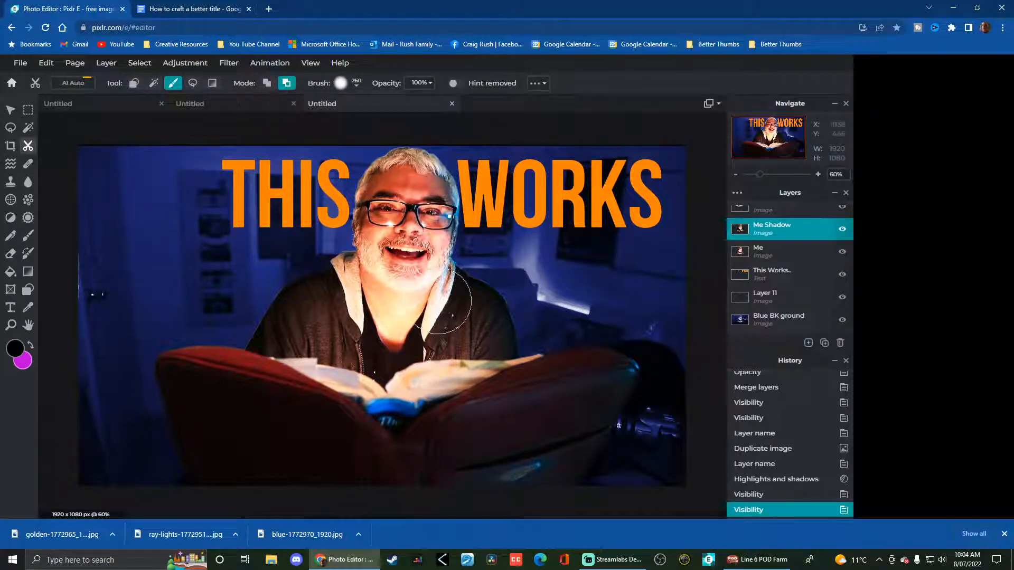
{"action": "left_click", "coordinate": [357, 84]}
{"action": "left_click_drag", "start_coordinate": [373, 124], "coordinate": [371, 123]}
{"action": "left_click", "coordinate": [311, 120]}
{"action": "left_click", "coordinate": [357, 84]}
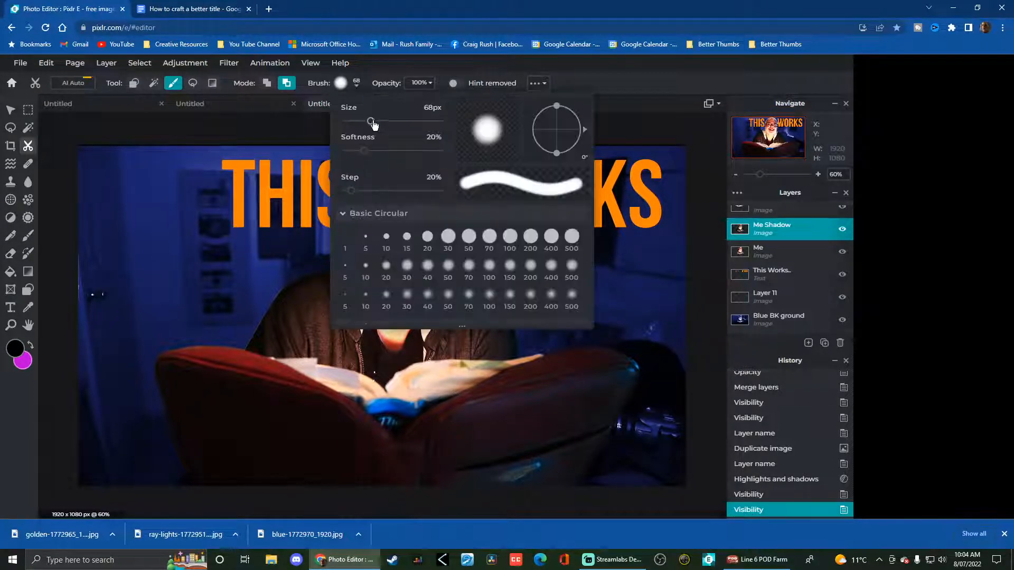
{"action": "left_click_drag", "start_coordinate": [372, 122], "coordinate": [382, 124]}
{"action": "left_click", "coordinate": [320, 127]}
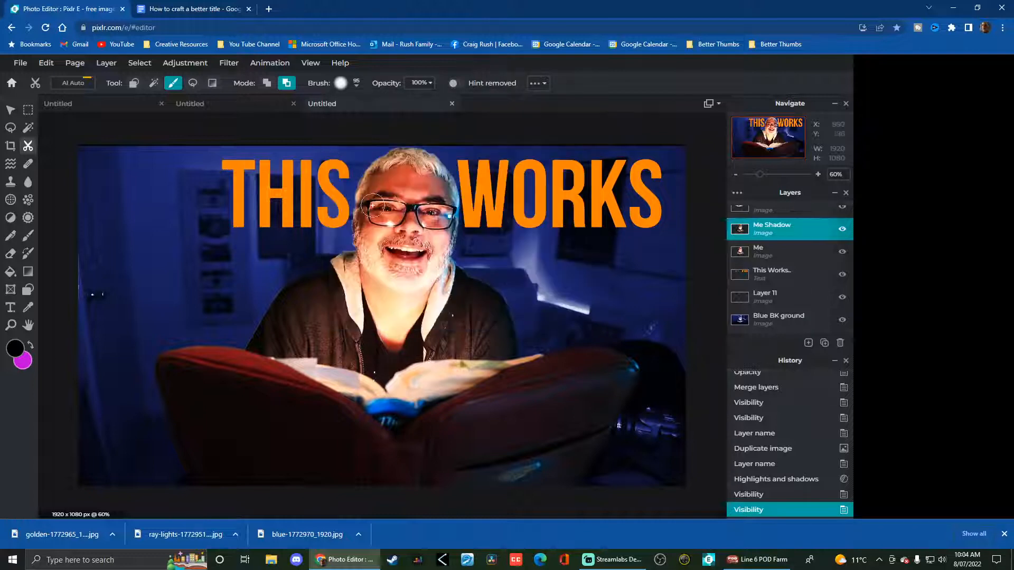
{"action": "mouse_move", "coordinate": [406, 186]}
{"action": "left_mouse_down"}
{"action": "mouse_move", "coordinate": [422, 202]}
{"action": "mouse_move", "coordinate": [422, 249]}
{"action": "left_mouse_up"}
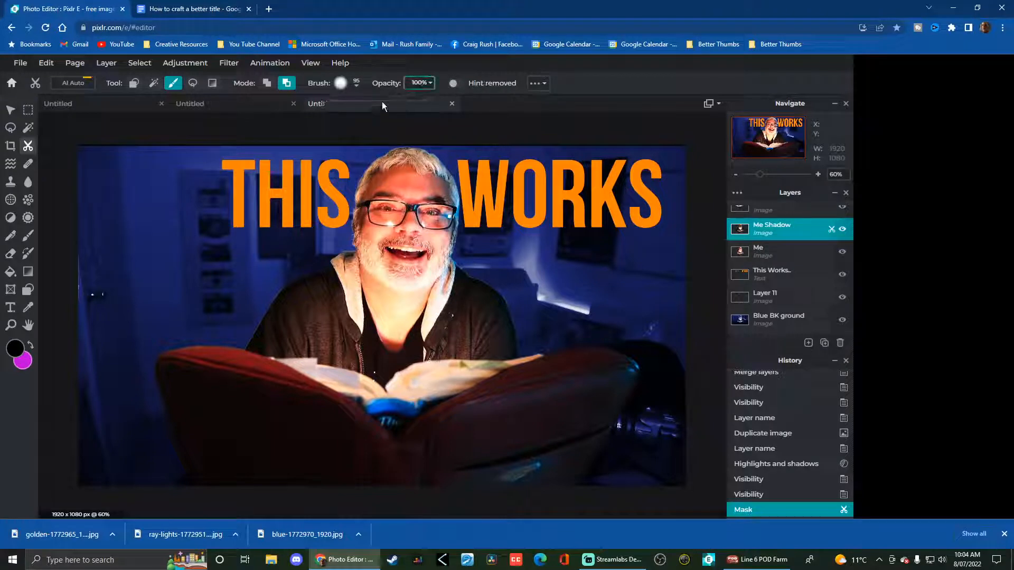
- Soften the cutout brush, lower its opacity to 31%, and fade the Me Shadow mask from the man's face towards his chest
{"action": "left_click_drag", "start_coordinate": [382, 102], "coordinate": [364, 101]}
{"action": "left_click", "coordinate": [357, 83]}
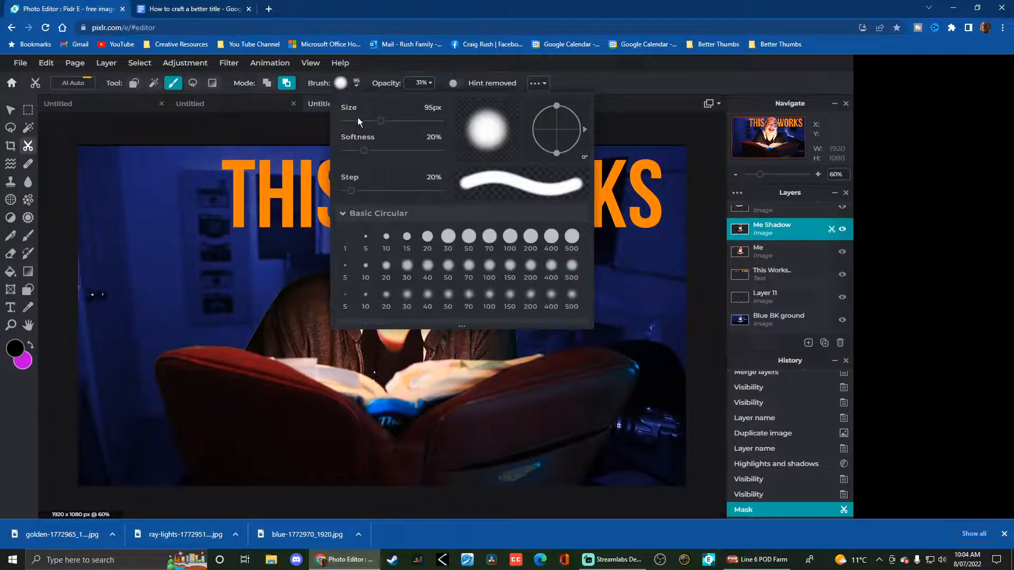
{"action": "left_click_drag", "start_coordinate": [365, 152], "coordinate": [396, 151]}
{"action": "left_click", "coordinate": [291, 142]}
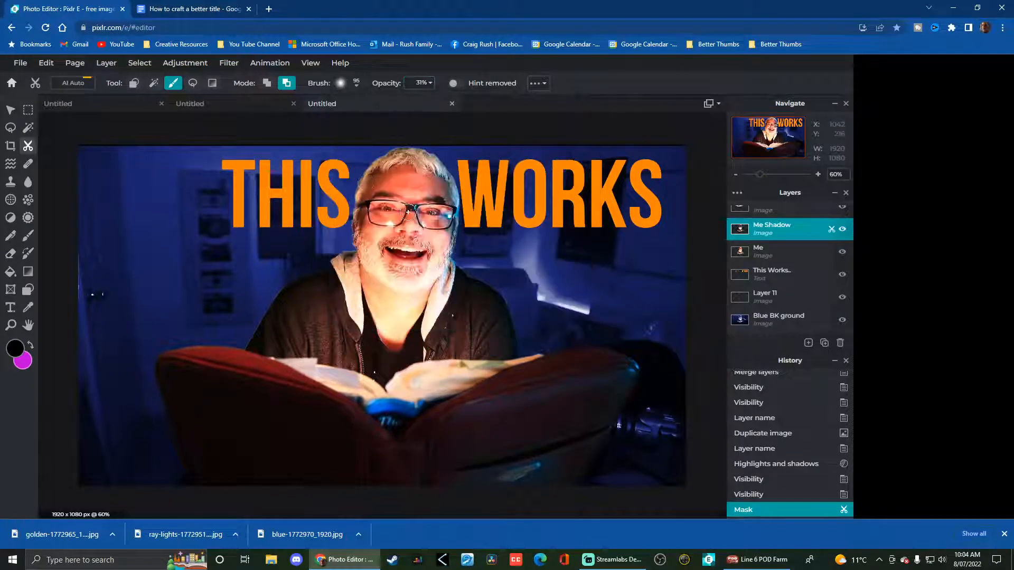
{"action": "mouse_move", "coordinate": [391, 218]}
{"action": "left_mouse_down"}
{"action": "mouse_move", "coordinate": [395, 183]}
{"action": "mouse_move", "coordinate": [373, 192]}
{"action": "mouse_move", "coordinate": [384, 186]}
{"action": "mouse_move", "coordinate": [408, 182]}
{"action": "mouse_move", "coordinate": [432, 206]}
{"action": "mouse_move", "coordinate": [425, 257]}
{"action": "mouse_move", "coordinate": [402, 217]}
{"action": "mouse_move", "coordinate": [389, 222]}
{"action": "mouse_move", "coordinate": [369, 280]}
{"action": "mouse_move", "coordinate": [400, 321]}
{"action": "mouse_move", "coordinate": [381, 266]}
{"action": "mouse_move", "coordinate": [431, 330]}
{"action": "mouse_move", "coordinate": [394, 327]}
{"action": "mouse_move", "coordinate": [449, 329]}
{"action": "mouse_move", "coordinate": [336, 344]}
{"action": "mouse_move", "coordinate": [365, 322]}
{"action": "left_mouse_up"}
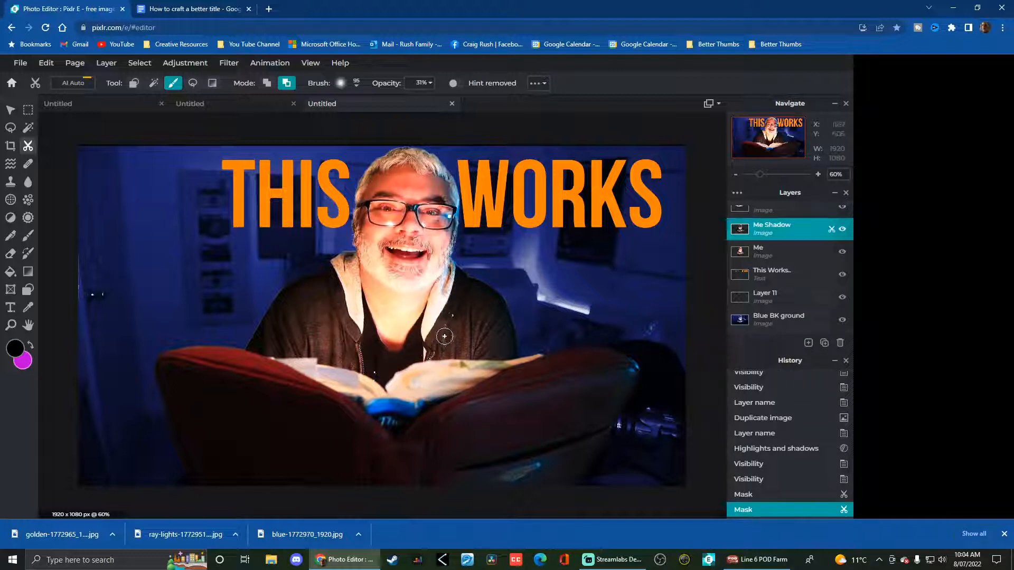
- Enlarge the cutout brush to 230 px and blend the Me Shadow mask over the man's jacket, neck and face
{"action": "left_click", "coordinate": [357, 85]}
{"action": "left_click_drag", "start_coordinate": [382, 123], "coordinate": [395, 124]}
{"action": "left_click_drag", "start_coordinate": [347, 304], "coordinate": [320, 350]}
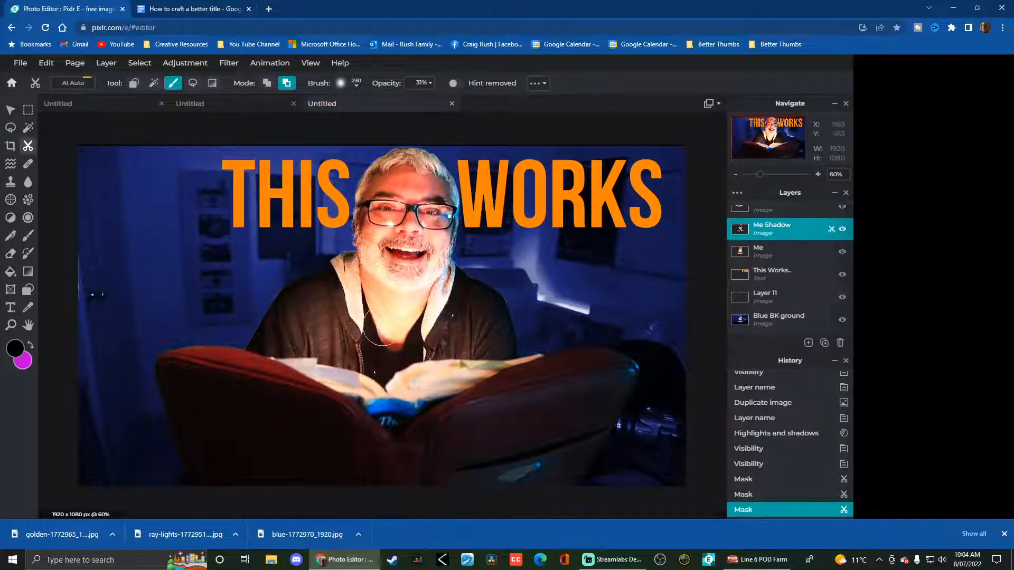
{"action": "mouse_move", "coordinate": [384, 345]}
{"action": "left_mouse_down"}
{"action": "mouse_move", "coordinate": [443, 359]}
{"action": "mouse_move", "coordinate": [438, 300]}
{"action": "mouse_move", "coordinate": [436, 316]}
{"action": "mouse_move", "coordinate": [464, 365]}
{"action": "mouse_move", "coordinate": [404, 288]}
{"action": "mouse_move", "coordinate": [391, 188]}
{"action": "mouse_move", "coordinate": [411, 184]}
{"action": "mouse_move", "coordinate": [428, 208]}
{"action": "mouse_move", "coordinate": [431, 247]}
{"action": "left_mouse_up"}
{"action": "left_click", "coordinate": [386, 221]}
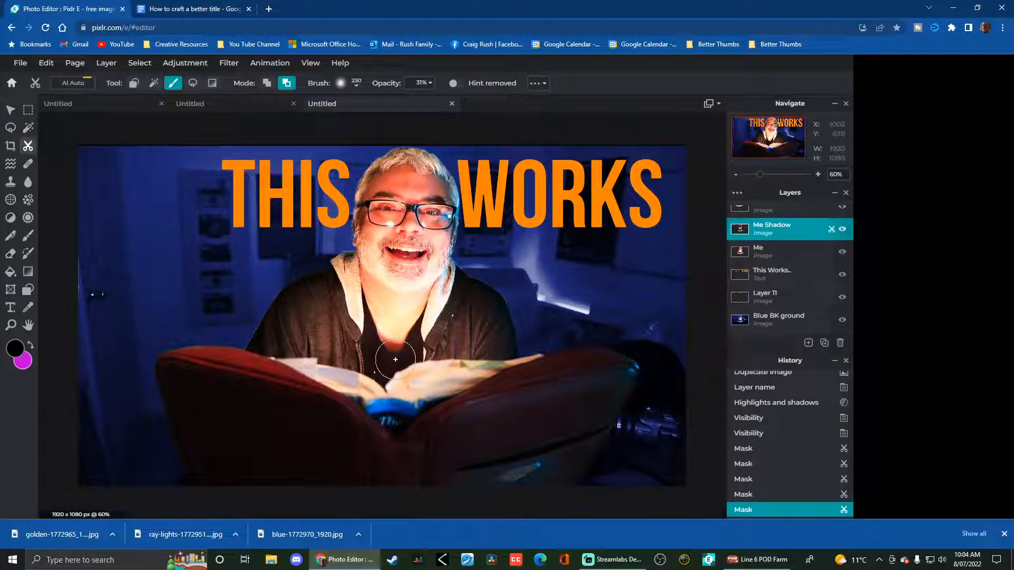
{"action": "left_click_drag", "start_coordinate": [399, 256], "coordinate": [398, 221]}
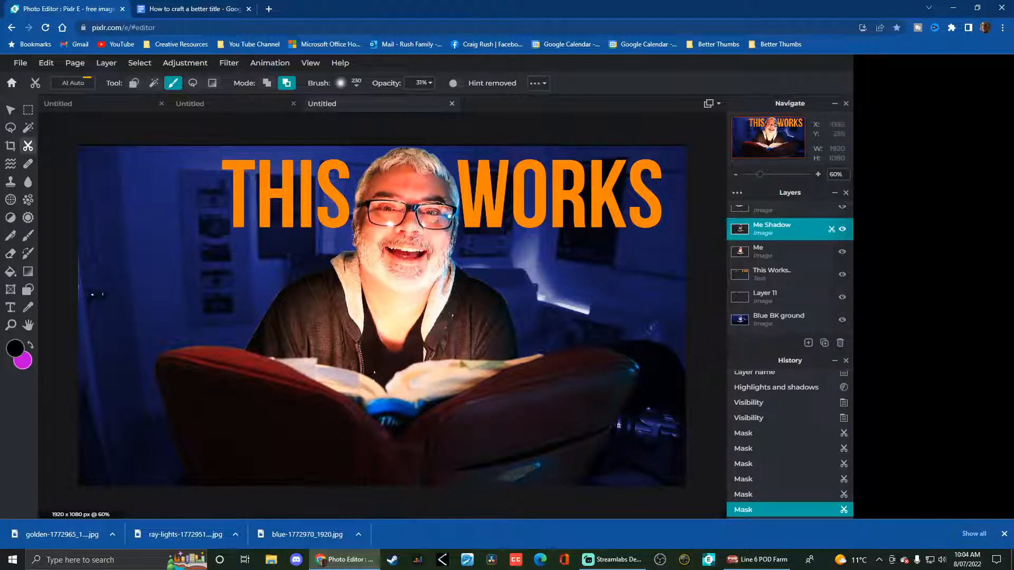
{"action": "left_click", "coordinate": [430, 201]}
{"action": "left_click", "coordinate": [419, 252]}
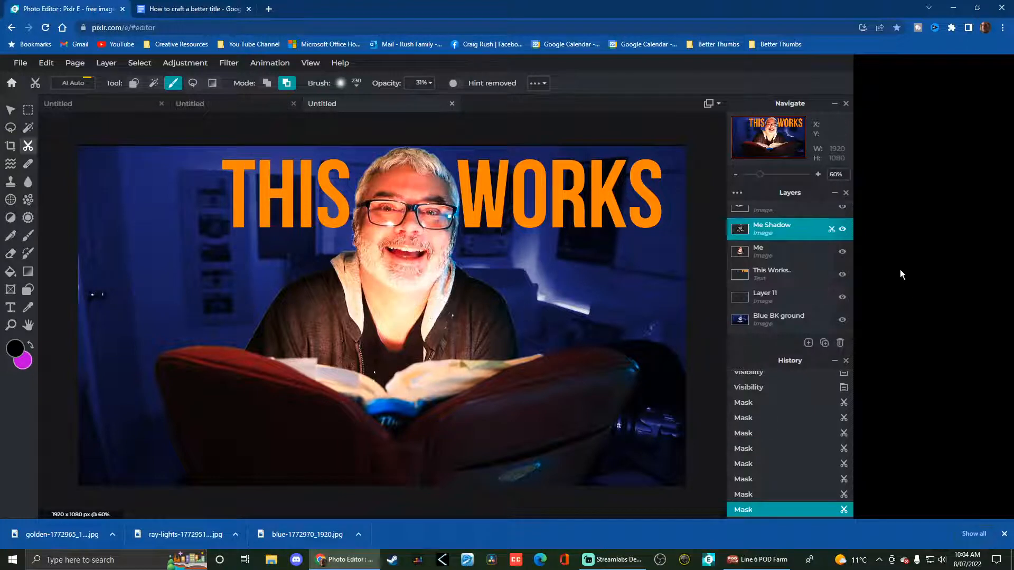
- Compare the man's appearance with the Me Shadow layer hidden and shown
{"action": "left_click", "coordinate": [843, 231]}
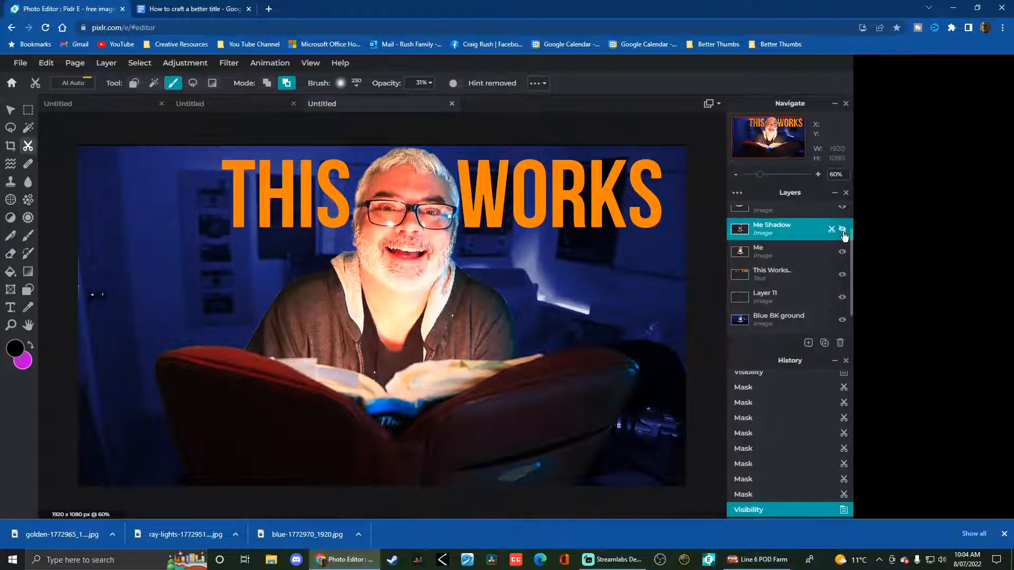
{"action": "left_click", "coordinate": [844, 233]}
{"action": "left_click", "coordinate": [844, 232]}
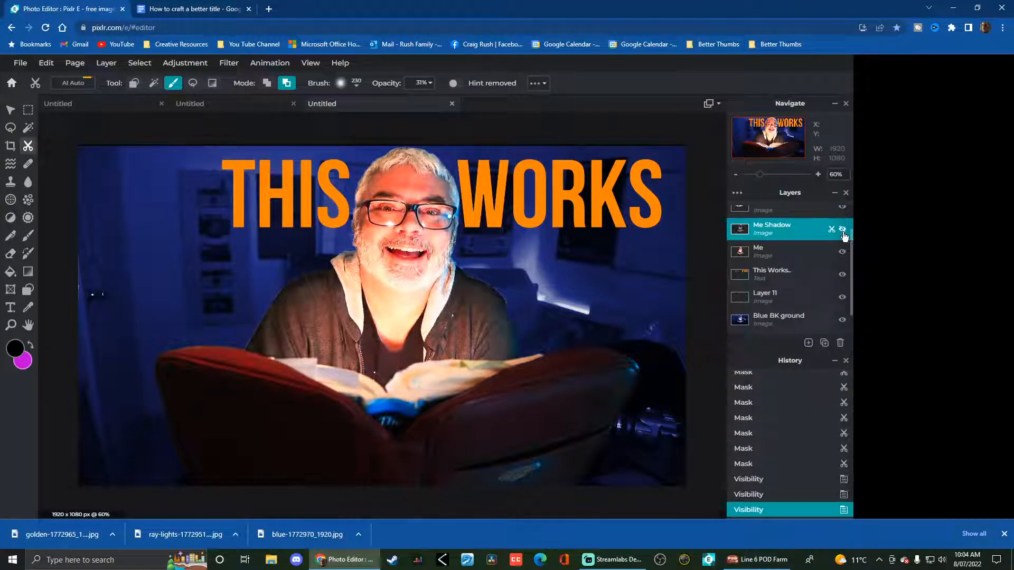
{"action": "left_click", "coordinate": [843, 233]}
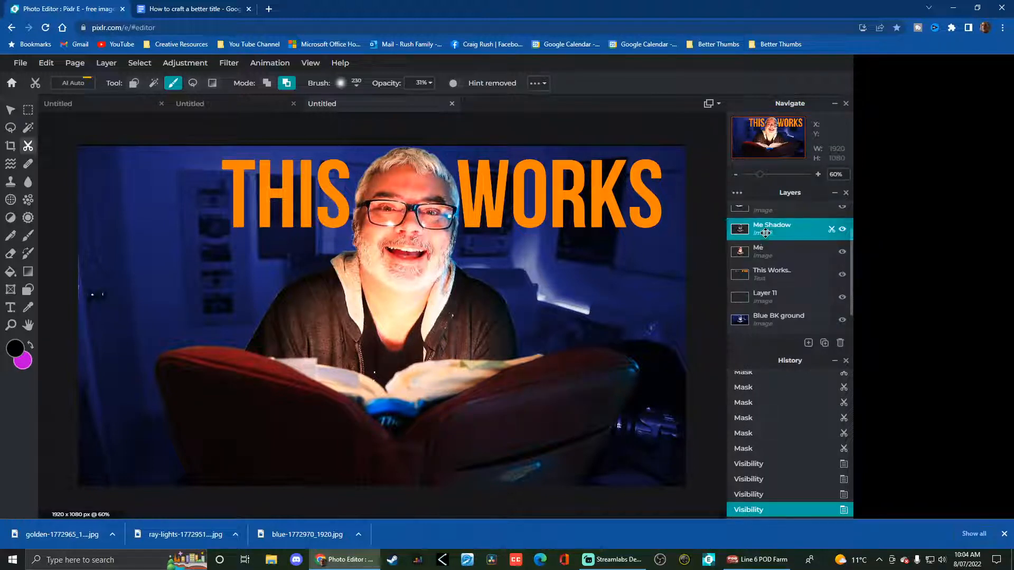
- Warm the Me layer with the Temperature & tint adjustment, setting the temperature to 53
{"action": "left_click", "coordinate": [763, 253]}
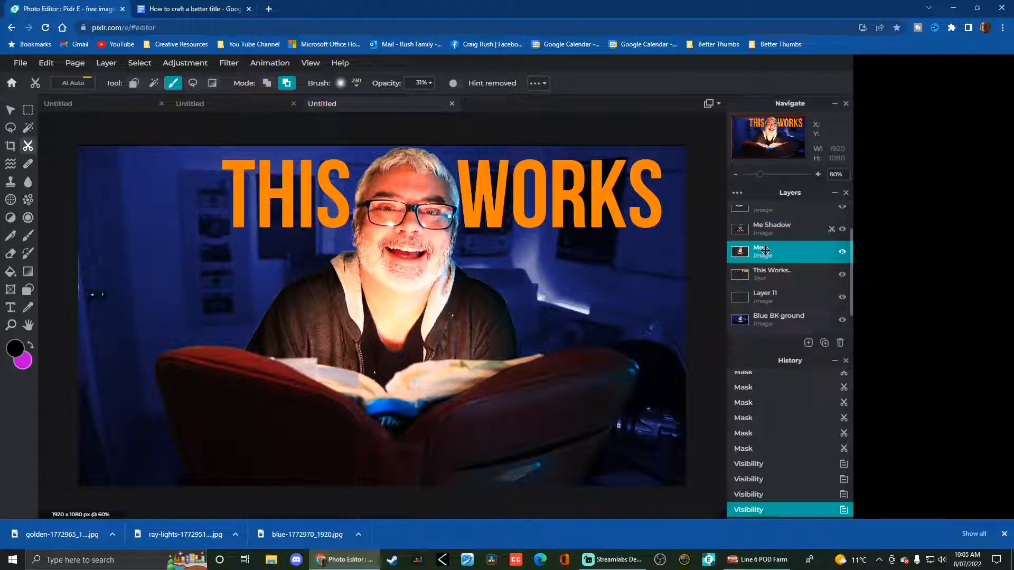
{"action": "left_click", "coordinate": [182, 63]}
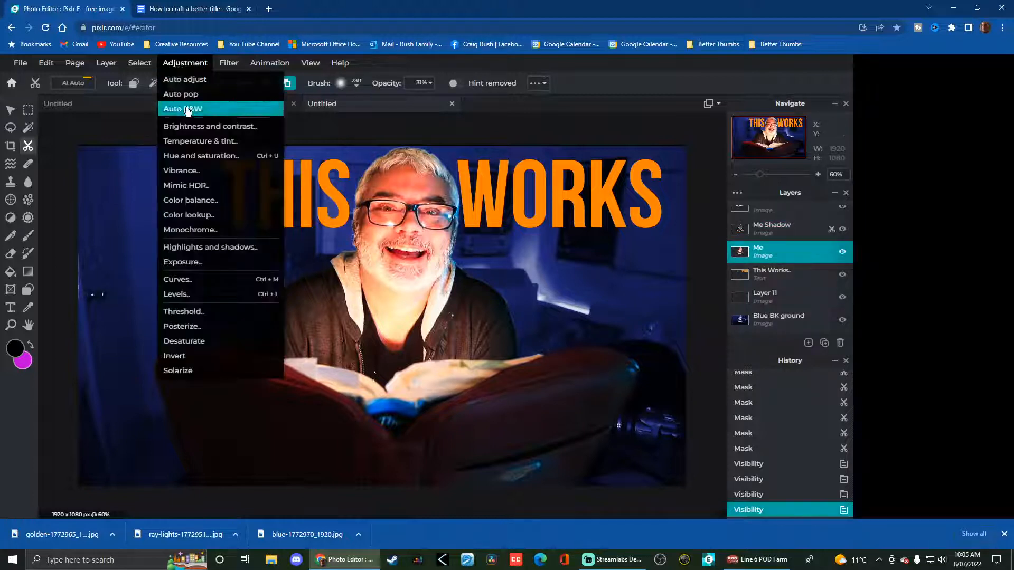
{"action": "left_click", "coordinate": [198, 141]}
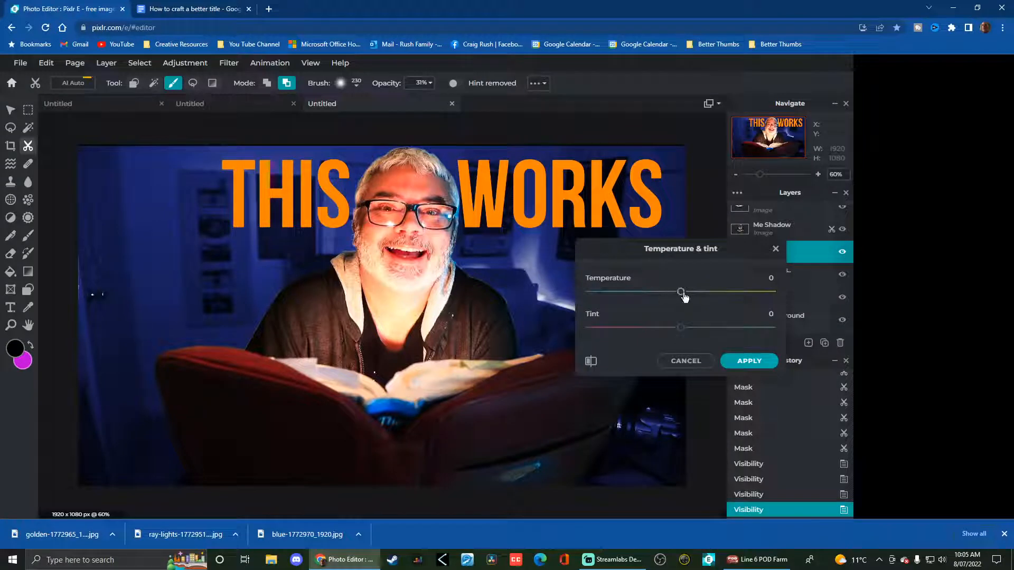
{"action": "left_click_drag", "start_coordinate": [681, 292], "coordinate": [729, 296]}
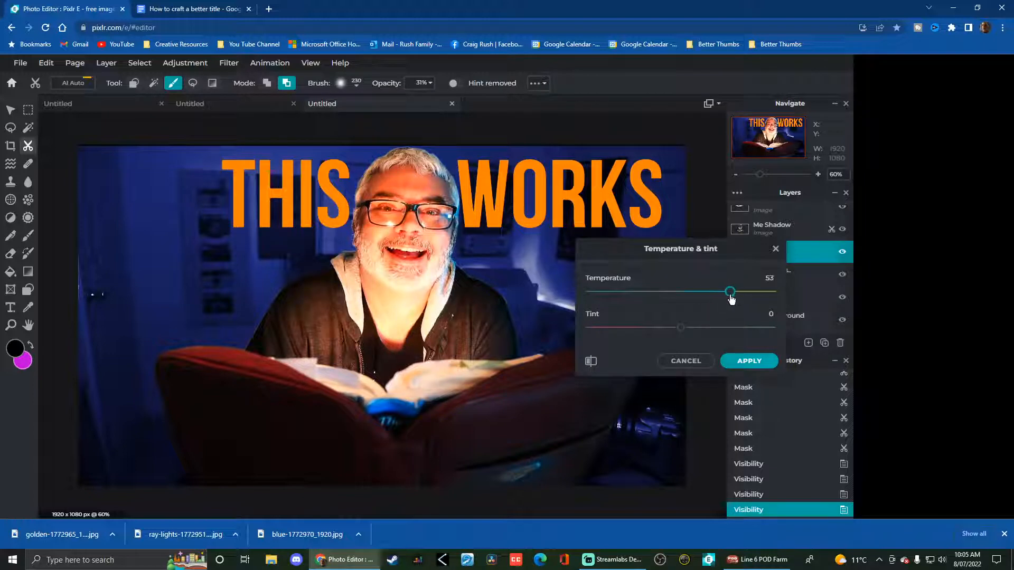
{"action": "left_click", "coordinate": [747, 363]}
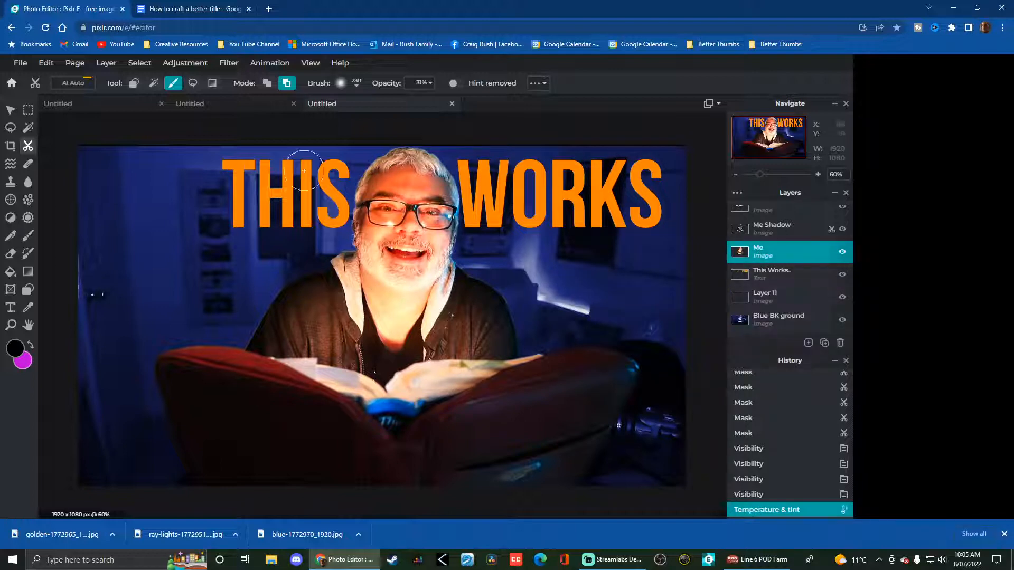
- Raise the contrast of the Me layer to 35 with the Brightness and contrast adjustment
{"action": "left_click", "coordinate": [185, 63]}
{"action": "left_click", "coordinate": [191, 121]}
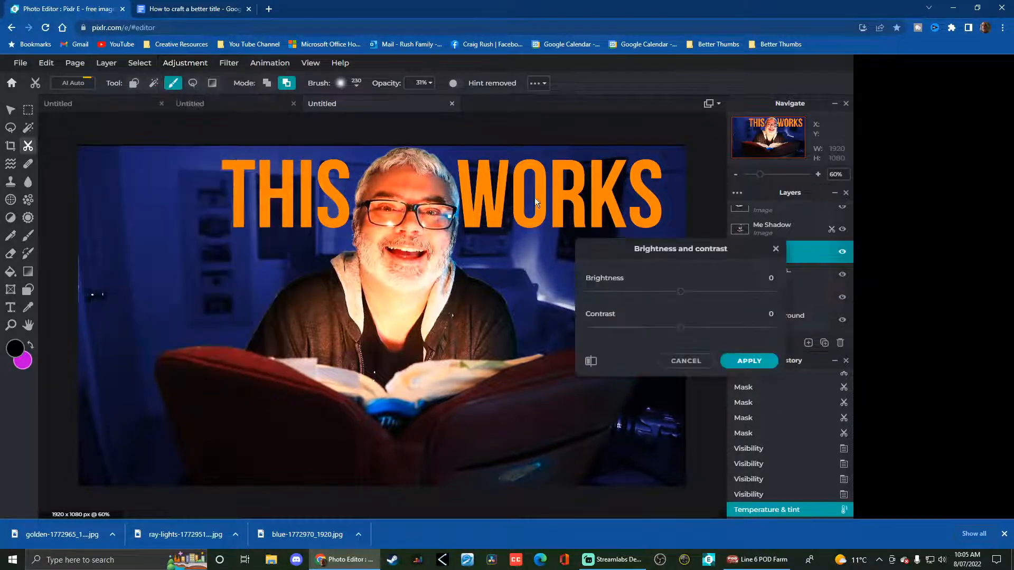
{"action": "left_click_drag", "start_coordinate": [680, 330], "coordinate": [715, 330]}
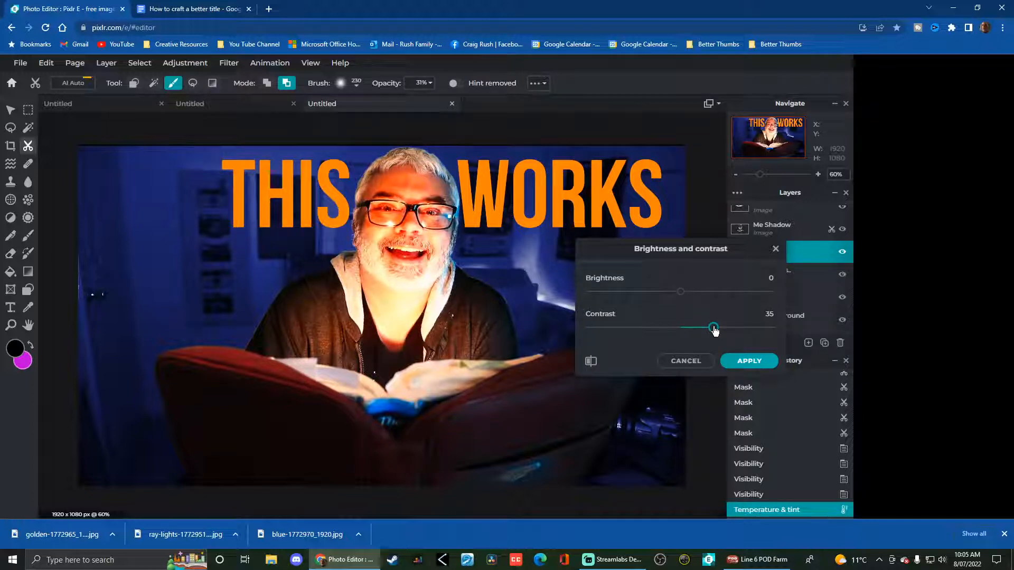
{"action": "left_click", "coordinate": [747, 361]}
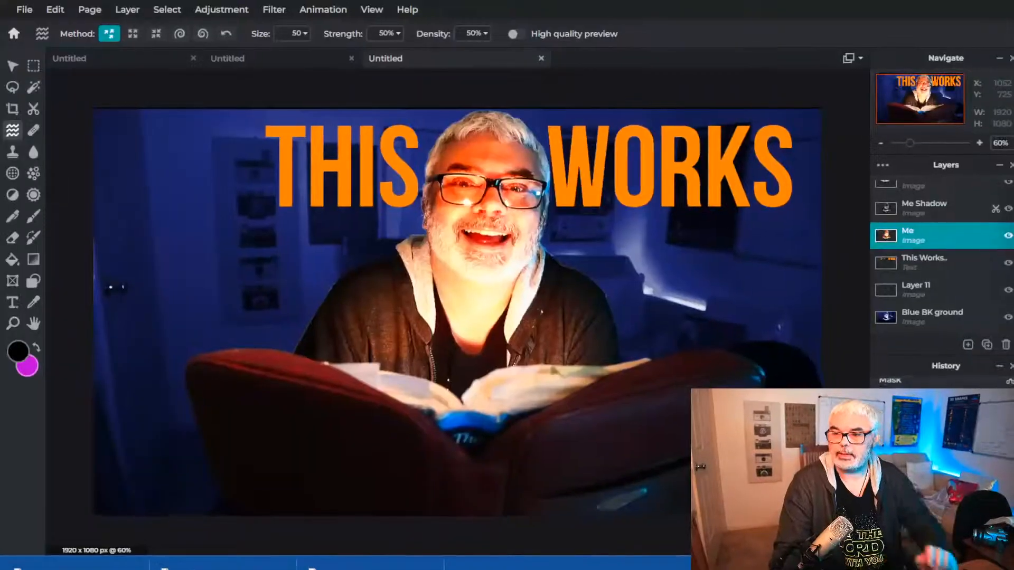
- Raise the contrast of the Bible cover layer to 10 with the Brightness and contrast adjustment
{"action": "scroll", "coordinate": [511, 394], "scroll_direction": "down", "scroll_amount": 3}
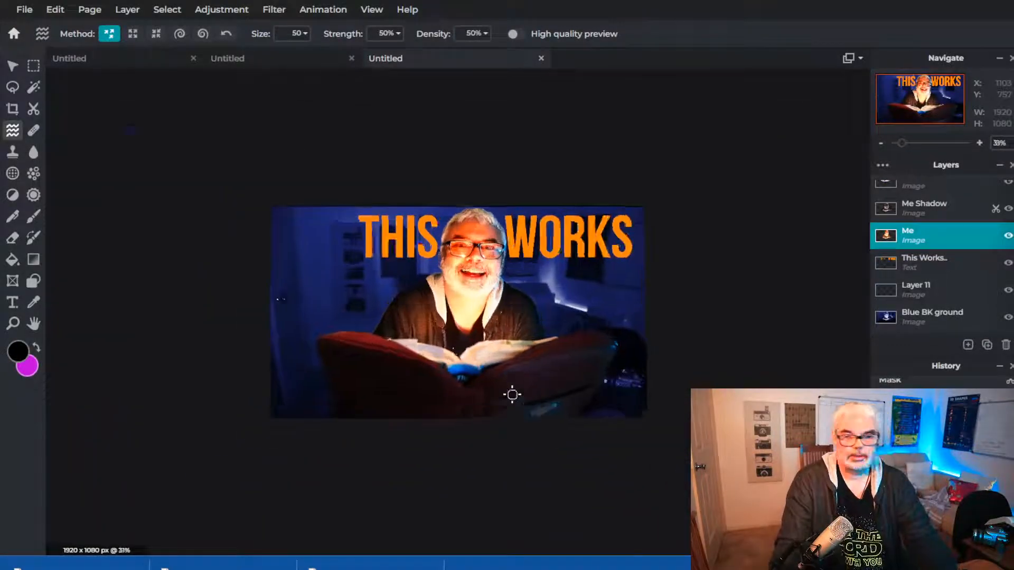
{"action": "scroll", "coordinate": [511, 394], "scroll_direction": "up", "scroll_amount": 3}
{"action": "scroll", "coordinate": [511, 394], "scroll_direction": "down", "scroll_amount": 2}
{"action": "scroll", "coordinate": [511, 394], "scroll_direction": "up", "scroll_amount": 3}
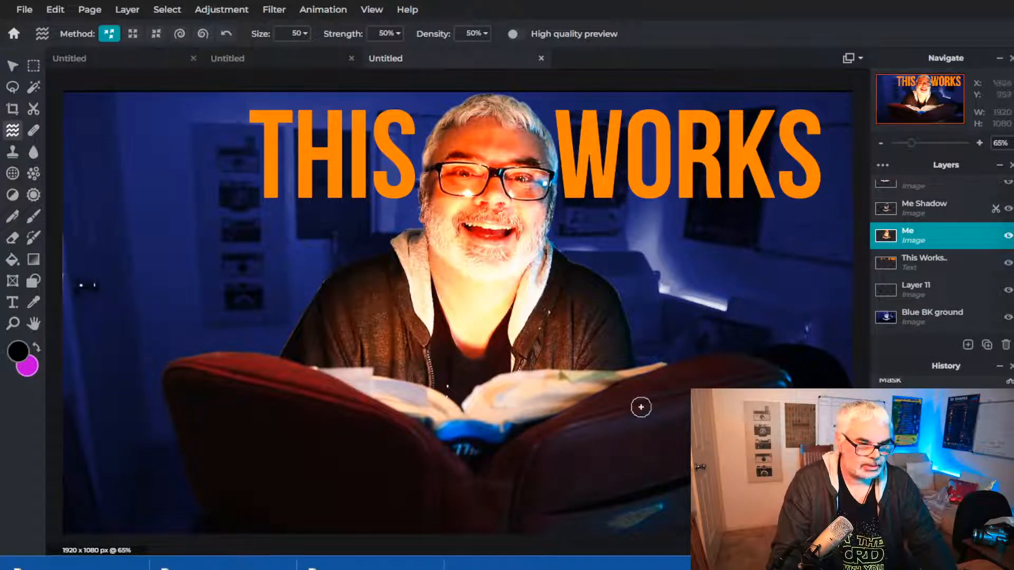
{"action": "scroll", "coordinate": [921, 243], "scroll_direction": "up", "scroll_amount": 1}
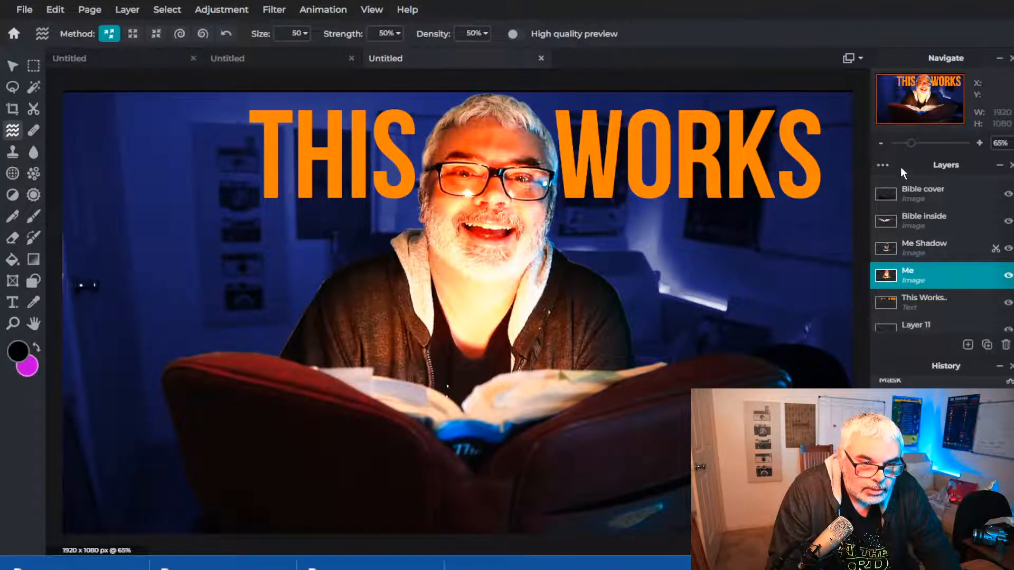
{"action": "left_click", "coordinate": [921, 189]}
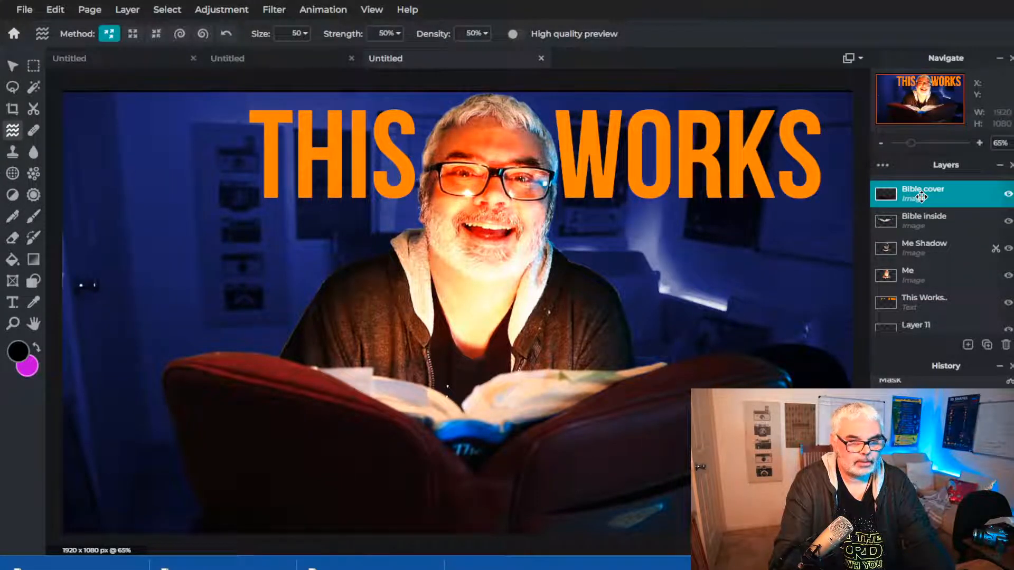
{"action": "left_click", "coordinate": [241, 10]}
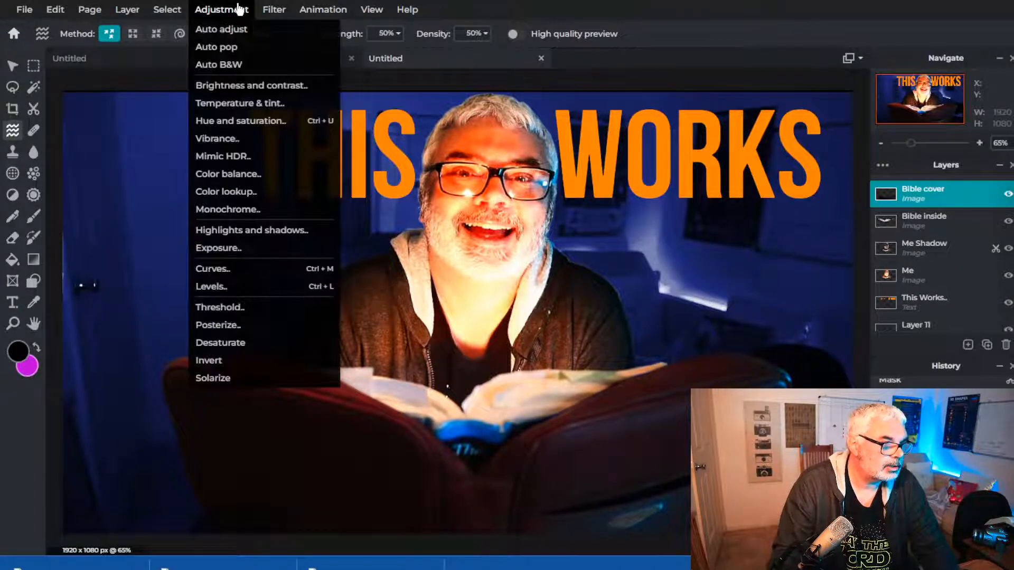
{"action": "left_click", "coordinate": [242, 94]}
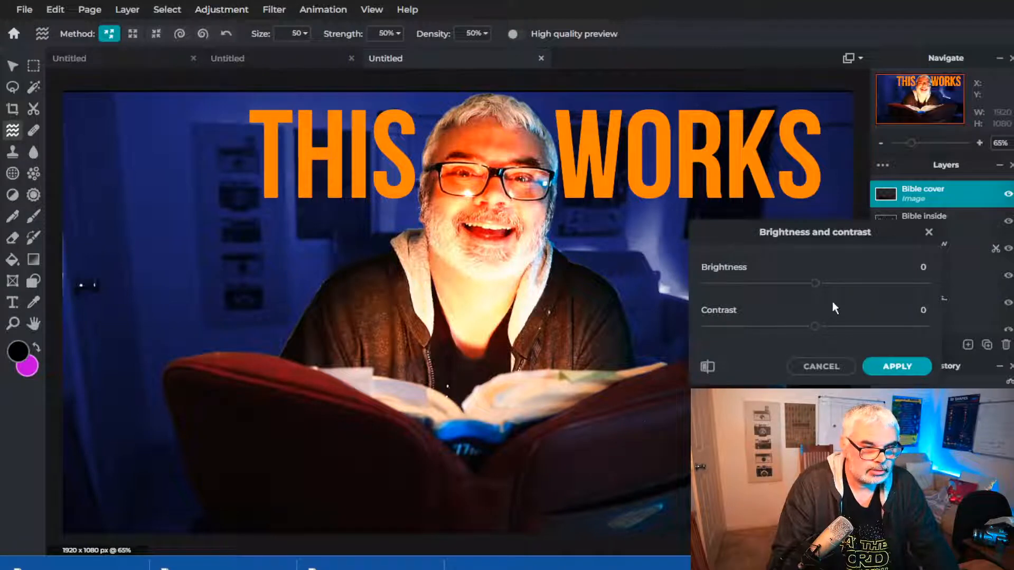
{"action": "mouse_move", "coordinate": [815, 327]}
{"action": "left_mouse_down"}
{"action": "mouse_move", "coordinate": [835, 328]}
{"action": "mouse_move", "coordinate": [827, 328]}
{"action": "left_mouse_up"}
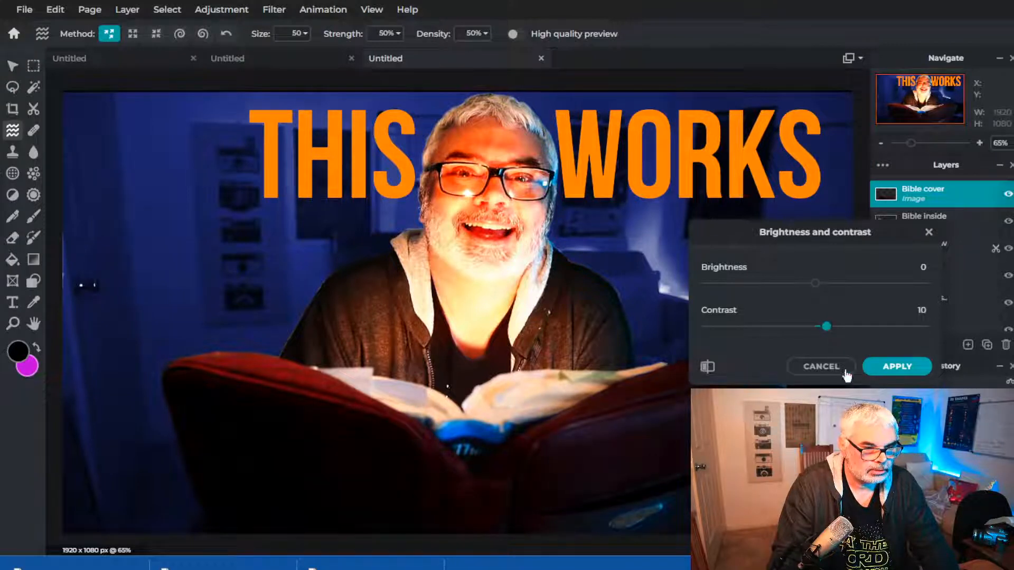
{"action": "left_click", "coordinate": [895, 365]}
{"action": "left_click", "coordinate": [967, 345]}
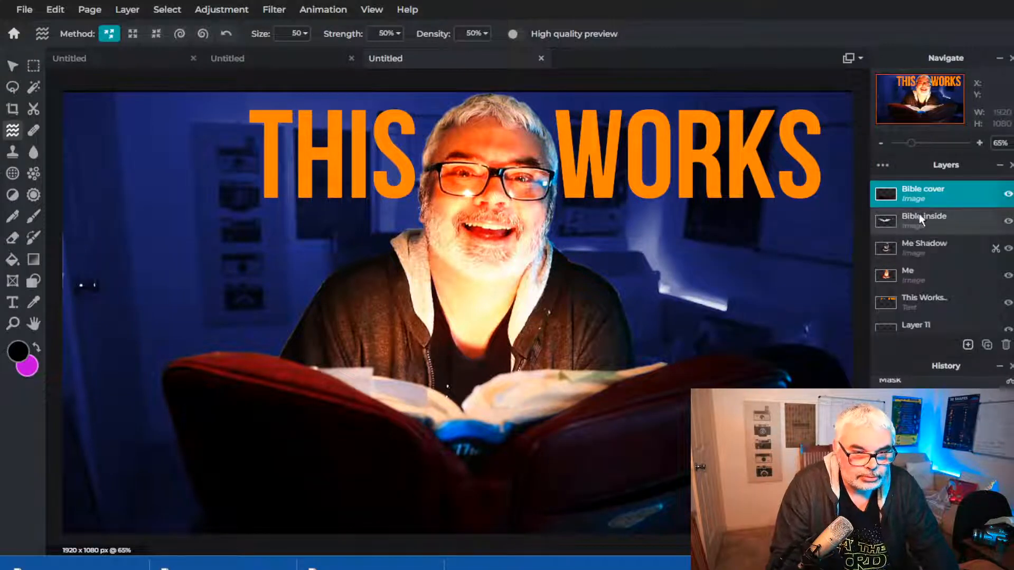
- Try a Bloom filter with an amount of 59 on the Bible inside layer and undo it
{"action": "left_click", "coordinate": [914, 221]}
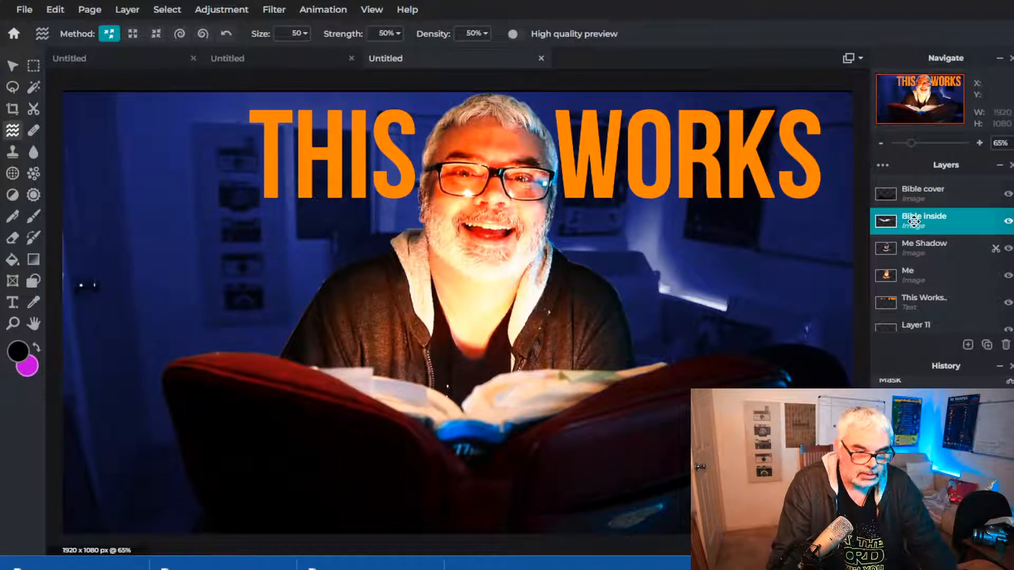
{"action": "left_click", "coordinate": [275, 9]}
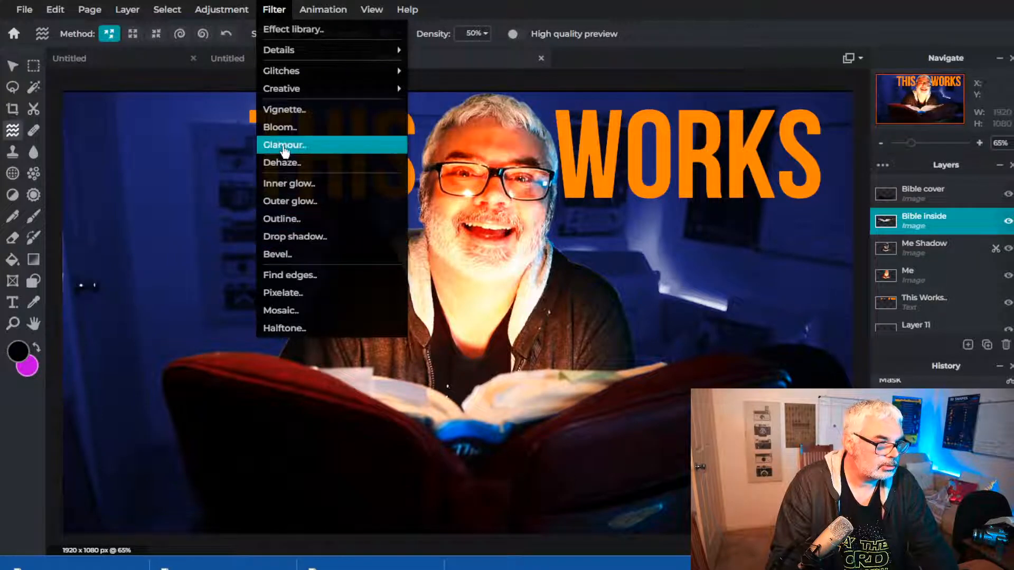
{"action": "left_click", "coordinate": [280, 128]}
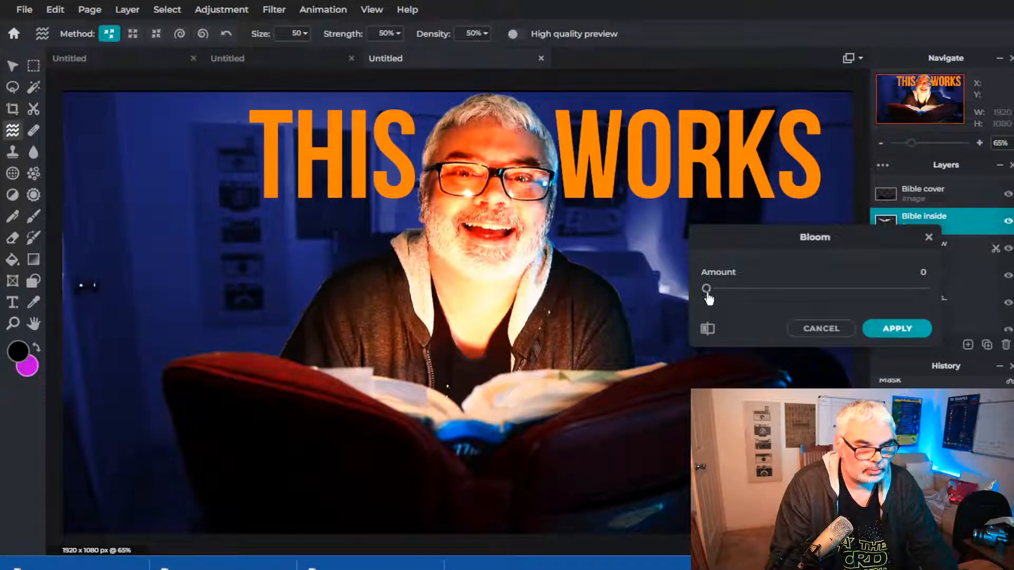
{"action": "left_click_drag", "start_coordinate": [707, 291], "coordinate": [849, 291]}
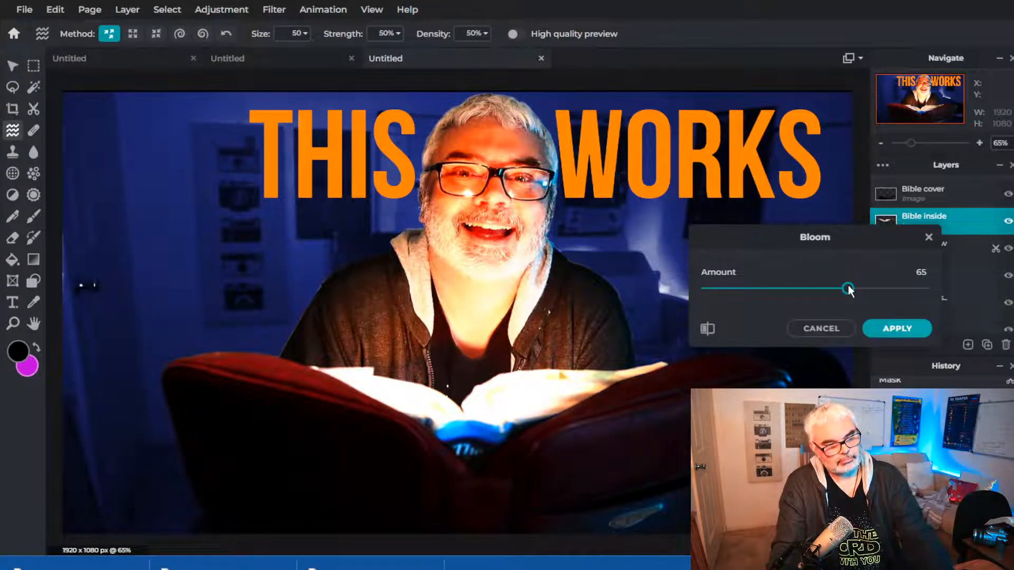
{"action": "mouse_move", "coordinate": [848, 289]}
{"action": "left_mouse_down"}
{"action": "mouse_move", "coordinate": [828, 290]}
{"action": "mouse_move", "coordinate": [837, 290]}
{"action": "left_mouse_up"}
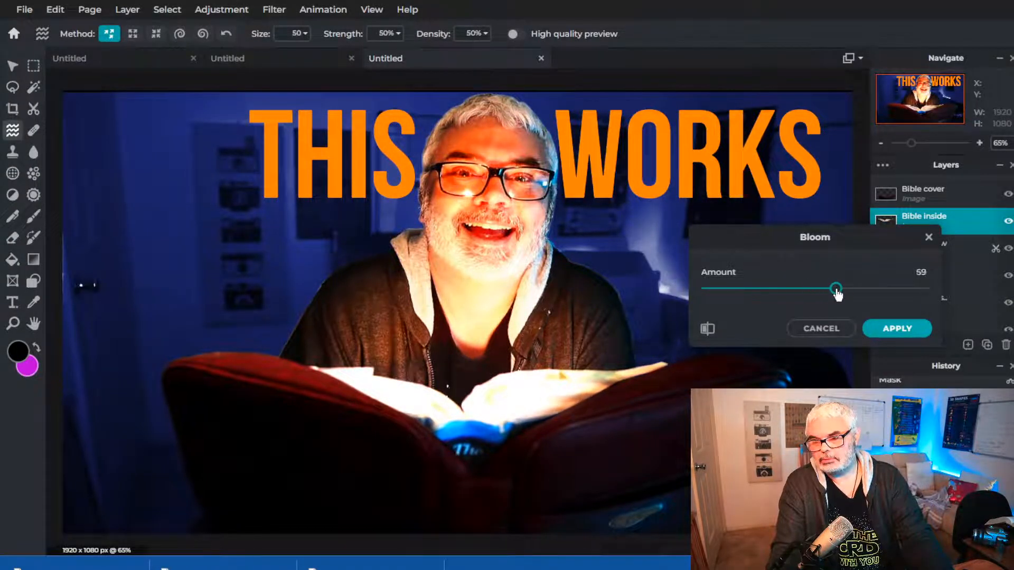
{"action": "left_click", "coordinate": [894, 330]}
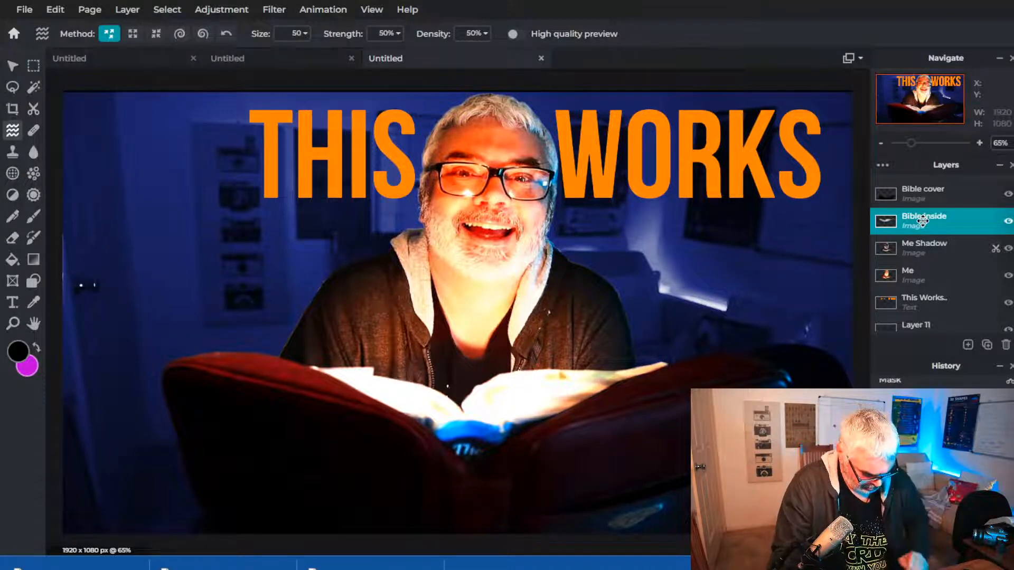
{"action": "key", "text": "ctrl+z"}
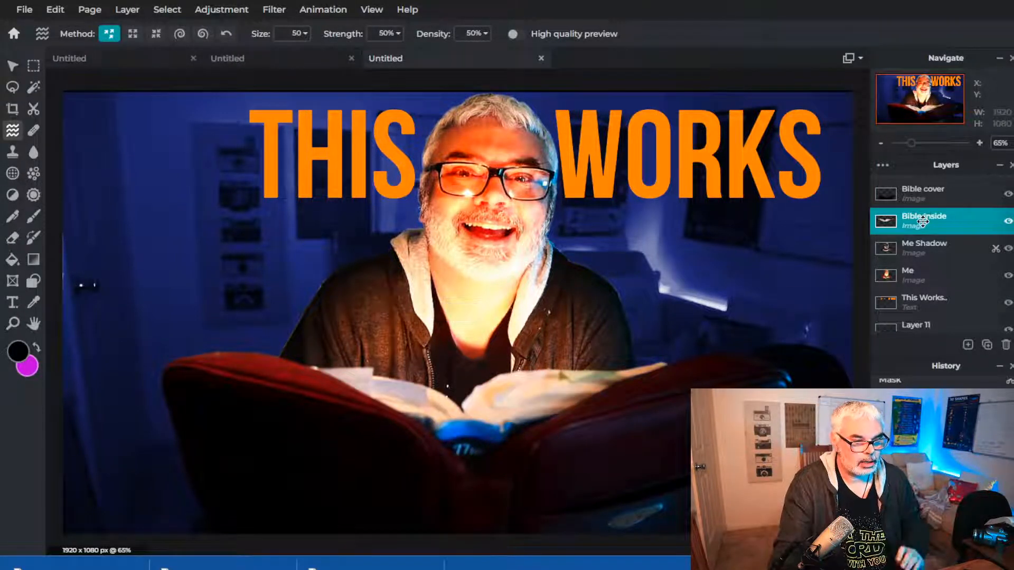
{"action": "left_click", "coordinate": [274, 9]}
{"action": "left_click", "coordinate": [291, 146]}
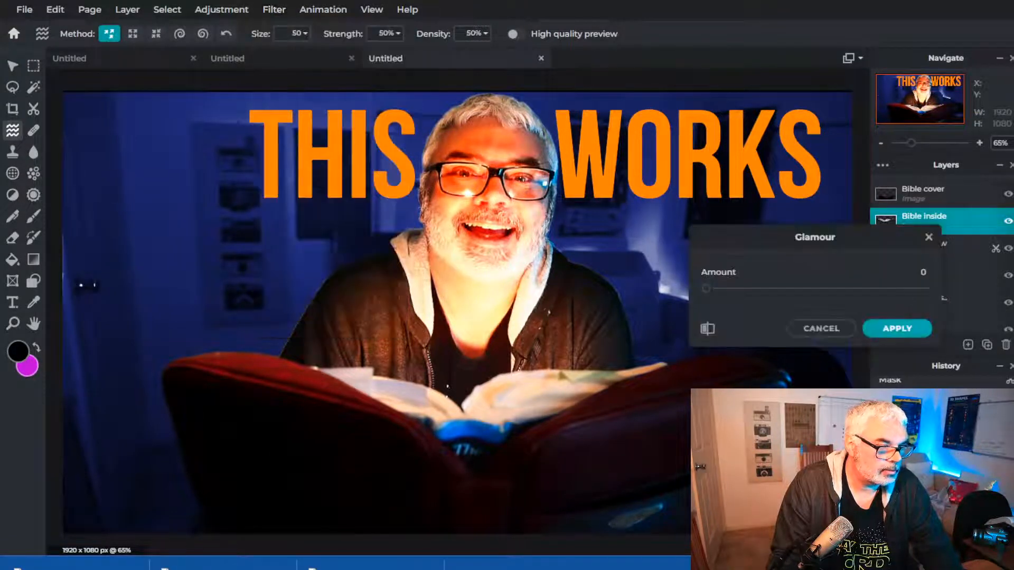
{"action": "left_click_drag", "start_coordinate": [708, 289], "coordinate": [826, 288]}
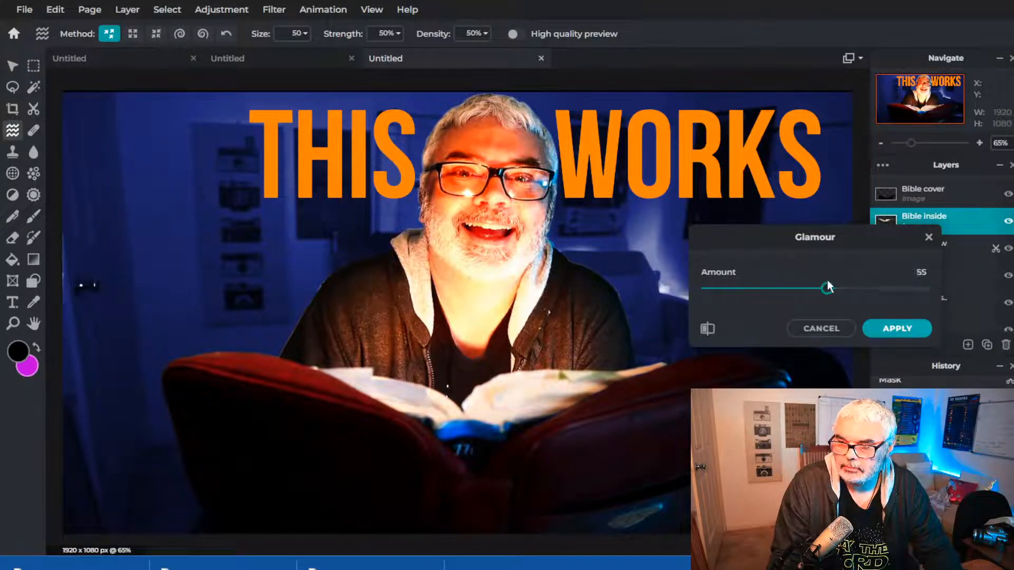
{"action": "left_click", "coordinate": [821, 329]}
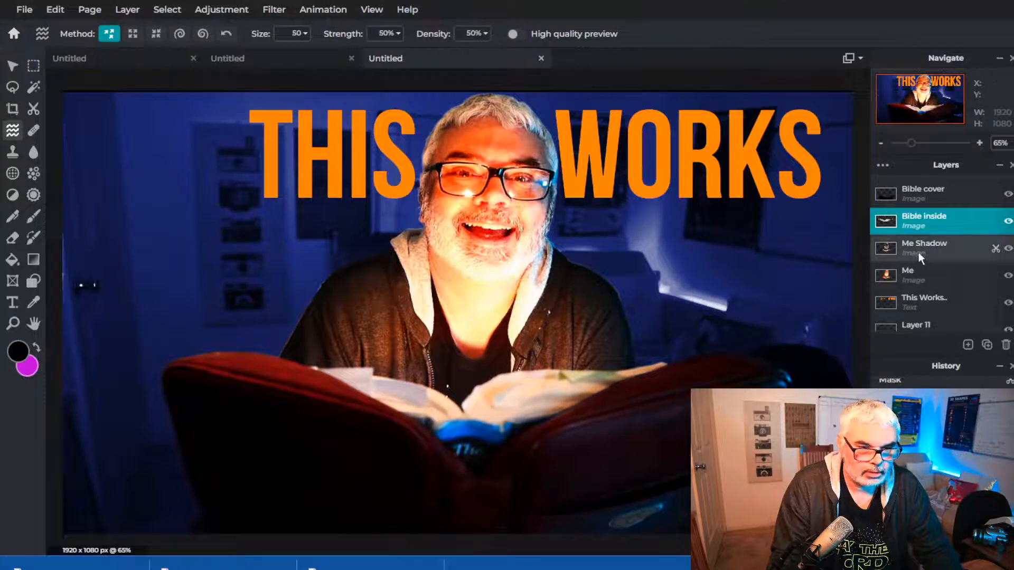
- Apply a Bloom filter with an amount of 15 to the Bible inside layer
{"action": "left_click", "coordinate": [274, 10]}
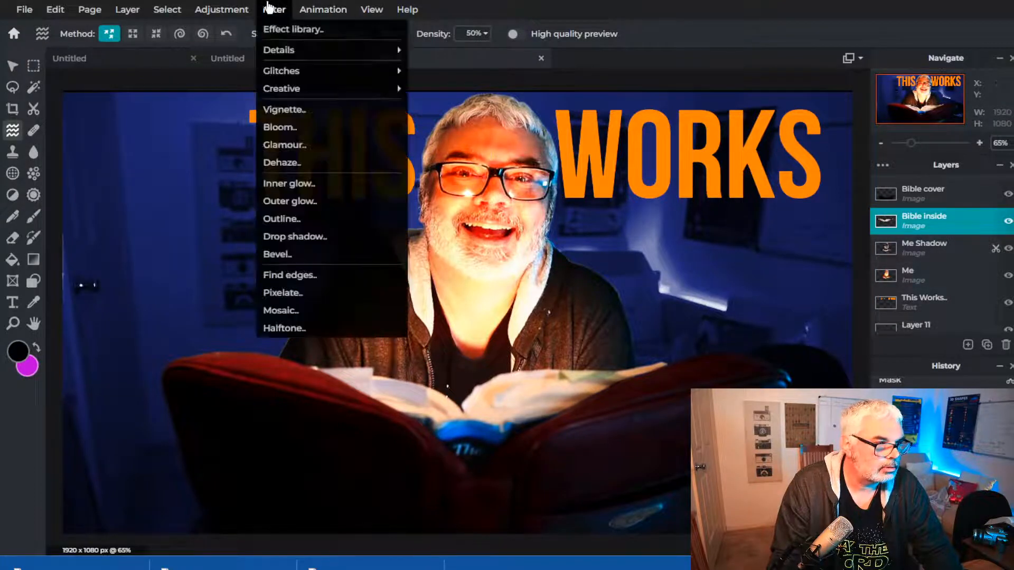
{"action": "left_click", "coordinate": [288, 130]}
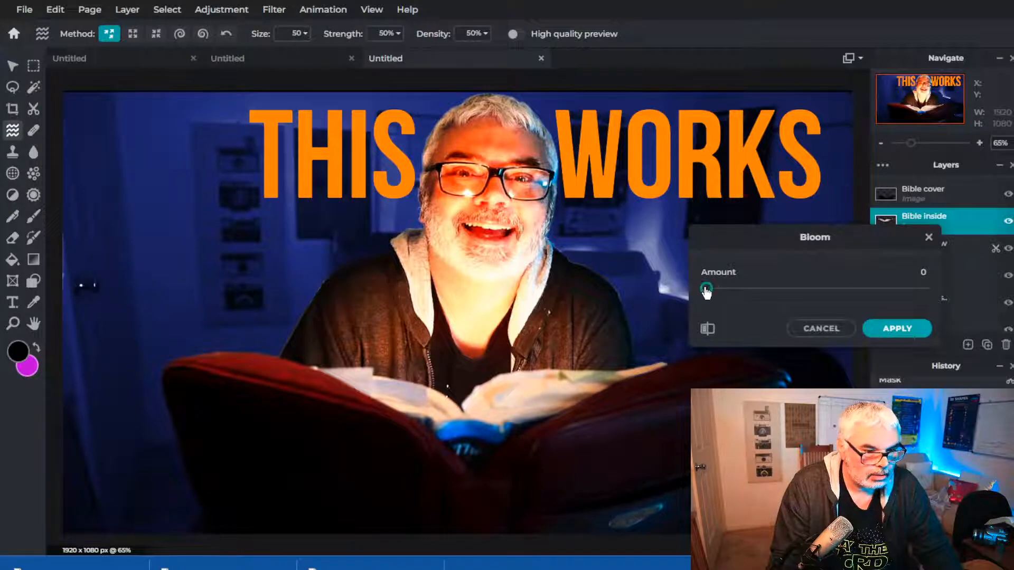
{"action": "left_click_drag", "start_coordinate": [706, 288], "coordinate": [741, 289]}
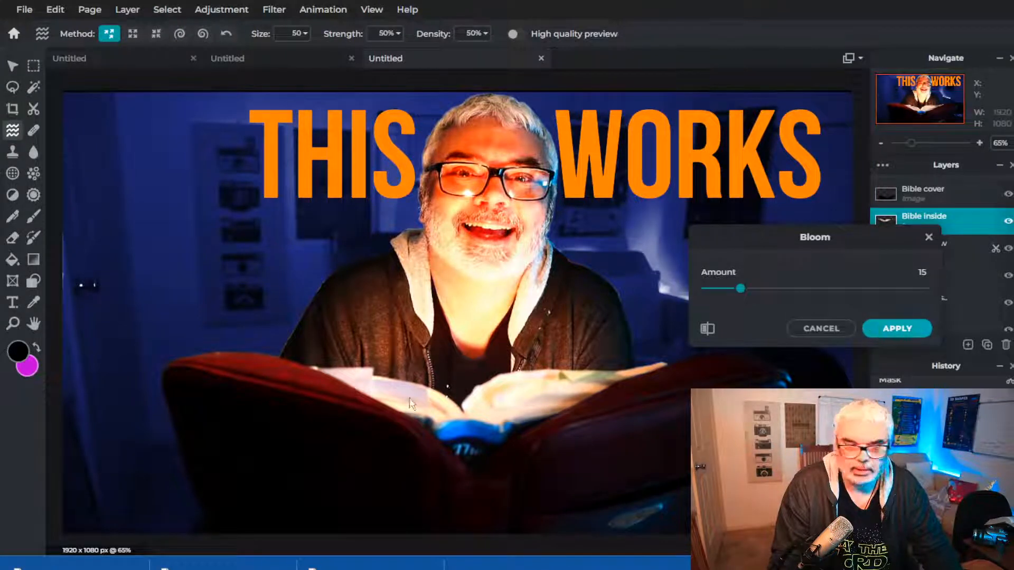
{"action": "left_click", "coordinate": [888, 329]}
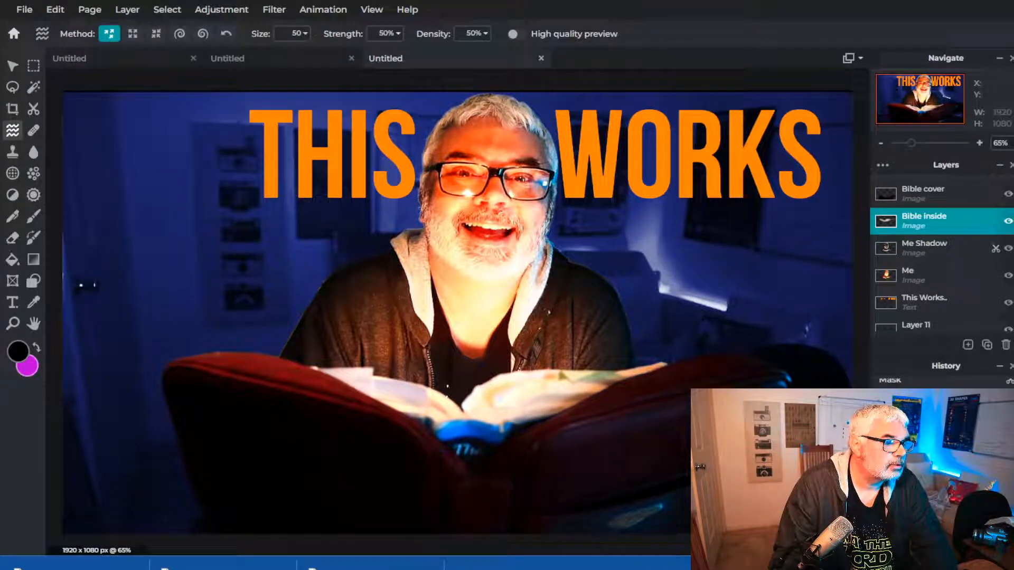
- Add the image blue-1772970_1920.jpg as a new layer above the Bible inside layer
{"action": "left_click", "coordinate": [968, 345]}
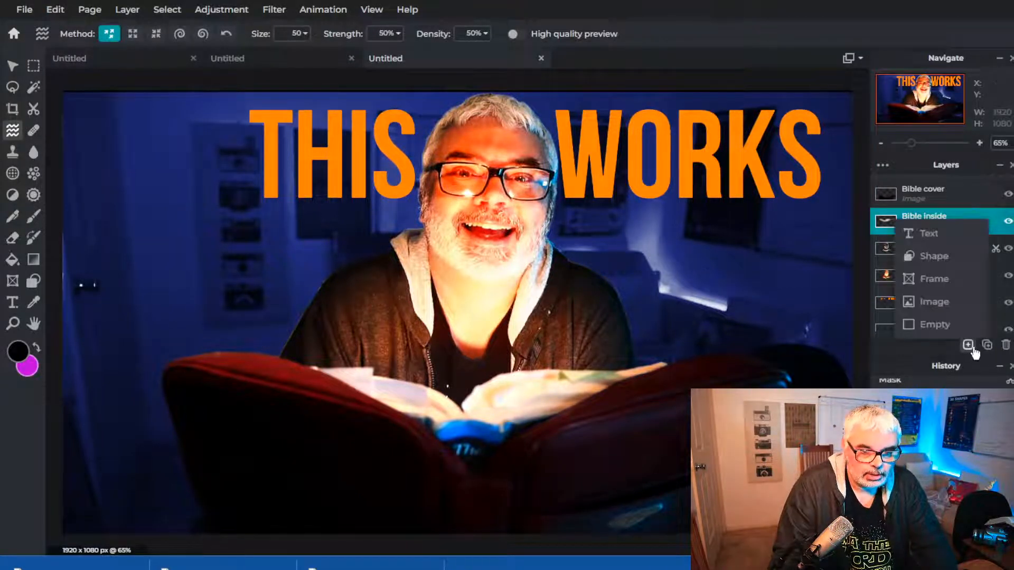
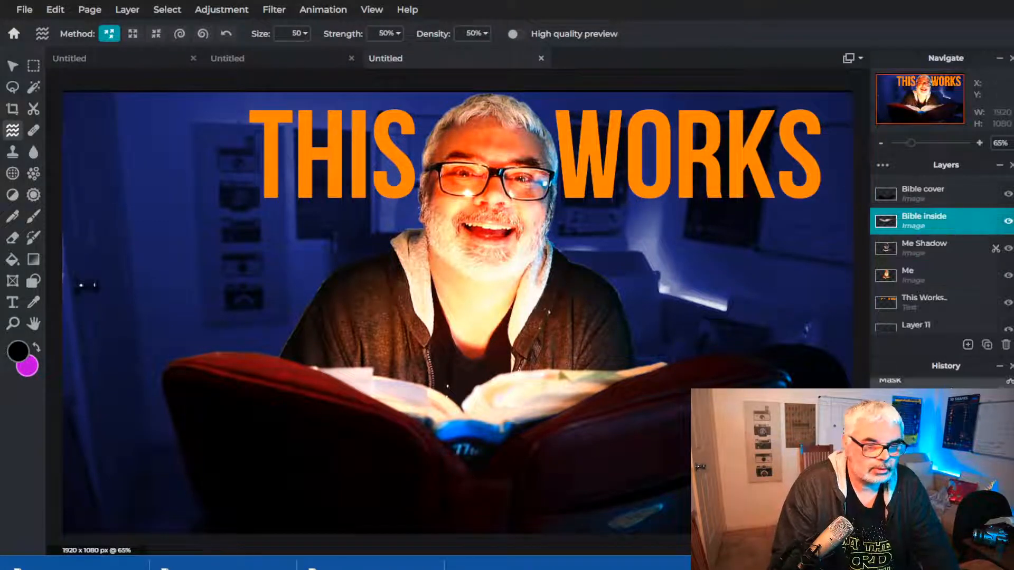
{"action": "left_click", "coordinate": [969, 344]}
{"action": "left_click", "coordinate": [969, 346]}
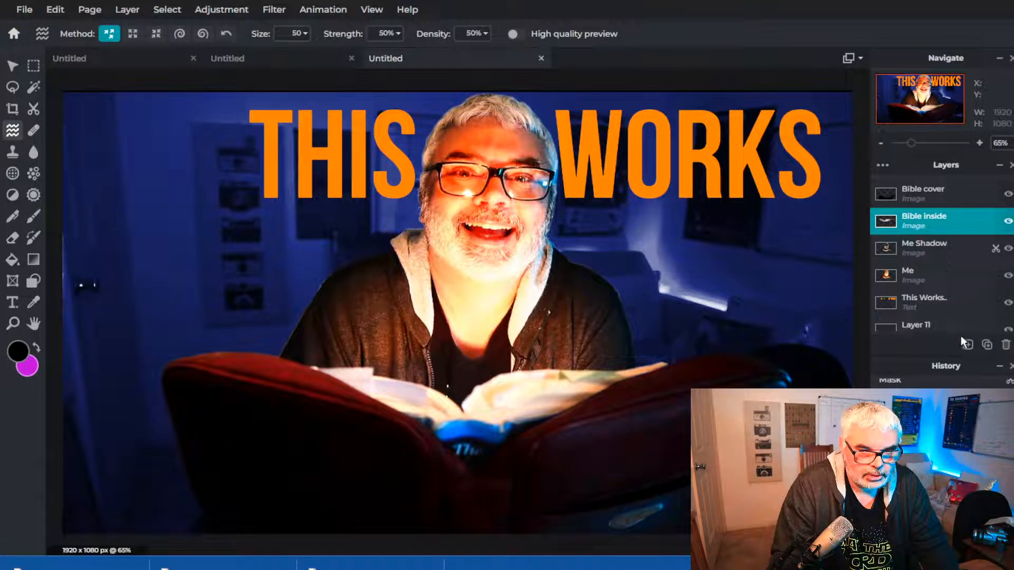
{"action": "left_click", "coordinate": [967, 344]}
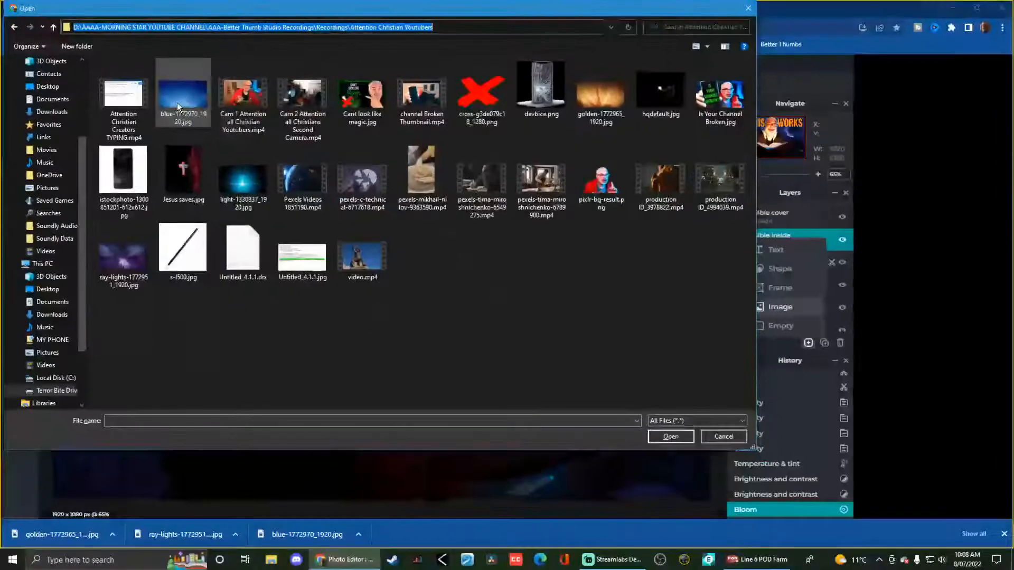
{"action": "left_click", "coordinate": [183, 106]}
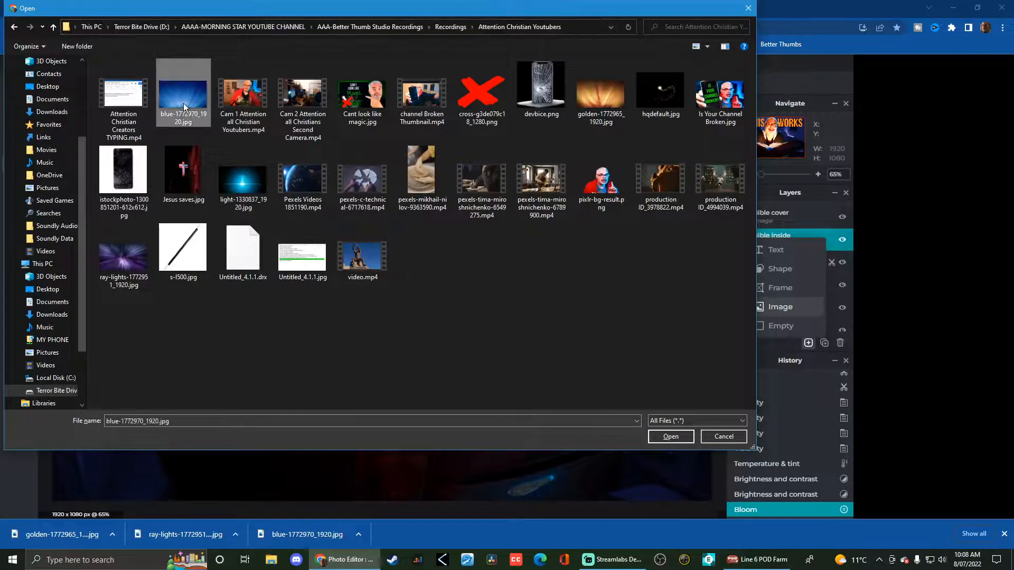
{"action": "left_click", "coordinate": [245, 188]}
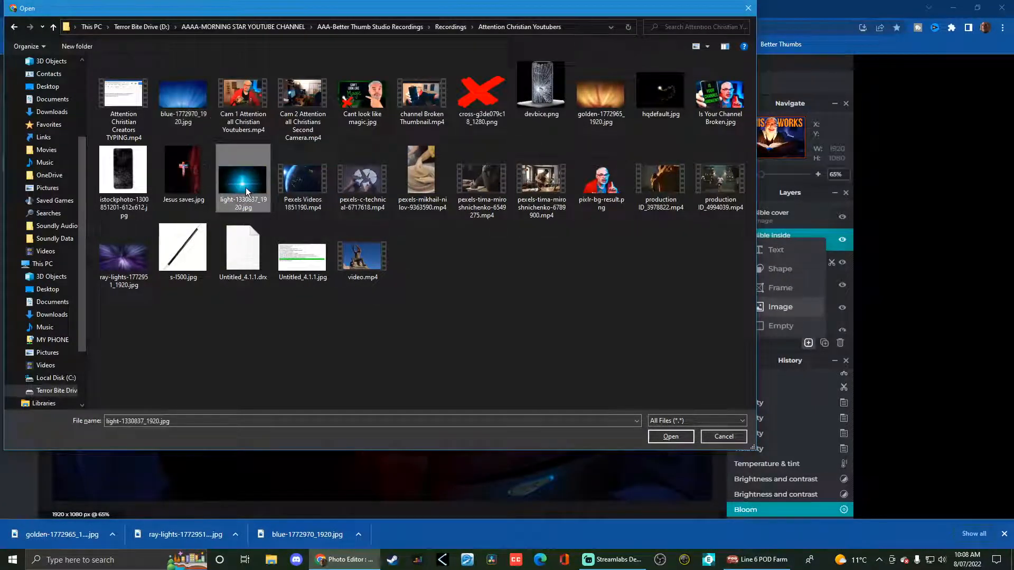
{"action": "left_click", "coordinate": [176, 97]}
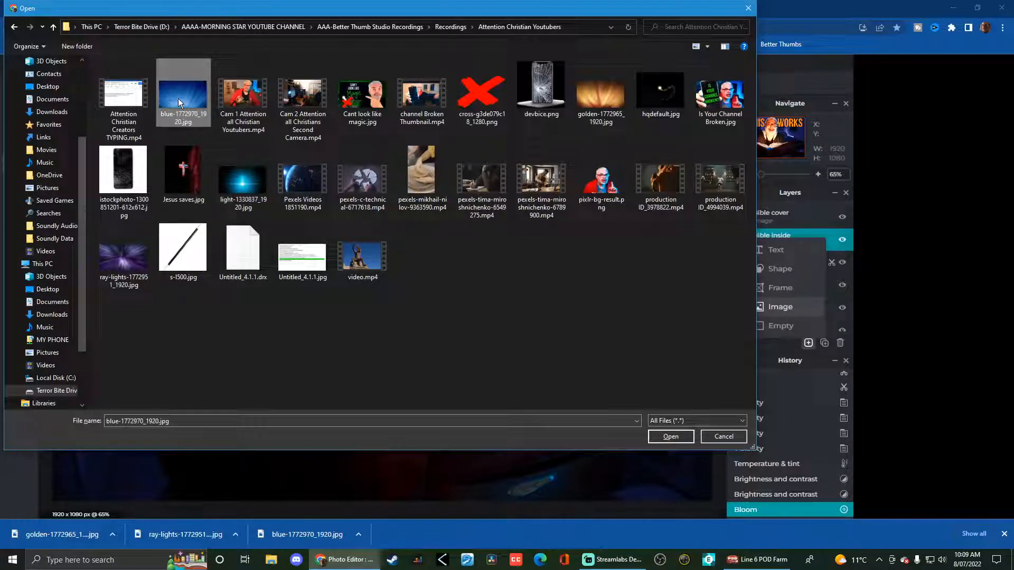
{"action": "left_click", "coordinate": [667, 437]}
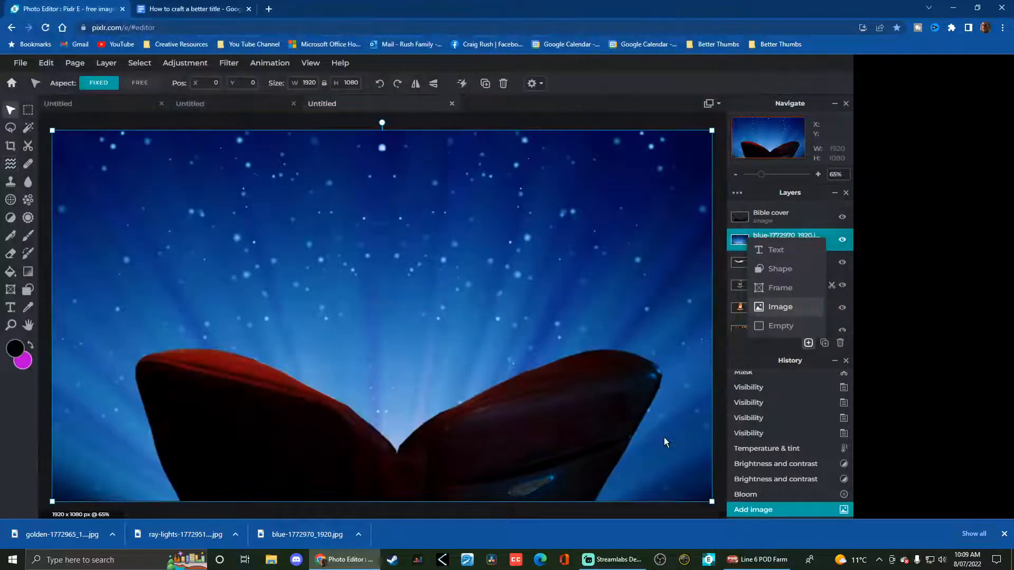
- Try scaling down the blue light-rays image from its corner and undo the resize
{"action": "scroll", "coordinate": [434, 326], "scroll_direction": "down", "scroll_amount": 3}
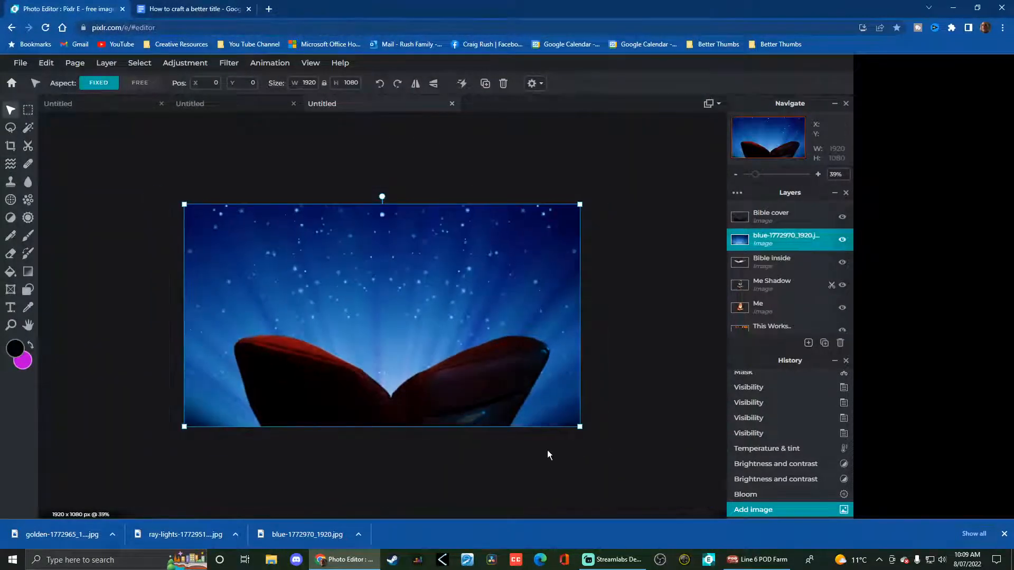
{"action": "left_click_drag", "start_coordinate": [580, 426], "coordinate": [526, 396]}
{"action": "key", "text": "ctrl+z"}
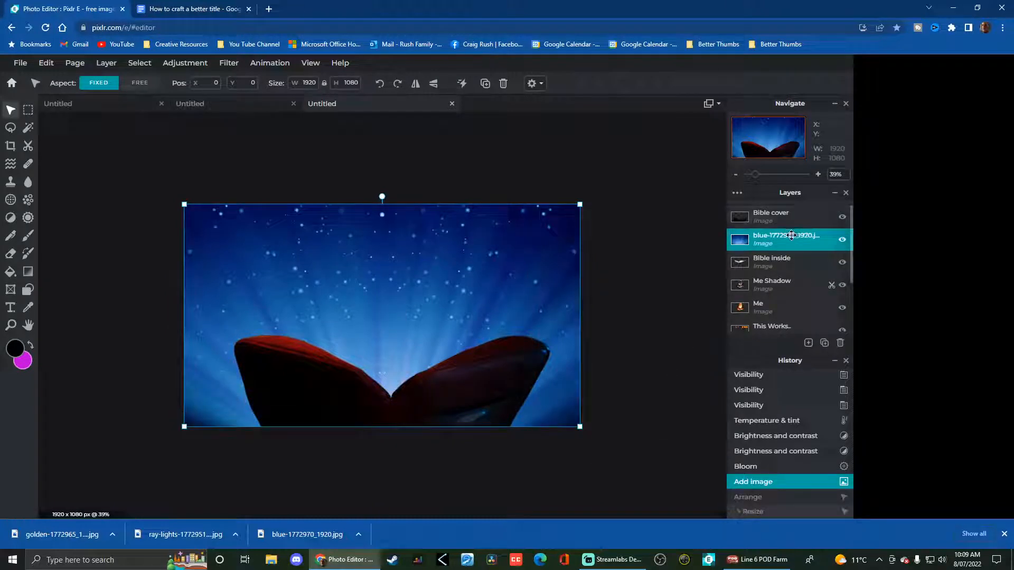
- Move the blue light-rays layer beneath the Bible inside layer and set its blend mode to Screen
{"action": "mouse_move", "coordinate": [787, 239]}
{"action": "left_mouse_down"}
{"action": "mouse_move", "coordinate": [787, 214]}
{"action": "mouse_move", "coordinate": [791, 258]}
{"action": "left_mouse_up"}
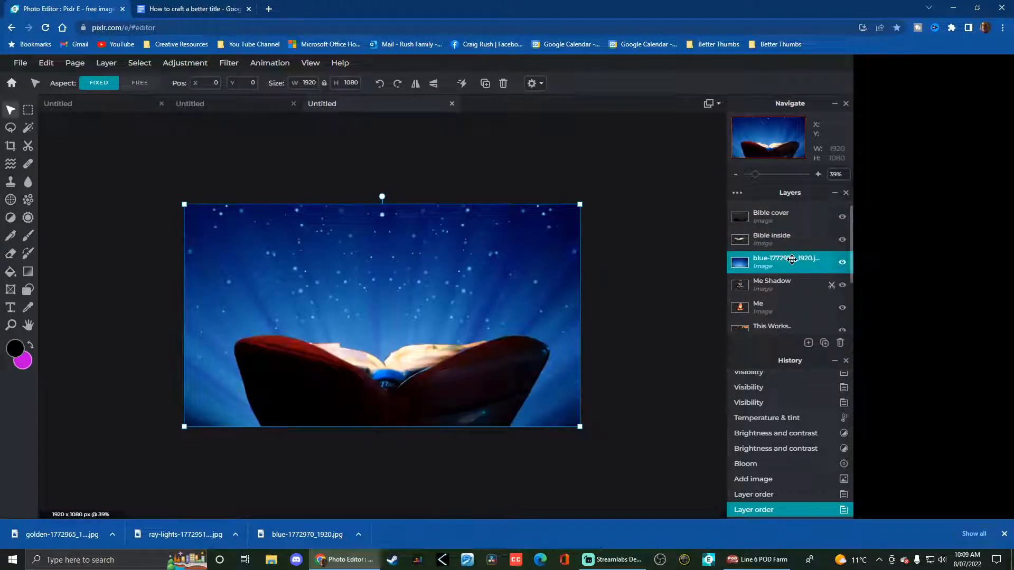
{"action": "double_click", "coordinate": [781, 262]}
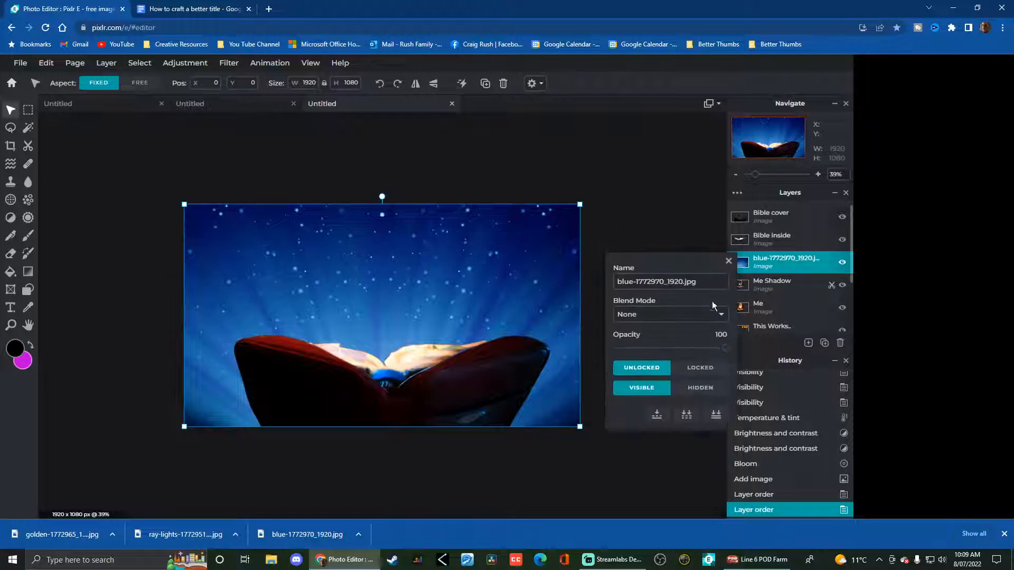
{"action": "left_click", "coordinate": [668, 315]}
{"action": "left_click", "coordinate": [649, 347]}
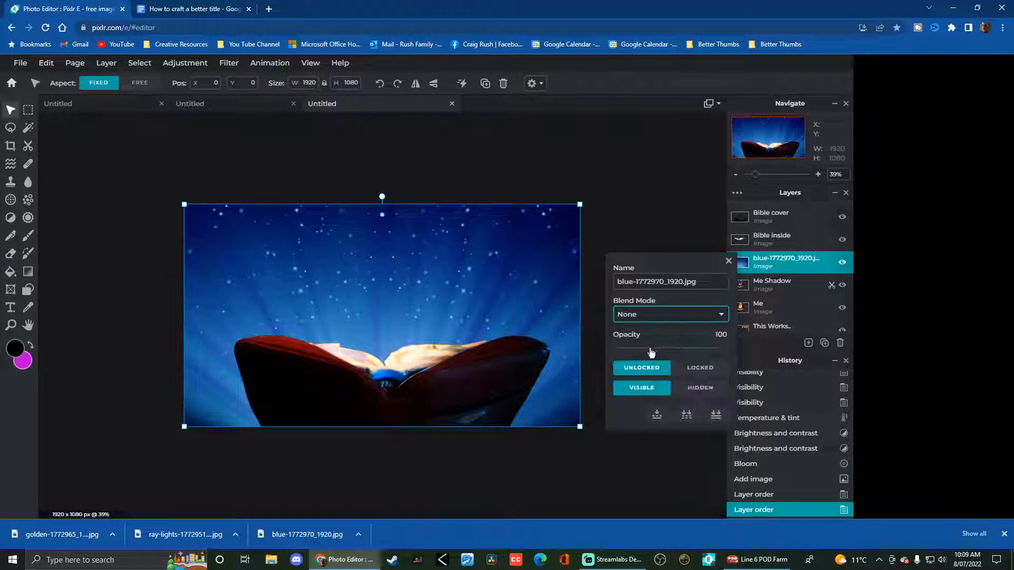
- Try the Lighter blend mode on the blue light-rays layer and close its layer settings
{"action": "left_click", "coordinate": [665, 316]}
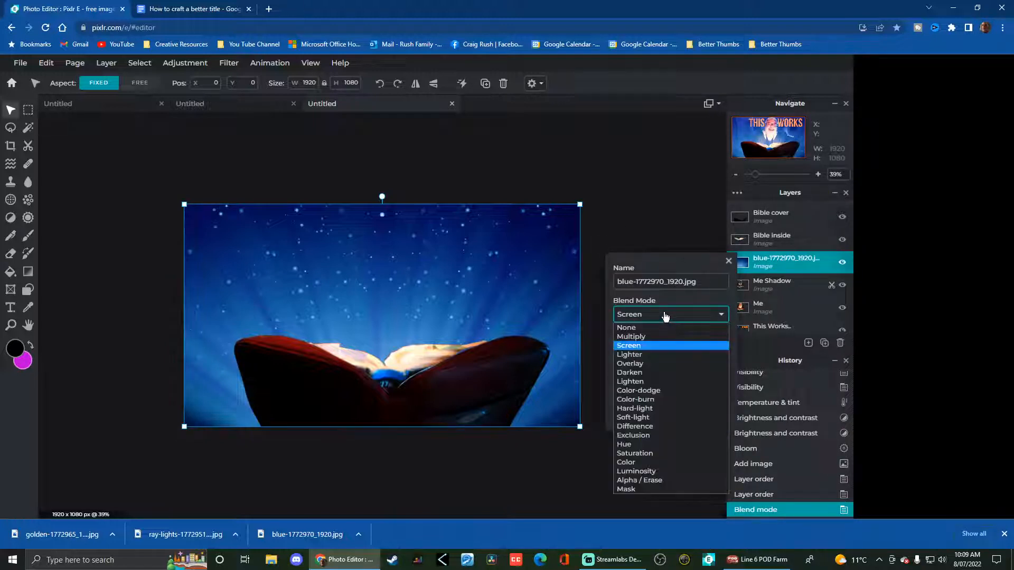
{"action": "left_click", "coordinate": [651, 353]}
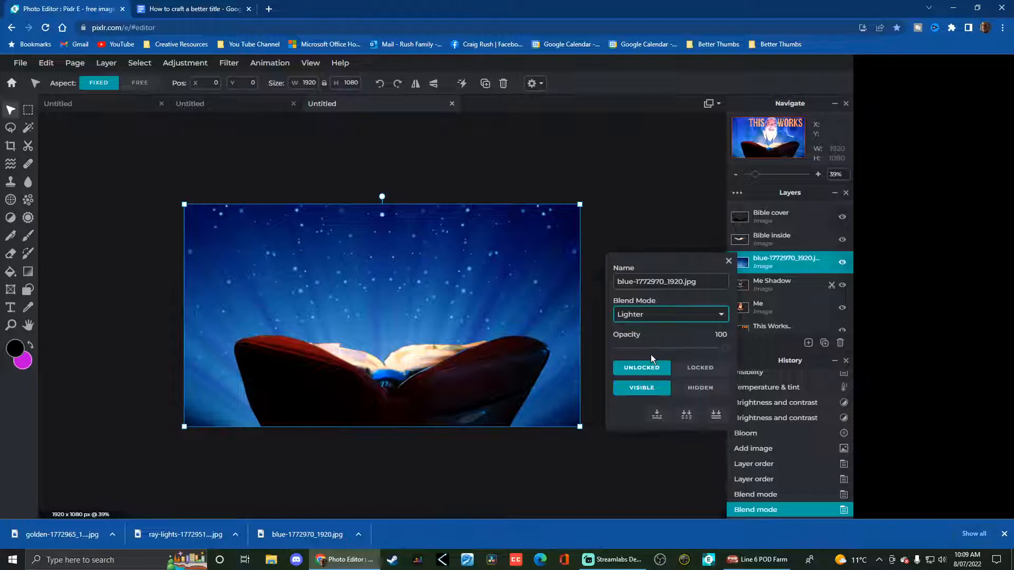
{"action": "left_click", "coordinate": [648, 316]}
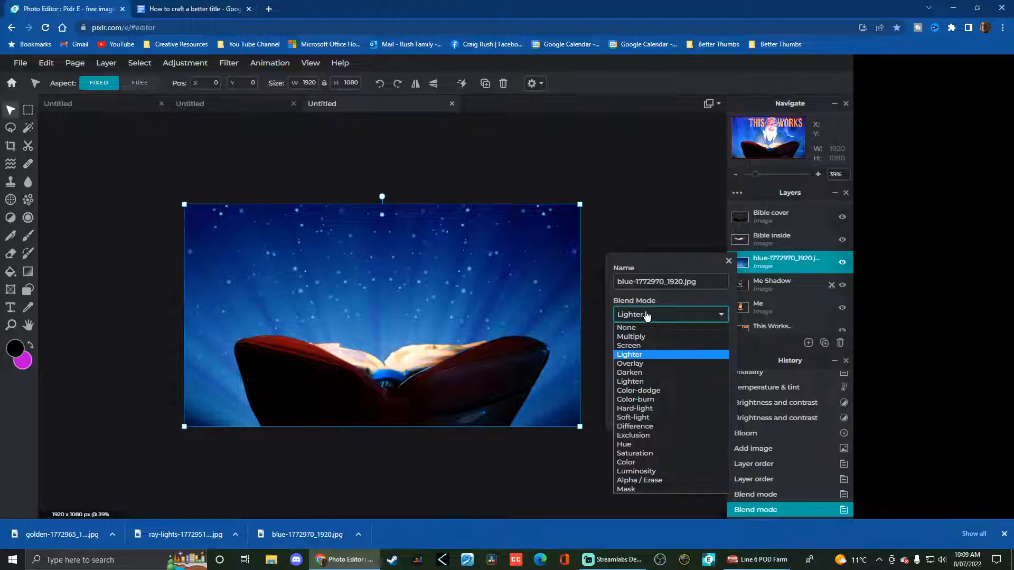
{"action": "left_click", "coordinate": [648, 315]}
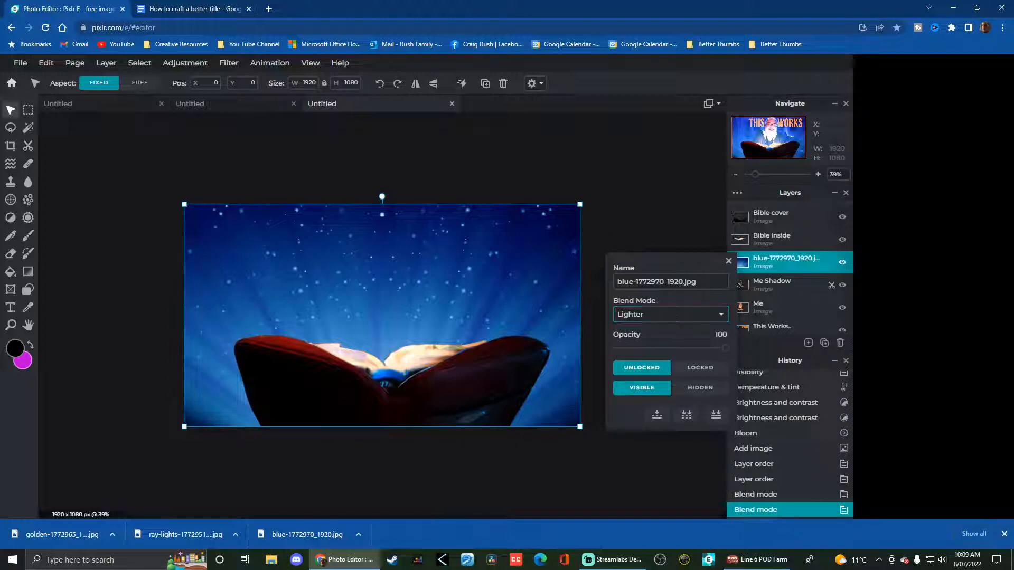
{"action": "left_click", "coordinate": [663, 316]}
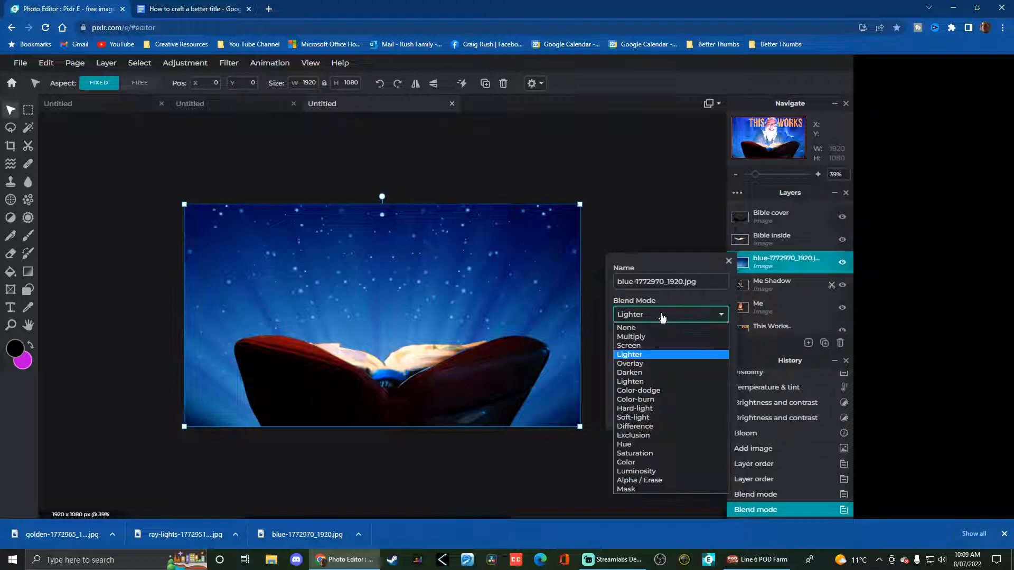
{"action": "left_click", "coordinate": [652, 357]}
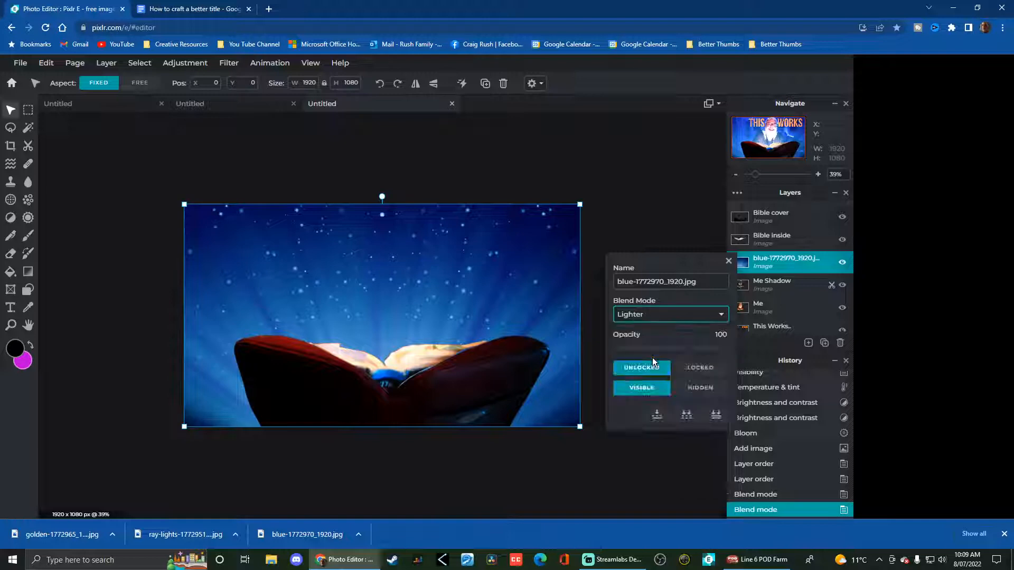
{"action": "left_click", "coordinate": [728, 262]}
{"action": "left_click", "coordinate": [684, 389]}
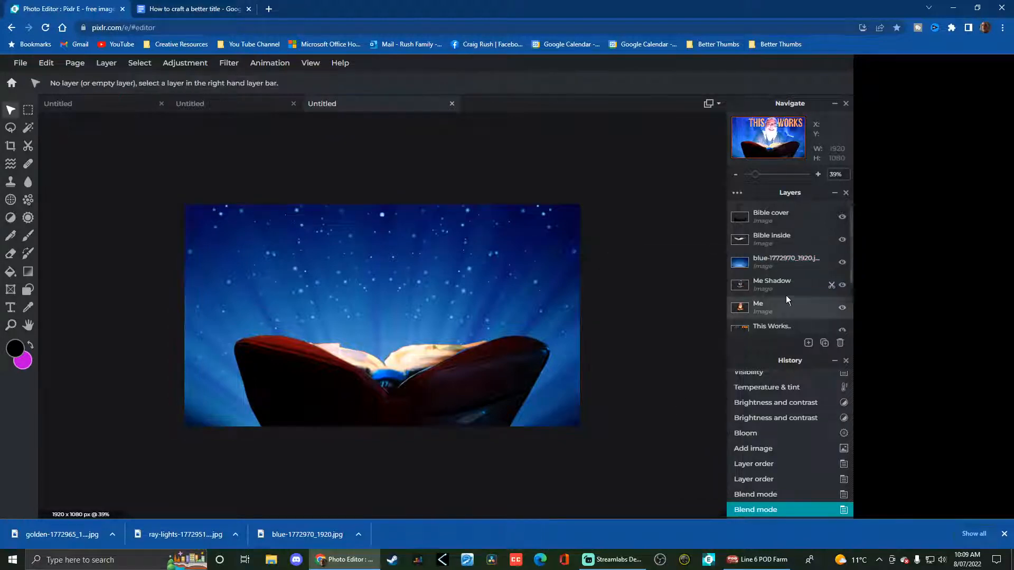
- Set the blue light-rays layer's blend mode back to Screen and keep the layer selected
{"action": "left_click", "coordinate": [767, 265]}
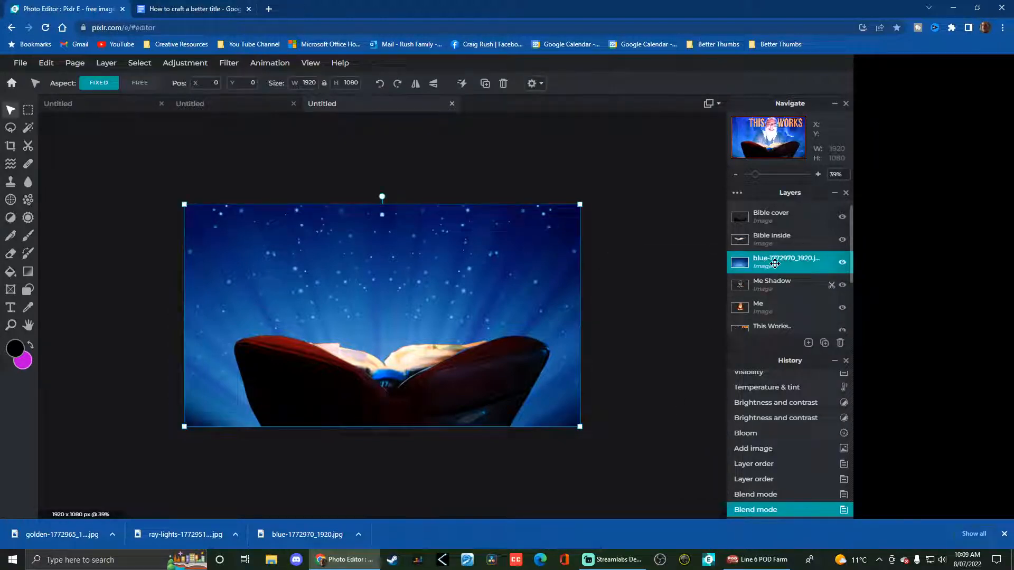
{"action": "left_click", "coordinate": [772, 262]}
{"action": "left_click", "coordinate": [670, 314]}
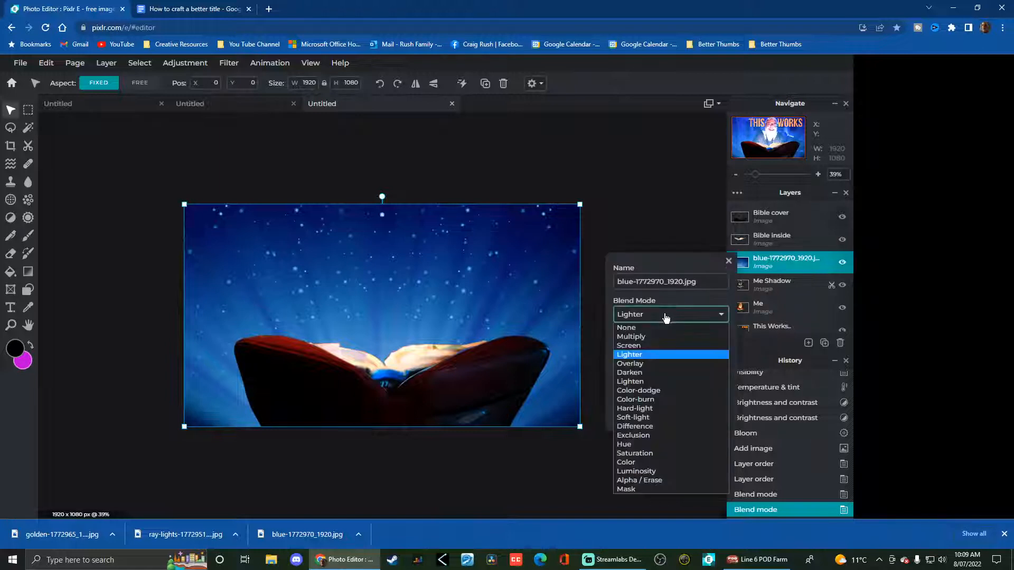
{"action": "left_click", "coordinate": [639, 344]}
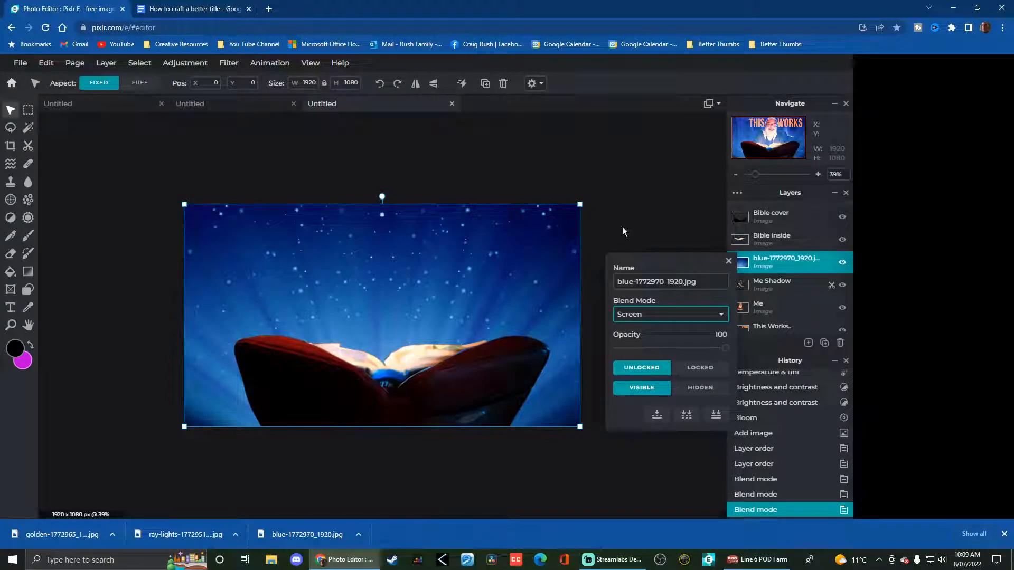
{"action": "left_click", "coordinate": [729, 261]}
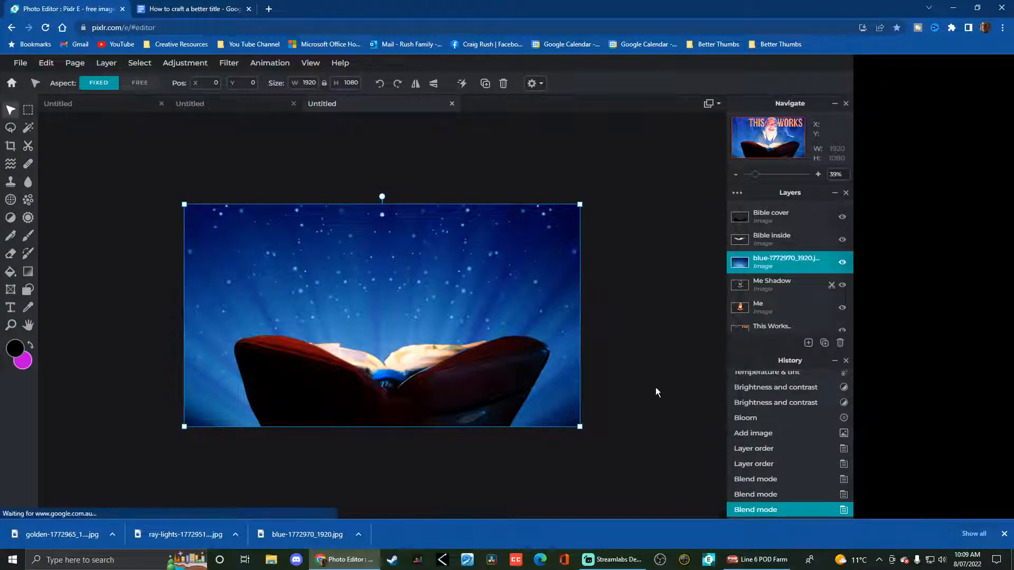
{"action": "left_click", "coordinate": [642, 463]}
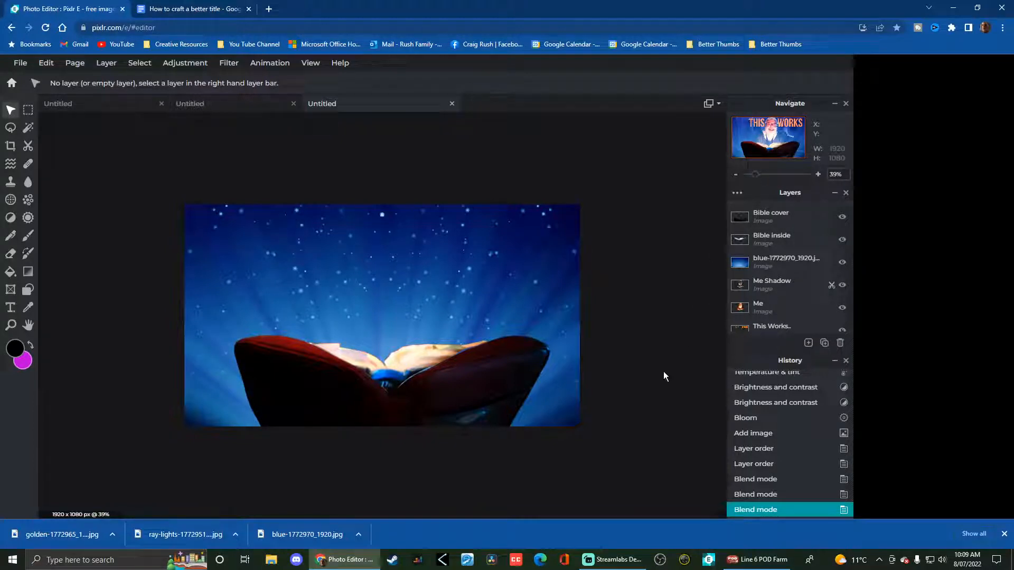
{"action": "left_click", "coordinate": [782, 261]}
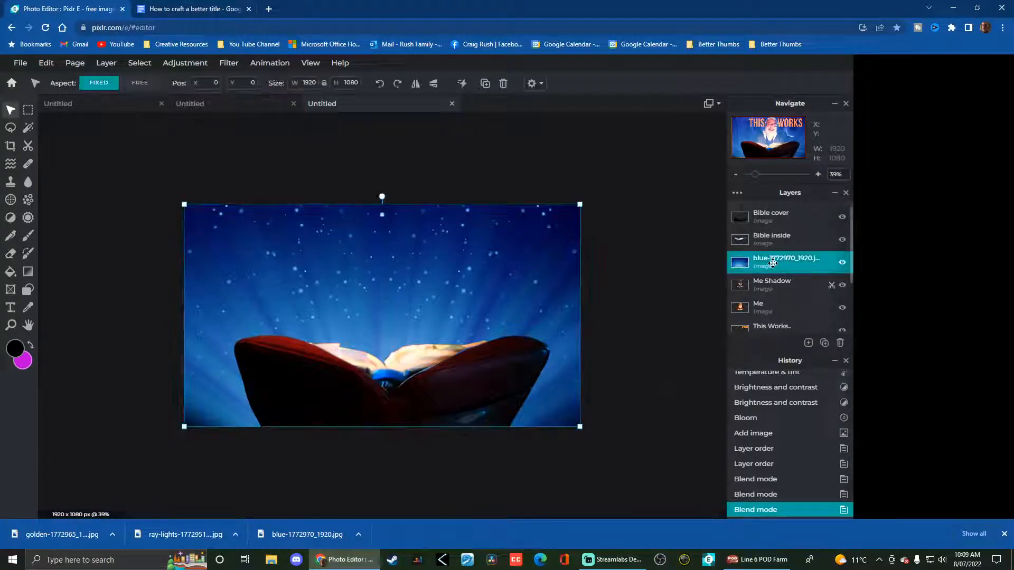
- Close the "This Works" thumbnail document and the "Can't Look Like Magic" thumbnail document
{"action": "left_click", "coordinate": [20, 65]}
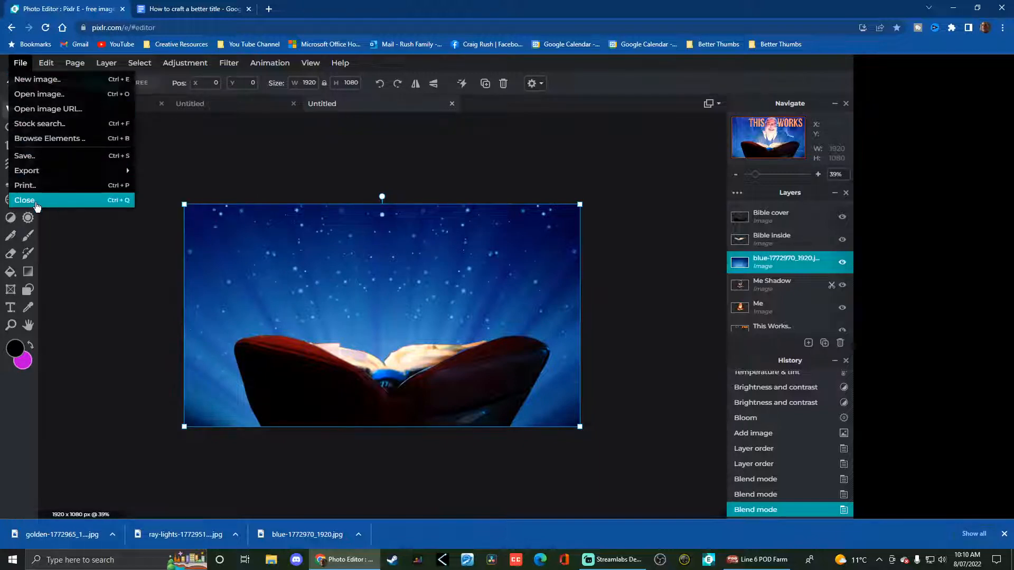
{"action": "left_click", "coordinate": [37, 201]}
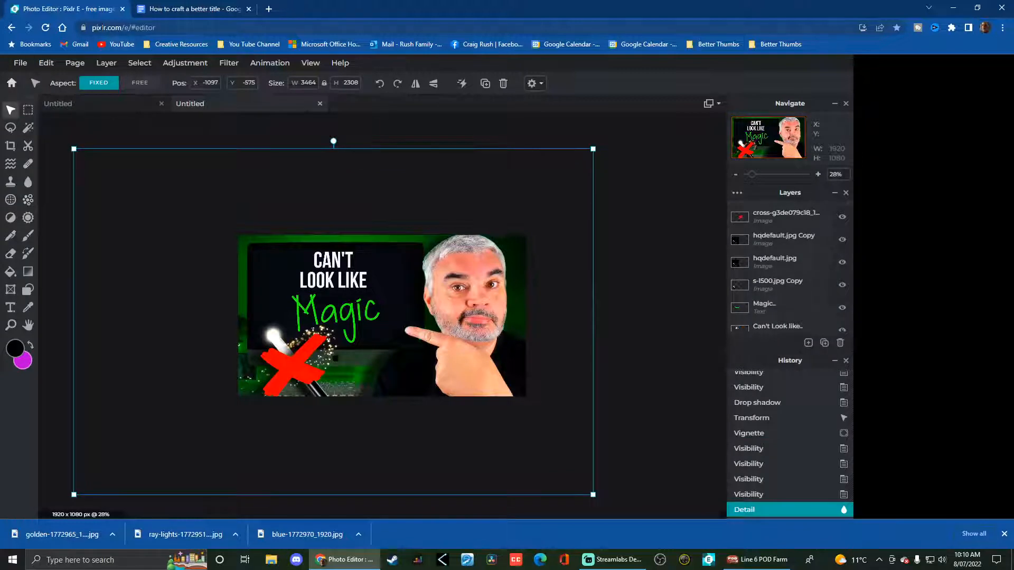
{"action": "left_click", "coordinate": [20, 63]}
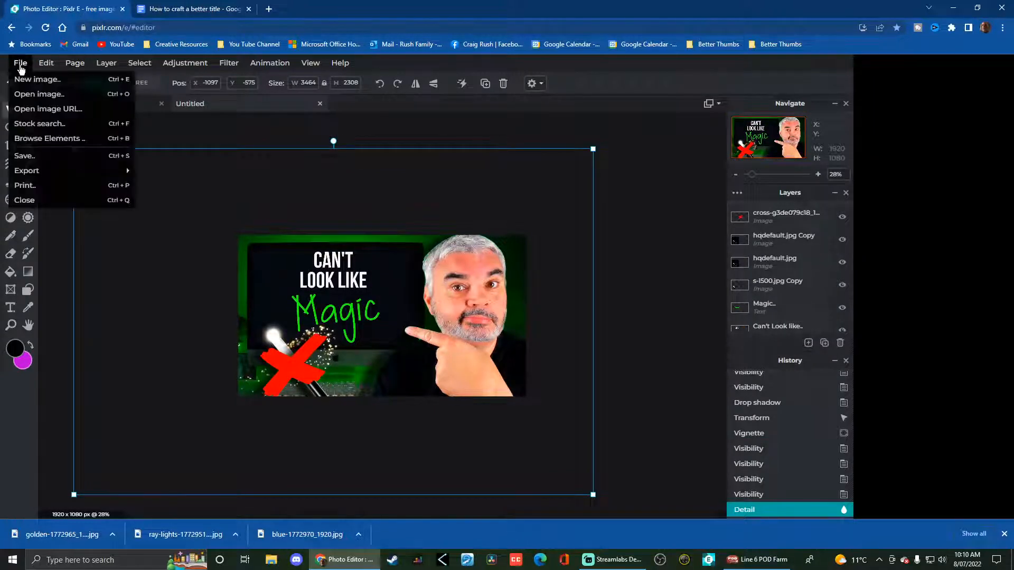
{"action": "left_click", "coordinate": [24, 201]}
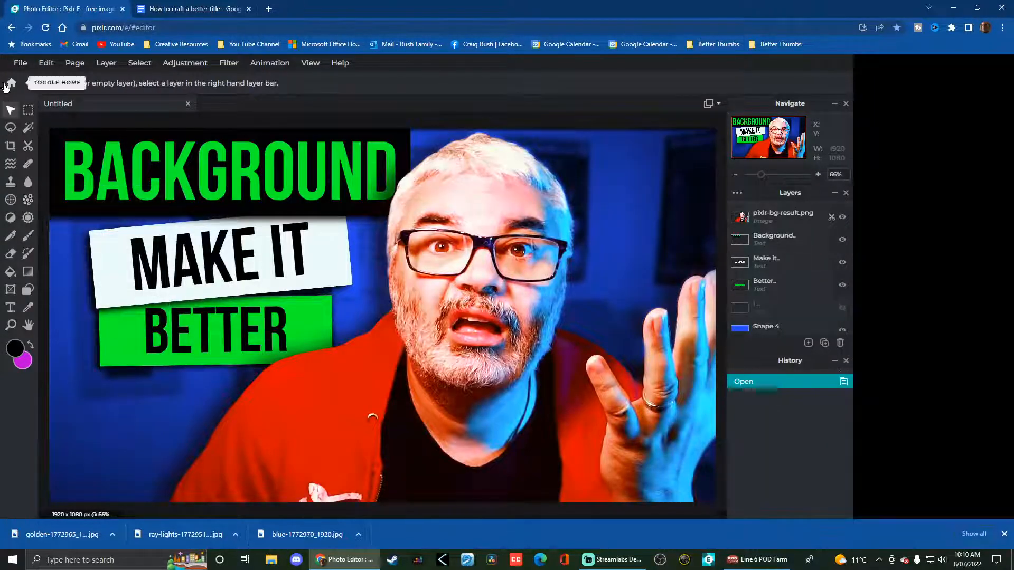
- Close the open "Background make it better" thumbnail project and its Pixlr browser tab
{"action": "left_click", "coordinate": [21, 64]}
{"action": "left_click", "coordinate": [23, 201]}
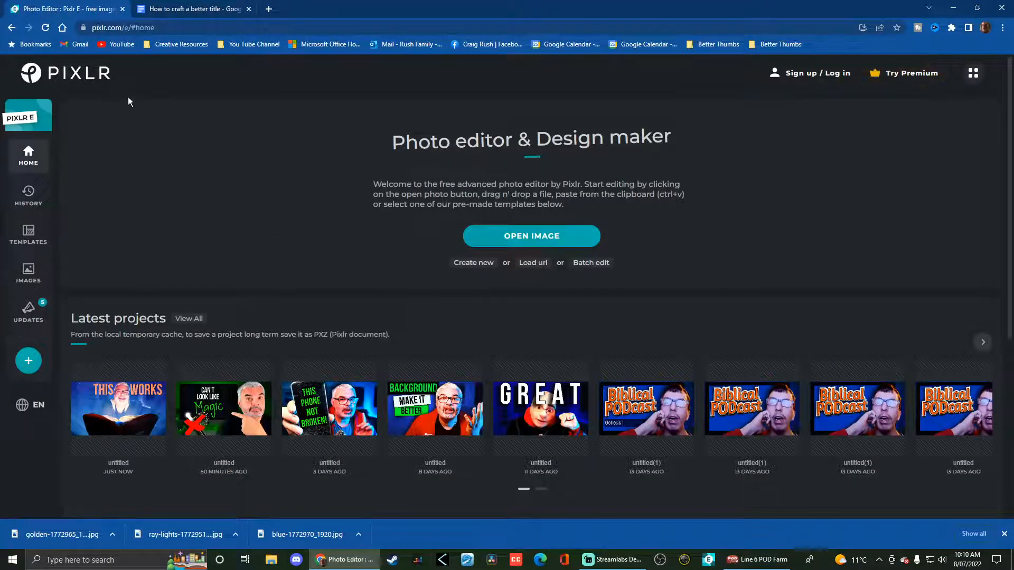
{"action": "left_click", "coordinate": [124, 11]}
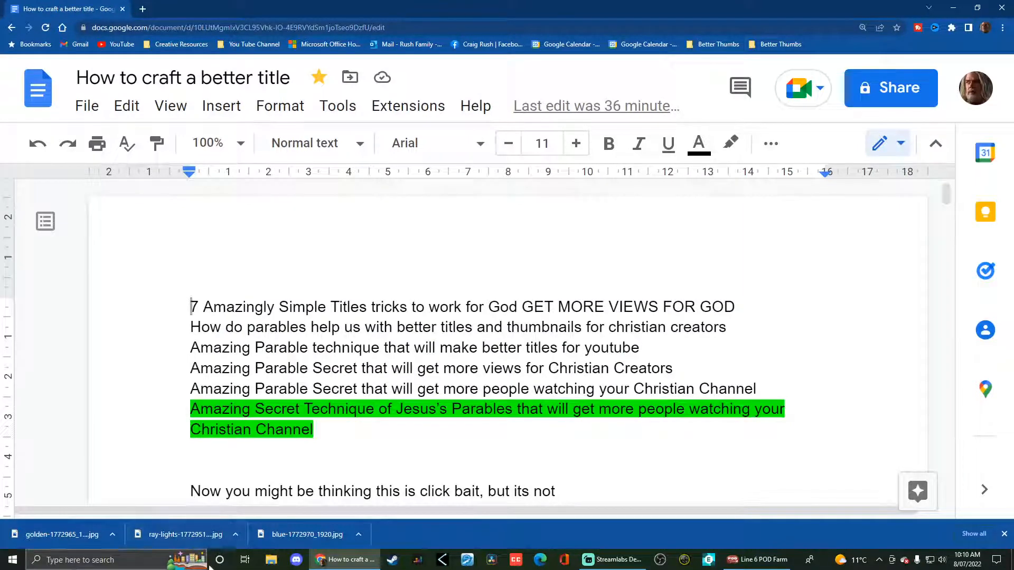
- Open the bookmarked Pixlr E editor in a new browser tab and load the most recent "THIS WORKS" project
{"action": "mouse_move", "coordinate": [342, 566]}
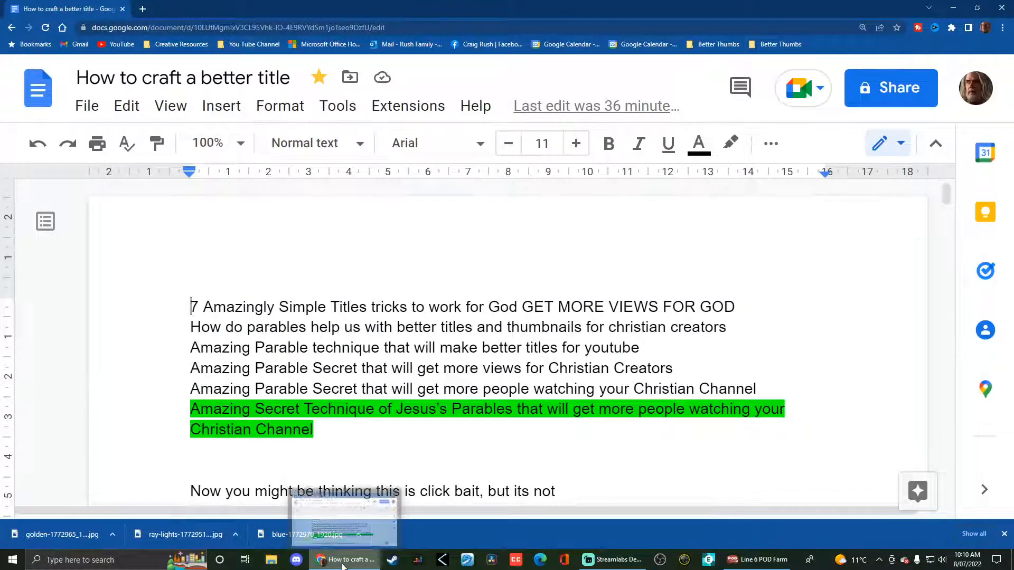
{"action": "left_click", "coordinate": [143, 9]}
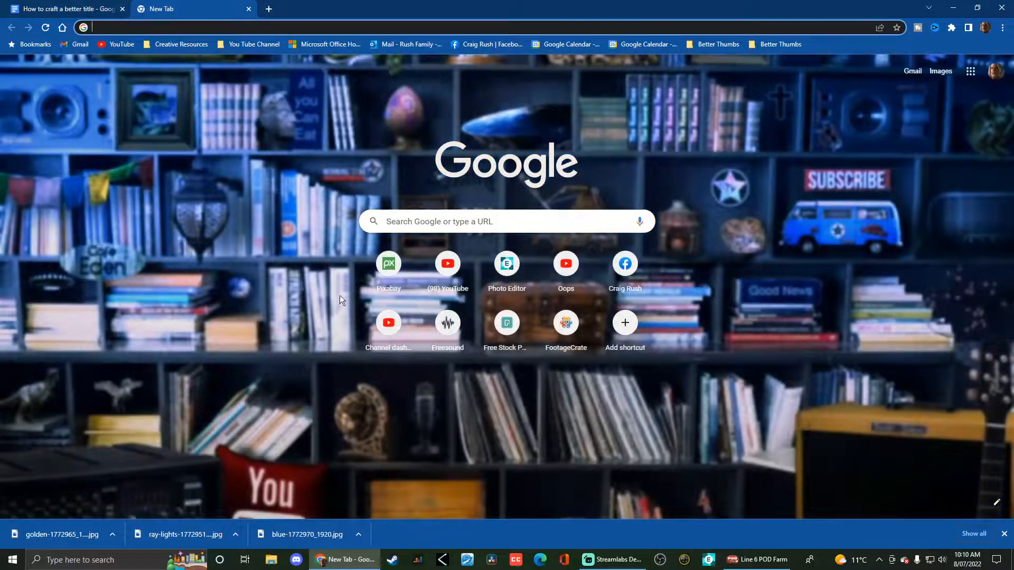
{"action": "left_click", "coordinate": [179, 45]}
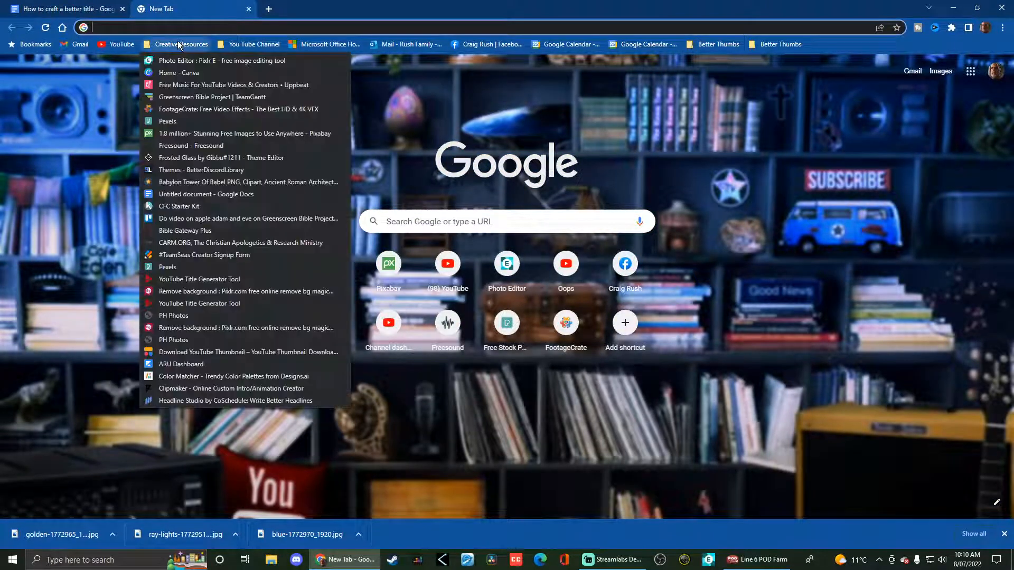
{"action": "left_click", "coordinate": [179, 62]}
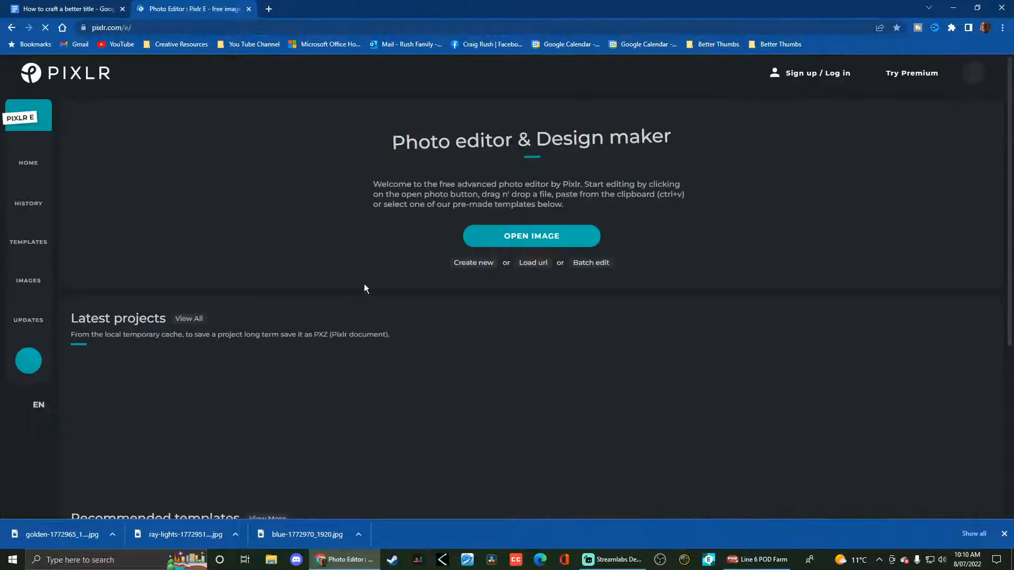
{"action": "left_click", "coordinate": [151, 409]}
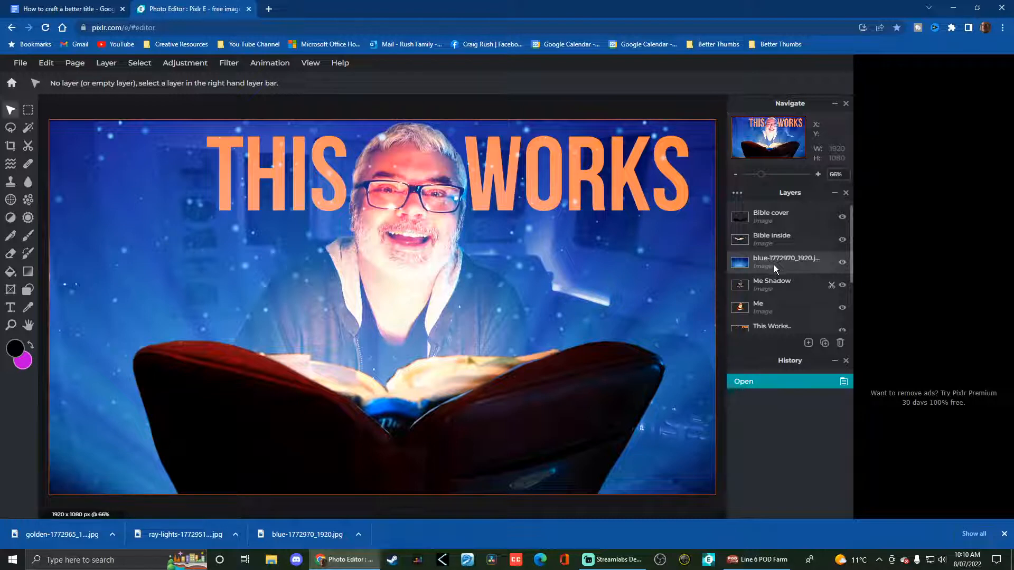
- Compare the image without and with the blue-1772970_1920.jpg layer by hiding it and showing it again
{"action": "left_click", "coordinate": [786, 261]}
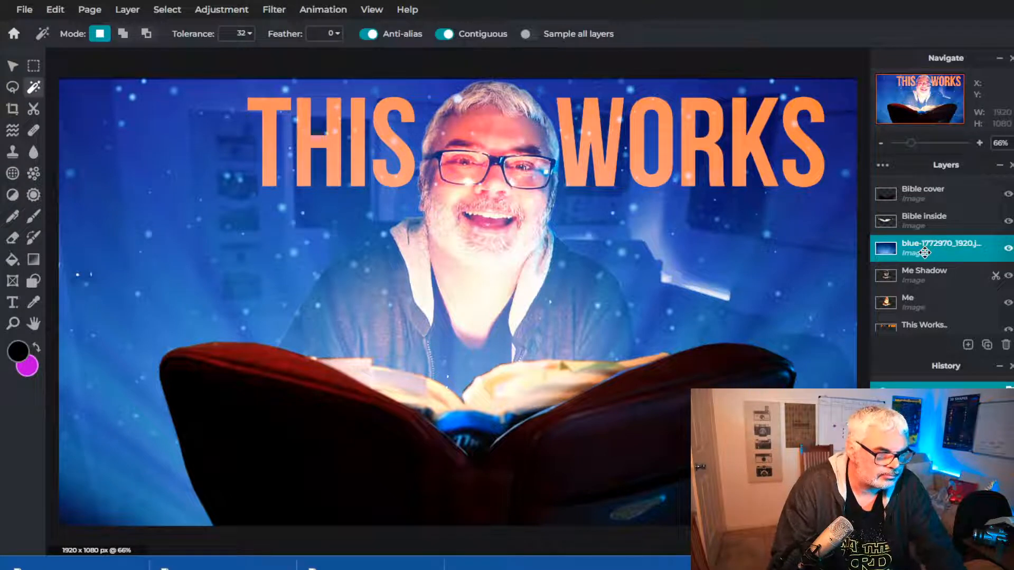
{"action": "left_click", "coordinate": [1008, 247]}
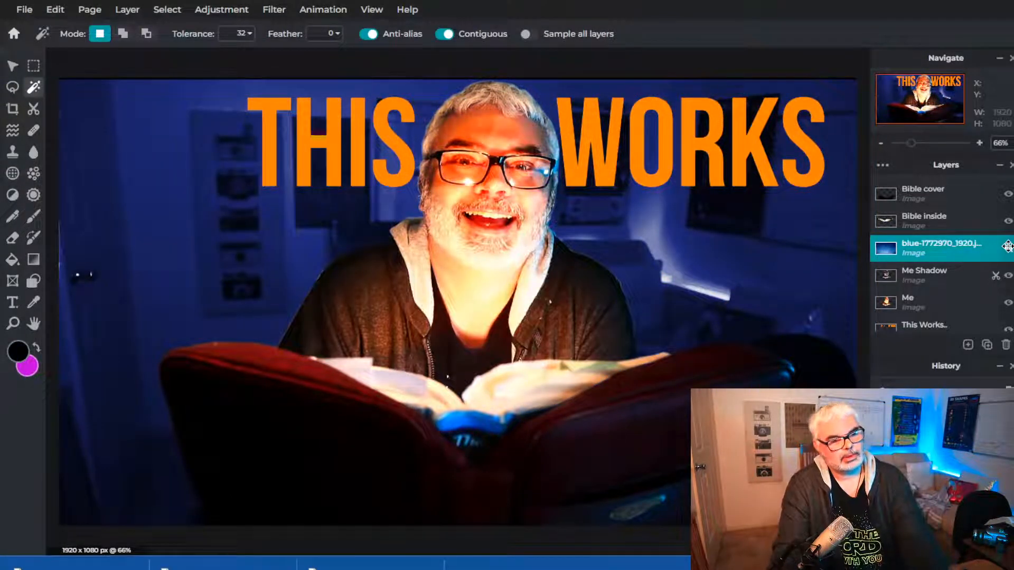
{"action": "left_click", "coordinate": [1007, 247]}
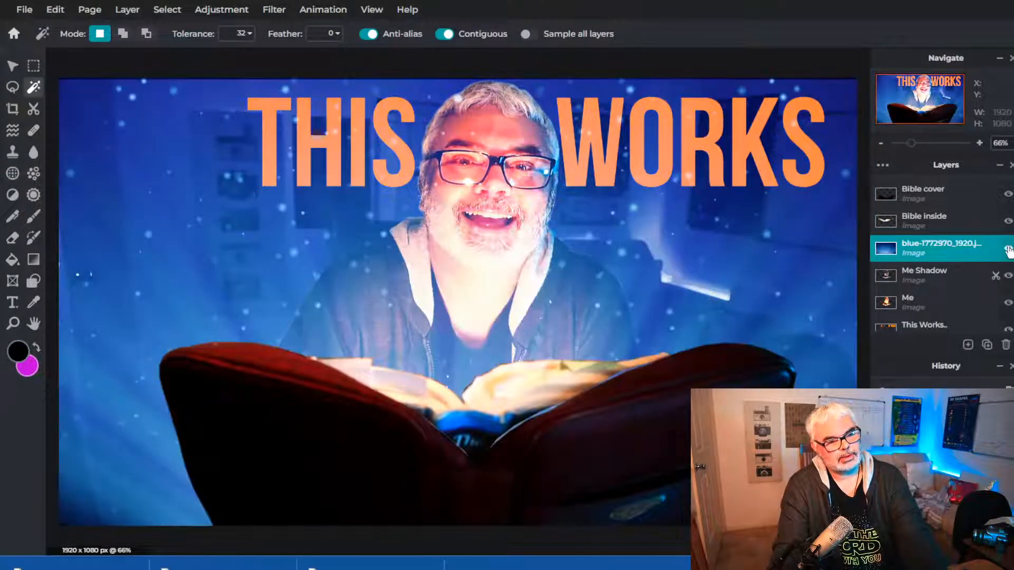
- Try the Multiply, Overlay, Darken and Color-dodge blend modes on the blue-1772970_1920.jpg layer
{"action": "left_click", "coordinate": [914, 248]}
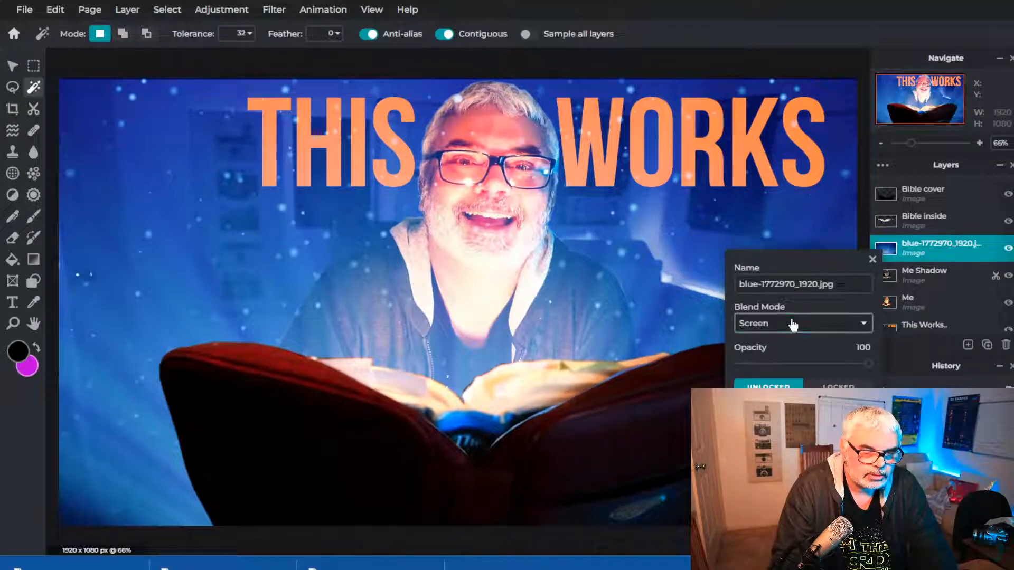
{"action": "left_click", "coordinate": [777, 353]}
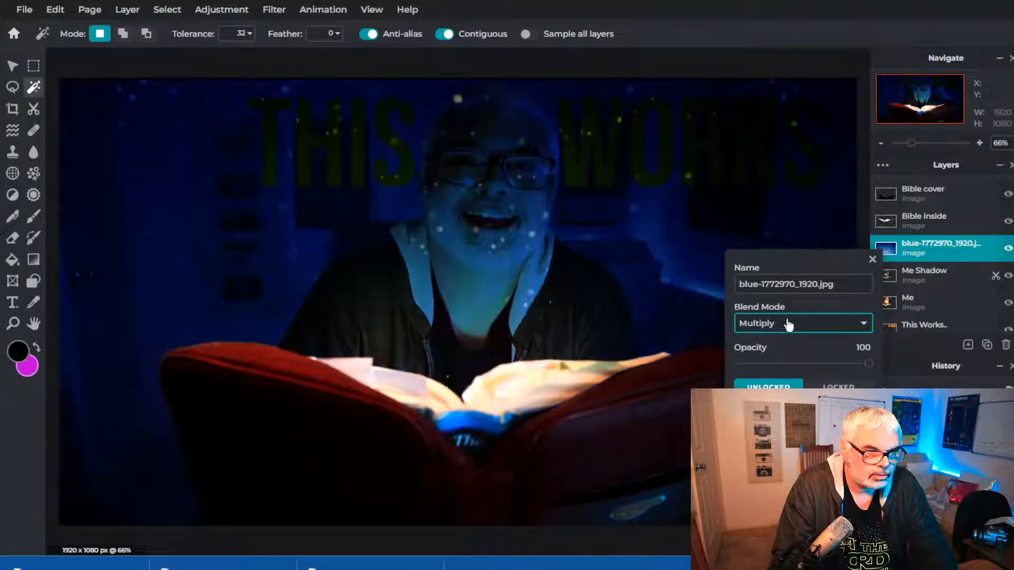
{"action": "key", "text": "Down"}
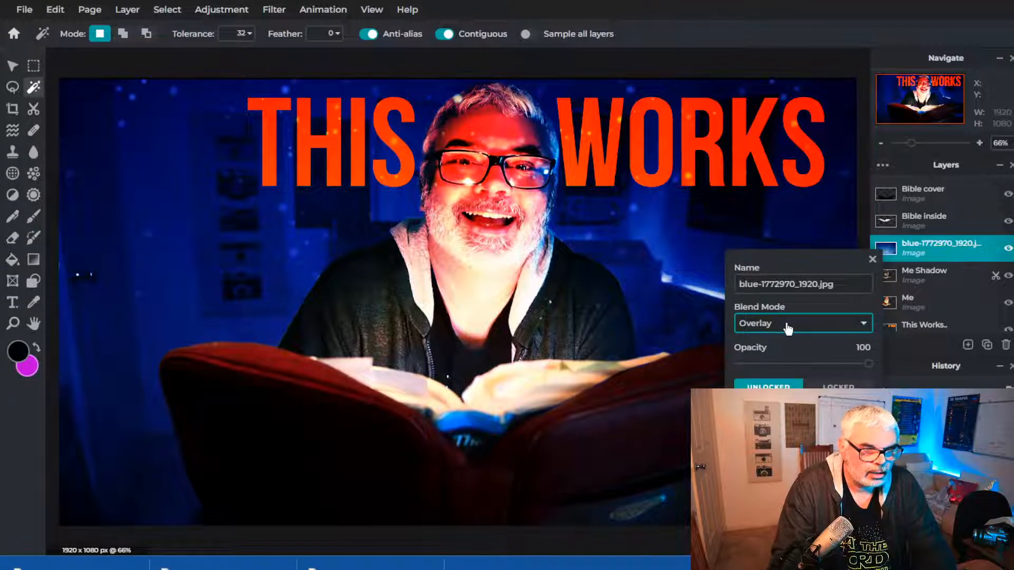
{"action": "key", "text": "Up"}
{"action": "key", "text": "Up"}
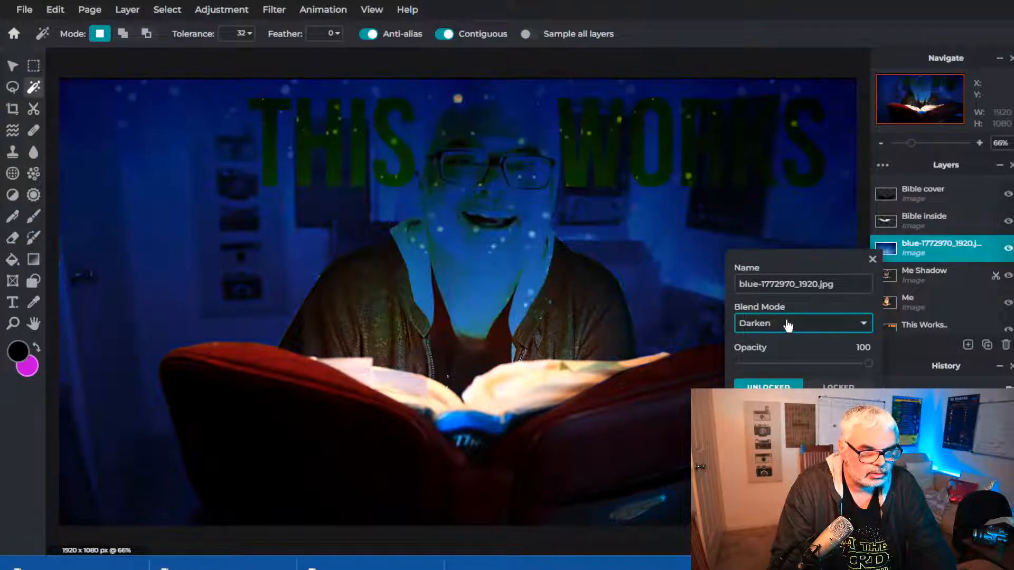
{"action": "key", "text": "Down"}
{"action": "key", "text": "Down"}
{"action": "key", "text": "Down"}
{"action": "key", "text": "Down"}
{"action": "key", "text": "Down"}
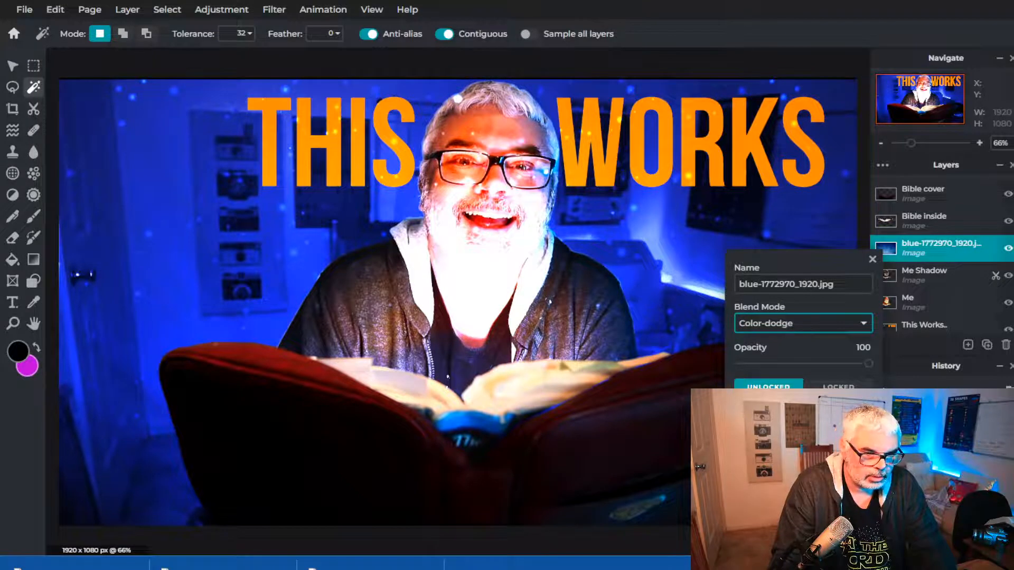
- Set the blue-1772970_1920.jpg layer's blend mode to Soft-light and its opacity to 52
{"action": "key", "text": "Down"}
{"action": "key", "text": "Down"}
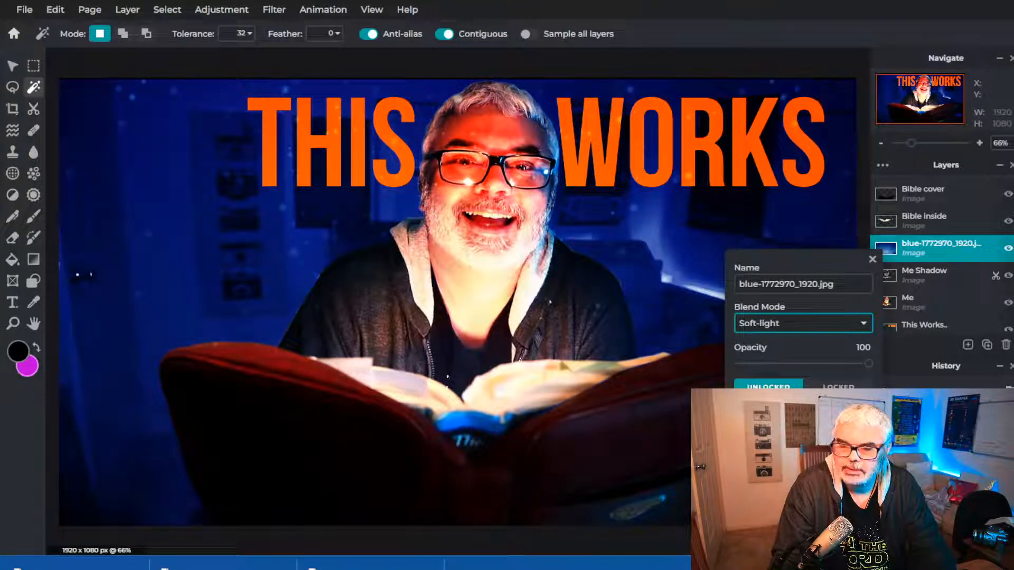
{"action": "left_click_drag", "start_coordinate": [869, 364], "coordinate": [807, 370]}
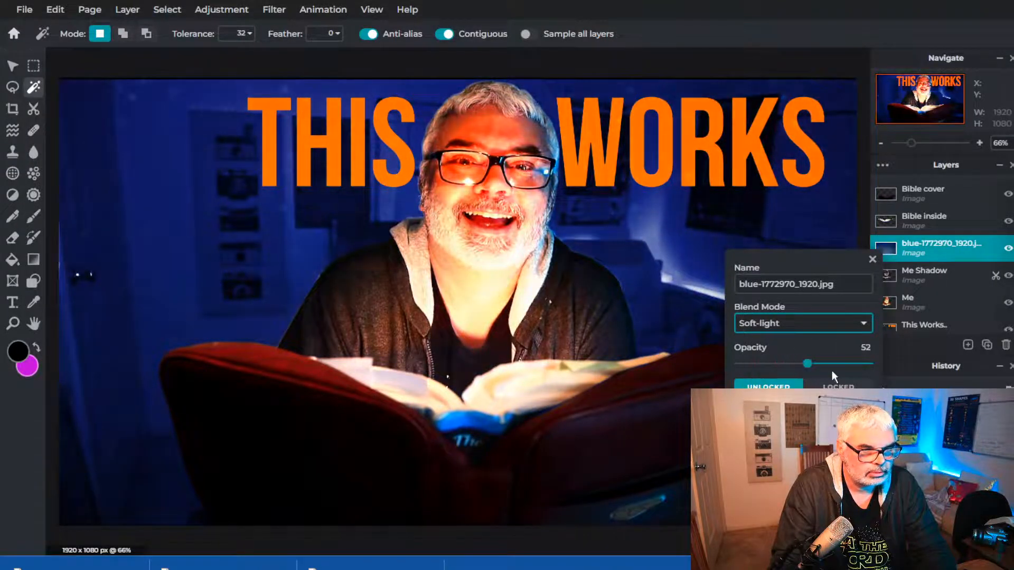
{"action": "left_click", "coordinate": [872, 261]}
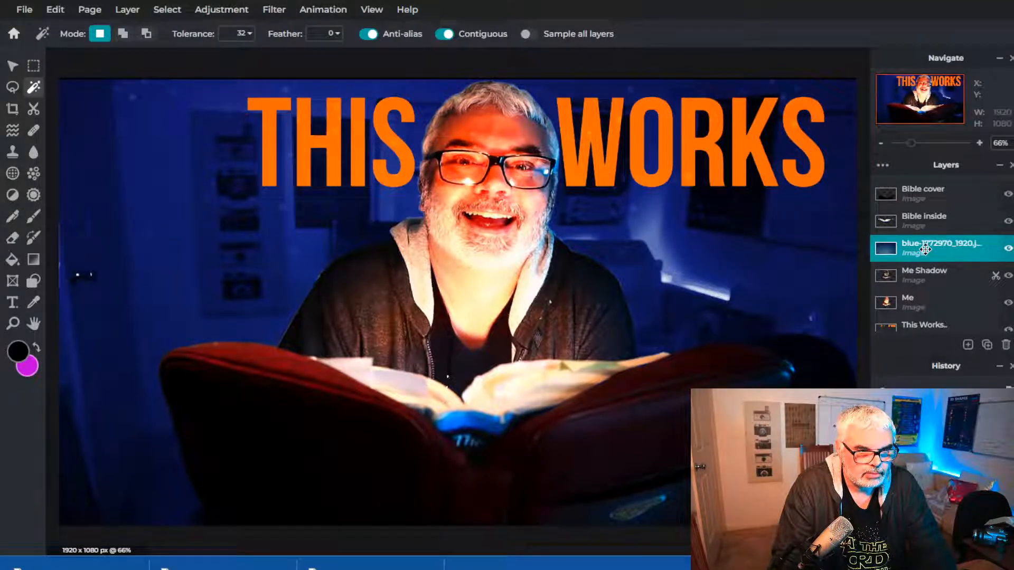
- Add golden-1772965_1920.jpg as an image layer above the blue light layer and set its blend mode to Screen
{"action": "left_click", "coordinate": [968, 345]}
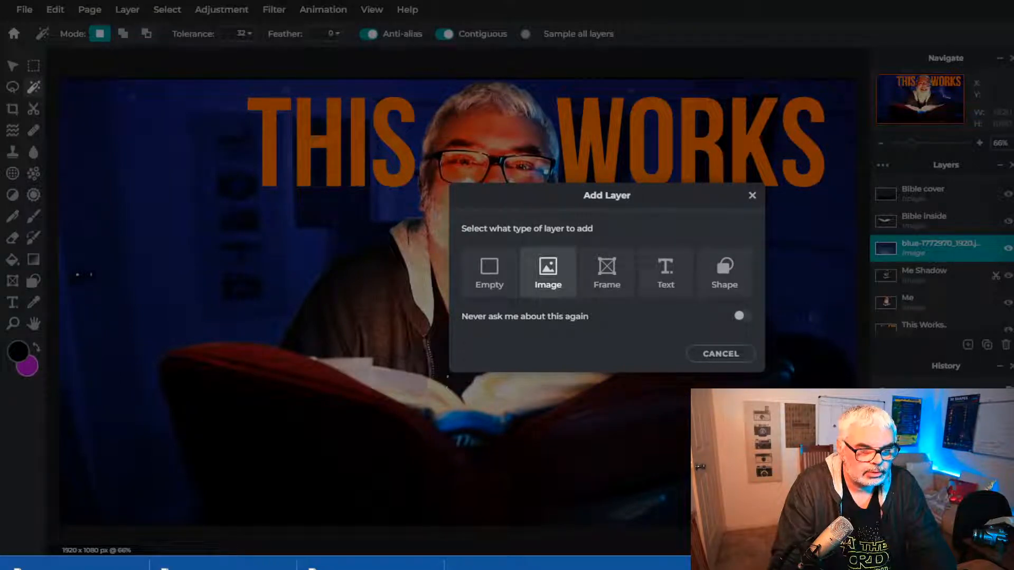
{"action": "left_click", "coordinate": [549, 273]}
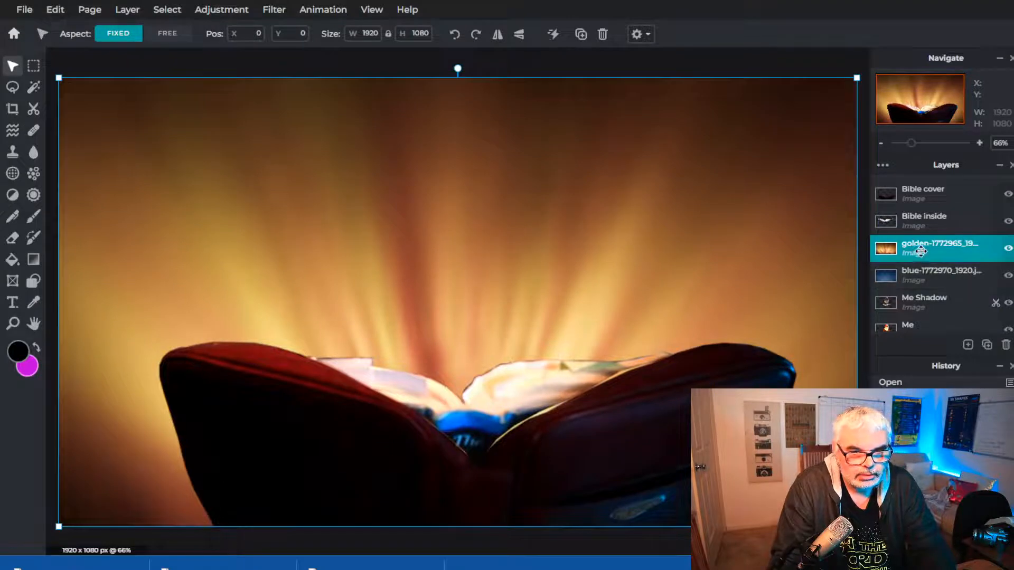
{"action": "left_click", "coordinate": [945, 247]}
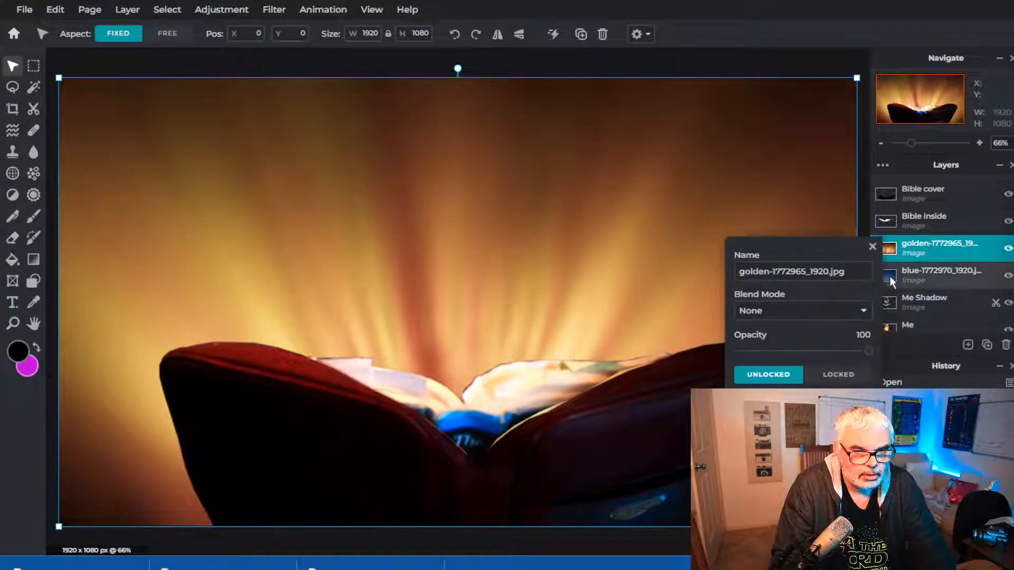
{"action": "left_click", "coordinate": [803, 313]}
{"action": "left_click", "coordinate": [764, 349]}
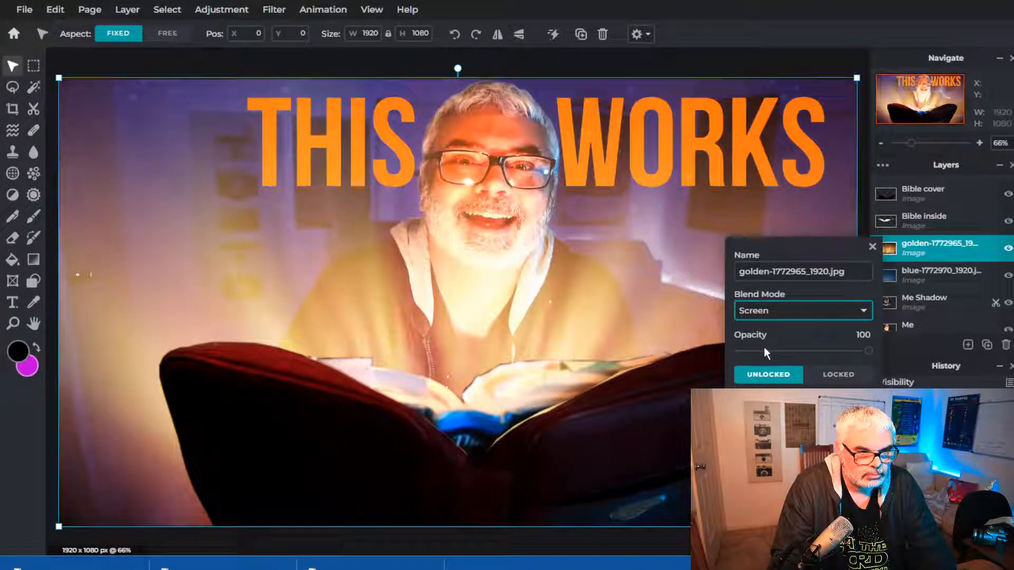
{"action": "left_click", "coordinate": [872, 247]}
- Hide the blue-1772970_1920.jpg layer
{"action": "left_click", "coordinate": [968, 286]}
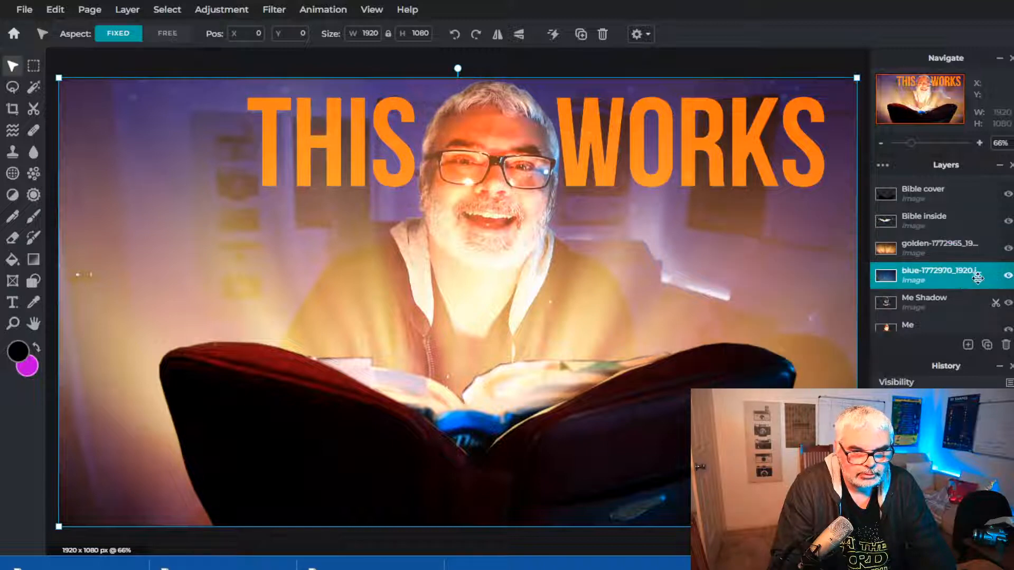
{"action": "left_click", "coordinate": [1008, 276]}
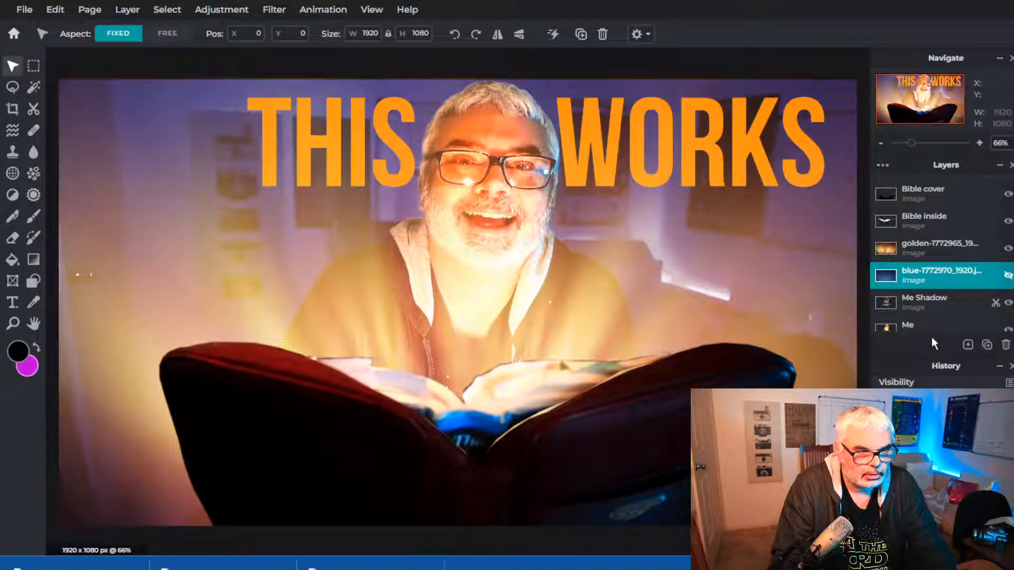
- Prepare the Draw mask tool for the golden light layer with a soft brush sized 770 px
{"action": "scroll", "coordinate": [826, 385], "scroll_direction": "down", "scroll_amount": 4}
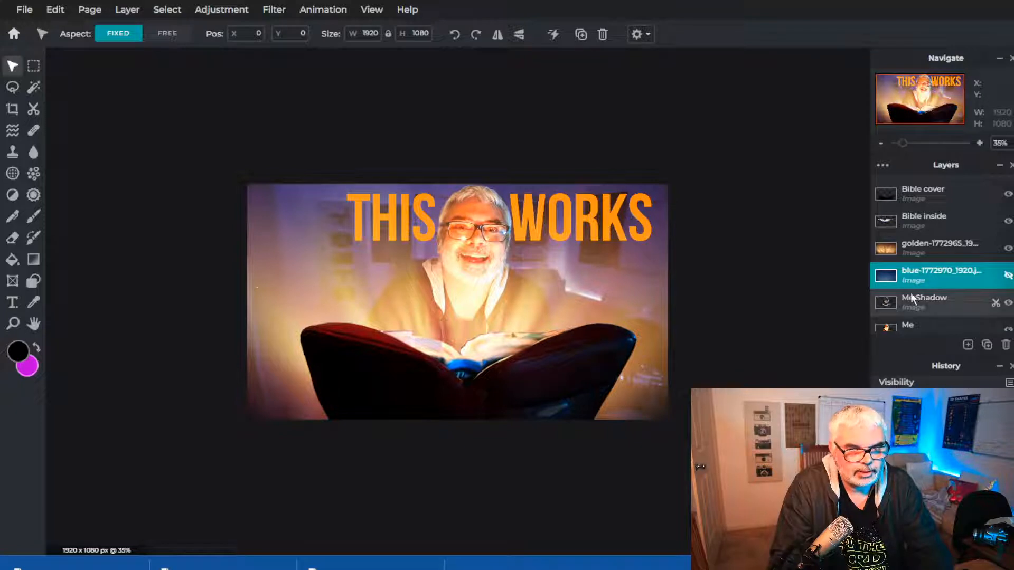
{"action": "left_click", "coordinate": [919, 252]}
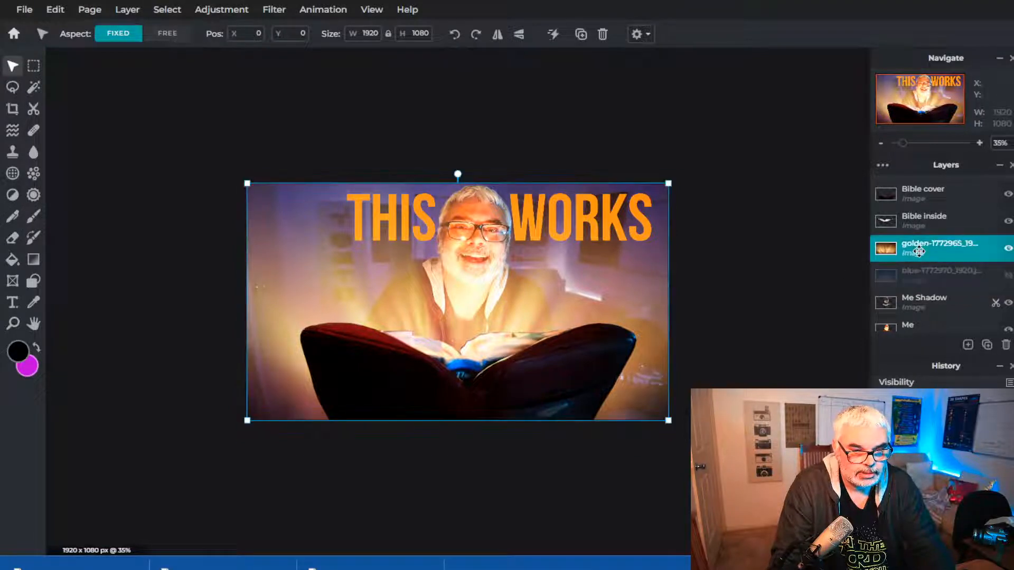
{"action": "left_click", "coordinate": [33, 109]}
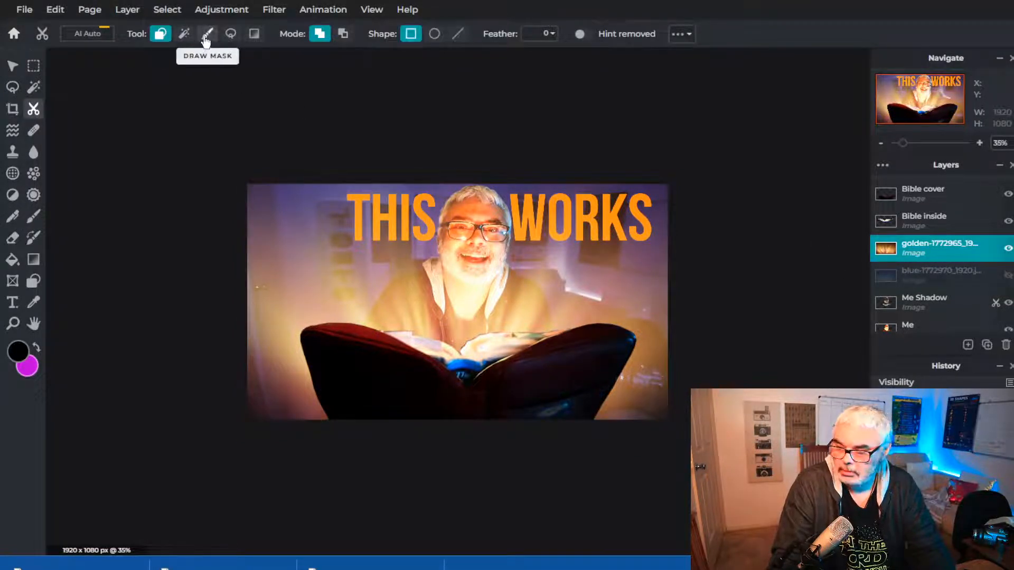
{"action": "left_click", "coordinate": [206, 35]}
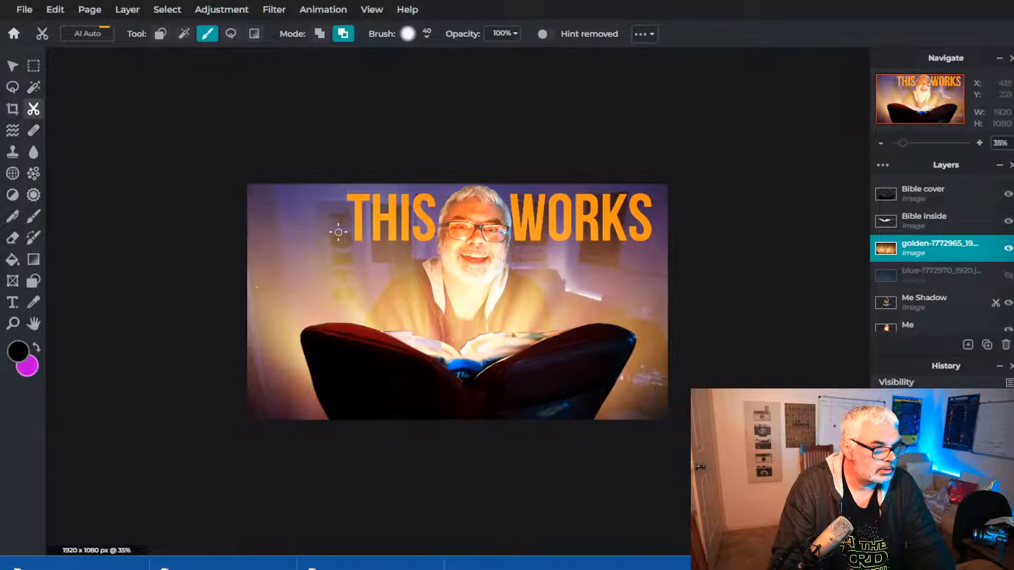
{"action": "left_click", "coordinate": [428, 36]}
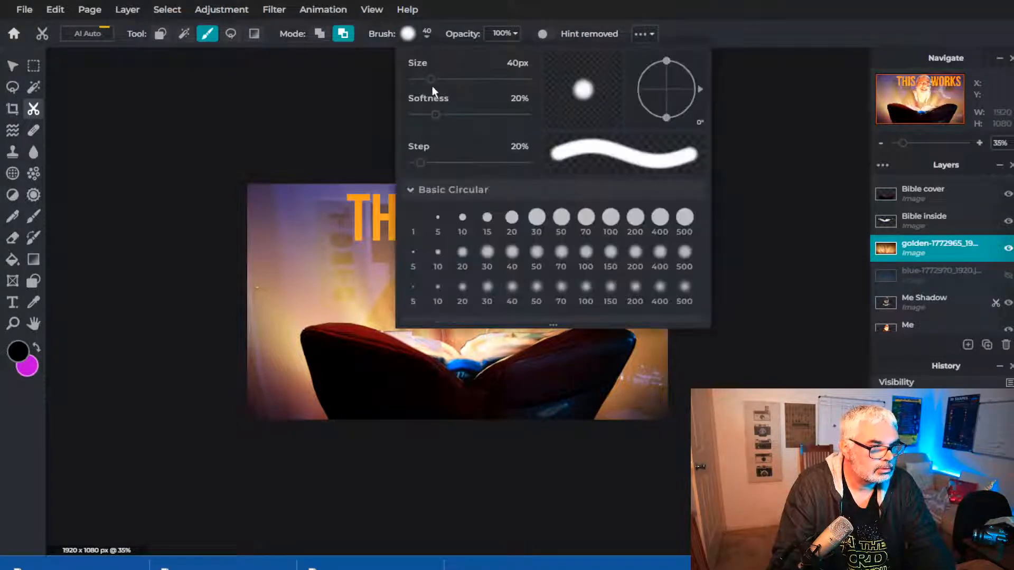
{"action": "left_click_drag", "start_coordinate": [432, 80], "coordinate": [472, 80]}
{"action": "mouse_move", "coordinate": [435, 114]}
{"action": "left_mouse_down"}
{"action": "mouse_move", "coordinate": [459, 113]}
{"action": "mouse_move", "coordinate": [513, 80]}
{"action": "left_mouse_up"}
{"action": "left_click", "coordinate": [429, 36]}
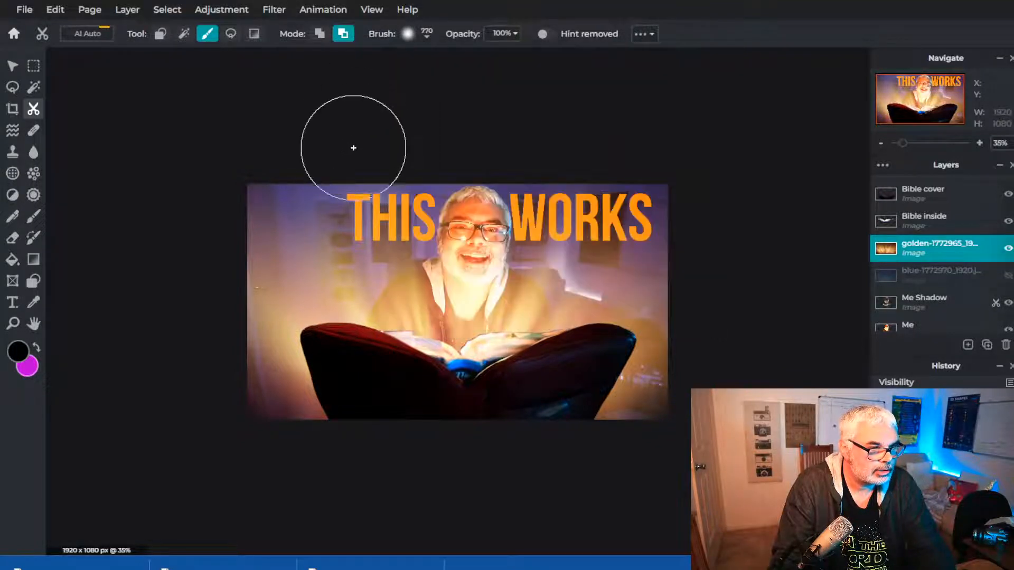
- Mask out the golden light along the sides, lower corners and title area, leaving the glow above the open book
{"action": "mouse_move", "coordinate": [266, 300]}
{"action": "left_mouse_down"}
{"action": "mouse_move", "coordinate": [263, 375]}
{"action": "mouse_move", "coordinate": [294, 467]}
{"action": "left_mouse_up"}
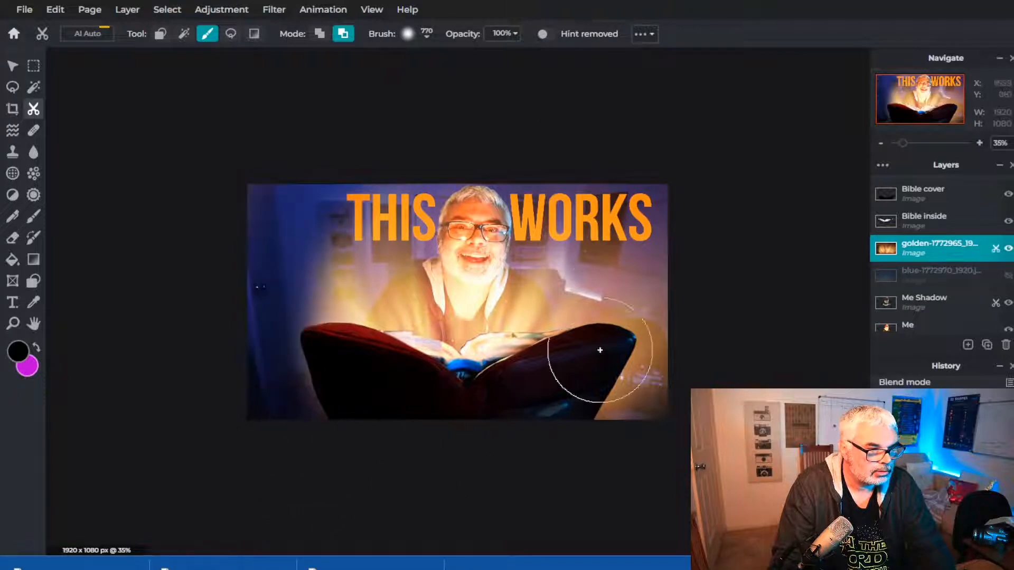
{"action": "left_click_drag", "start_coordinate": [653, 299], "coordinate": [618, 468]}
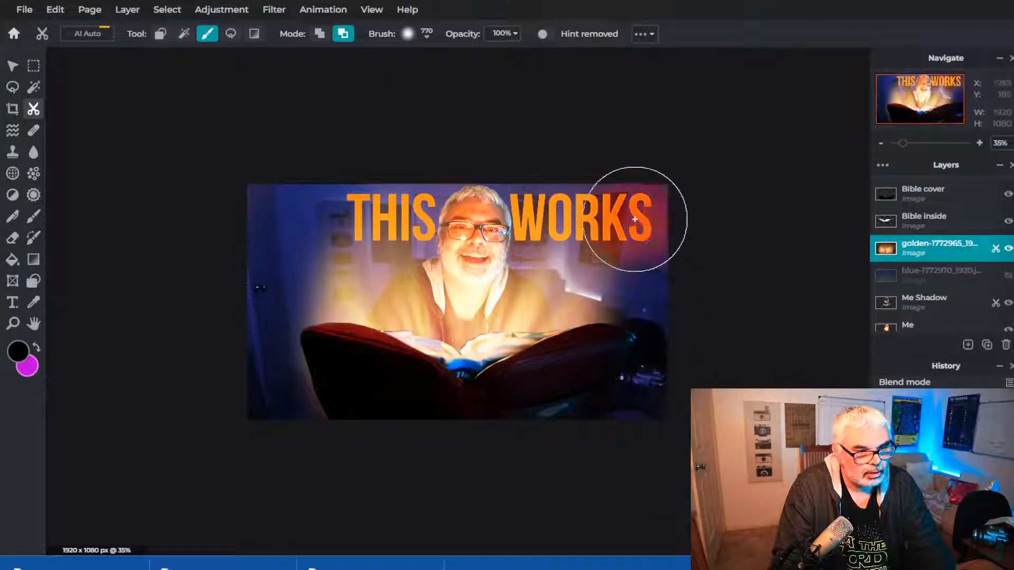
{"action": "mouse_move", "coordinate": [287, 277]}
{"action": "left_mouse_down"}
{"action": "mouse_move", "coordinate": [281, 408]}
{"action": "mouse_move", "coordinate": [333, 501]}
{"action": "mouse_move", "coordinate": [327, 520]}
{"action": "left_mouse_up"}
{"action": "mouse_move", "coordinate": [276, 401]}
{"action": "left_mouse_down"}
{"action": "mouse_move", "coordinate": [374, 461]}
{"action": "mouse_move", "coordinate": [331, 460]}
{"action": "left_mouse_up"}
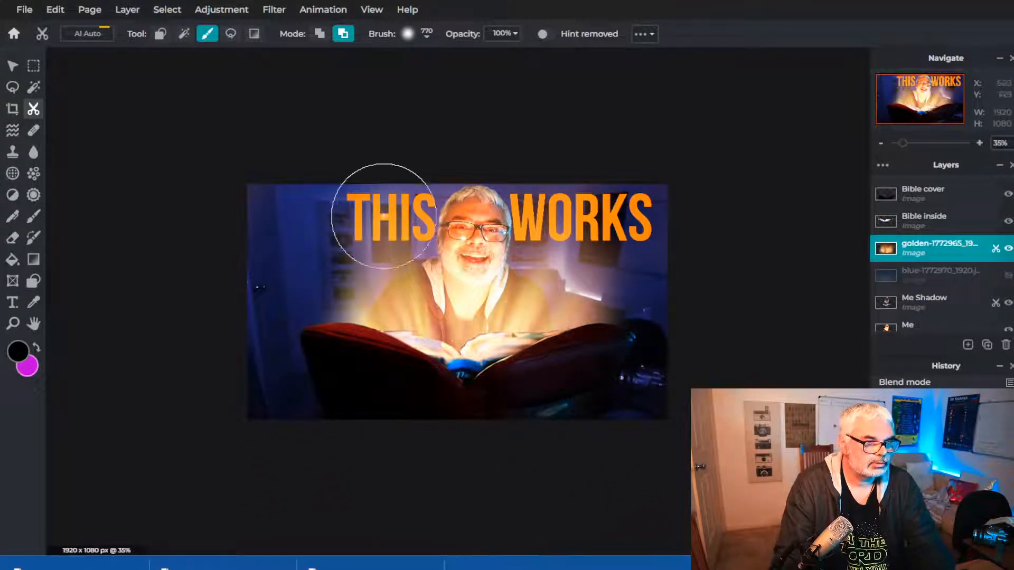
{"action": "left_click_drag", "start_coordinate": [385, 199], "coordinate": [581, 222]}
{"action": "mouse_move", "coordinate": [319, 264]}
{"action": "left_mouse_down"}
{"action": "mouse_move", "coordinate": [402, 233]}
{"action": "mouse_move", "coordinate": [665, 236]}
{"action": "left_mouse_up"}
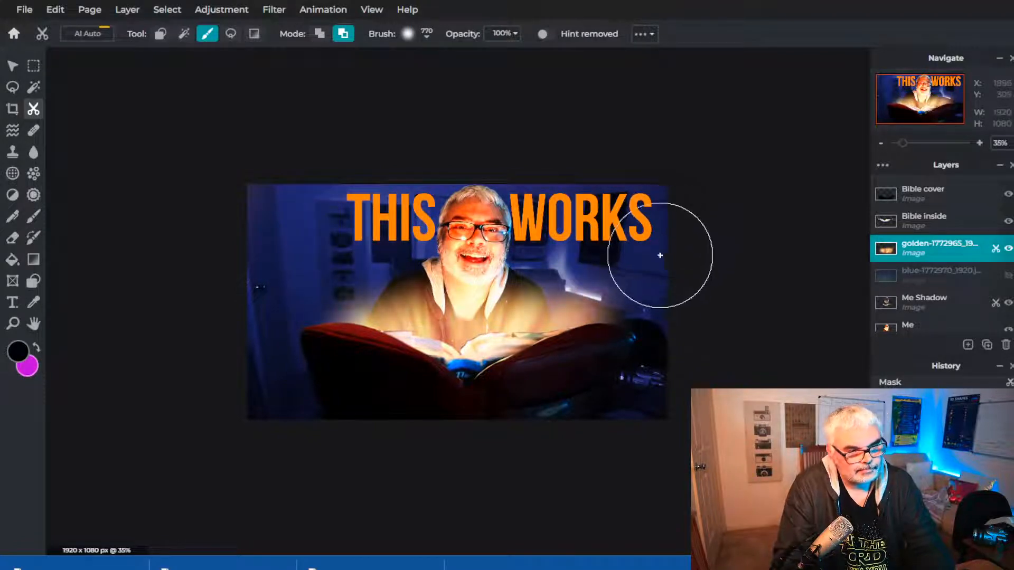
{"action": "scroll", "coordinate": [559, 431], "scroll_direction": "up", "scroll_amount": 2}
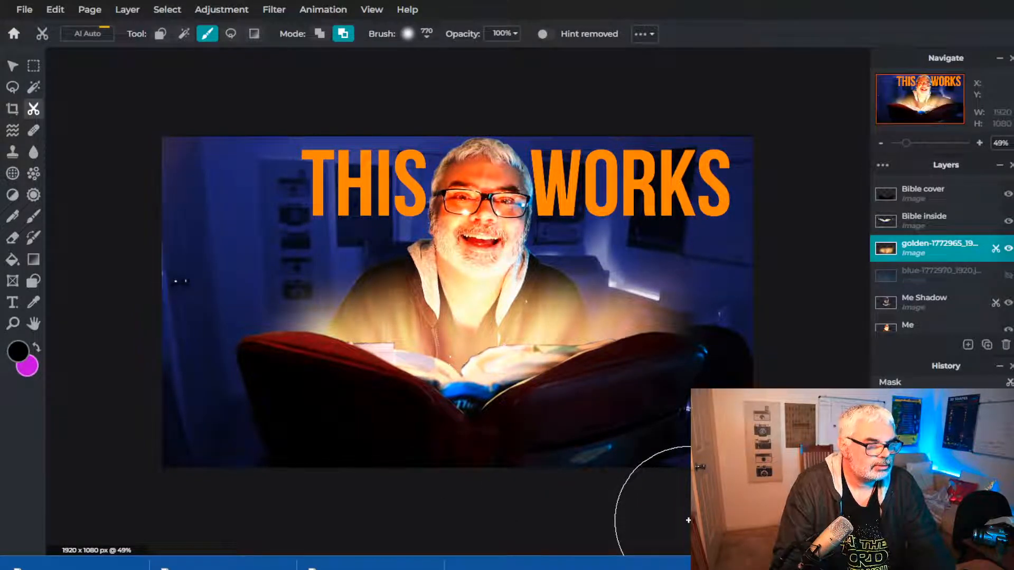
- Hide the golden light layer and add light-1330837_1920.jpg as an image layer above it, aligned over the canvas
{"action": "left_click", "coordinate": [1008, 249]}
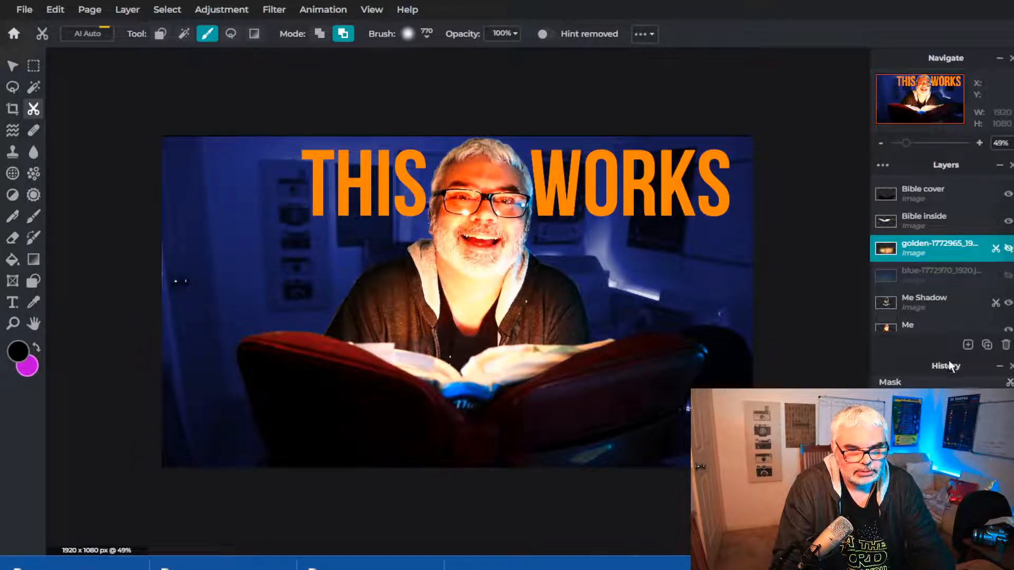
{"action": "left_click", "coordinate": [968, 345]}
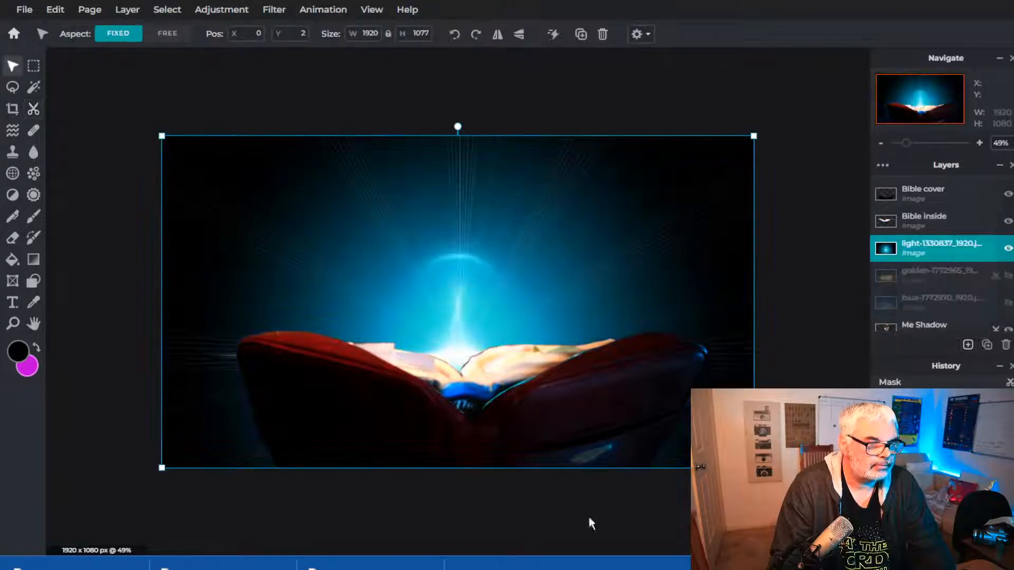
{"action": "left_click_drag", "start_coordinate": [474, 188], "coordinate": [470, 210]}
- Set the light-1330837_1920.jpg layer's blend mode to Screen
{"action": "double_click", "coordinate": [922, 247]}
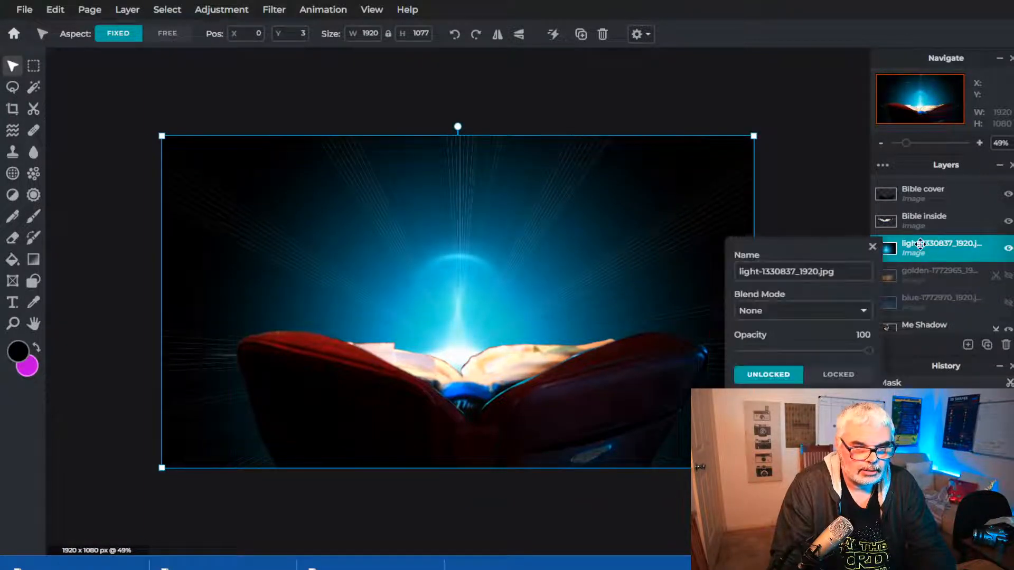
{"action": "left_click", "coordinate": [765, 347]}
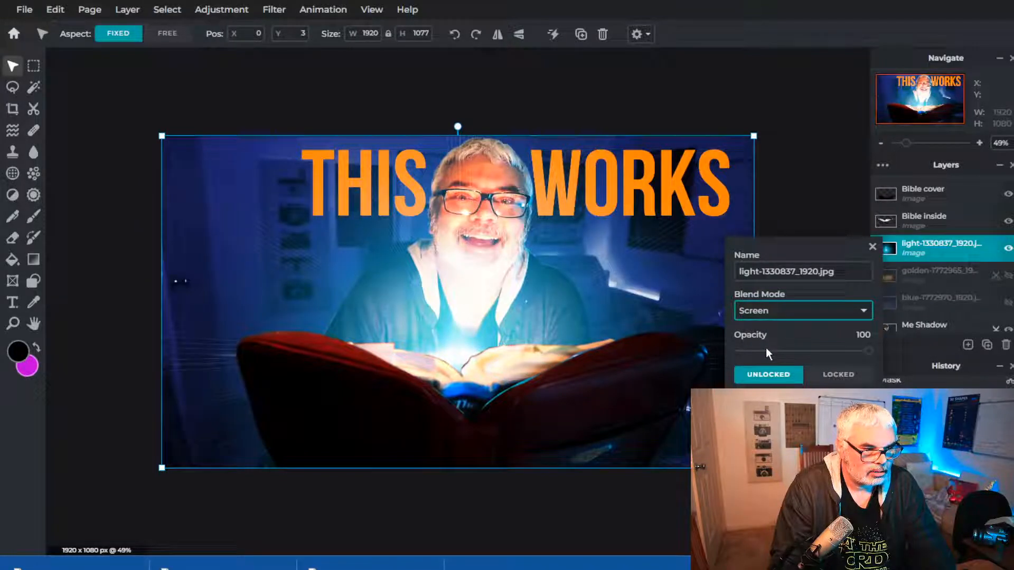
{"action": "left_click", "coordinate": [872, 247]}
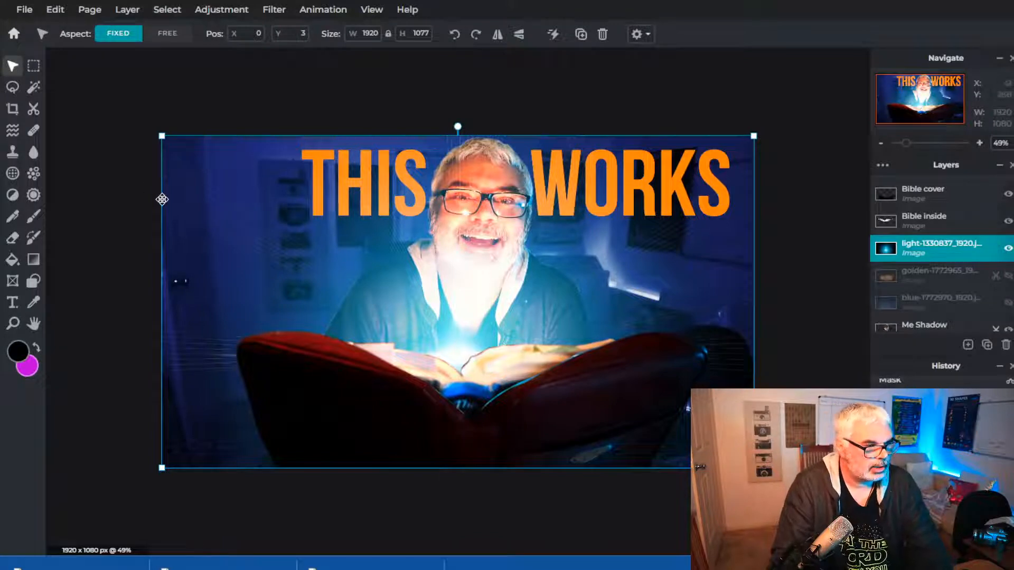
- Shift the new light layer down behind the book to X 13, Y 305 and try adjusting its opacity
{"action": "left_click_drag", "start_coordinate": [181, 222], "coordinate": [191, 321]}
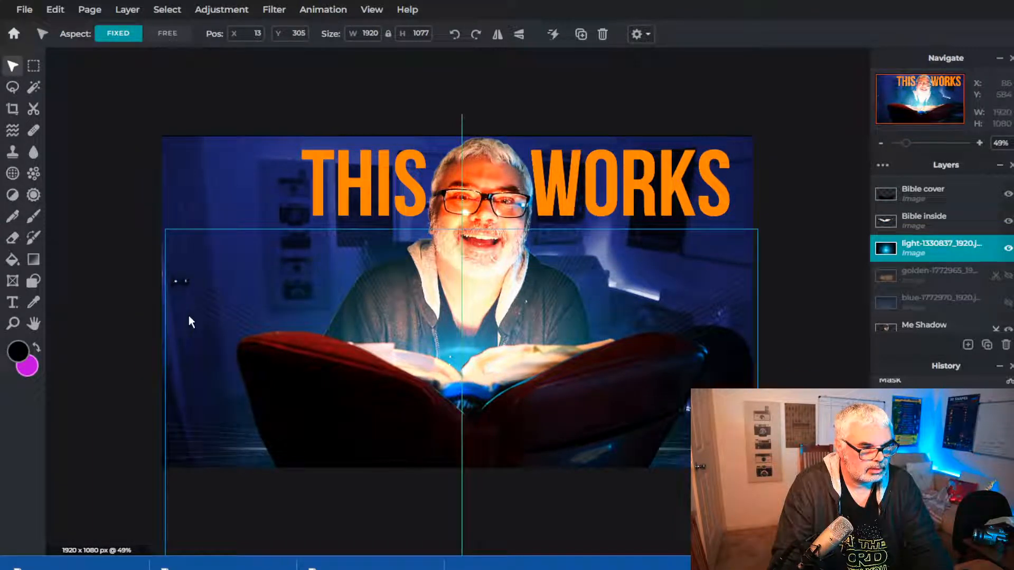
{"action": "left_click_drag", "start_coordinate": [188, 317], "coordinate": [188, 316]}
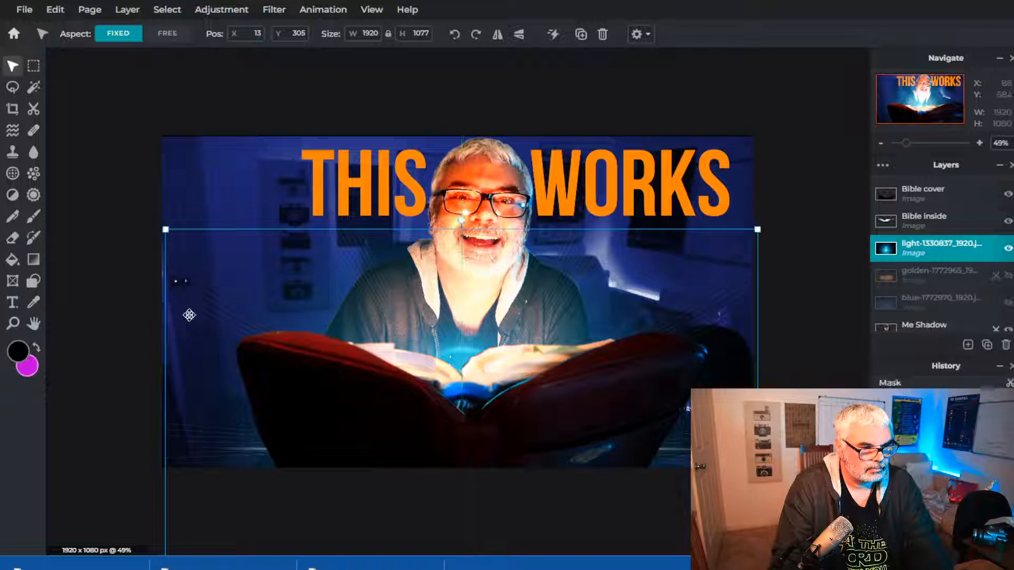
{"action": "left_click", "coordinate": [933, 250]}
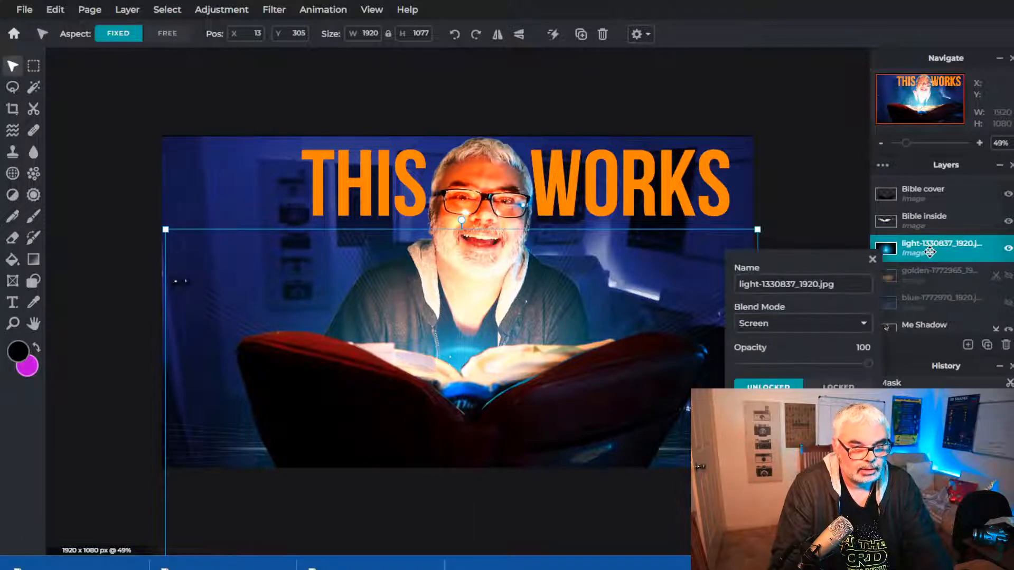
{"action": "mouse_move", "coordinate": [866, 366]}
{"action": "left_mouse_down"}
{"action": "mouse_move", "coordinate": [779, 368]}
{"action": "mouse_move", "coordinate": [884, 359]}
{"action": "left_mouse_up"}
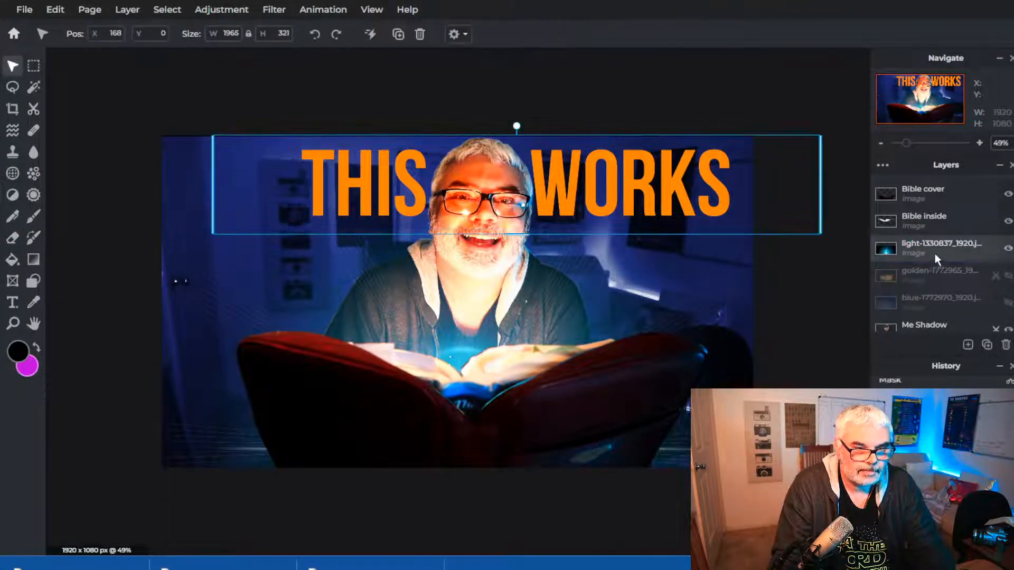
- Place the light-1330837_1920.jpg layer above Bible cover and centre its flare on the book's spine at X 0, Y 59
{"action": "left_click_drag", "start_coordinate": [935, 254], "coordinate": [926, 218]}
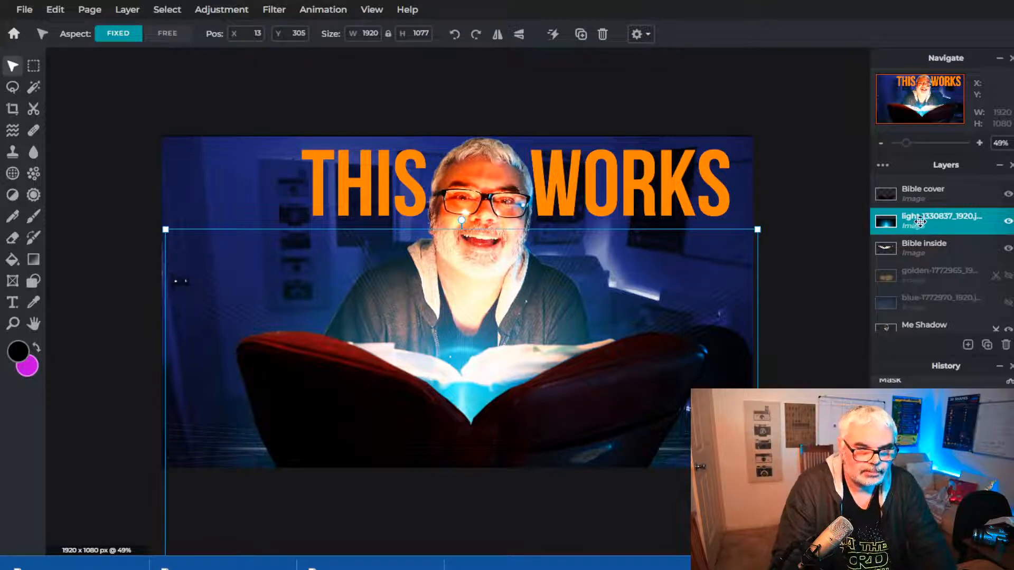
{"action": "left_click_drag", "start_coordinate": [922, 221], "coordinate": [923, 197]}
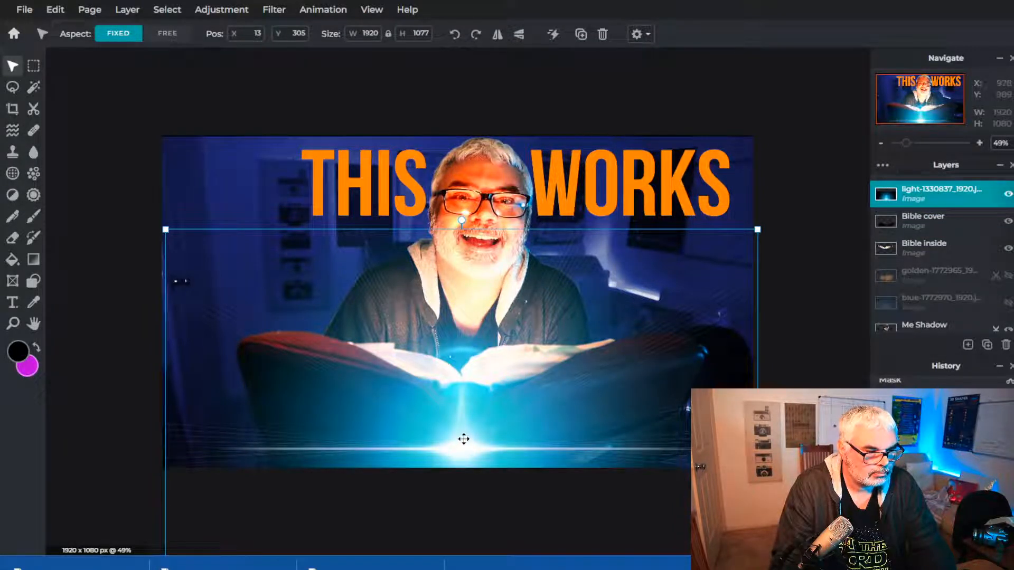
{"action": "left_click_drag", "start_coordinate": [463, 453], "coordinate": [462, 374]}
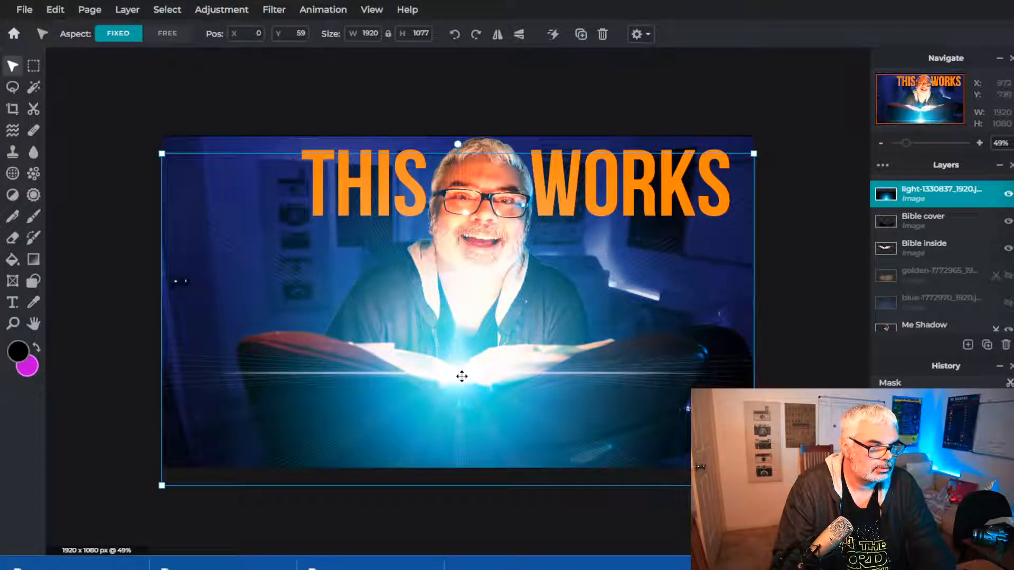
- Try out the opacity of the light-1330837_1920.jpg layer and leave it at 100
{"action": "left_click", "coordinate": [947, 192]}
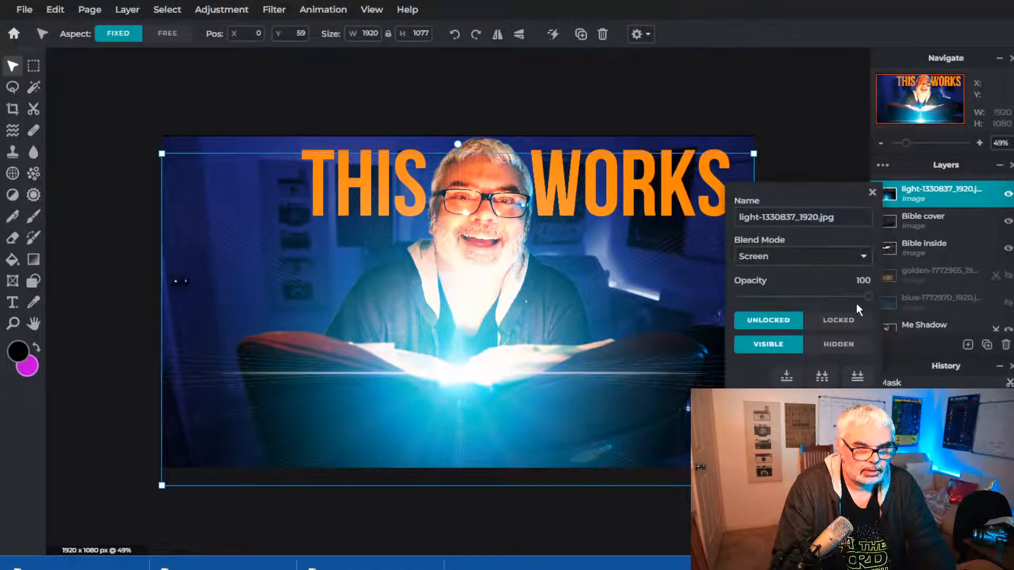
{"action": "mouse_move", "coordinate": [857, 305]}
{"action": "left_mouse_down"}
{"action": "mouse_move", "coordinate": [791, 306]}
{"action": "mouse_move", "coordinate": [867, 309]}
{"action": "left_mouse_up"}
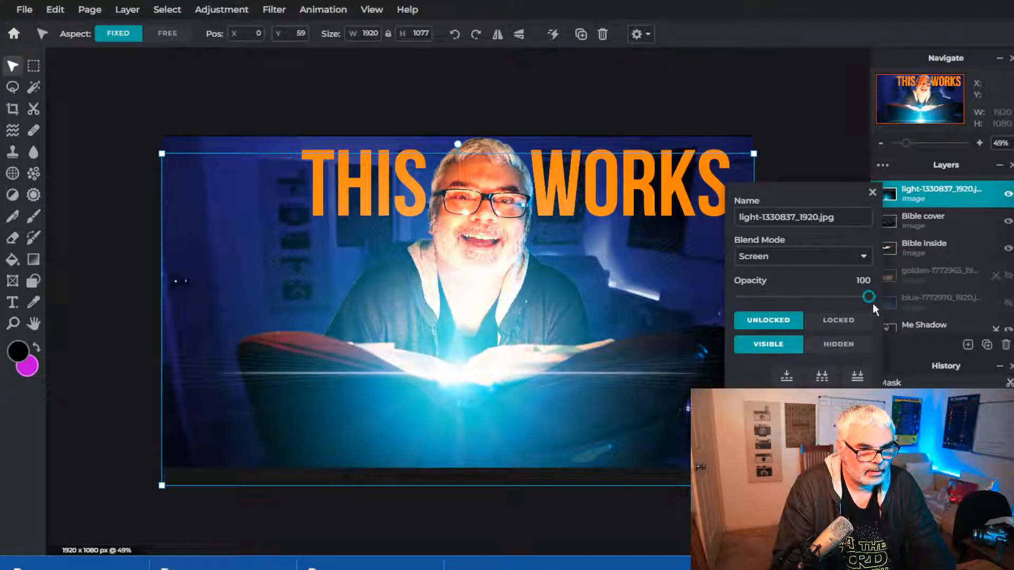
{"action": "left_click", "coordinate": [872, 191]}
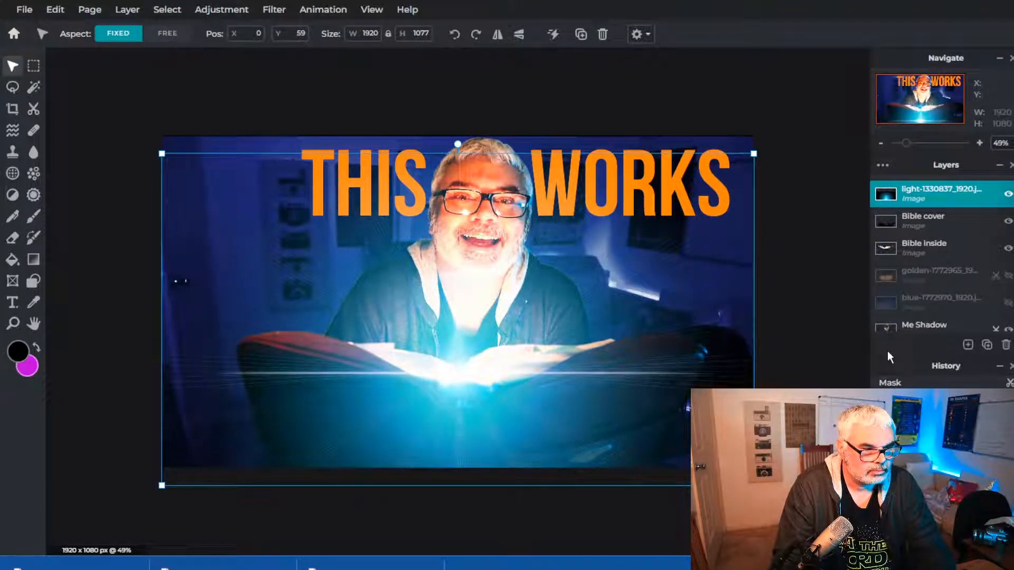
- Mask out part of the blue light across the upper image with the 770 px Draw mask brush
{"action": "left_click", "coordinate": [33, 109]}
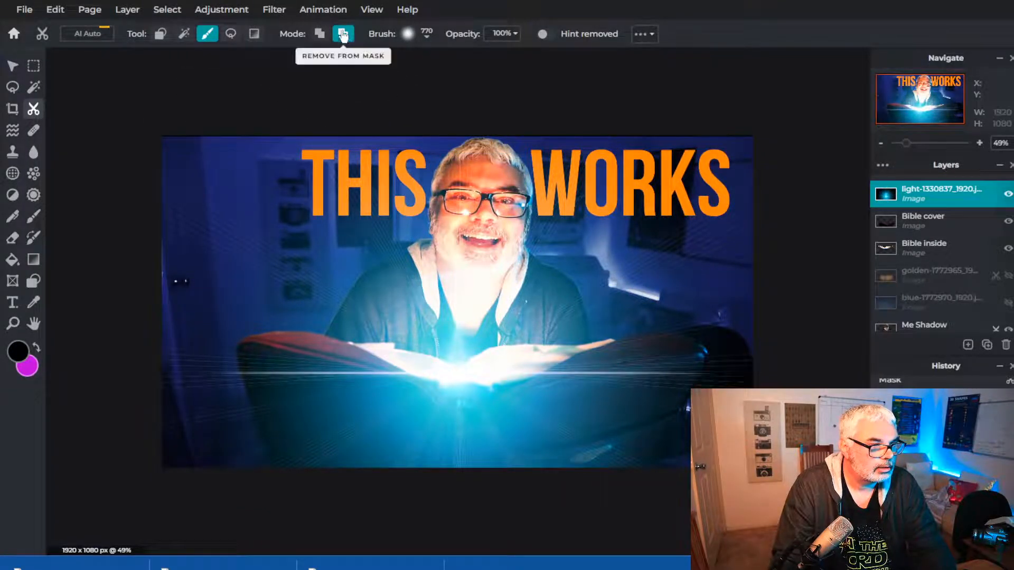
{"action": "mouse_move", "coordinate": [169, 196]}
{"action": "left_mouse_down"}
{"action": "mouse_move", "coordinate": [399, 147]}
{"action": "mouse_move", "coordinate": [565, 173]}
{"action": "mouse_move", "coordinate": [720, 218]}
{"action": "mouse_move", "coordinate": [797, 298]}
{"action": "mouse_move", "coordinate": [776, 299]}
{"action": "left_mouse_up"}
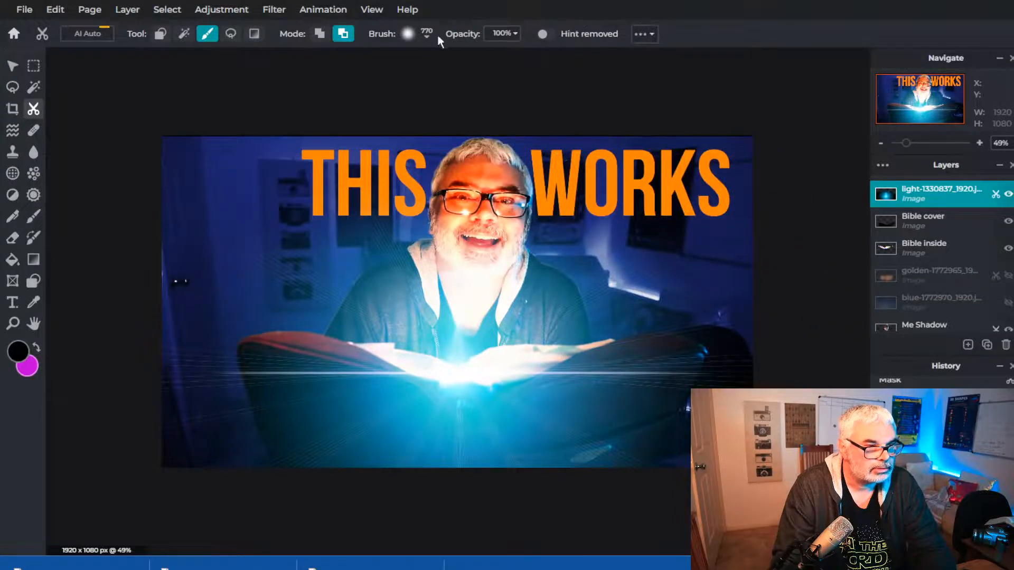
- Set the mask brush to 51% opacity, 1000 px size and 32% softness
{"action": "left_click", "coordinate": [427, 34]}
{"action": "left_click", "coordinate": [503, 33]}
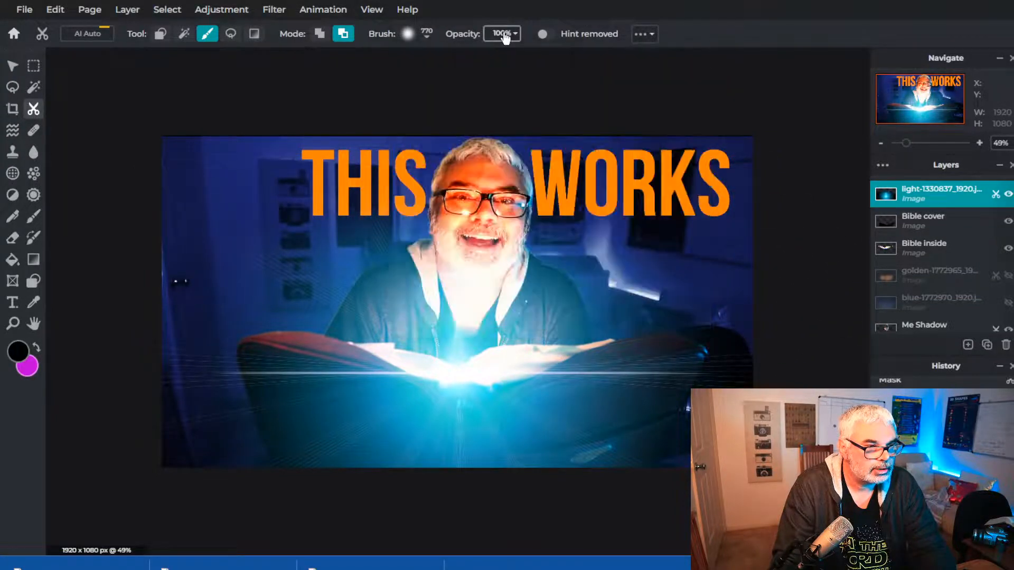
{"action": "left_click", "coordinate": [503, 33]}
{"action": "left_click_drag", "start_coordinate": [520, 55], "coordinate": [453, 62]}
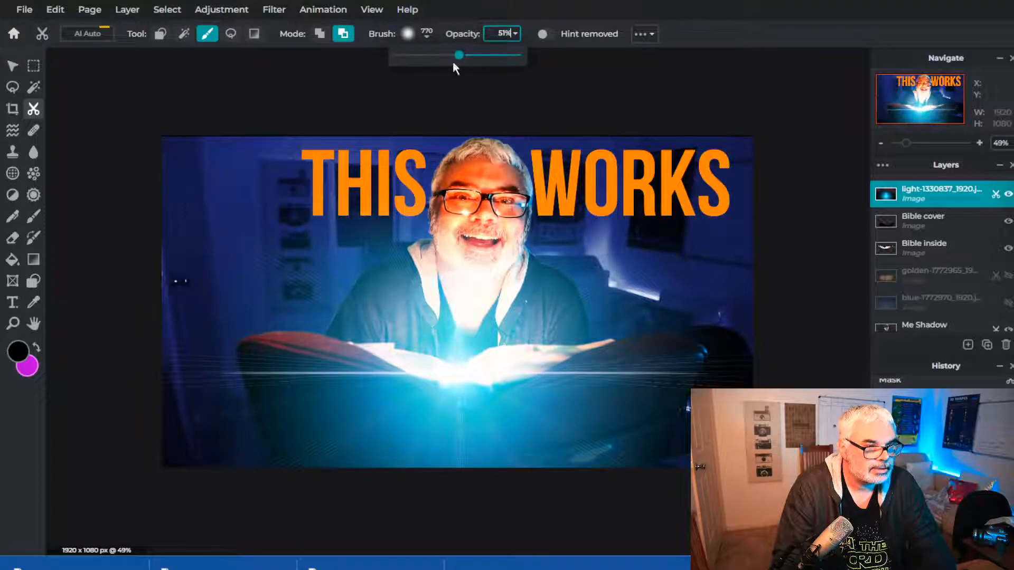
{"action": "left_click", "coordinate": [426, 35]}
{"action": "left_click_drag", "start_coordinate": [512, 83], "coordinate": [527, 87]}
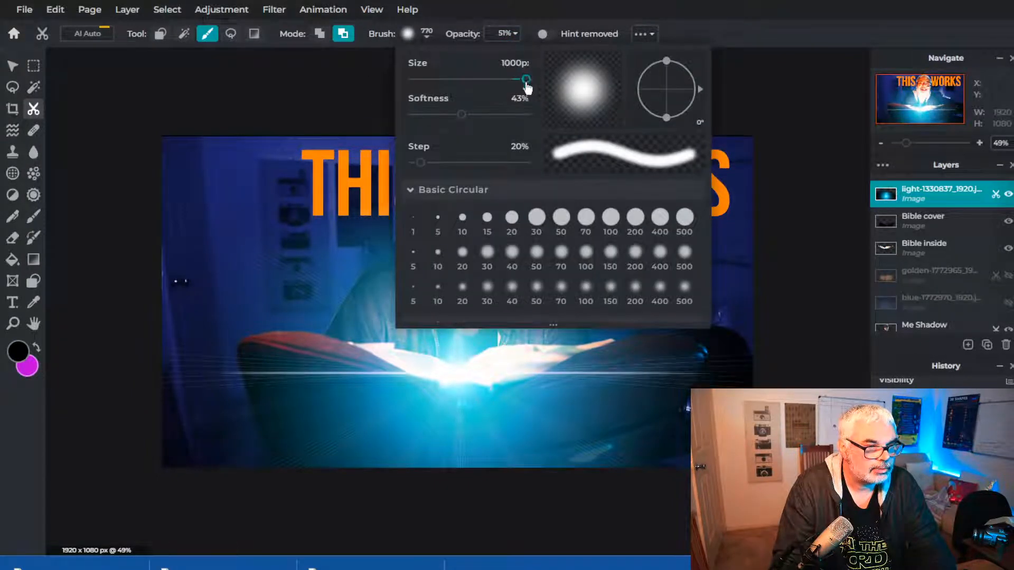
{"action": "left_click_drag", "start_coordinate": [463, 121], "coordinate": [450, 122]}
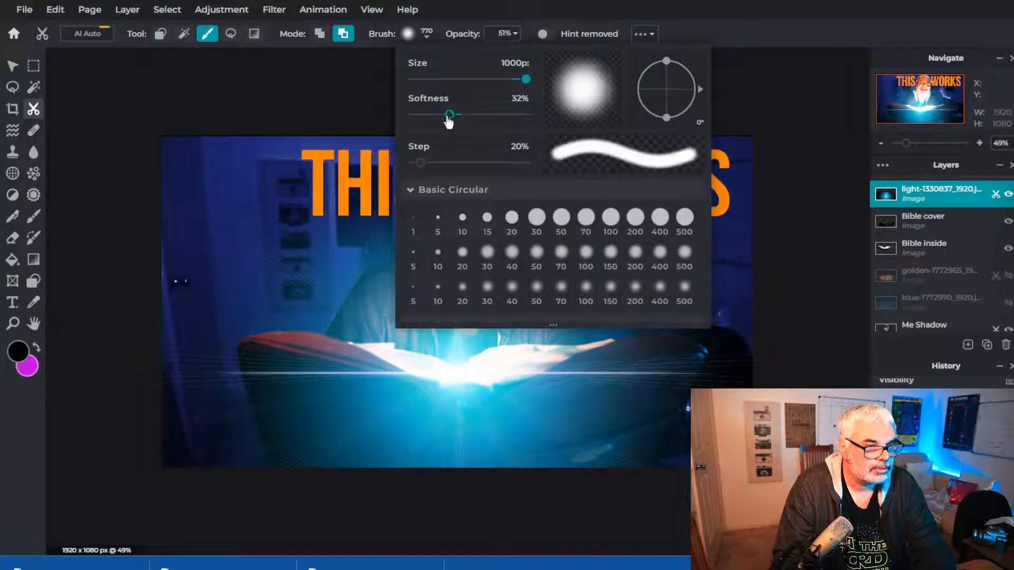
{"action": "left_click", "coordinate": [319, 125]}
- Softly mask out the blue light over the man's upper body and the image sides, keeping the glow at the book
{"action": "mouse_move", "coordinate": [178, 246]}
{"action": "left_mouse_down"}
{"action": "mouse_move", "coordinate": [384, 148]}
{"action": "mouse_move", "coordinate": [598, 163]}
{"action": "mouse_move", "coordinate": [829, 285]}
{"action": "left_mouse_up"}
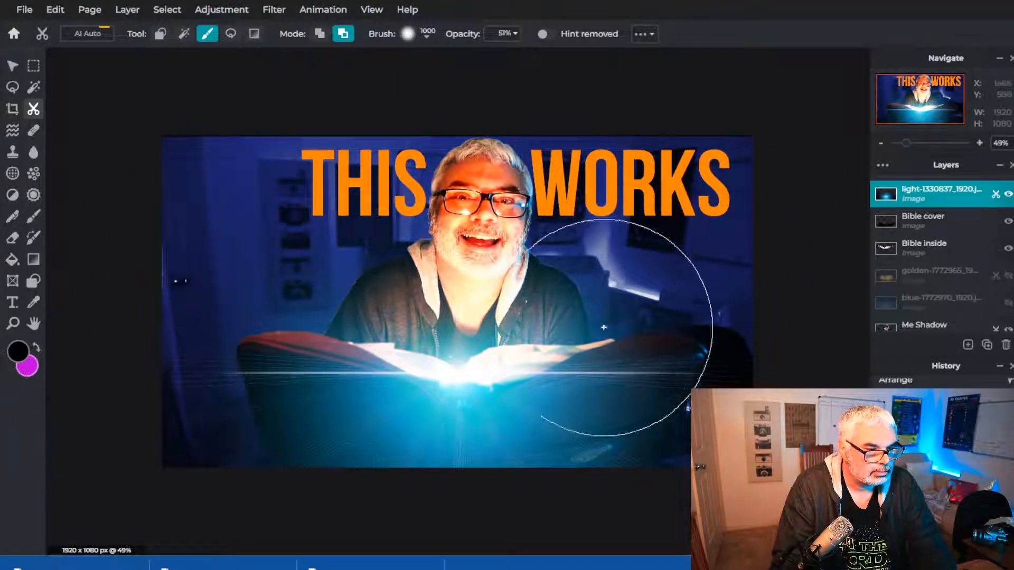
{"action": "left_click_drag", "start_coordinate": [597, 267], "coordinate": [735, 268]}
{"action": "left_click_drag", "start_coordinate": [534, 267], "coordinate": [739, 270]}
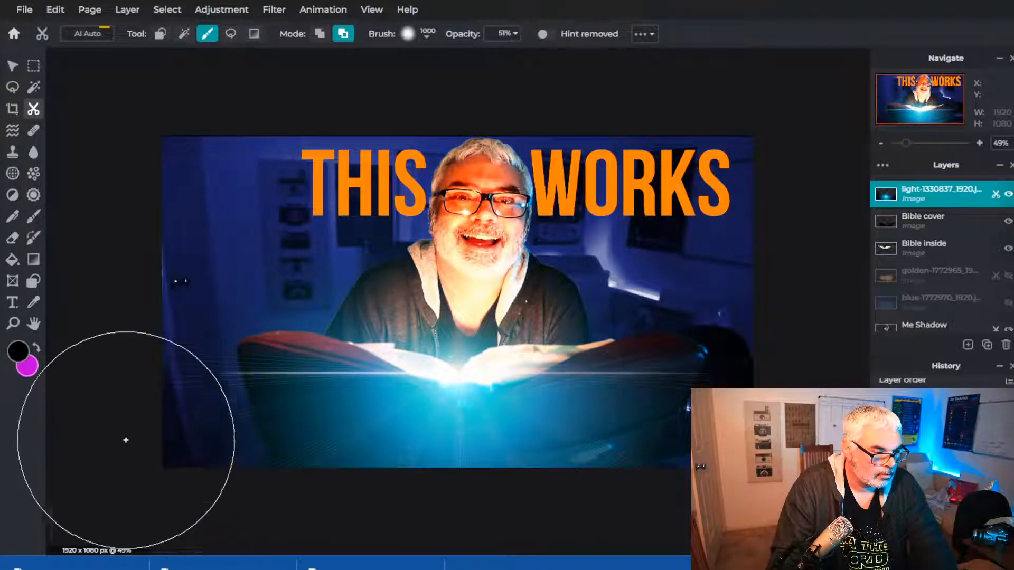
{"action": "left_click", "coordinate": [121, 416]}
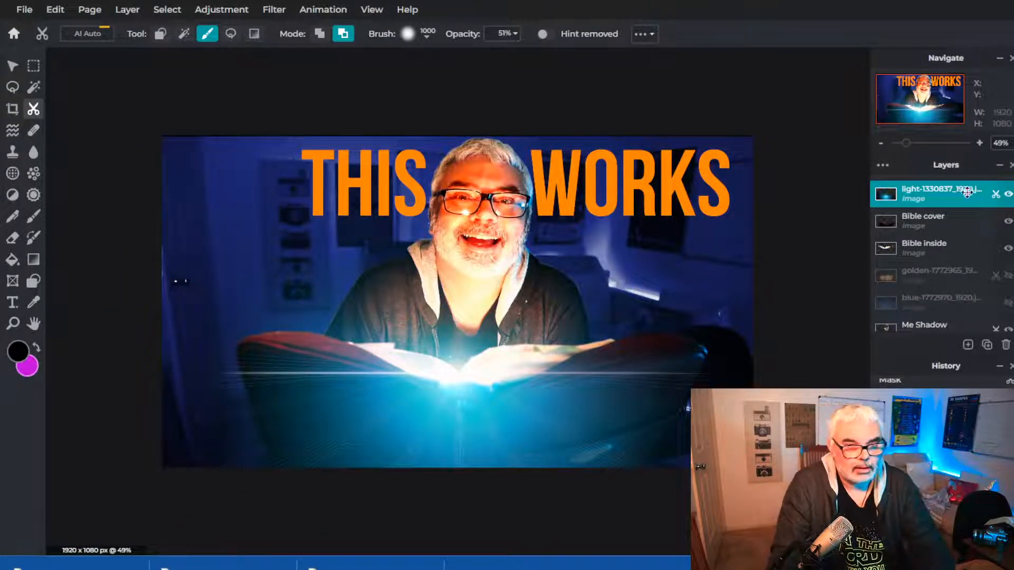
- Try the light layer below Bible cover, then return it above that layer
{"action": "left_click_drag", "start_coordinate": [924, 194], "coordinate": [929, 216]}
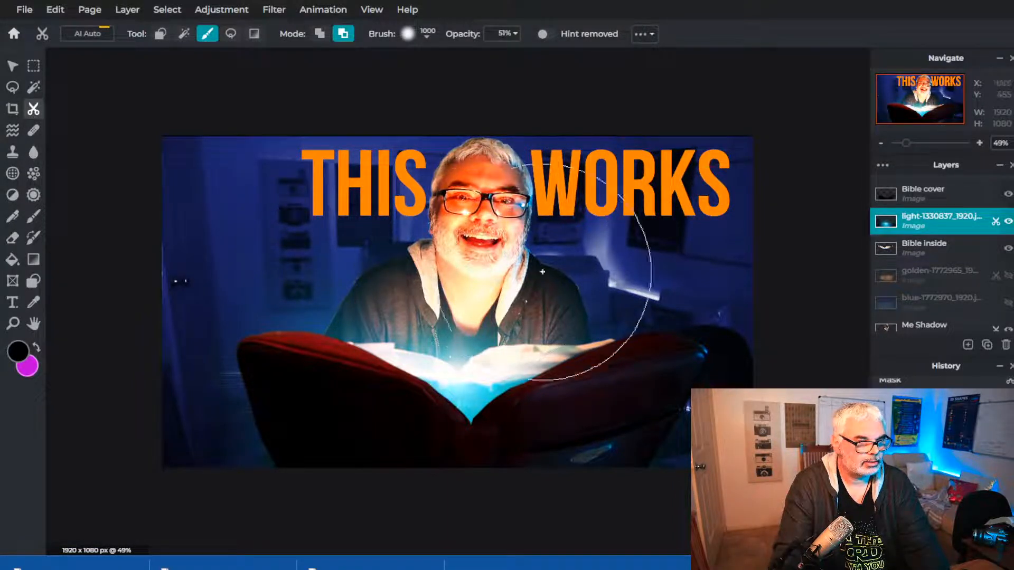
{"action": "left_click_drag", "start_coordinate": [920, 221], "coordinate": [925, 195]}
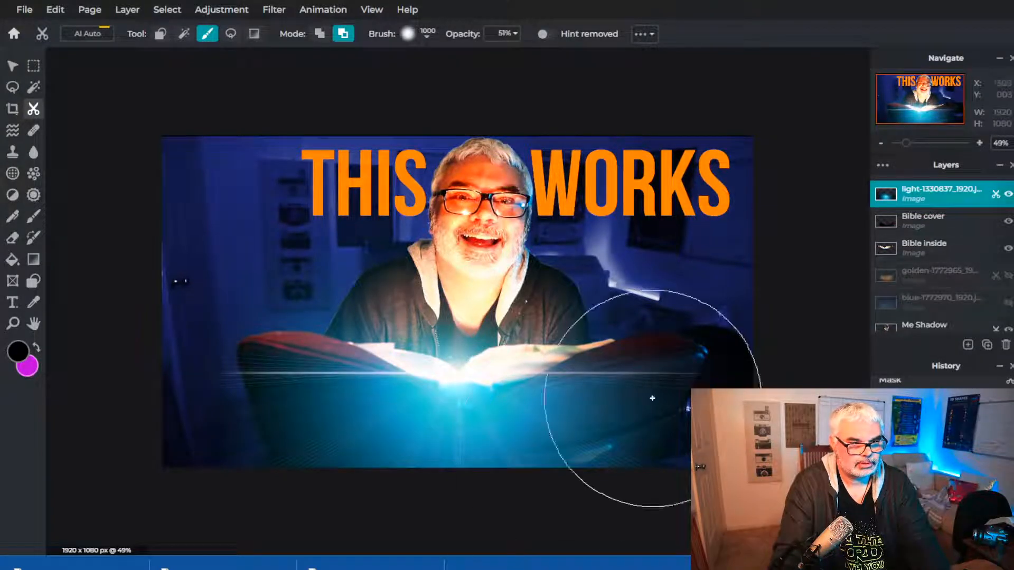
- Shift the masked light layer slightly down and sideways to X 37, Y 96 with the Arrange tool
{"action": "left_click", "coordinate": [14, 66]}
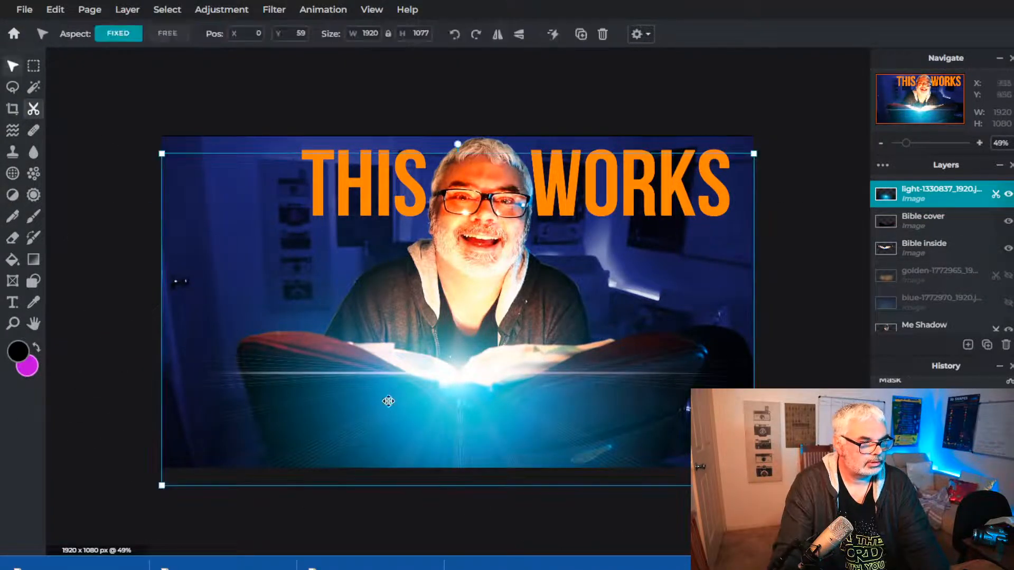
{"action": "left_click_drag", "start_coordinate": [480, 397], "coordinate": [495, 417]}
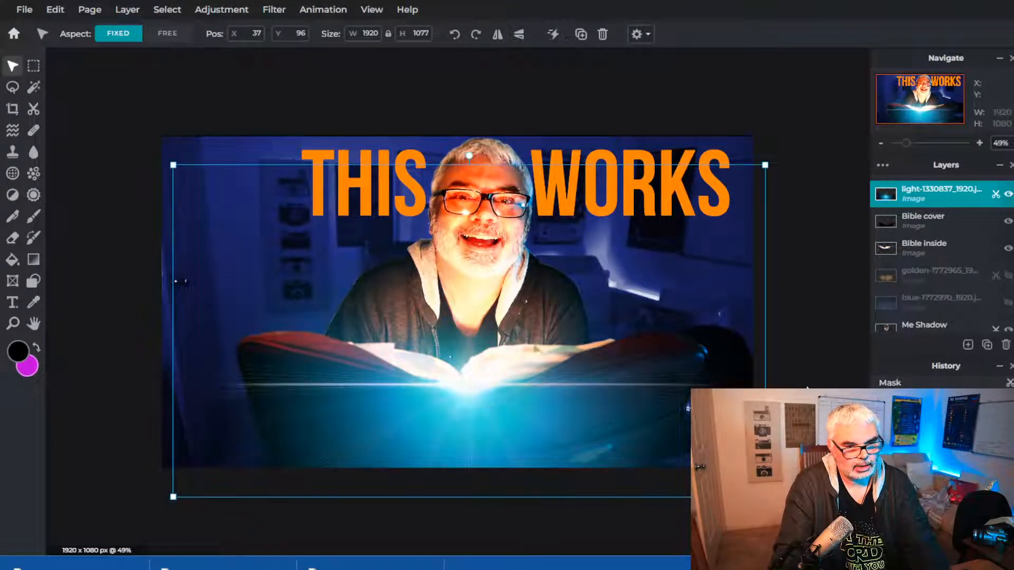
{"action": "left_click", "coordinate": [808, 496]}
{"action": "left_click", "coordinate": [475, 385]}
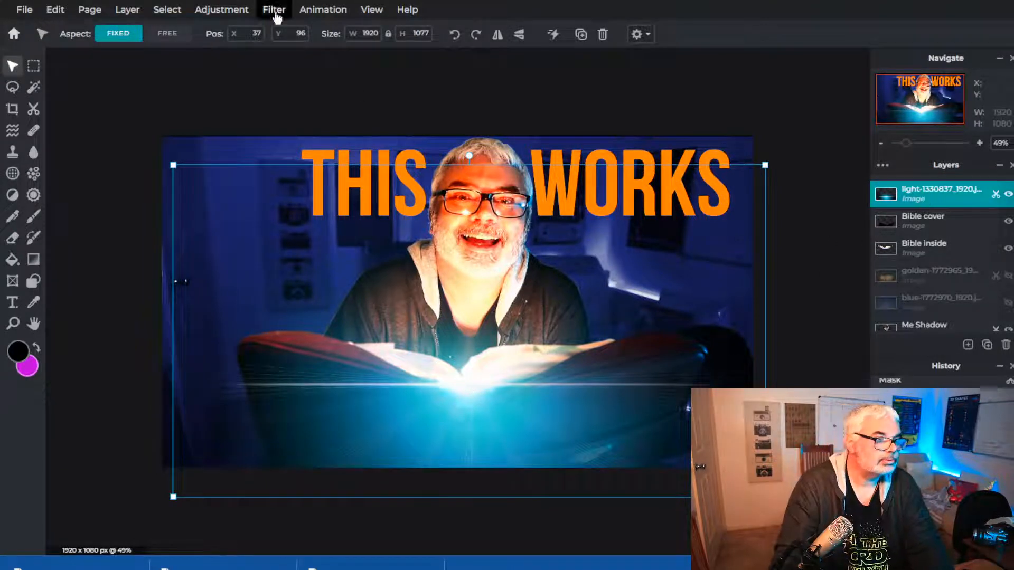
- Try recolouring the light layer with Hue and saturation, using hue 63 and saturation 100, and discard the adjustment
{"action": "left_click", "coordinate": [234, 10]}
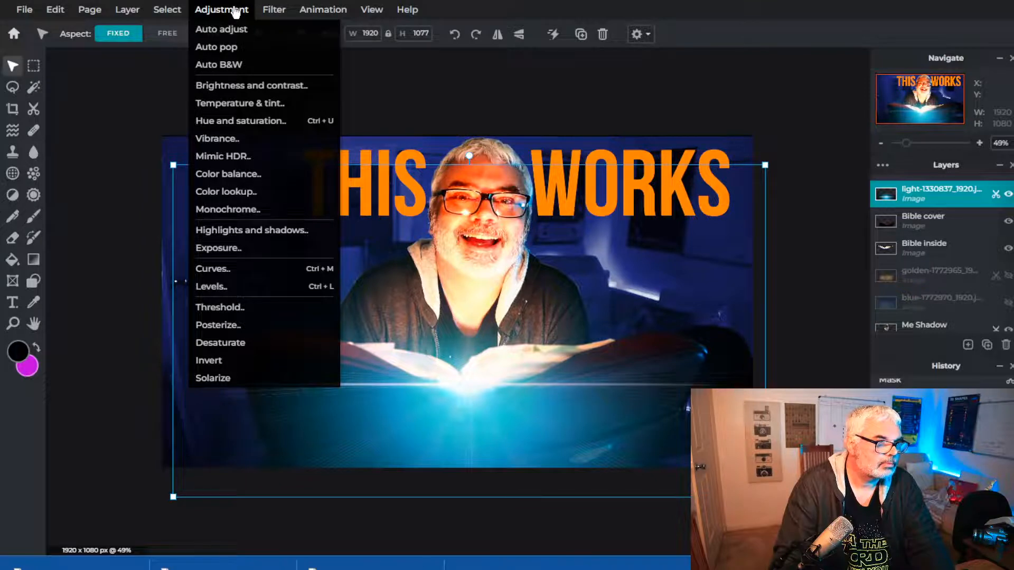
{"action": "left_click", "coordinate": [252, 122]}
{"action": "mouse_move", "coordinate": [607, 282]}
{"action": "left_mouse_down"}
{"action": "mouse_move", "coordinate": [501, 282]}
{"action": "mouse_move", "coordinate": [675, 292]}
{"action": "mouse_move", "coordinate": [603, 286]}
{"action": "left_mouse_up"}
{"action": "left_click_drag", "start_coordinate": [605, 323], "coordinate": [749, 338]}
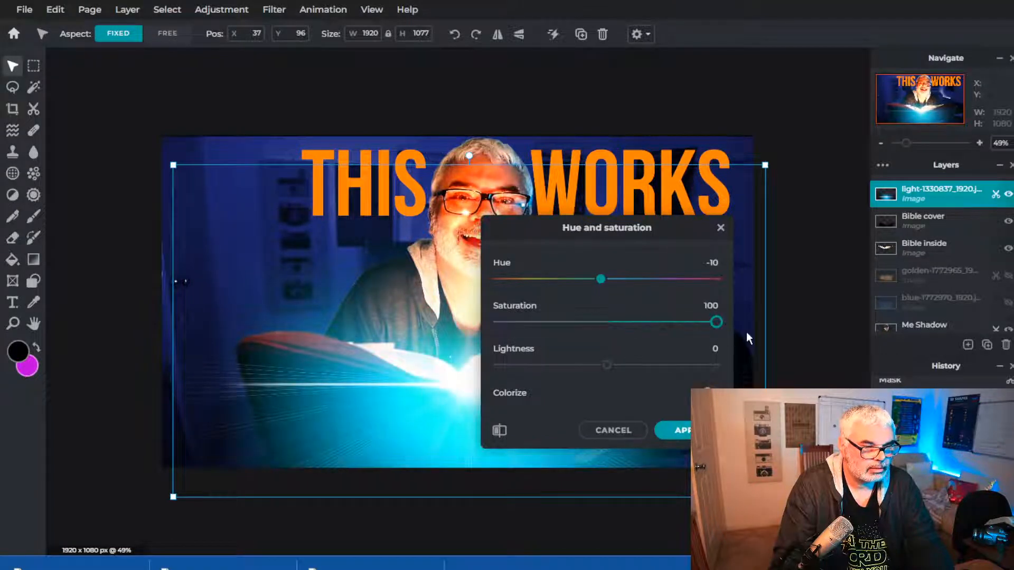
{"action": "left_click_drag", "start_coordinate": [598, 281], "coordinate": [651, 281]}
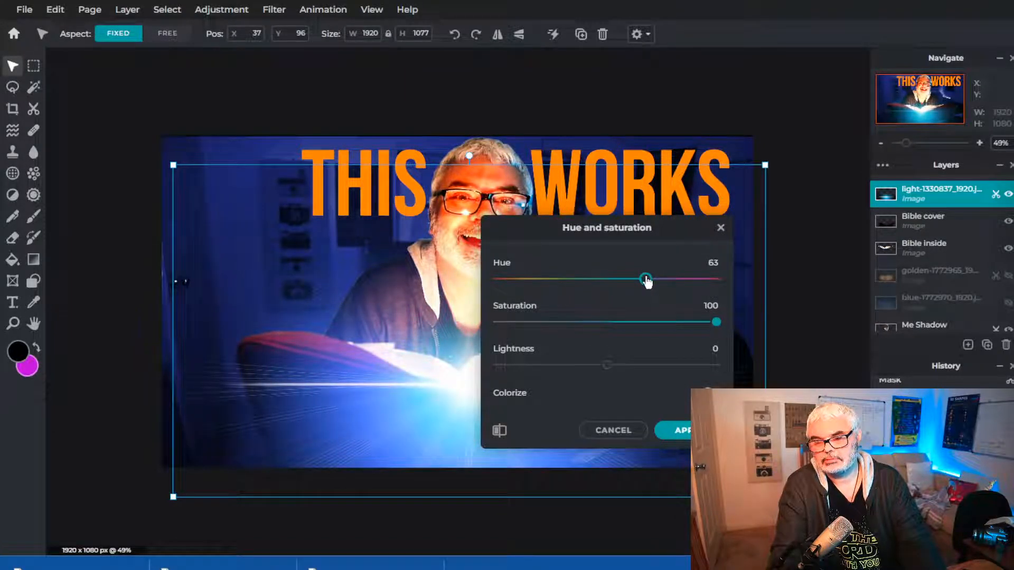
{"action": "left_click", "coordinate": [720, 228]}
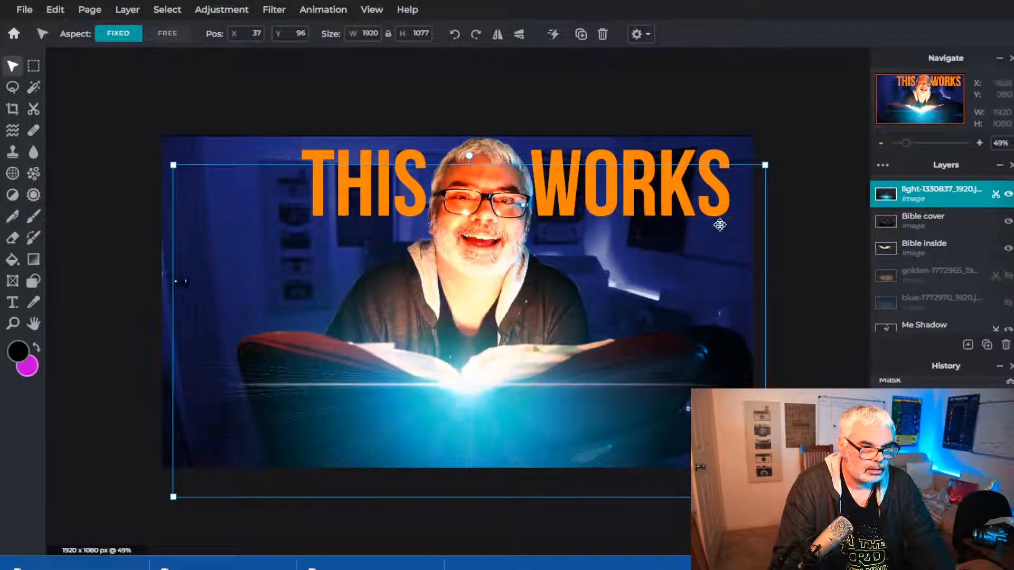
- Move the light layer up to X 0, Y 3 so the flare sits over the open pages
{"action": "left_click_drag", "start_coordinate": [473, 394], "coordinate": [470, 376]}
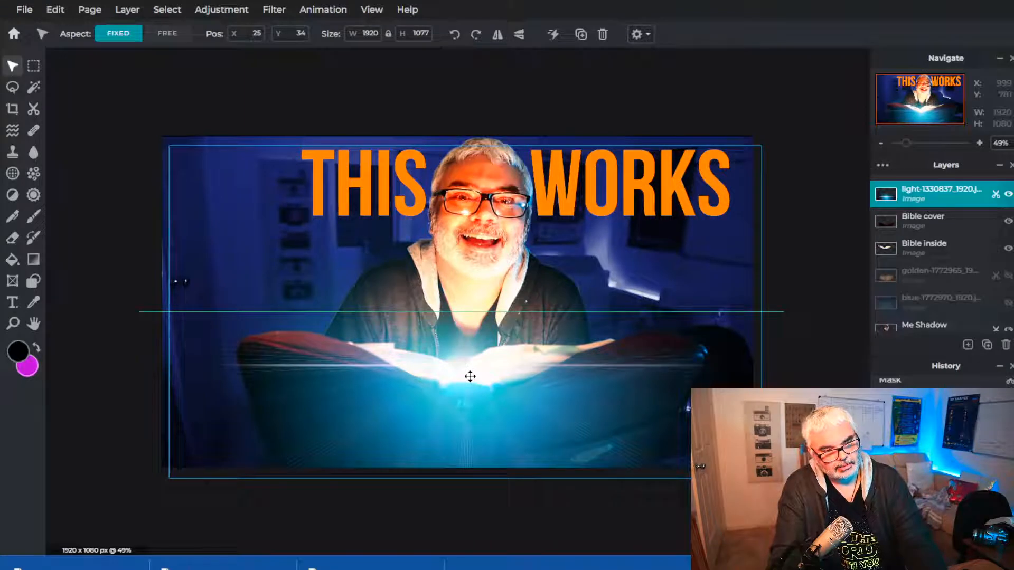
{"action": "mouse_move", "coordinate": [470, 376]}
{"action": "left_mouse_down"}
{"action": "mouse_move", "coordinate": [466, 307]}
{"action": "mouse_move", "coordinate": [464, 362]}
{"action": "left_mouse_up"}
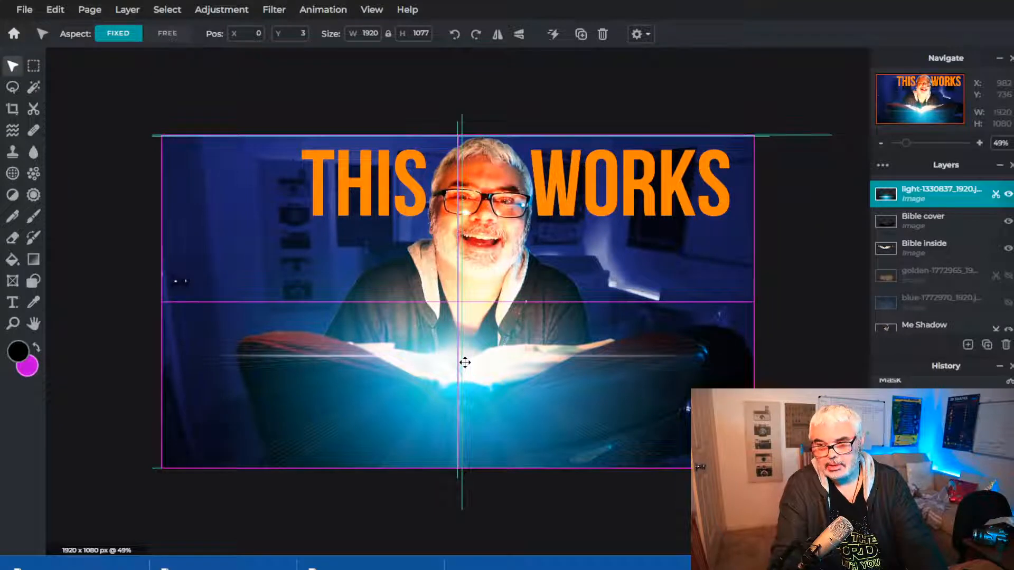
- Try the Overlay, Lighten and Screen blend modes on the light layer above Bible cover, and set it to Color-dodge
{"action": "left_click_drag", "start_coordinate": [465, 362], "coordinate": [465, 363]}
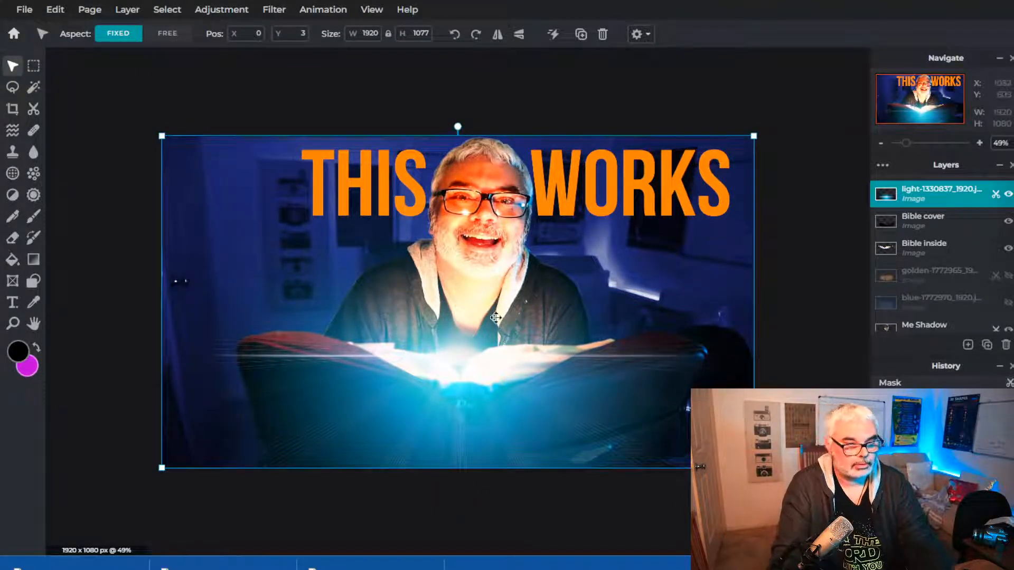
{"action": "double_click", "coordinate": [959, 196]}
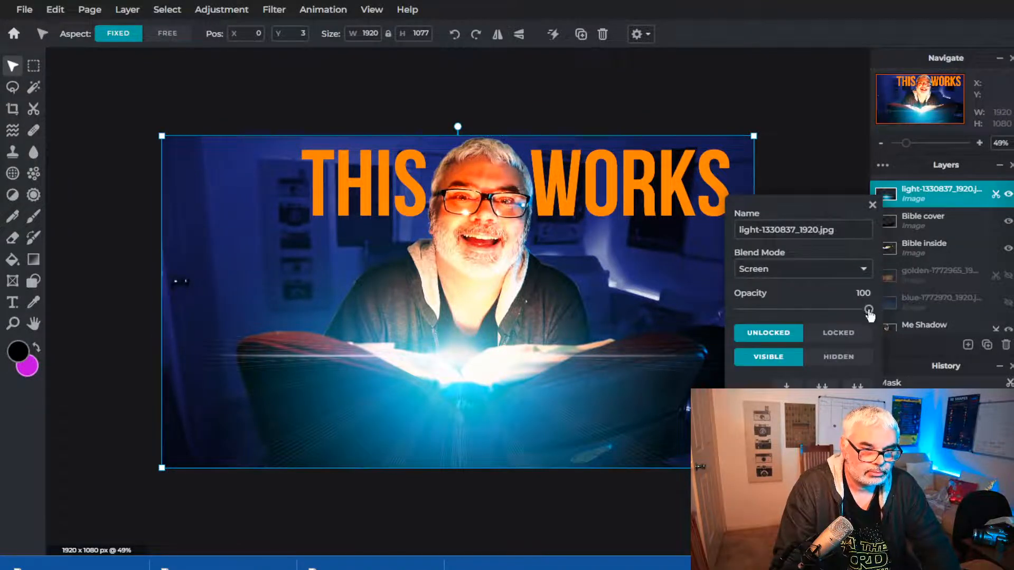
{"action": "left_click", "coordinate": [803, 269]}
{"action": "left_click", "coordinate": [778, 322]}
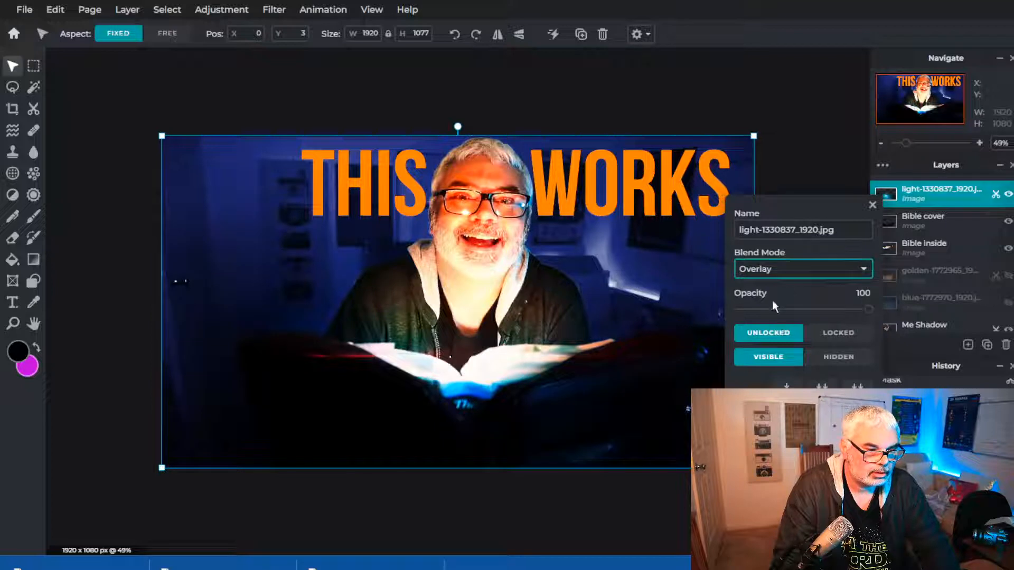
{"action": "left_click", "coordinate": [782, 349]}
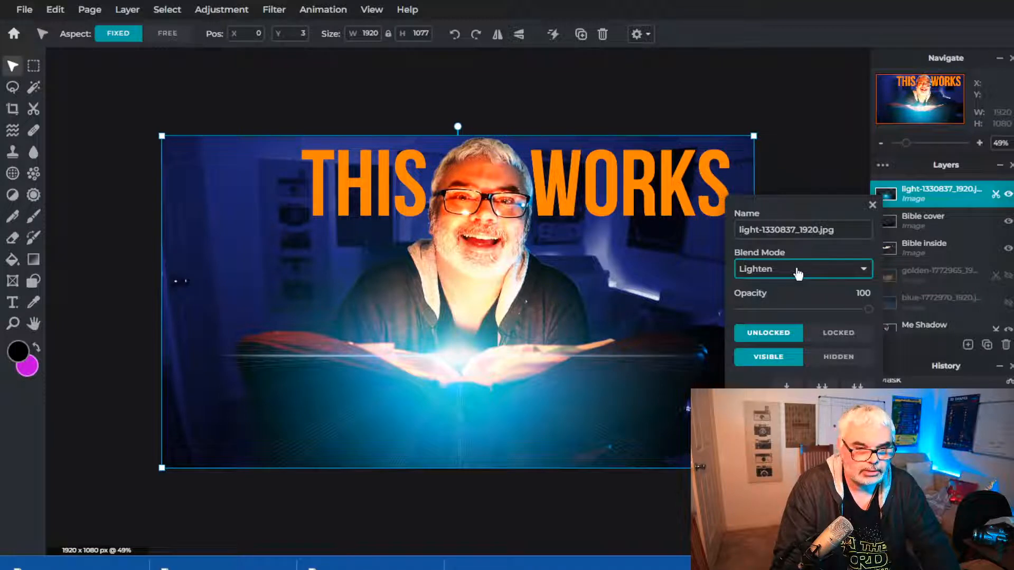
{"action": "key", "text": "Down"}
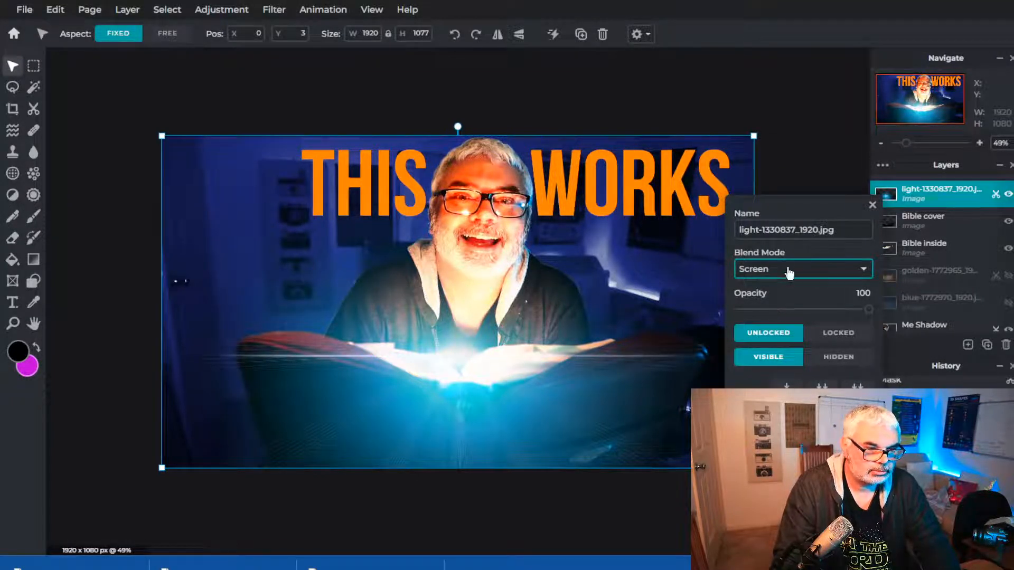
{"action": "key", "text": "Up"}
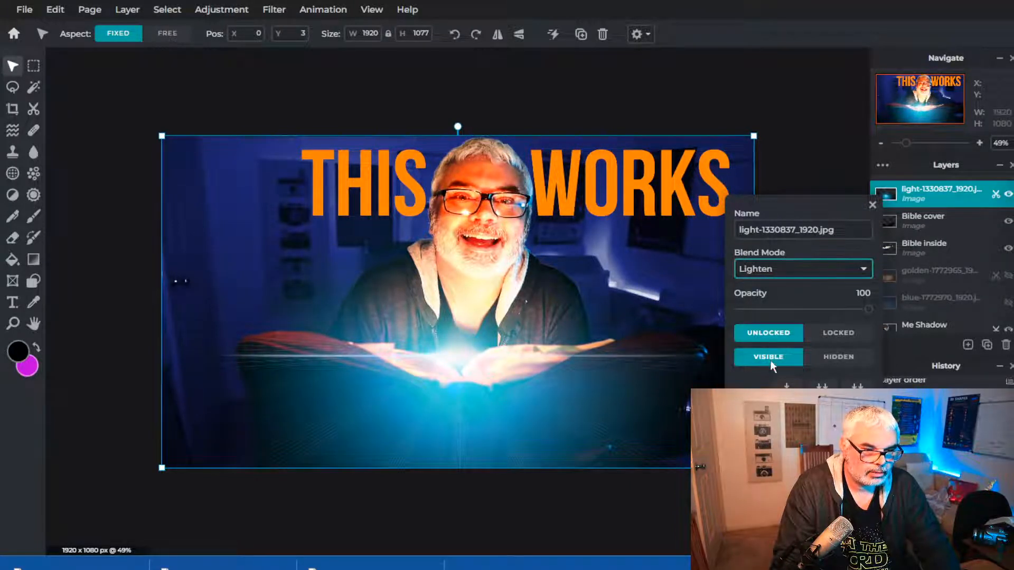
{"action": "key", "text": "Down"}
{"action": "key", "text": "Down"}
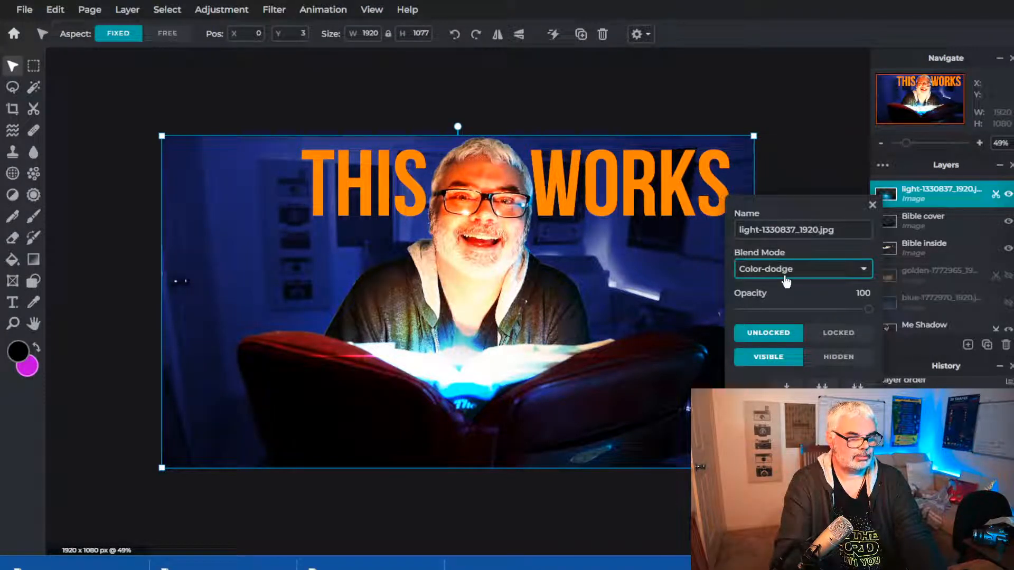
{"action": "left_click", "coordinate": [872, 205]}
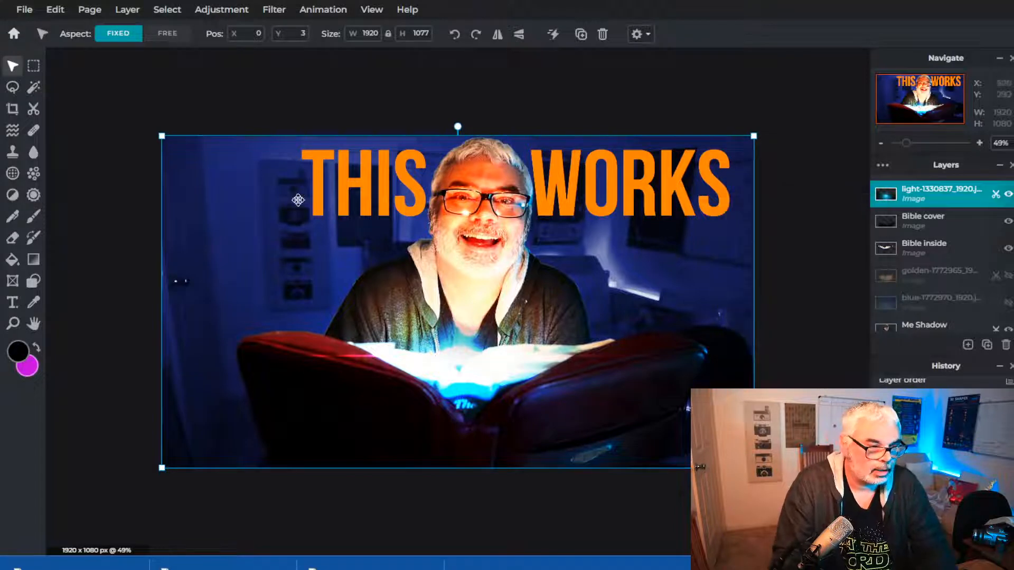
- Nudge the light layer up to X 0, Y 0 over the open book
{"action": "mouse_move", "coordinate": [463, 359]}
{"action": "left_mouse_down"}
{"action": "mouse_move", "coordinate": [467, 349]}
{"action": "mouse_move", "coordinate": [466, 390]}
{"action": "mouse_move", "coordinate": [471, 354]}
{"action": "mouse_move", "coordinate": [466, 363]}
{"action": "mouse_move", "coordinate": [449, 331]}
{"action": "mouse_move", "coordinate": [480, 346]}
{"action": "mouse_move", "coordinate": [479, 236]}
{"action": "mouse_move", "coordinate": [468, 229]}
{"action": "mouse_move", "coordinate": [489, 232]}
{"action": "mouse_move", "coordinate": [466, 389]}
{"action": "mouse_move", "coordinate": [465, 356]}
{"action": "left_mouse_up"}
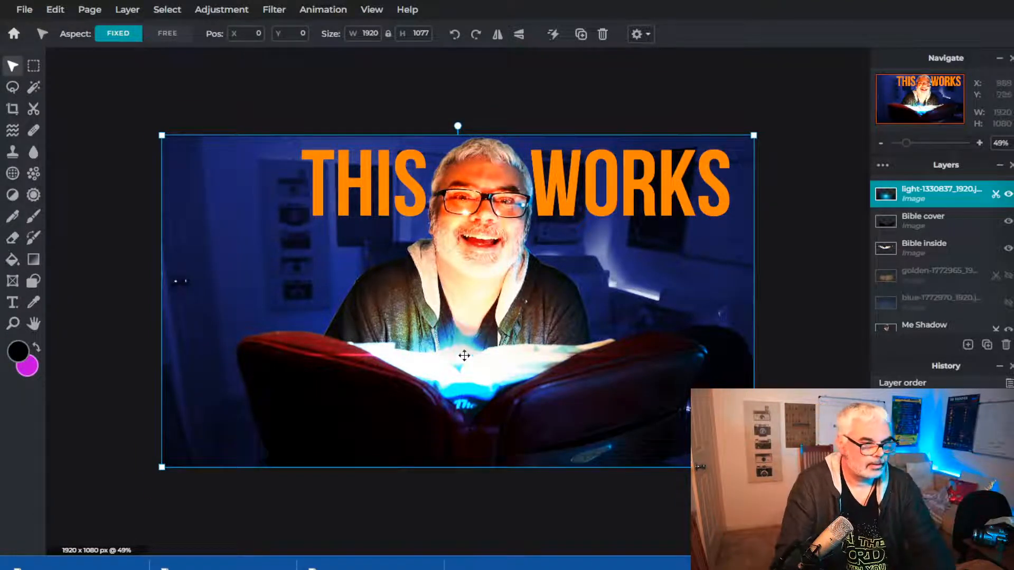
{"action": "scroll", "coordinate": [465, 357], "scroll_direction": "down", "scroll_amount": 4}
{"action": "scroll", "coordinate": [471, 395], "scroll_direction": "up", "scroll_amount": 1}
{"action": "scroll", "coordinate": [470, 395], "scroll_direction": "up", "scroll_amount": 5}
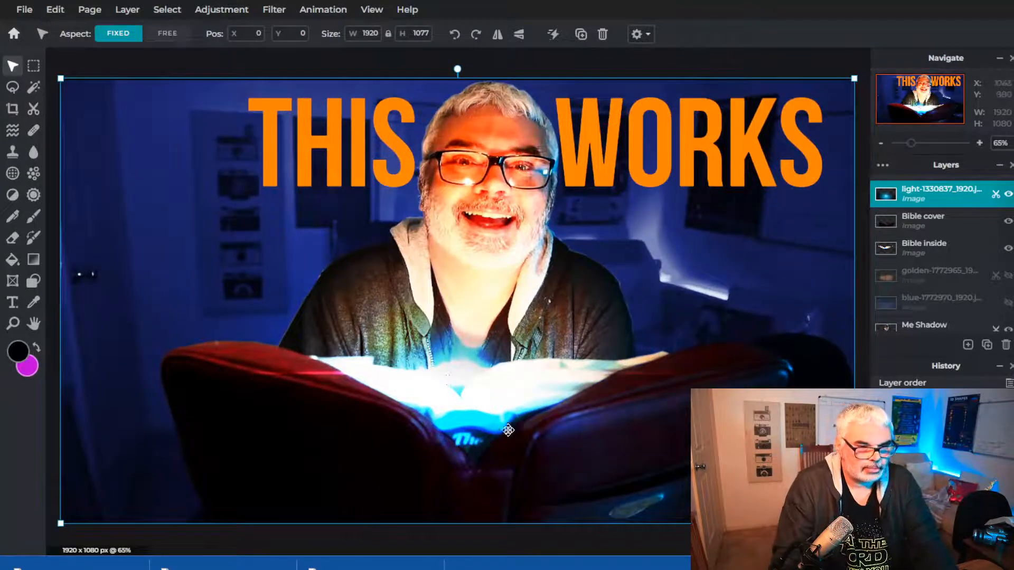
- Hide and show the light layer twice to compare the book with and without the blue glow
{"action": "left_click", "coordinate": [1009, 194]}
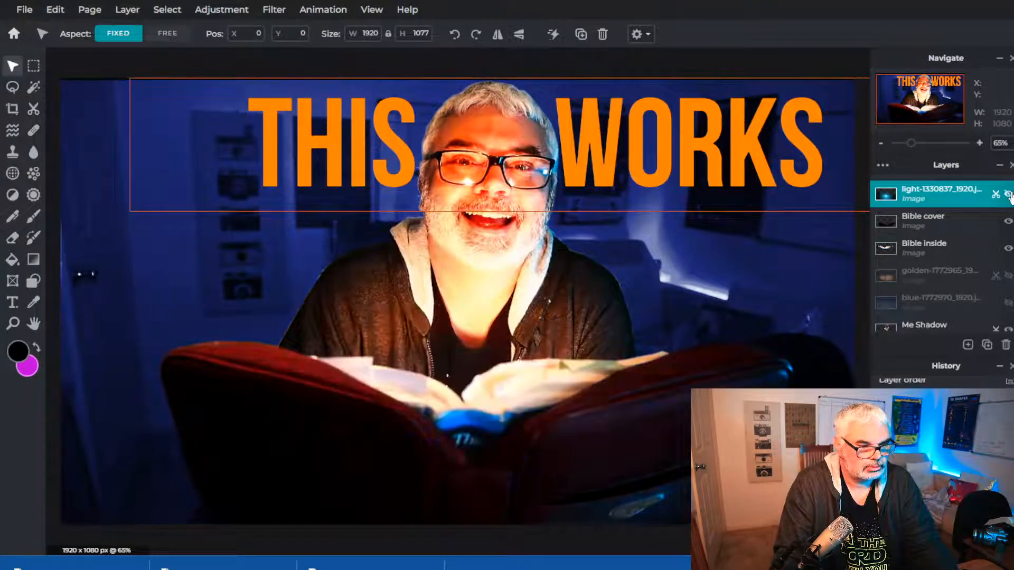
{"action": "left_click", "coordinate": [1009, 195]}
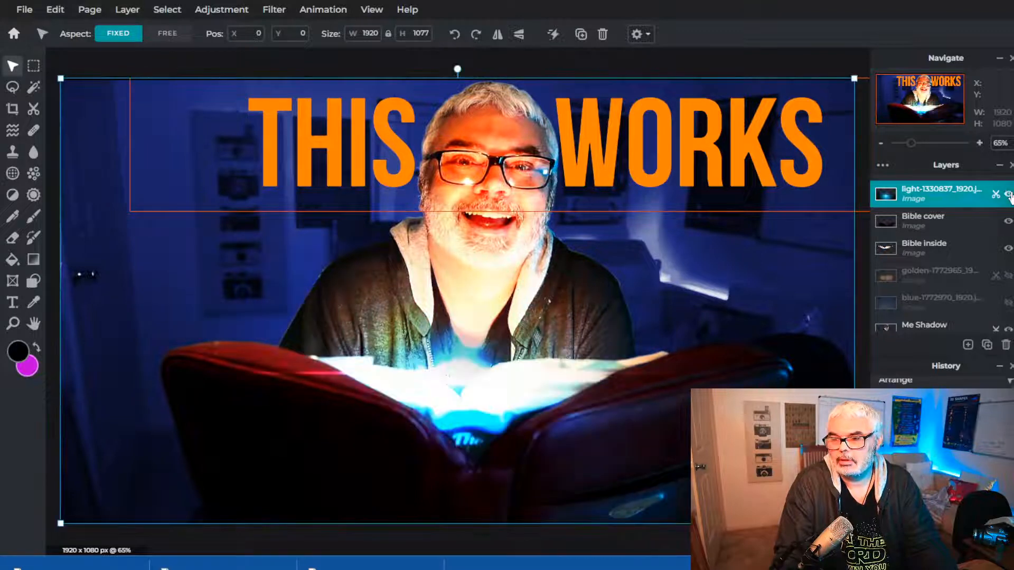
{"action": "left_click", "coordinate": [1009, 194]}
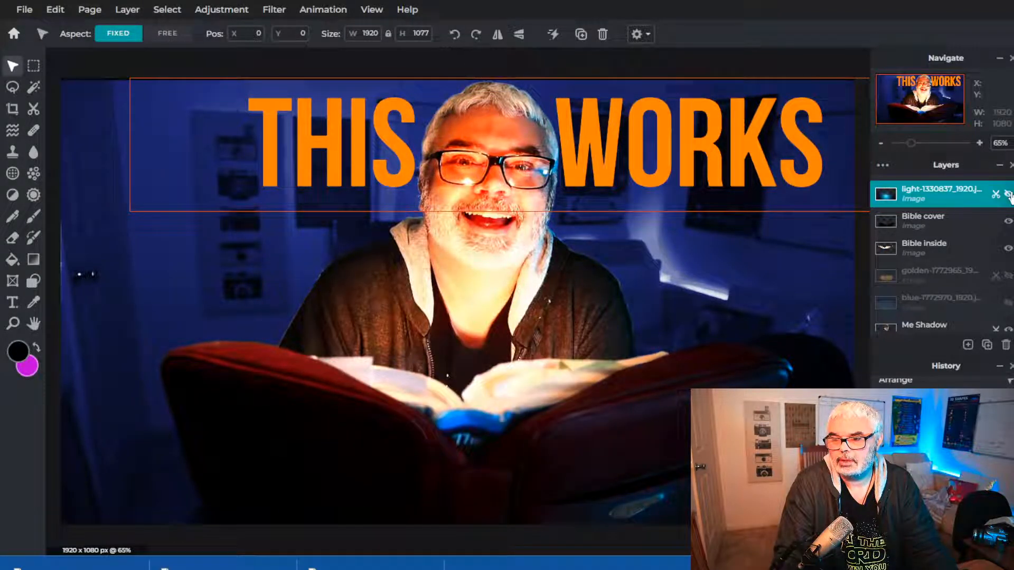
{"action": "left_click", "coordinate": [1008, 194]}
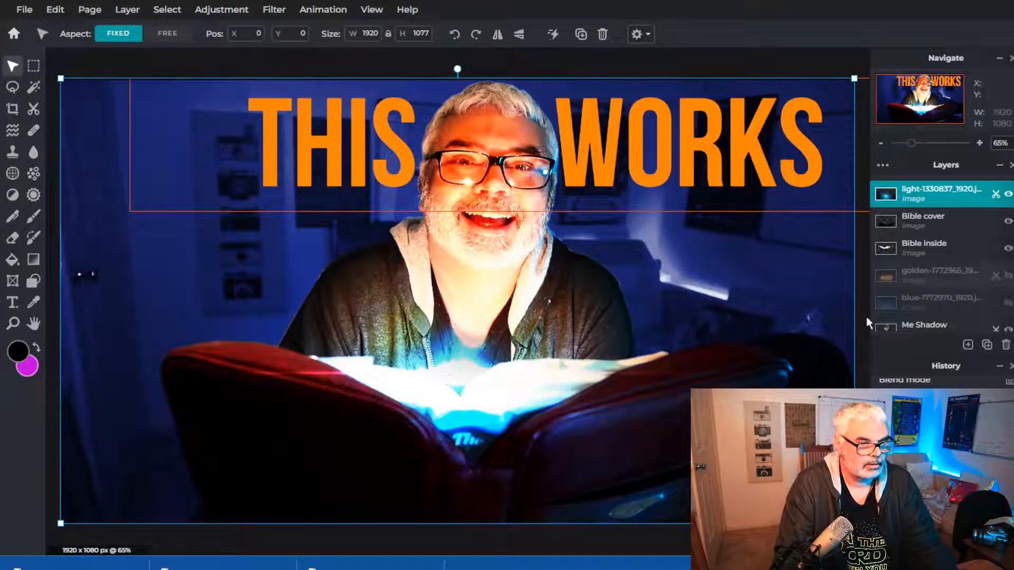
- Enlarge the light layer to 2544 x 1427, position it at X -264, Y -204, and deselect it
{"action": "mouse_move", "coordinate": [471, 374]}
{"action": "left_mouse_down"}
{"action": "mouse_move", "coordinate": [473, 438]}
{"action": "mouse_move", "coordinate": [459, 403]}
{"action": "mouse_move", "coordinate": [470, 344]}
{"action": "mouse_move", "coordinate": [464, 378]}
{"action": "left_mouse_up"}
{"action": "scroll", "coordinate": [419, 405], "scroll_direction": "down", "scroll_amount": 6}
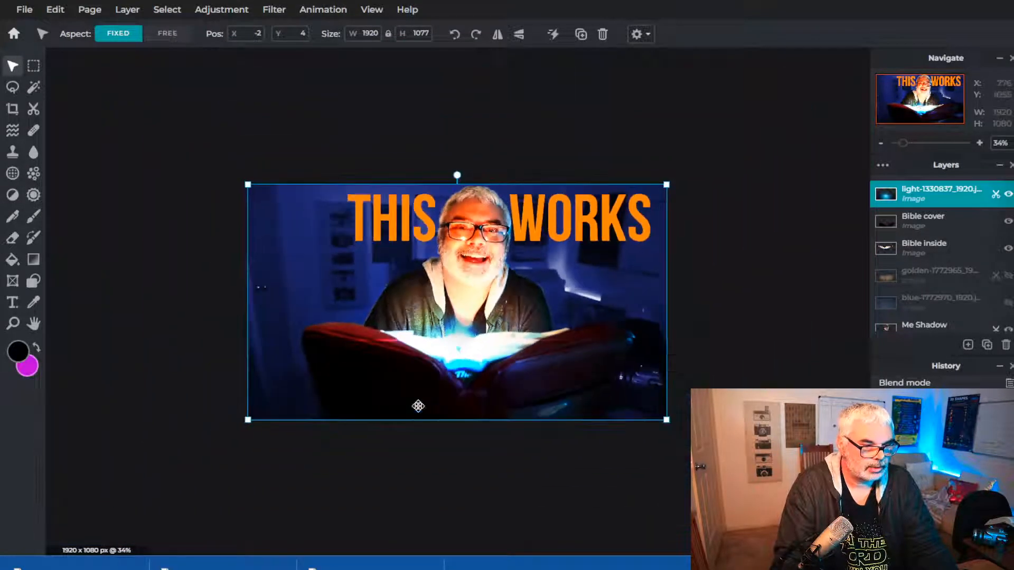
{"action": "left_click_drag", "start_coordinate": [584, 373], "coordinate": [664, 418]}
{"action": "left_click_drag", "start_coordinate": [607, 399], "coordinate": [569, 374]}
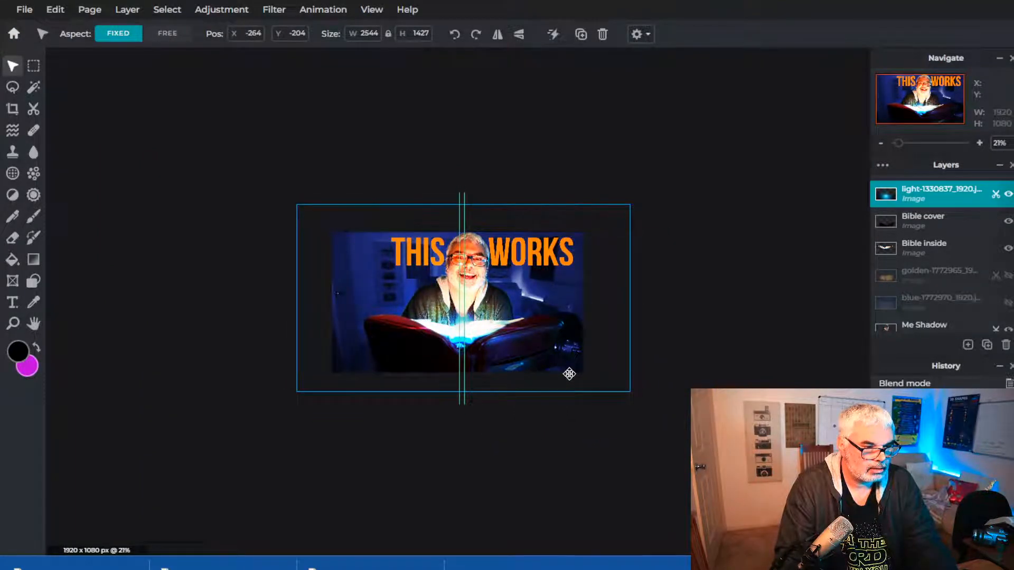
{"action": "left_click", "coordinate": [644, 472]}
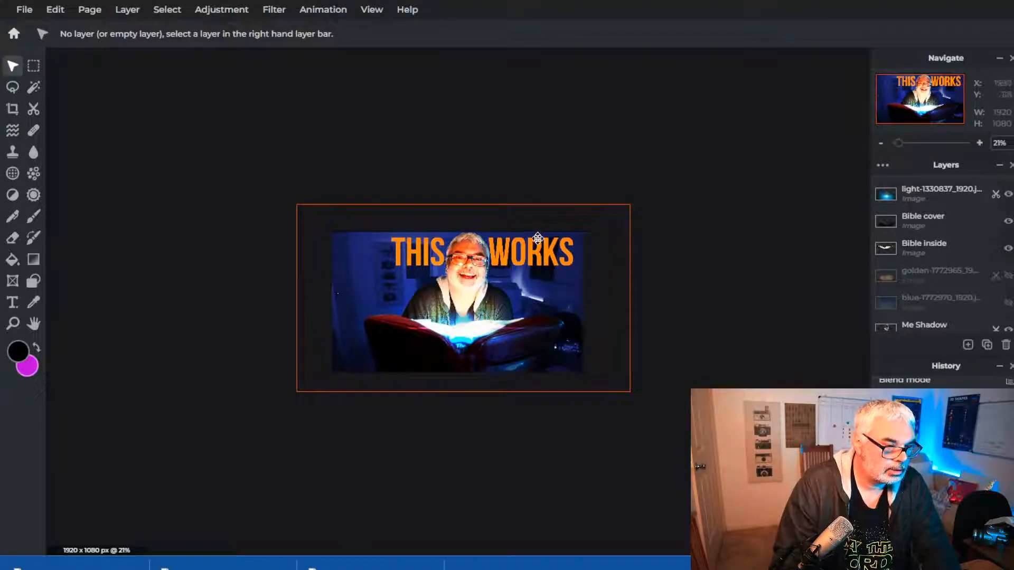
- Find the hidden golden light layer below Bible inside, select it and make it visible
{"action": "scroll", "coordinate": [936, 261], "scroll_direction": "down", "scroll_amount": 3}
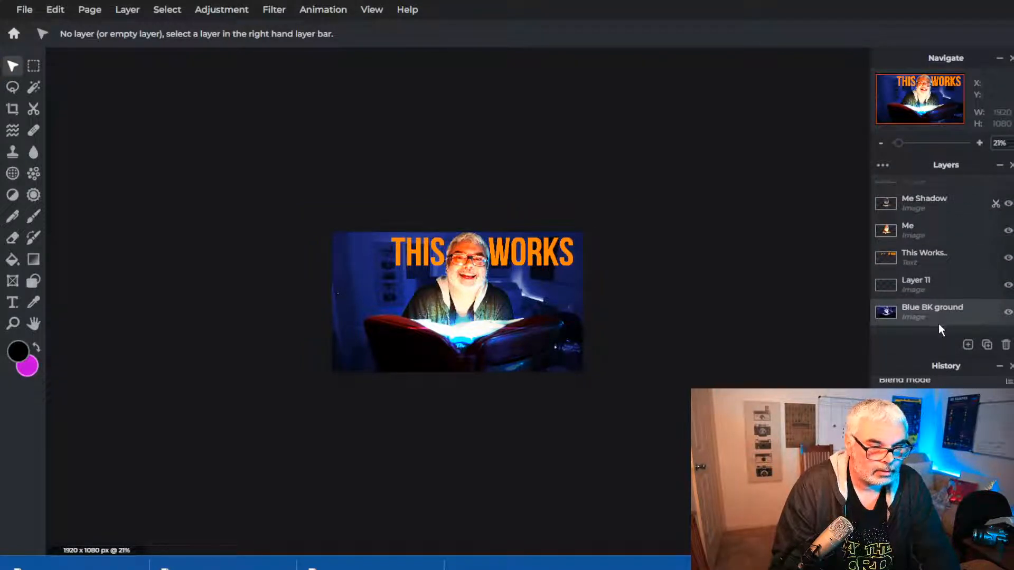
{"action": "left_click", "coordinate": [929, 252]}
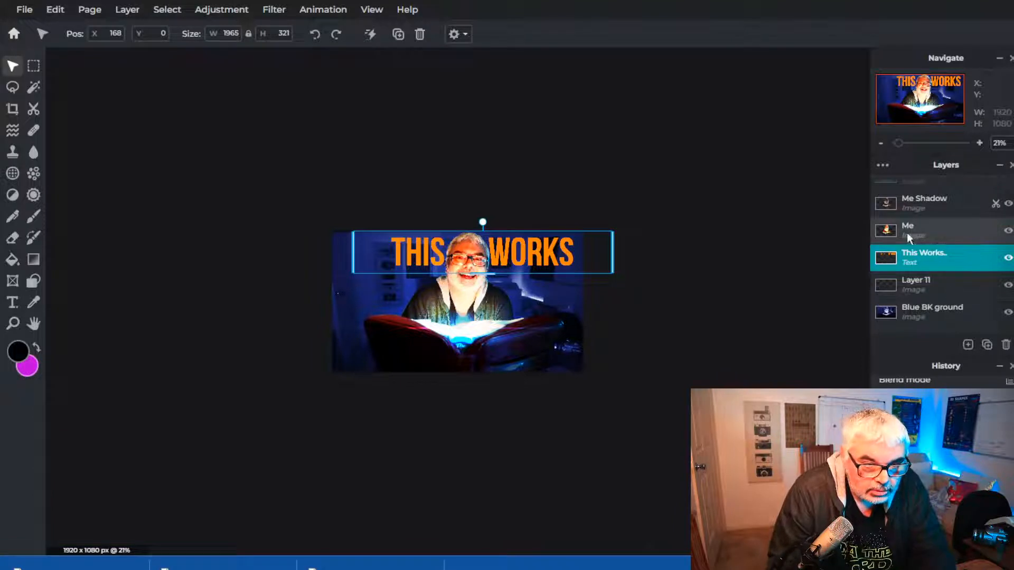
{"action": "scroll", "coordinate": [942, 296], "scroll_direction": "down", "scroll_amount": 1}
{"action": "scroll", "coordinate": [926, 277], "scroll_direction": "up", "scroll_amount": 5}
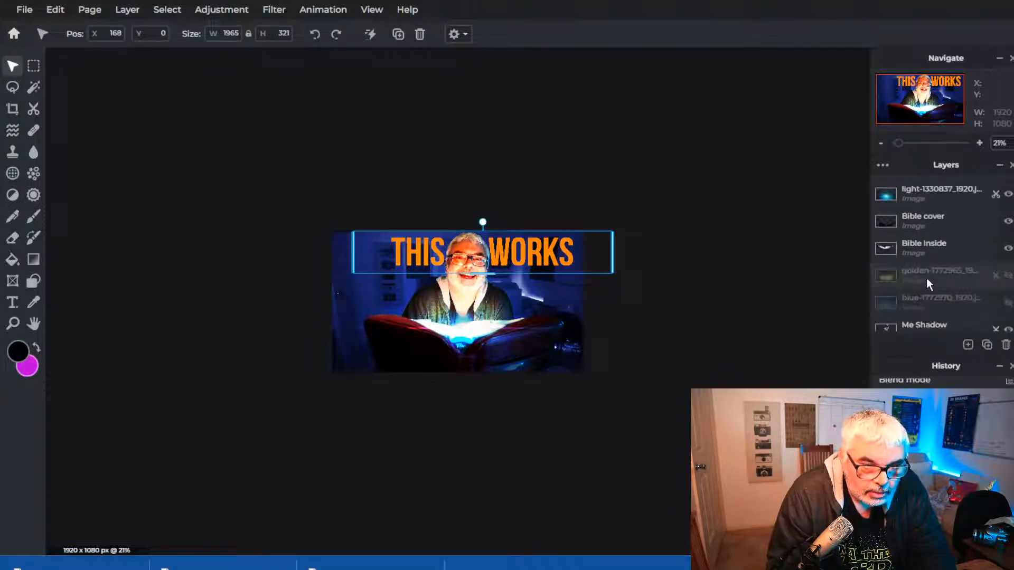
{"action": "left_click", "coordinate": [921, 274]}
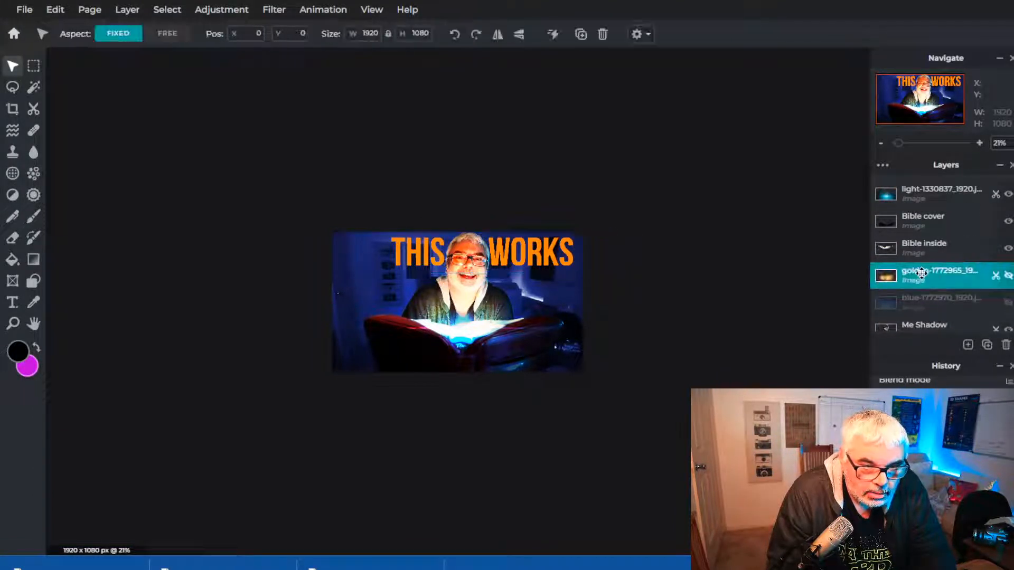
{"action": "left_click", "coordinate": [1008, 276]}
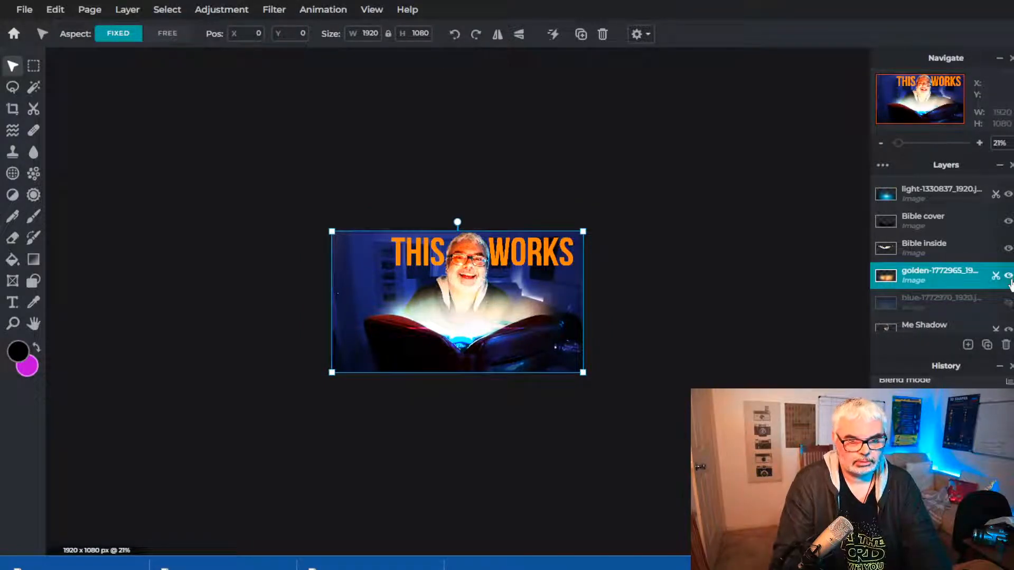
- Look through the layer stack and toggle the blue light layer off and on to compare it with the golden glow
{"action": "scroll", "coordinate": [956, 291], "scroll_direction": "down", "scroll_amount": 3}
{"action": "scroll", "coordinate": [959, 312], "scroll_direction": "down", "scroll_amount": 2}
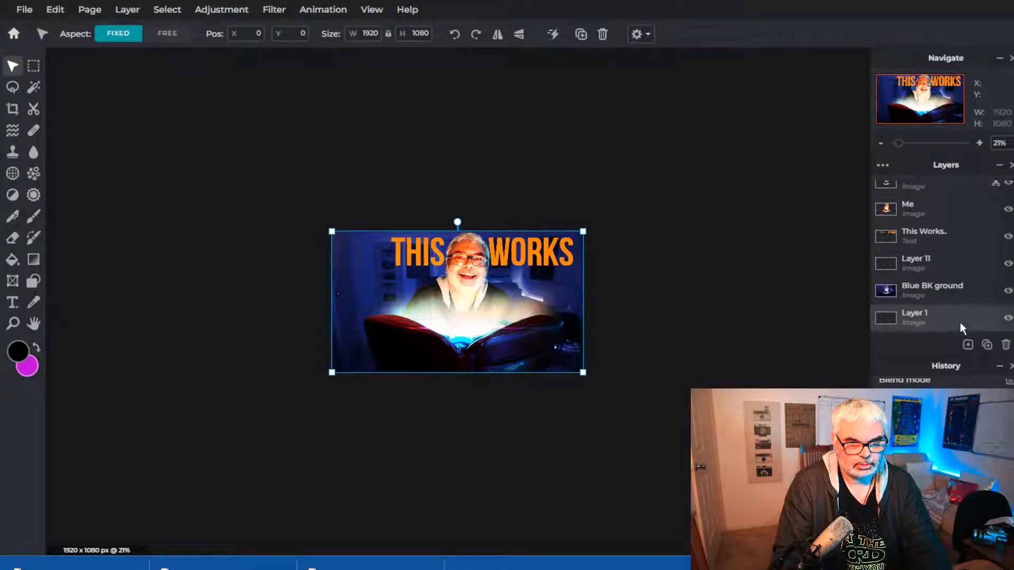
{"action": "scroll", "coordinate": [961, 324], "scroll_direction": "up", "scroll_amount": 5}
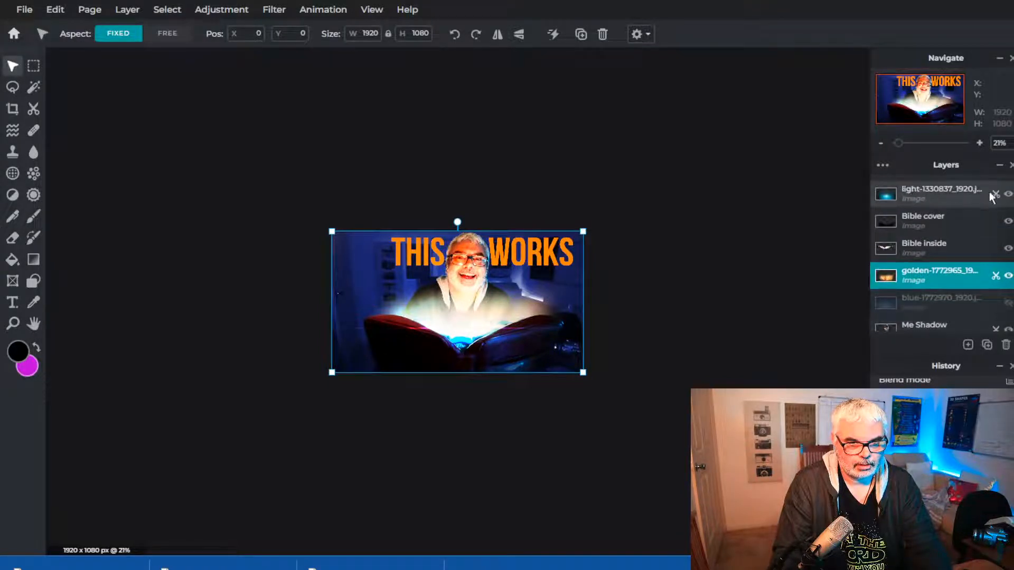
{"action": "left_click", "coordinate": [1008, 195]}
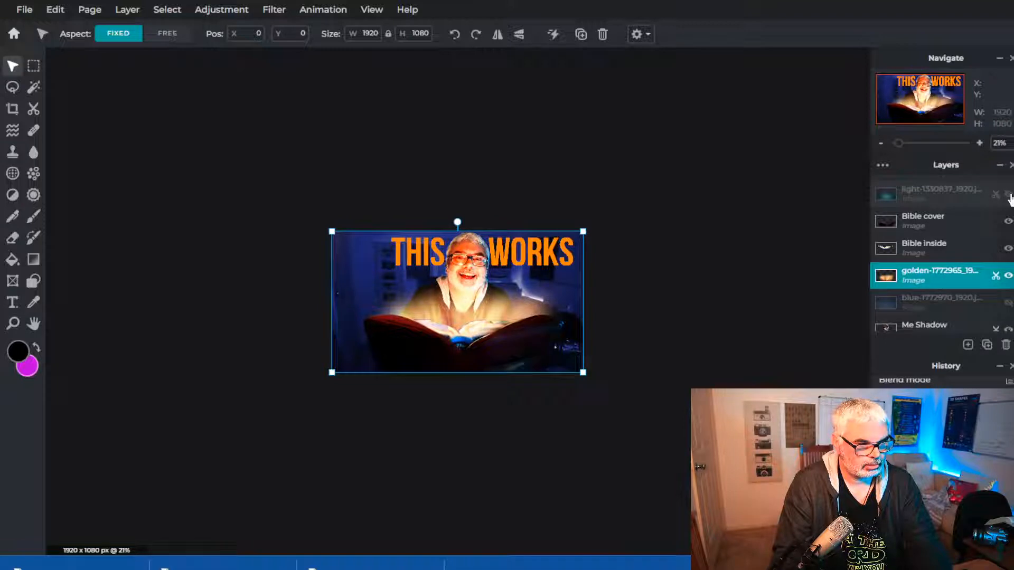
{"action": "left_click", "coordinate": [1009, 194]}
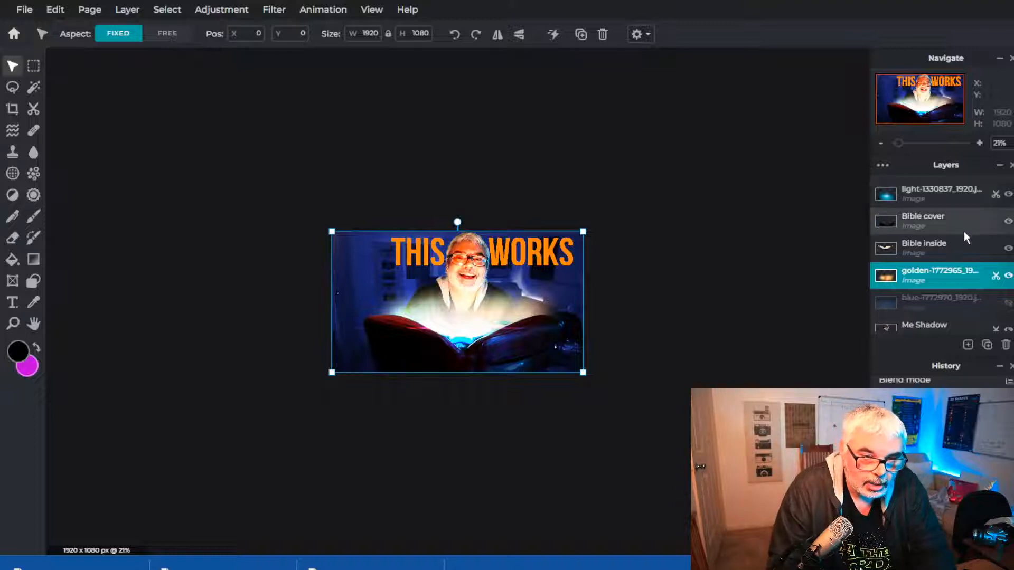
- Try masking the left edge of the golden light layer with a 240 px Draw mask brush at 51% opacity, and undo the stroke
{"action": "scroll", "coordinate": [554, 396], "scroll_direction": "up", "scroll_amount": 4}
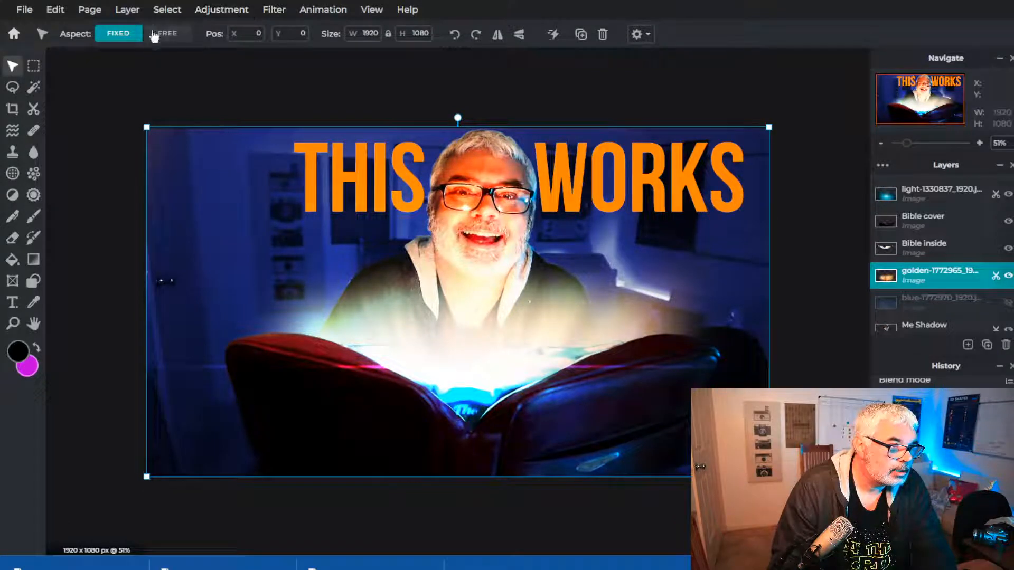
{"action": "left_click", "coordinate": [32, 111]}
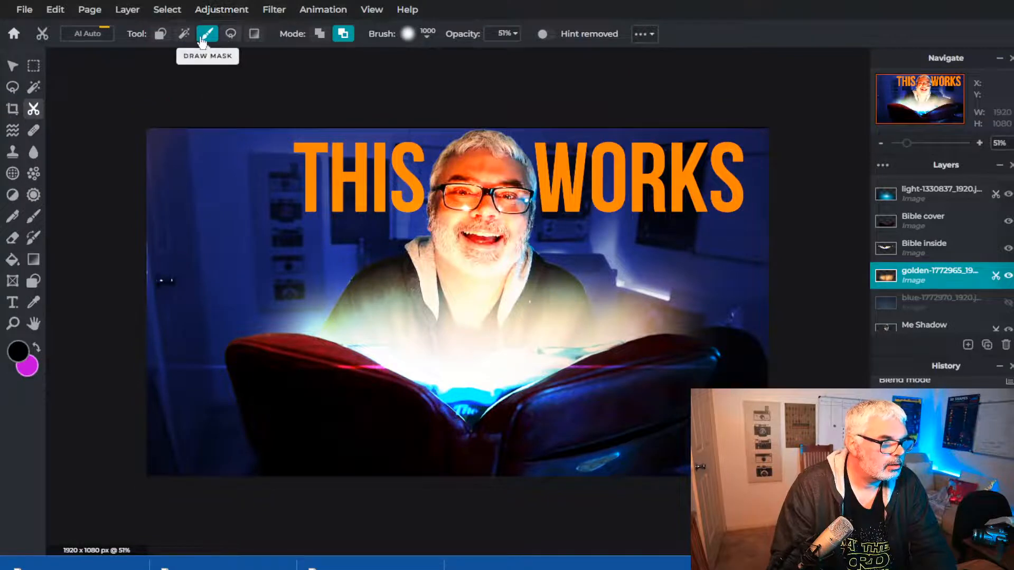
{"action": "left_click", "coordinate": [428, 34]}
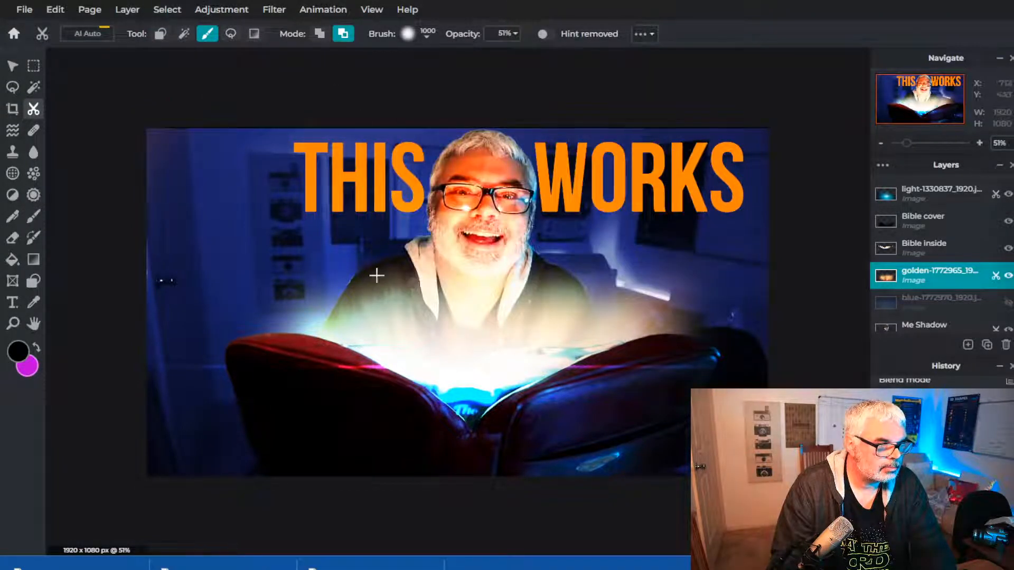
{"action": "left_click", "coordinate": [426, 35]}
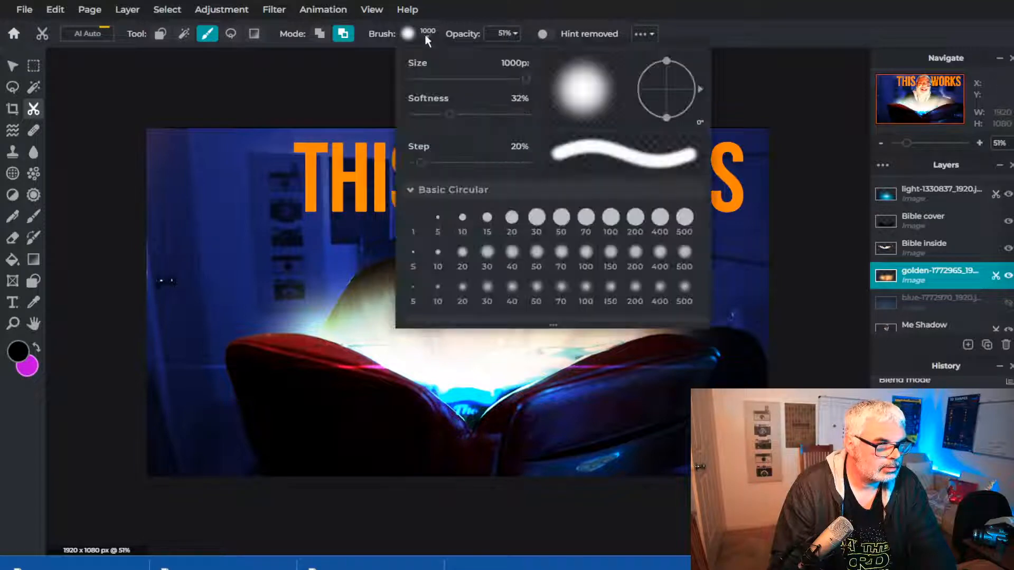
{"action": "left_click", "coordinate": [472, 81]}
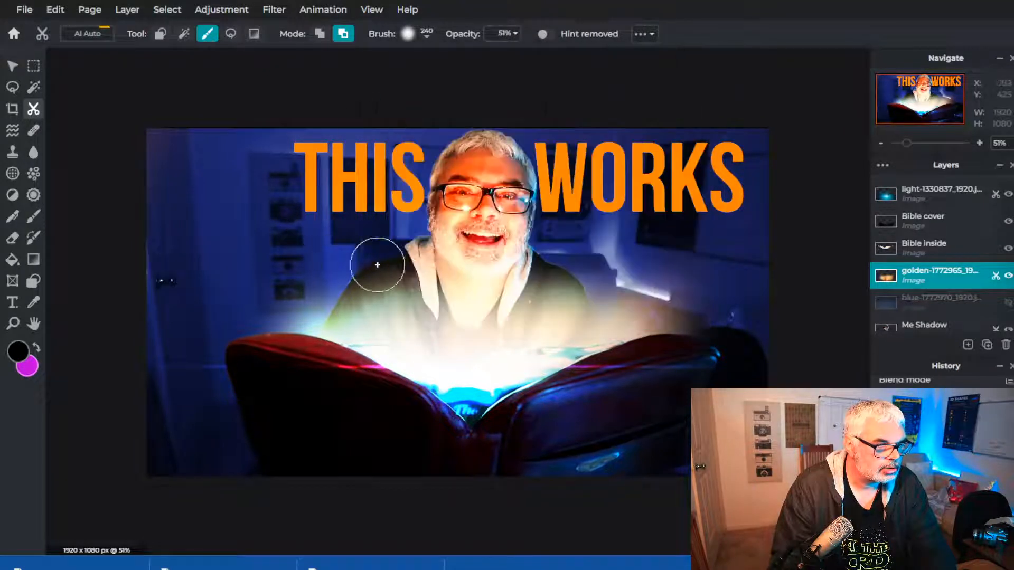
{"action": "left_click_drag", "start_coordinate": [272, 328], "coordinate": [227, 355]}
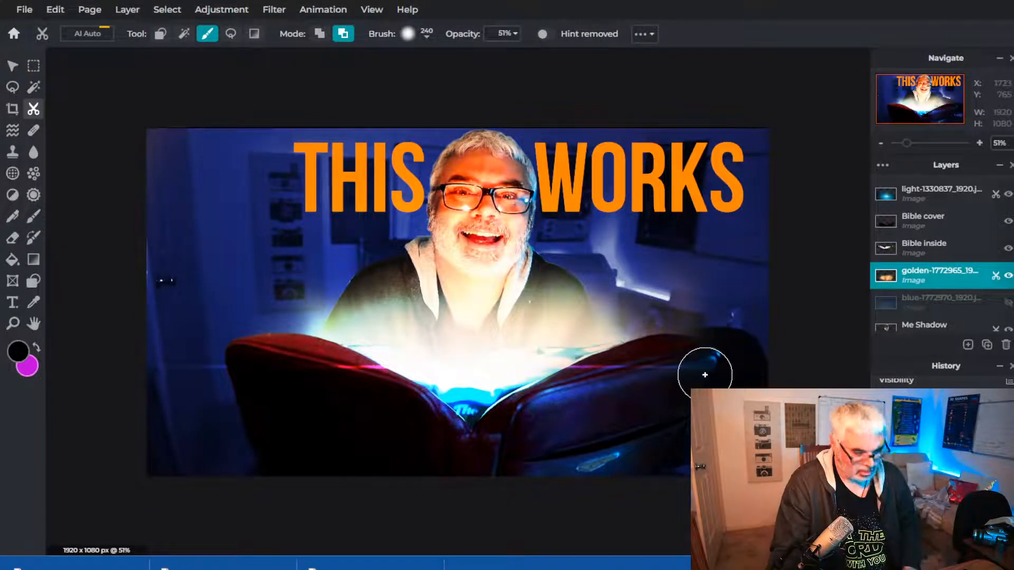
{"action": "key", "text": "ctrl+z"}
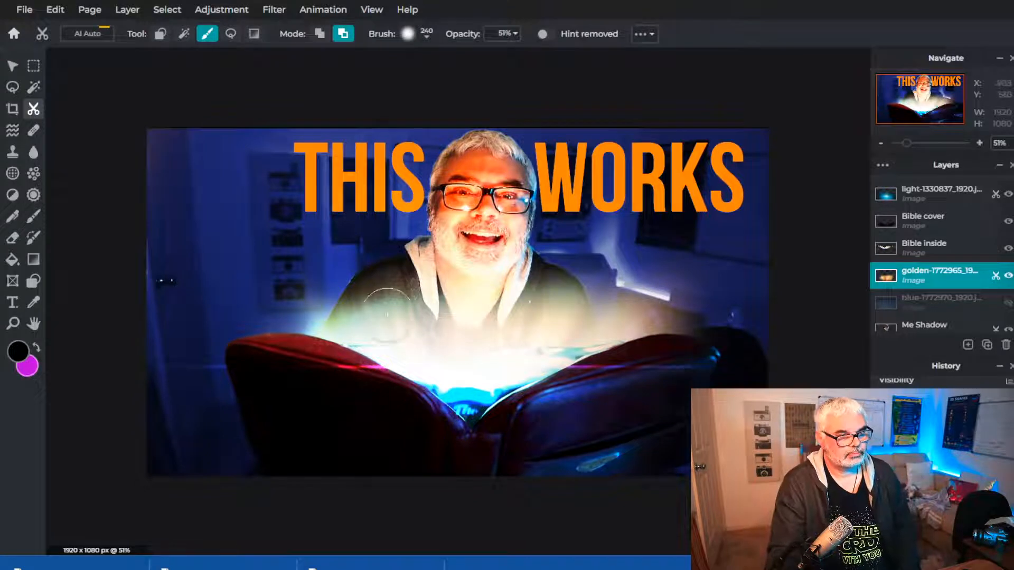
- Try fading both sides of the golden light layer with an 890 px mask brush at 51% opacity, and undo the strokes
{"action": "left_click", "coordinate": [427, 35]}
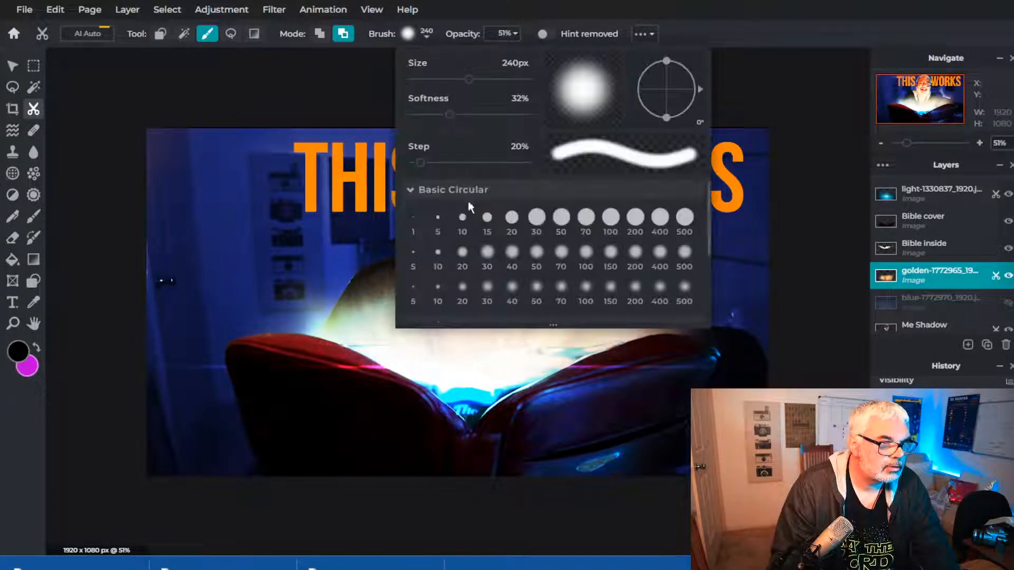
{"action": "scroll", "coordinate": [468, 201], "scroll_direction": "down", "scroll_amount": 3}
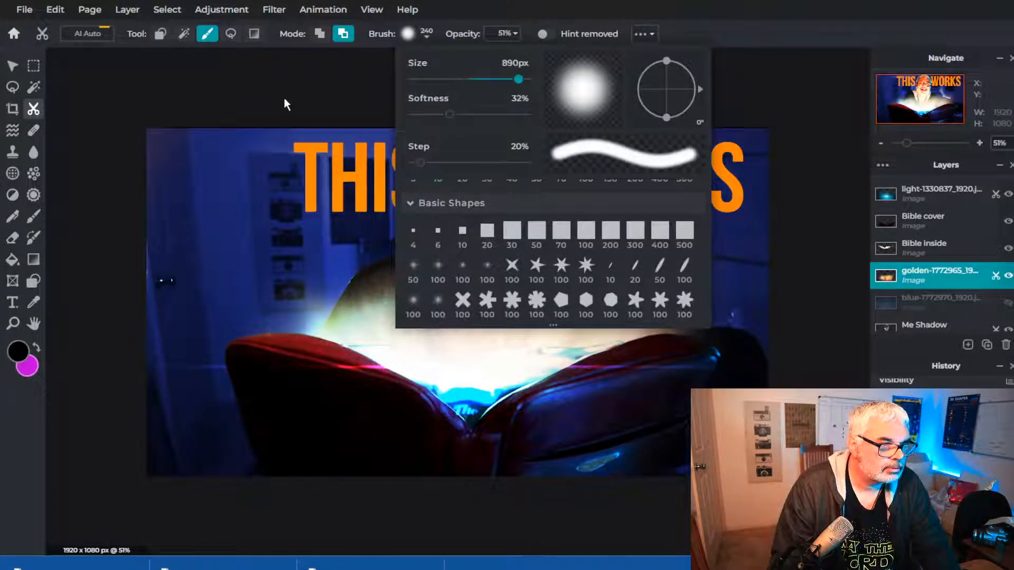
{"action": "scroll", "coordinate": [316, 256], "scroll_direction": "down", "scroll_amount": 3}
{"action": "mouse_move", "coordinate": [317, 257]}
{"action": "left_mouse_down"}
{"action": "mouse_move", "coordinate": [465, 253]}
{"action": "mouse_move", "coordinate": [668, 272]}
{"action": "left_mouse_up"}
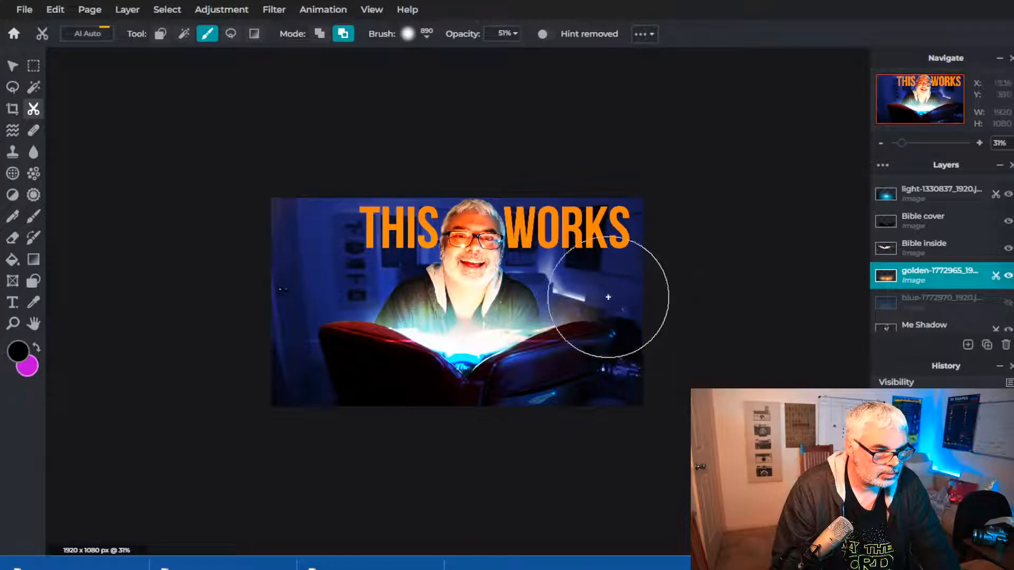
{"action": "left_click_drag", "start_coordinate": [392, 295], "coordinate": [607, 293]}
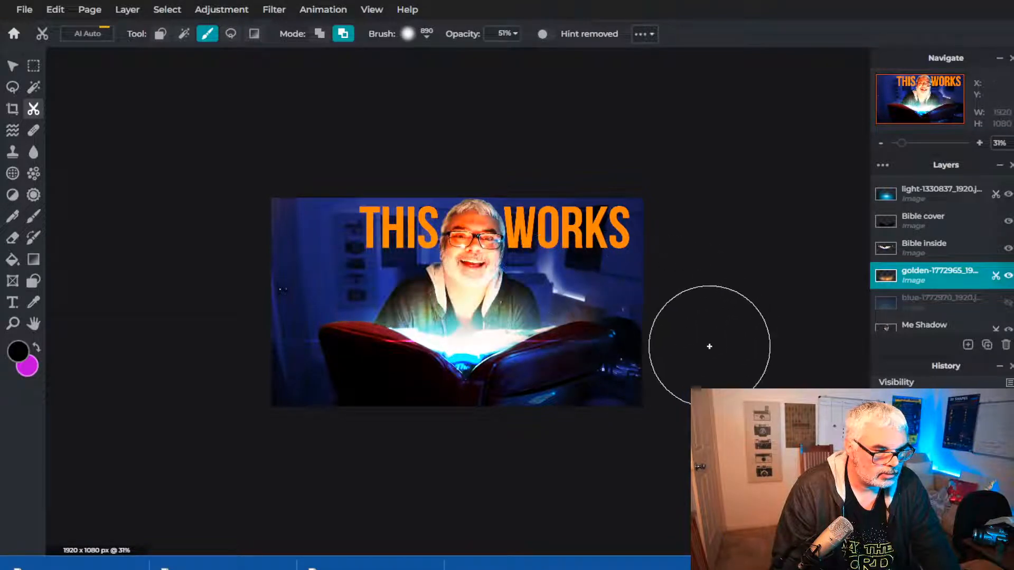
{"action": "key", "text": "ctrl+z"}
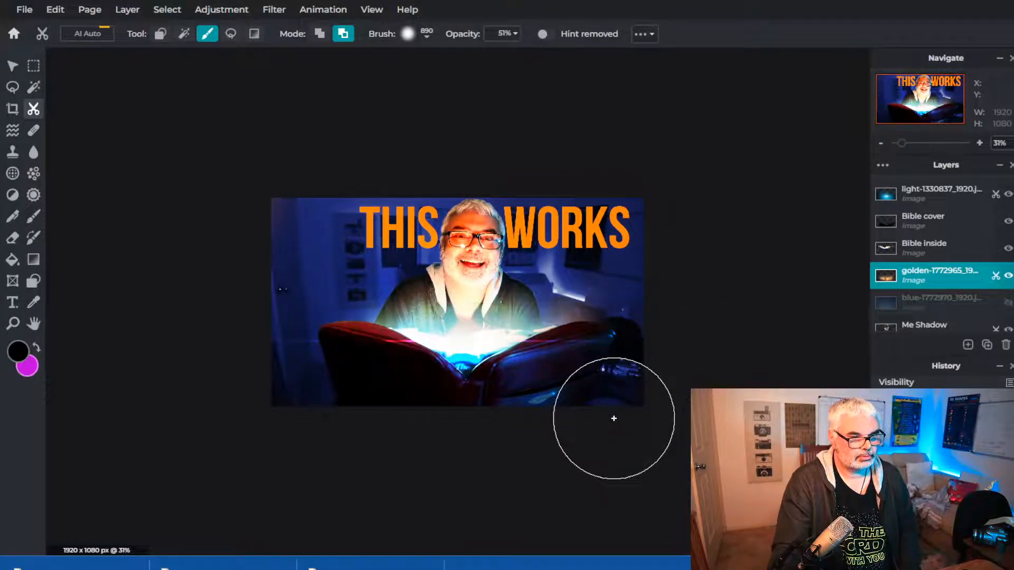
{"action": "key", "text": "ctrl+z"}
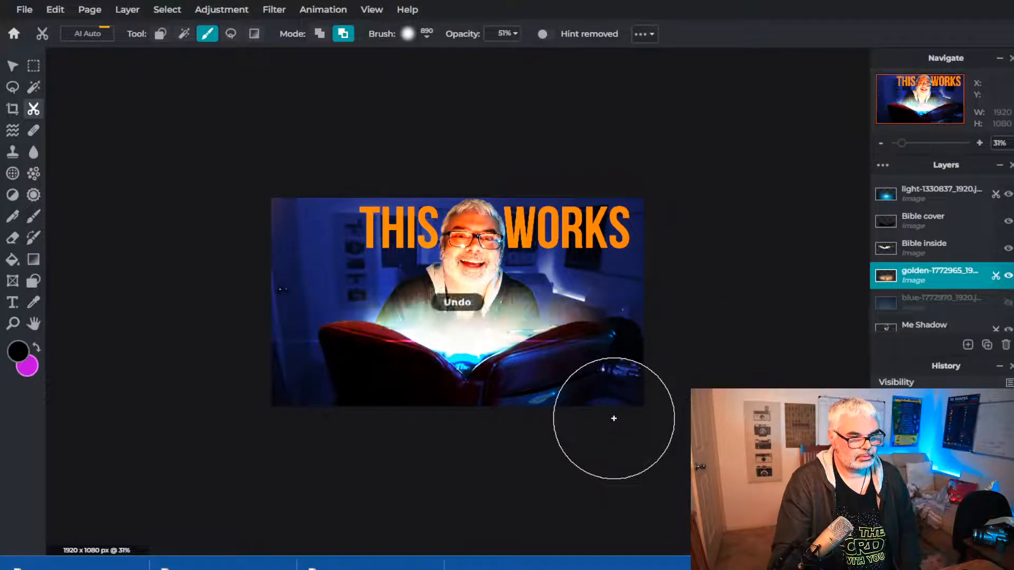
- Show the blue-1772970 layer and toggle it and the golden light layer off and on to compare their effect on the scene
{"action": "left_click", "coordinate": [958, 303]}
{"action": "left_click", "coordinate": [1008, 303]}
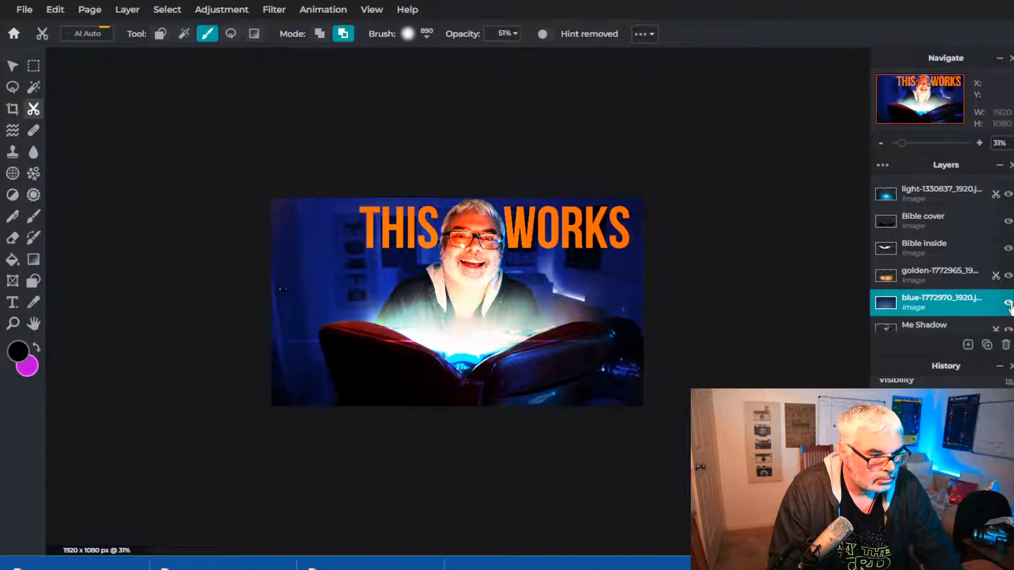
{"action": "left_click", "coordinate": [1008, 303]}
{"action": "left_click", "coordinate": [1008, 303]}
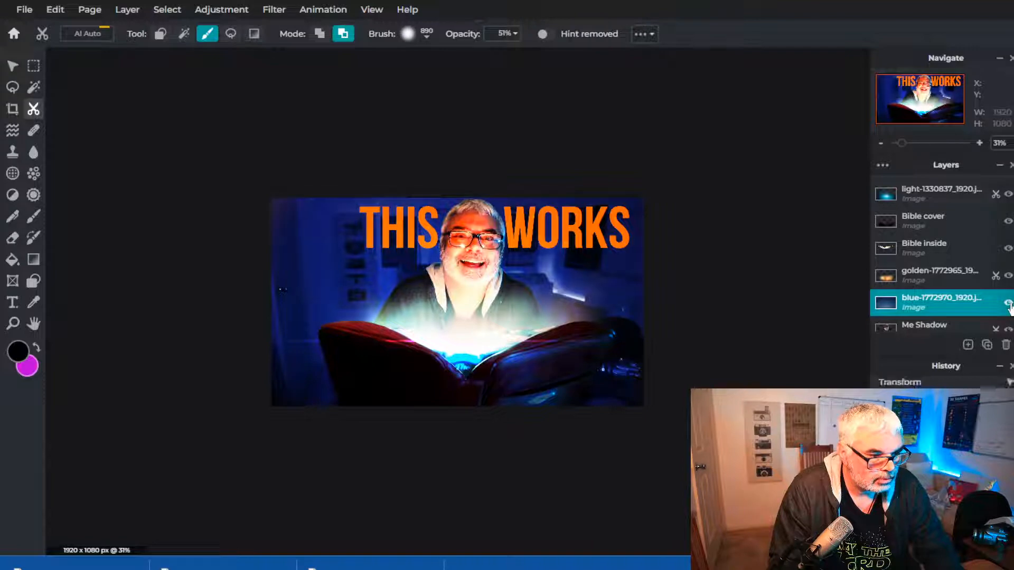
{"action": "left_click", "coordinate": [1008, 276]}
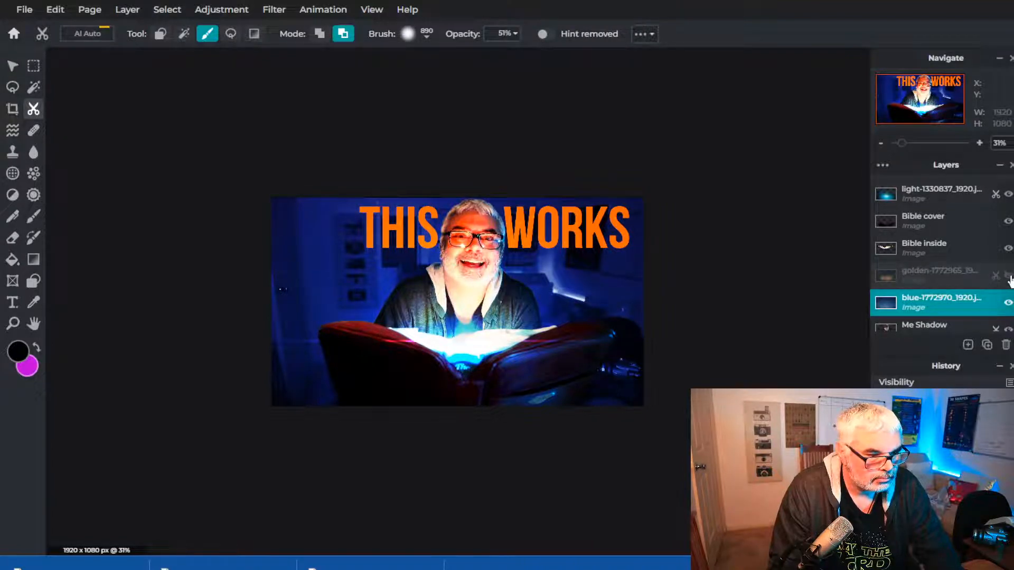
{"action": "left_click", "coordinate": [1009, 277]}
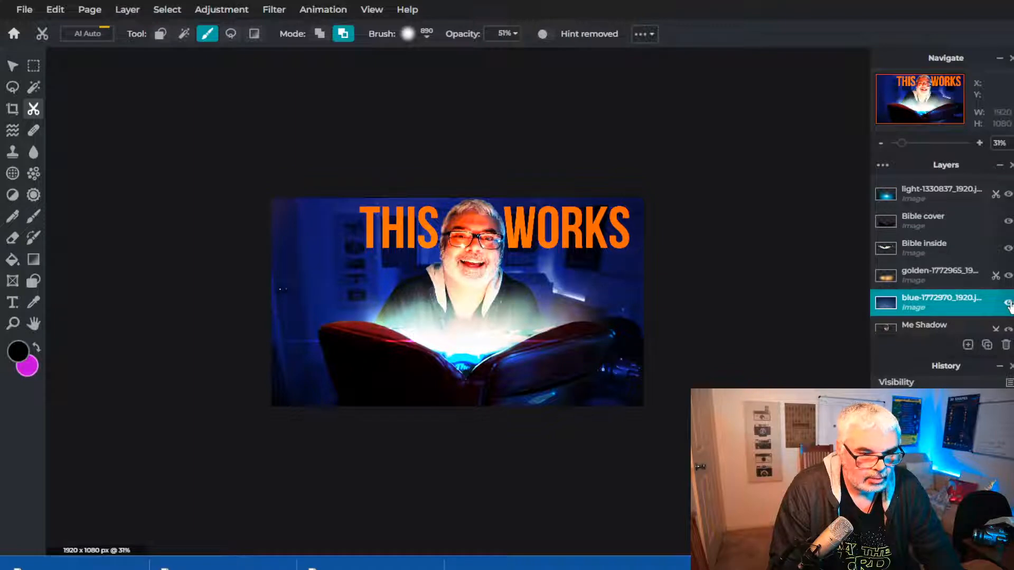
{"action": "left_click", "coordinate": [1009, 303]}
{"action": "left_click", "coordinate": [1009, 303]}
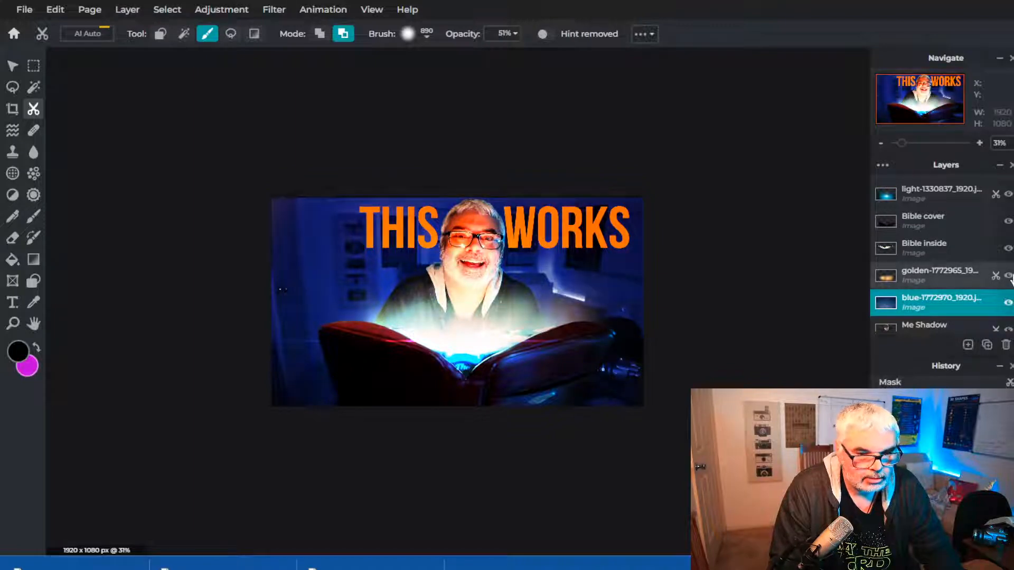
- Hide the golden, blue-1772970 and light-1330837 layers so that the scene has no light overlays
{"action": "left_click", "coordinate": [1009, 278]}
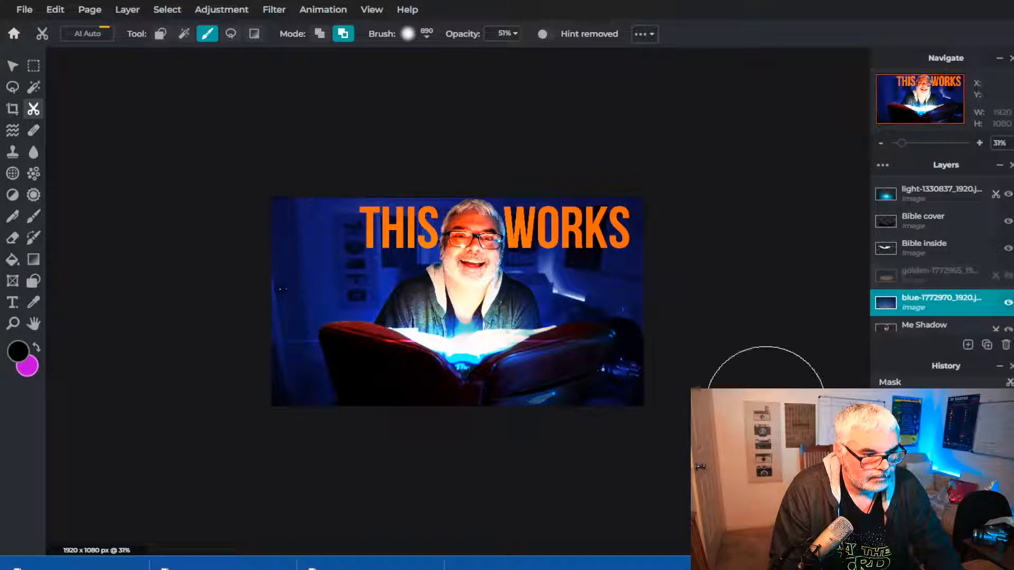
{"action": "key", "text": "ctrl+minus"}
{"action": "scroll", "coordinate": [700, 469], "scroll_direction": "up", "scroll_amount": 3}
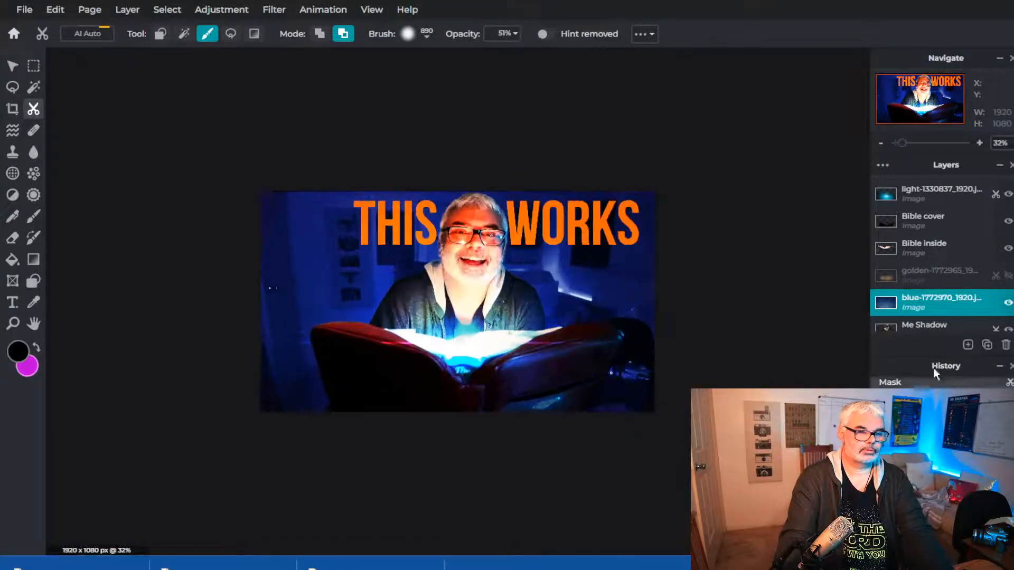
{"action": "left_click", "coordinate": [1008, 305]}
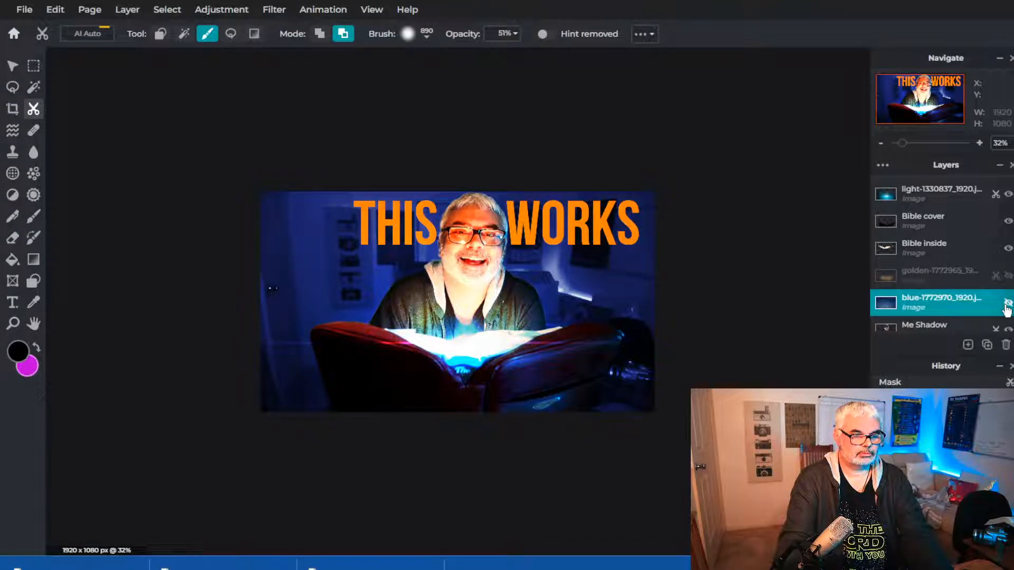
{"action": "left_click", "coordinate": [1008, 195]}
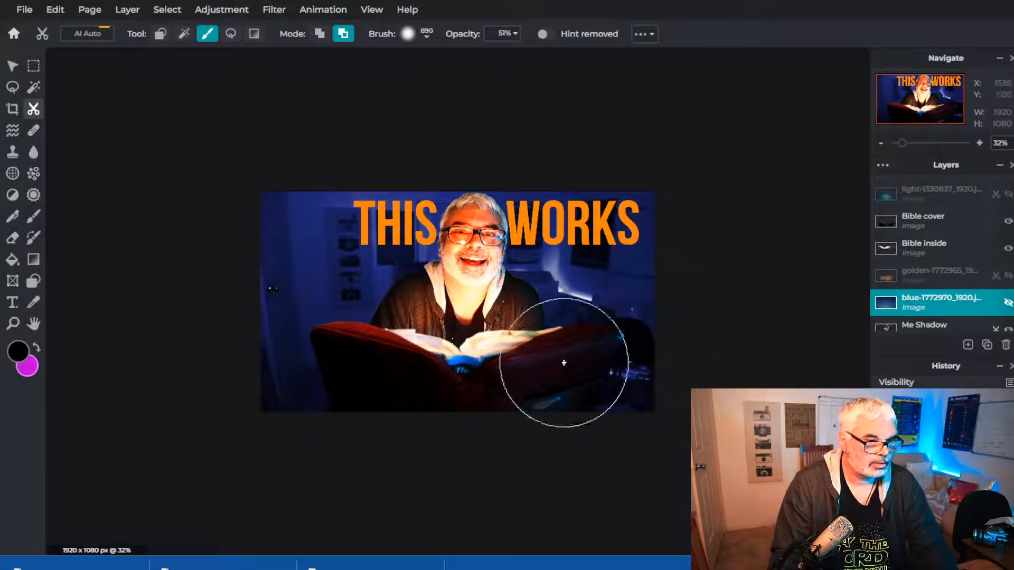
- Set the "THIS WORKS" text to size 500, widen its box to fit one line and move it across the canvas top
{"action": "left_click", "coordinate": [13, 68]}
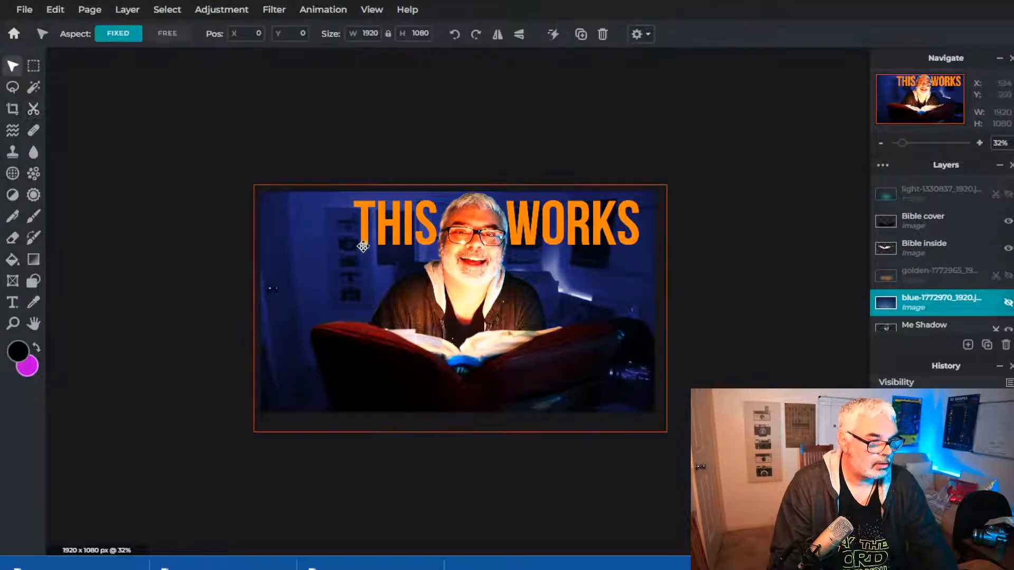
{"action": "left_click", "coordinate": [357, 222]}
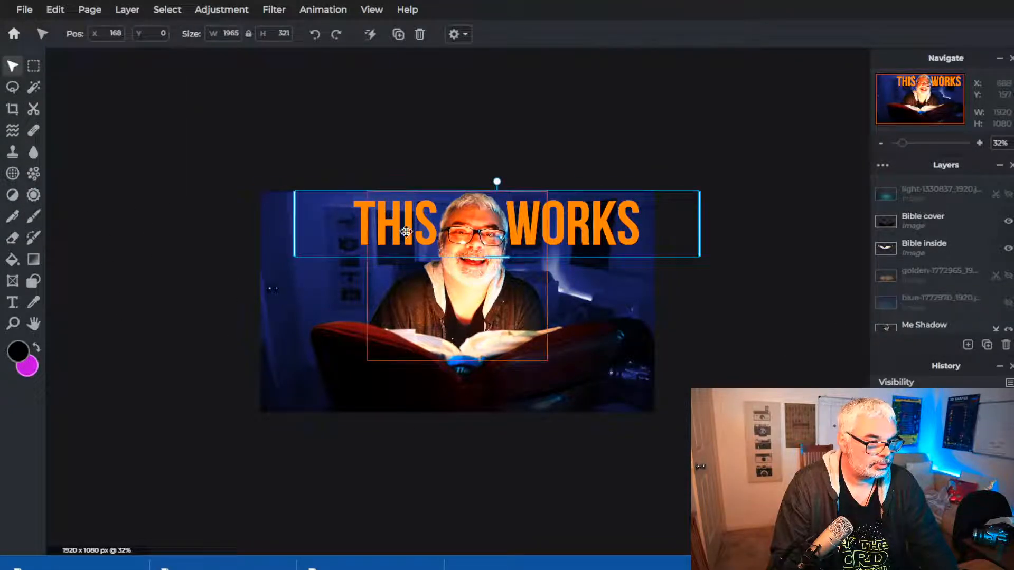
{"action": "left_click", "coordinate": [397, 231]}
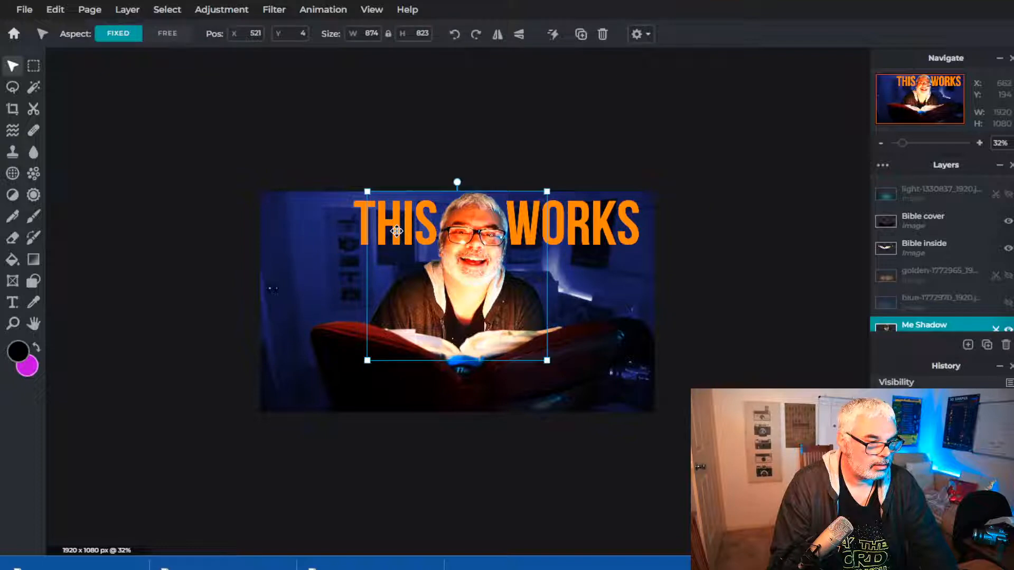
{"action": "left_click", "coordinate": [601, 235]}
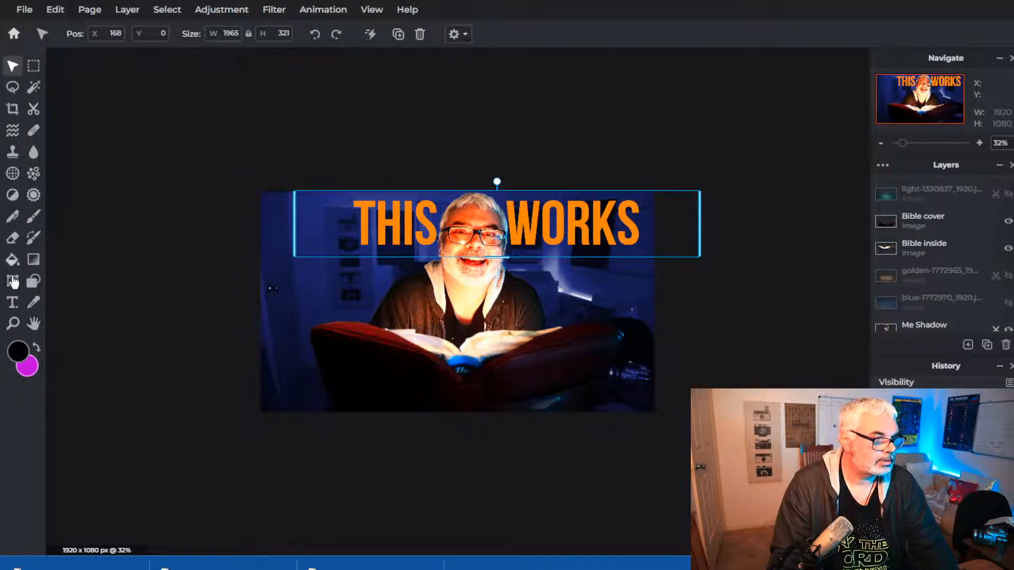
{"action": "left_click", "coordinate": [12, 302]}
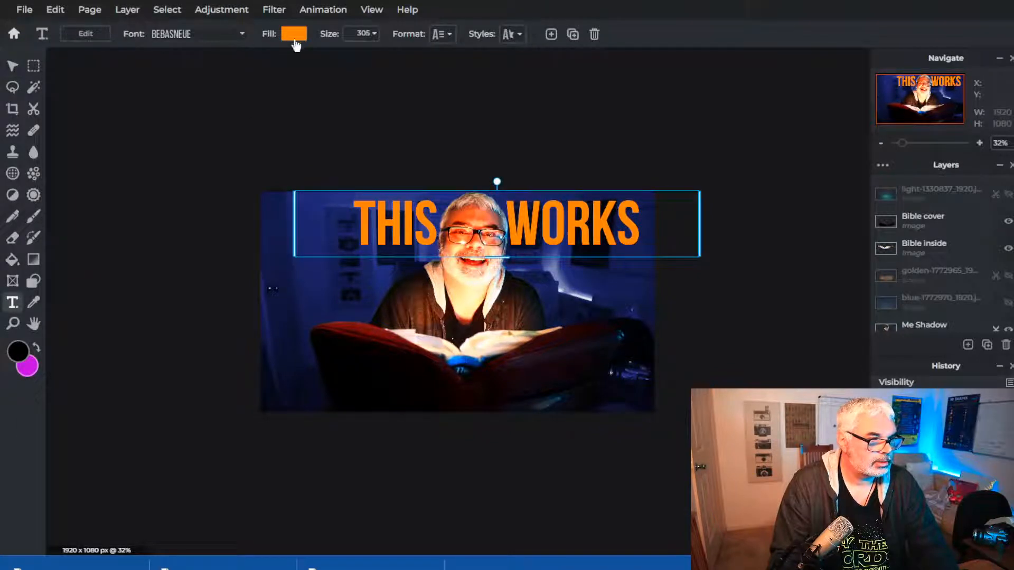
{"action": "left_click", "coordinate": [372, 33]}
{"action": "left_click_drag", "start_coordinate": [326, 62], "coordinate": [338, 61]}
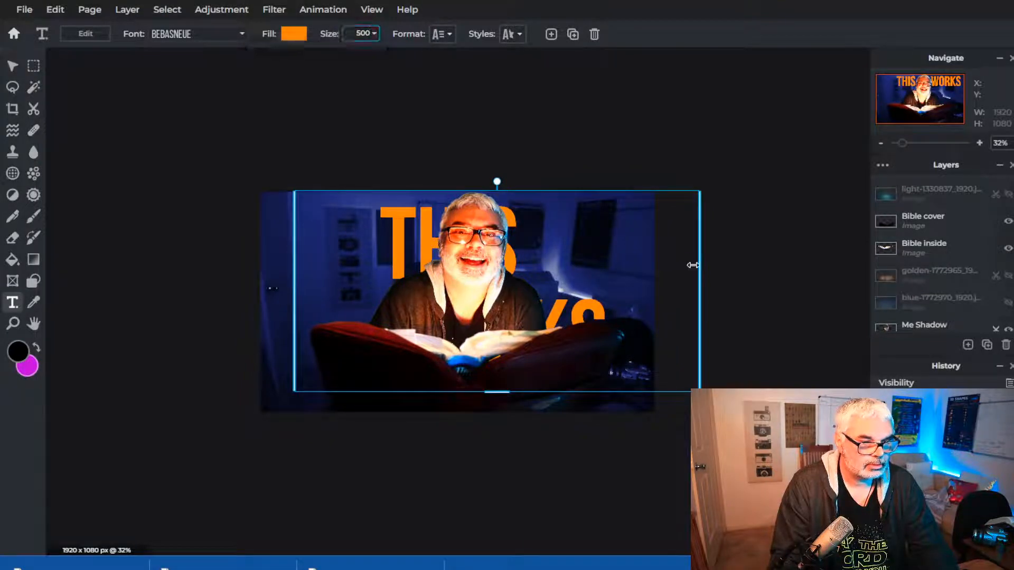
{"action": "left_click_drag", "start_coordinate": [700, 266], "coordinate": [869, 264]}
{"action": "left_click_drag", "start_coordinate": [719, 283], "coordinate": [660, 235]}
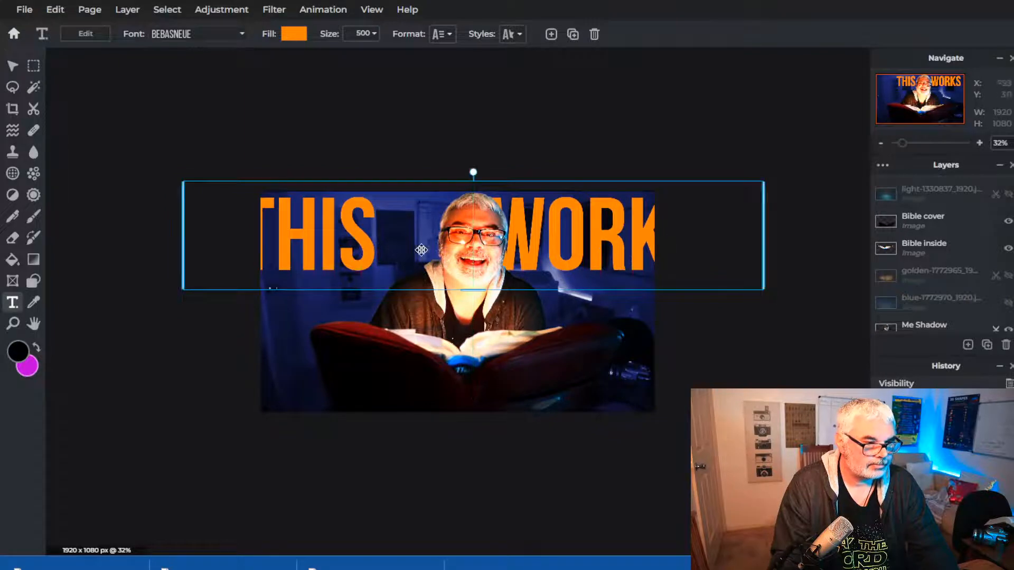
- Delete two spaces between "THIS" and "WORKS" and shift the title slightly down
{"action": "double_click", "coordinate": [418, 222]}
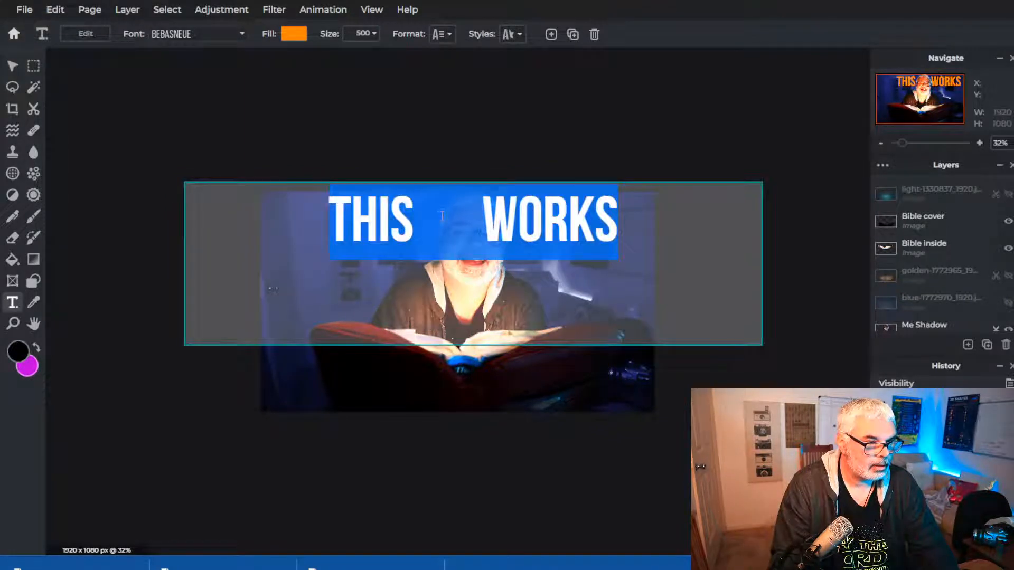
{"action": "left_click", "coordinate": [442, 216]}
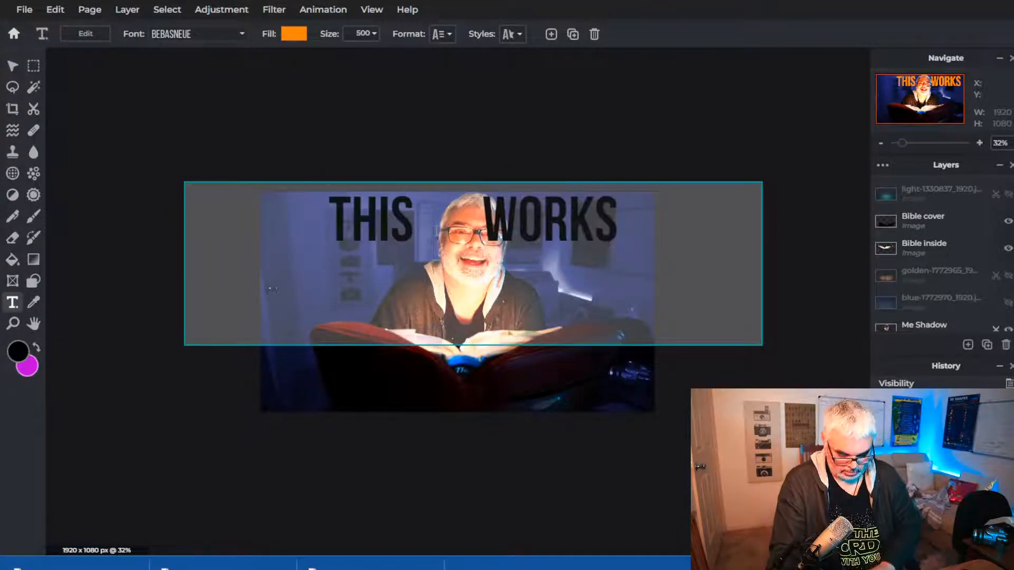
{"action": "key", "text": "BackSpace"}
{"action": "key", "text": "BackSpace"}
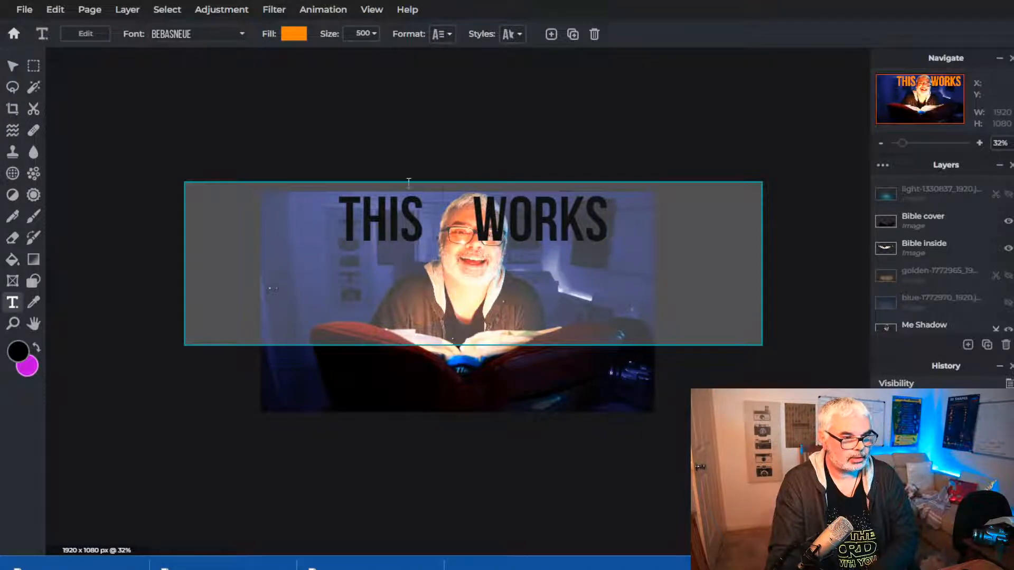
{"action": "left_click", "coordinate": [354, 94]}
{"action": "left_click_drag", "start_coordinate": [563, 242], "coordinate": [563, 246]}
- Reduce the title's font size to 425, shift it slightly right, and reduce the size further to 370
{"action": "left_click", "coordinate": [364, 34]}
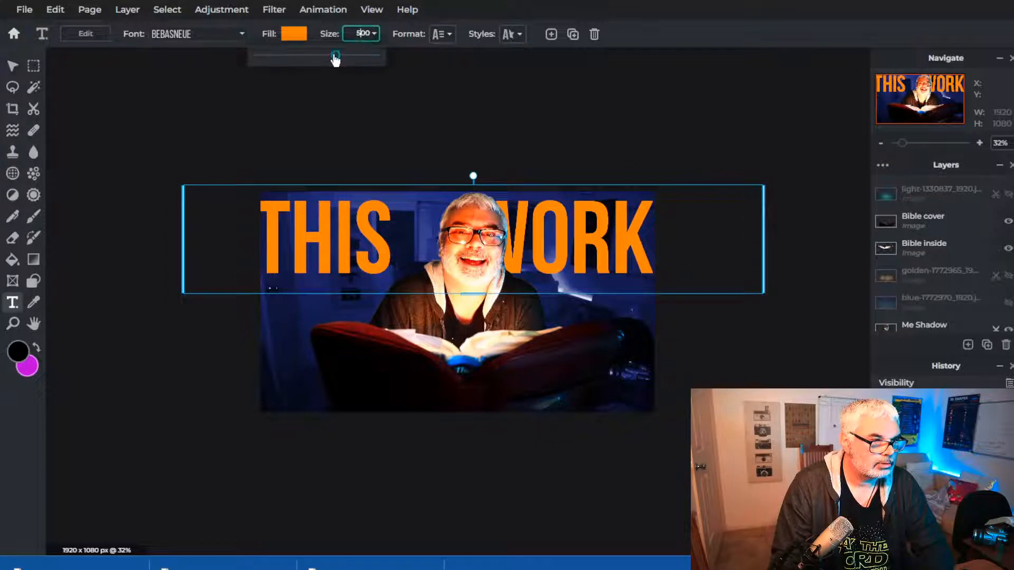
{"action": "left_click_drag", "start_coordinate": [336, 55], "coordinate": [332, 56]}
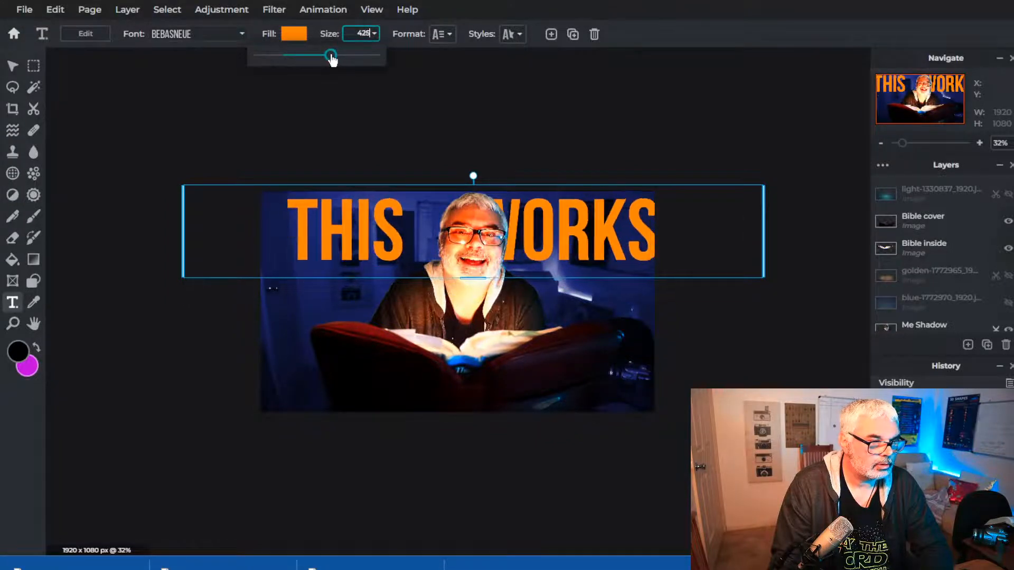
{"action": "mouse_move", "coordinate": [584, 239]}
{"action": "left_mouse_down"}
{"action": "mouse_move", "coordinate": [561, 239]}
{"action": "mouse_move", "coordinate": [602, 239]}
{"action": "mouse_move", "coordinate": [556, 239]}
{"action": "mouse_move", "coordinate": [586, 239]}
{"action": "left_mouse_up"}
{"action": "left_click", "coordinate": [359, 34]}
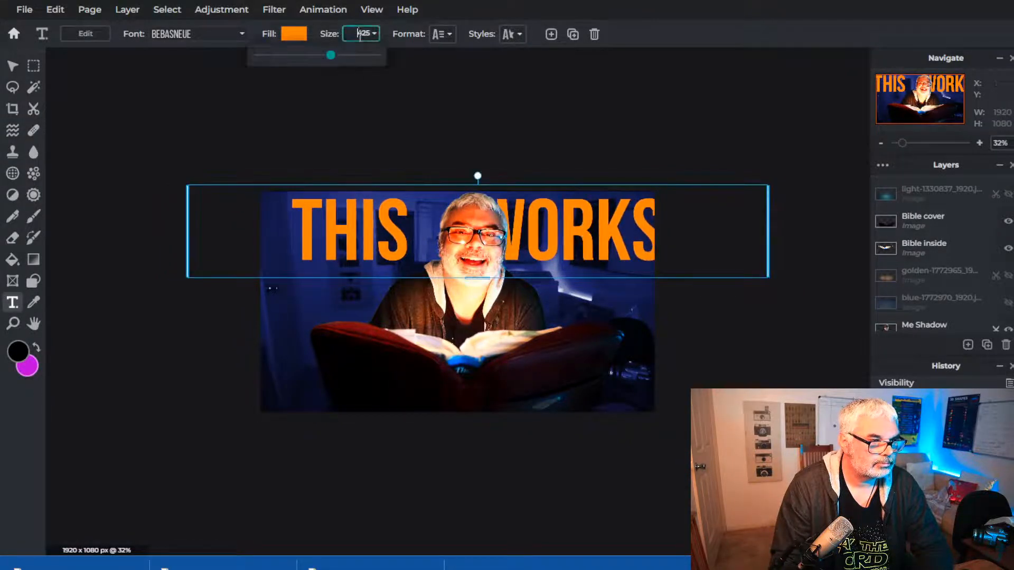
{"action": "left_click_drag", "start_coordinate": [331, 62], "coordinate": [328, 62]}
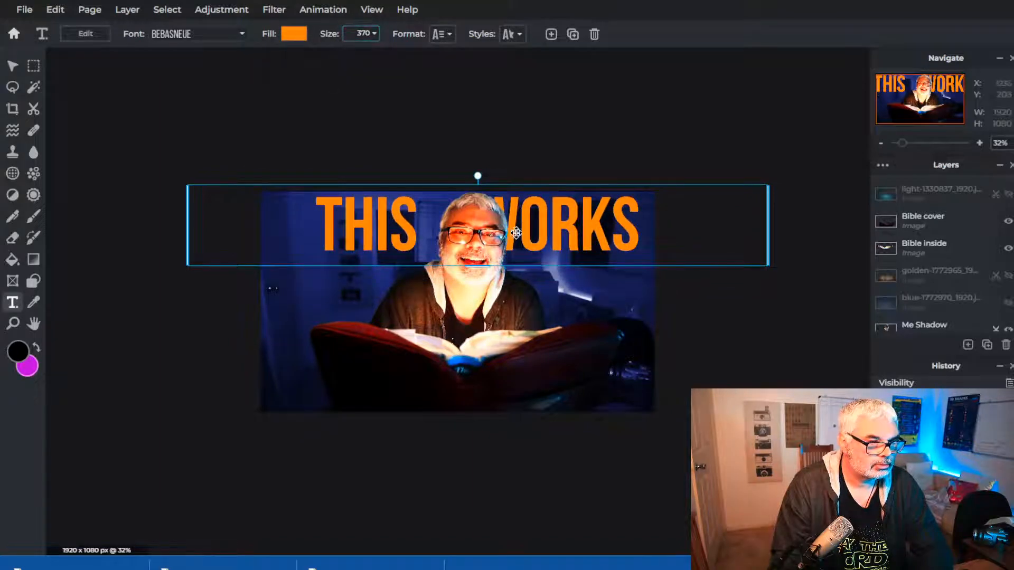
- Narrow the title's text box and place it flush with the canvas's left edge
{"action": "mouse_move", "coordinate": [516, 233]}
{"action": "left_mouse_down"}
{"action": "mouse_move", "coordinate": [540, 233]}
{"action": "mouse_move", "coordinate": [532, 234]}
{"action": "left_mouse_up"}
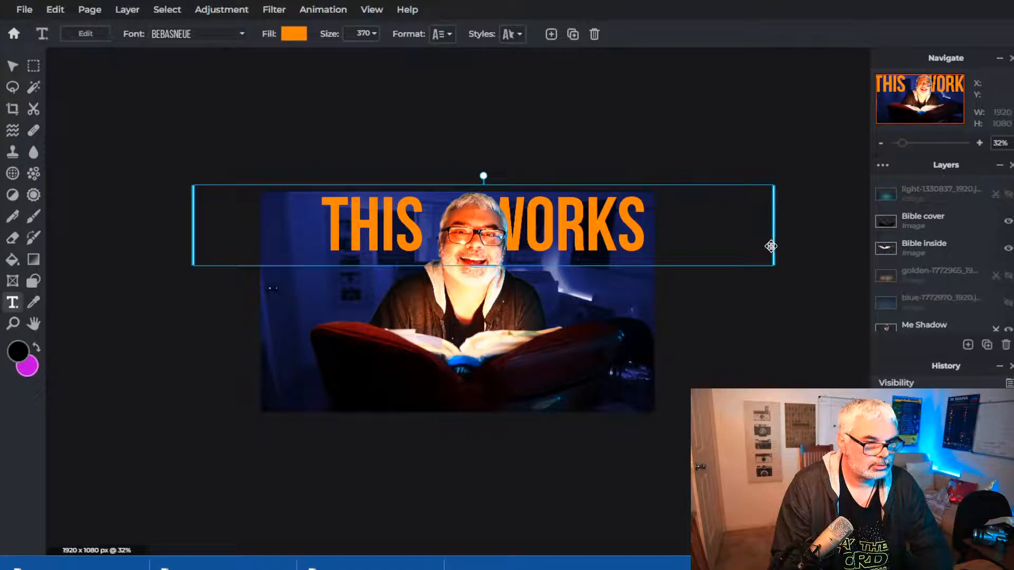
{"action": "left_click_drag", "start_coordinate": [774, 242], "coordinate": [569, 243]}
{"action": "left_click_drag", "start_coordinate": [329, 247], "coordinate": [394, 246]}
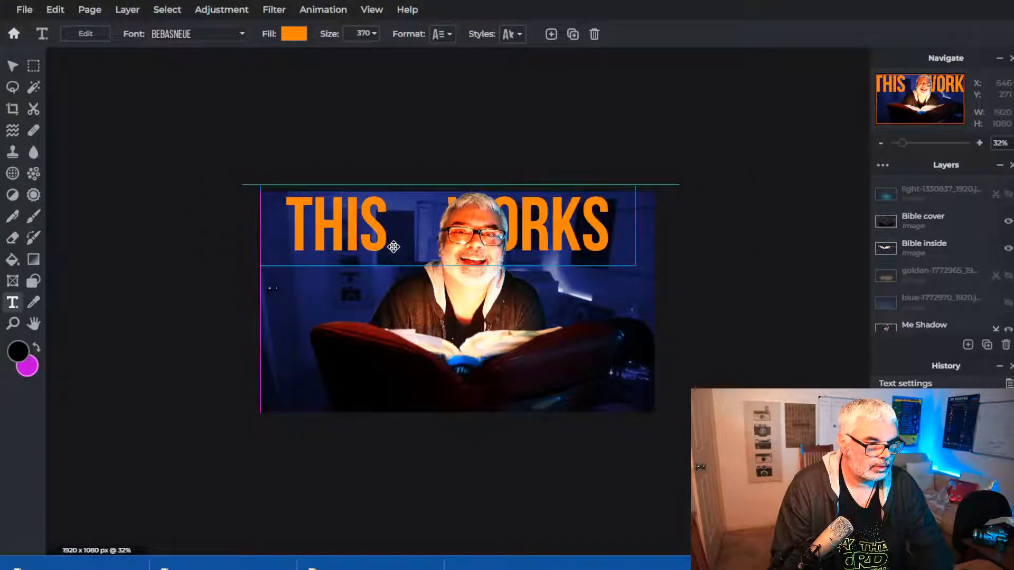
- Add spaces between "THIS" and "WORKS" and widen the text box past the canvas's right edge so both words fit one line
{"action": "double_click", "coordinate": [418, 231]}
{"action": "left_click", "coordinate": [417, 233]}
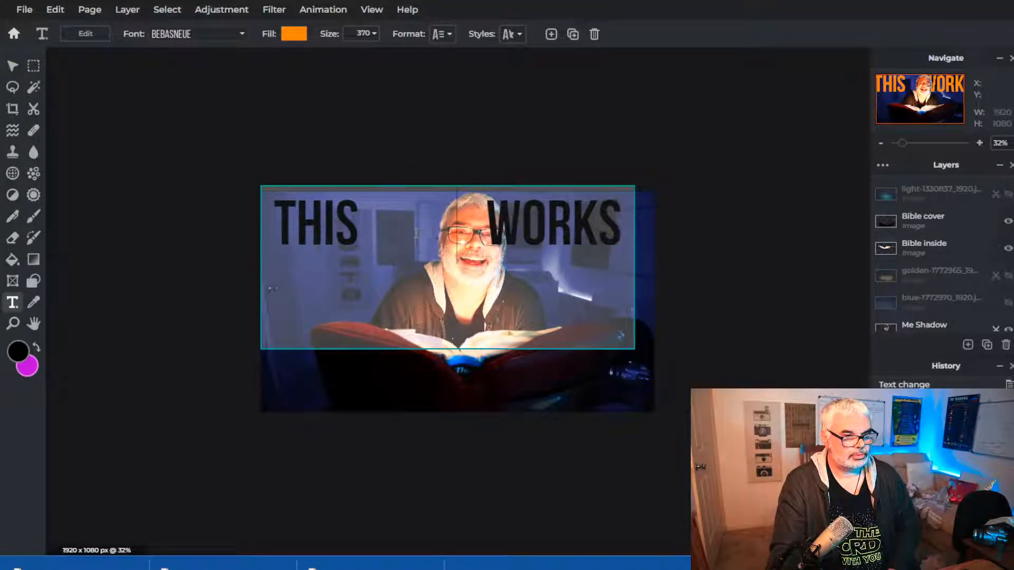
{"action": "left_click", "coordinate": [121, 271]}
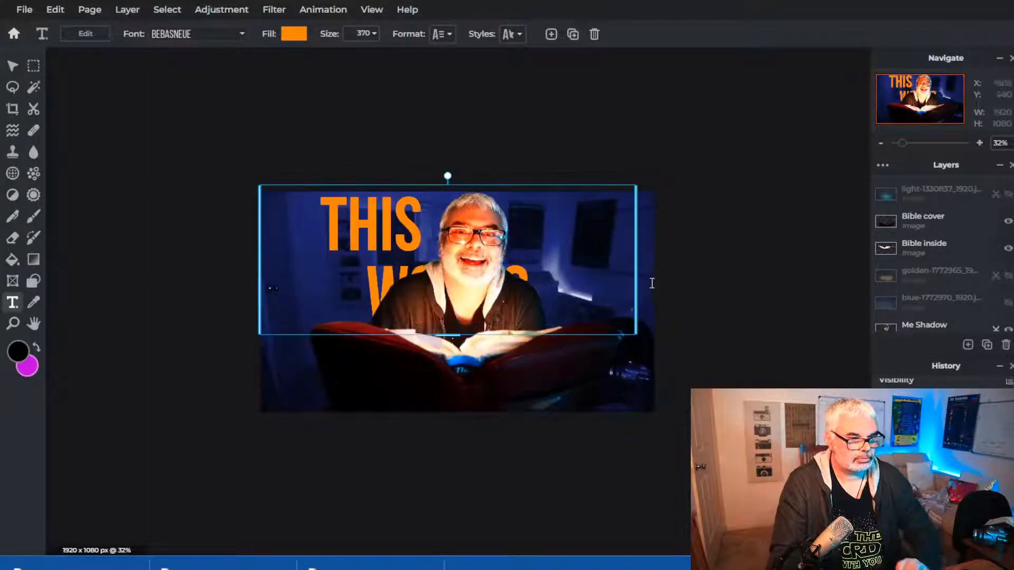
{"action": "left_click_drag", "start_coordinate": [636, 272], "coordinate": [725, 272]}
- Delete two spaces between "THIS" and "WORKS" and center the title horizontally along the canvas's top edge
{"action": "double_click", "coordinate": [466, 272]}
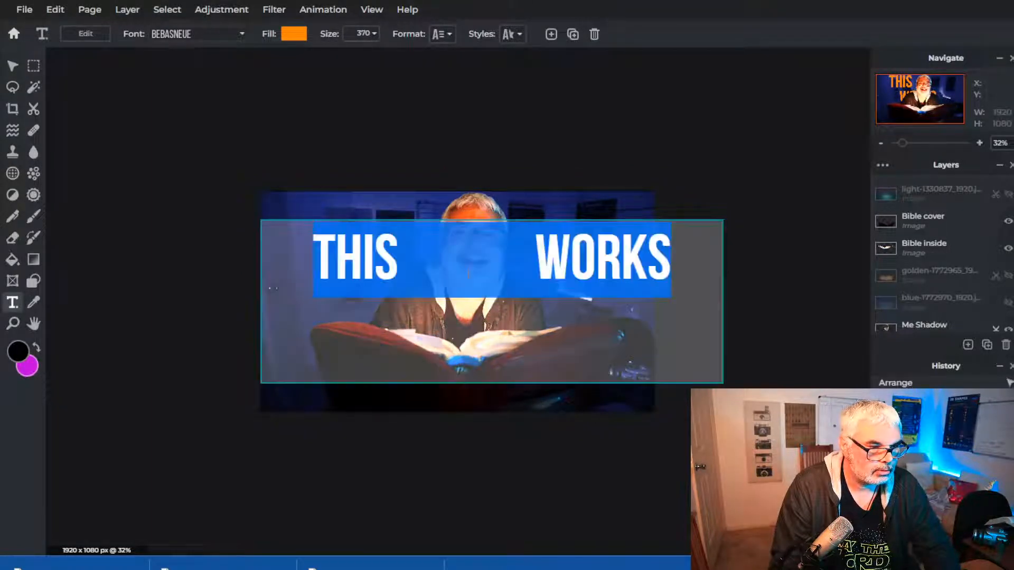
{"action": "left_click", "coordinate": [465, 272]}
{"action": "key", "text": "BackSpace"}
{"action": "key", "text": "BackSpace"}
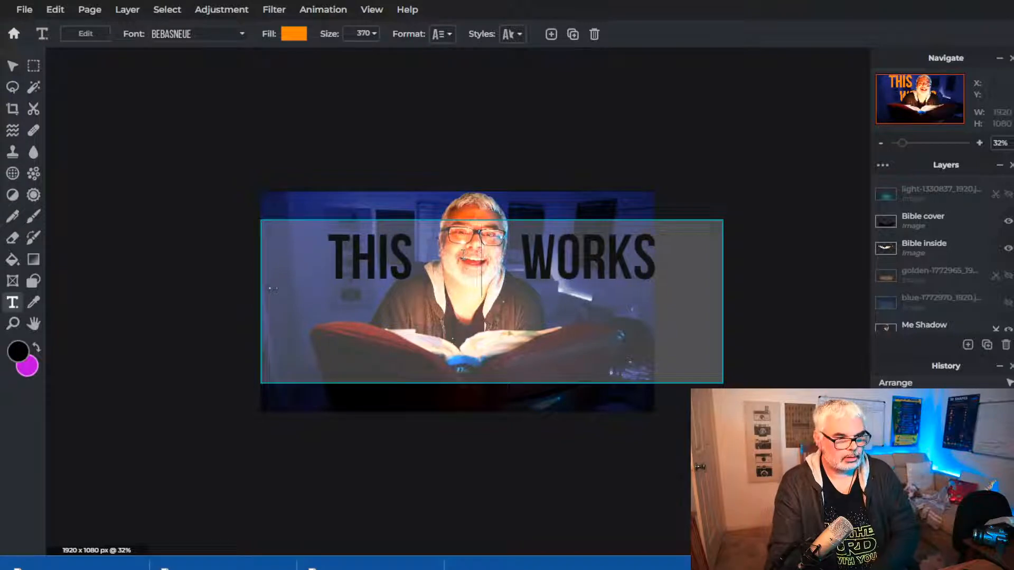
{"action": "left_click", "coordinate": [446, 150]}
{"action": "left_click_drag", "start_coordinate": [473, 294], "coordinate": [437, 265]}
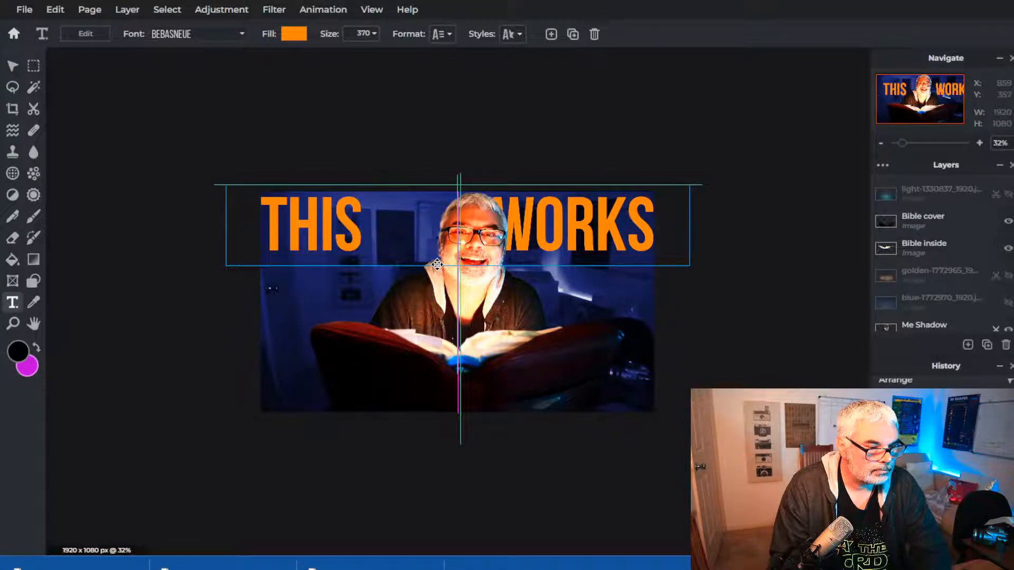
{"action": "left_click_drag", "start_coordinate": [436, 264], "coordinate": [438, 266]}
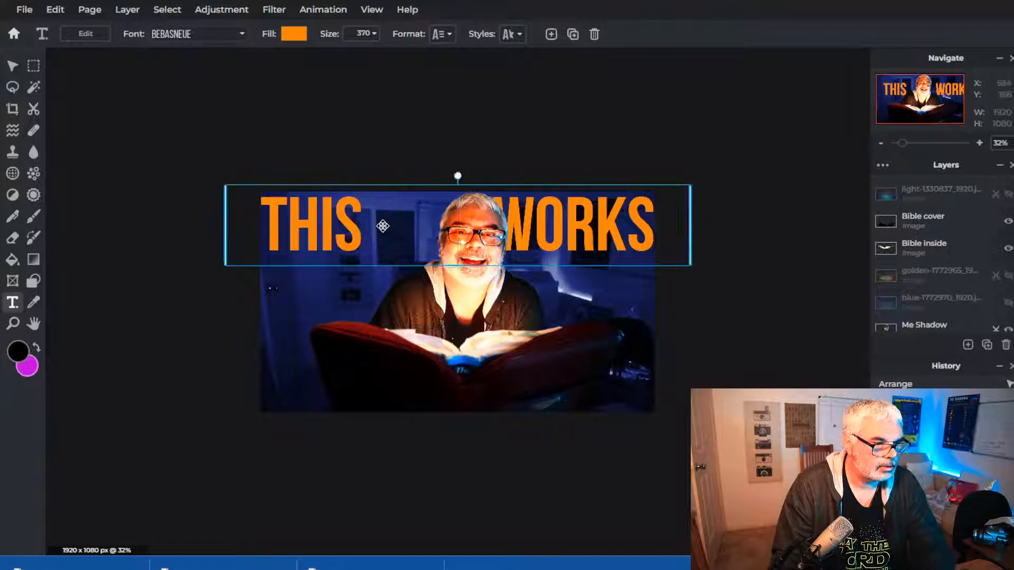
- Remove more spaces between "THIS" and "WORKS" and shift the title so "WORKS" ends at the canvas's right edge
{"action": "double_click", "coordinate": [391, 228]}
{"action": "left_click", "coordinate": [403, 225]}
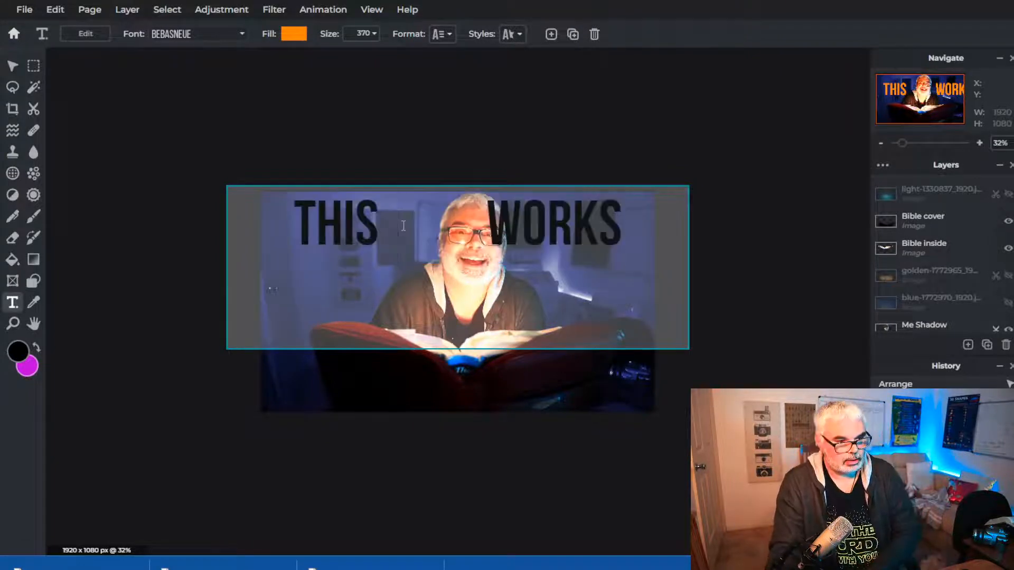
{"action": "left_click", "coordinate": [403, 153]}
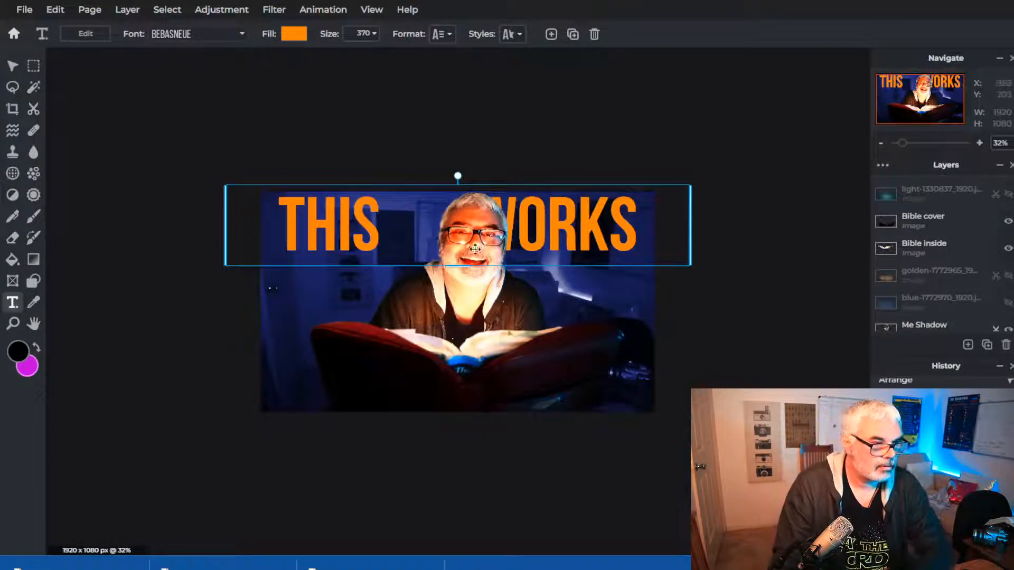
{"action": "left_click_drag", "start_coordinate": [539, 232], "coordinate": [560, 231]}
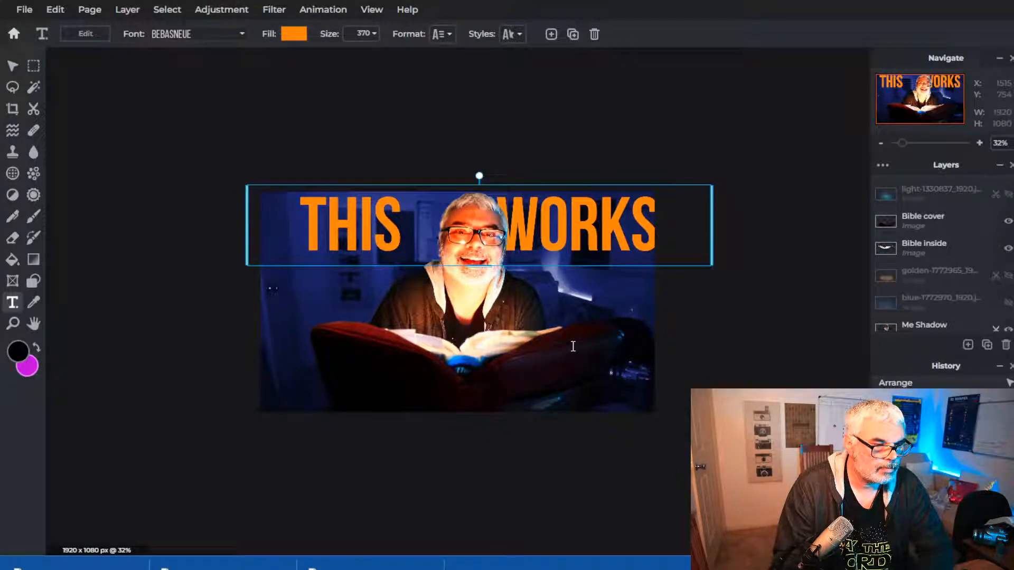
- Delete "WORKS" and the spaces from the title, move "THIS" beside the man's head on the left, and narrow its text box
{"action": "double_click", "coordinate": [339, 232]}
{"action": "left_click", "coordinate": [464, 224]}
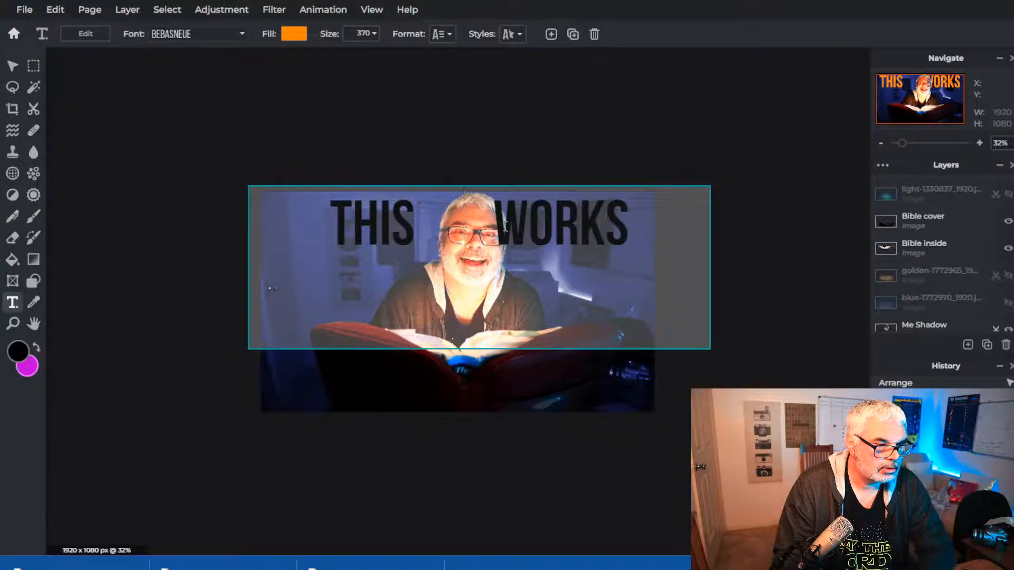
{"action": "left_click_drag", "start_coordinate": [648, 225], "coordinate": [425, 224]}
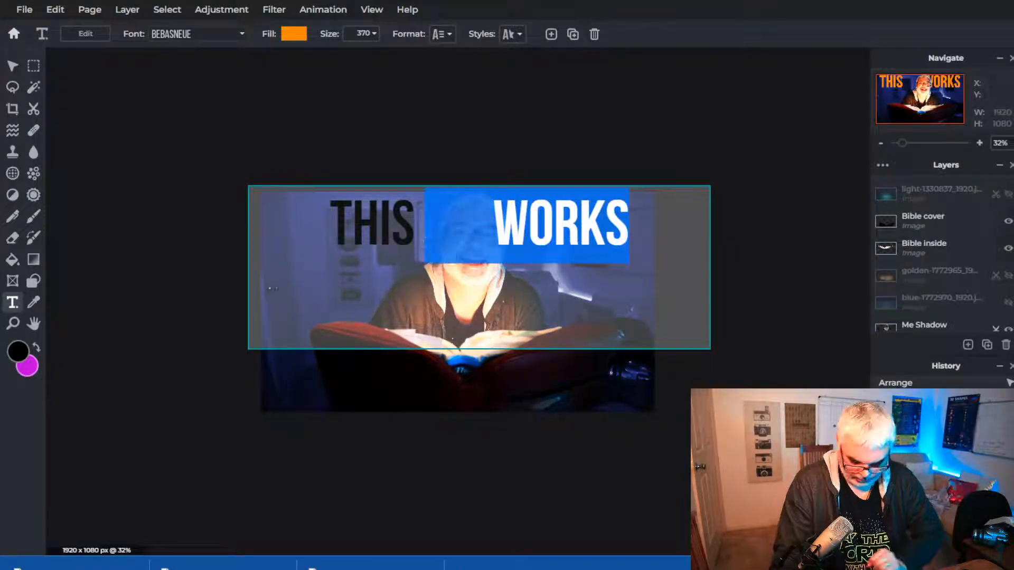
{"action": "key", "text": "BackSpace"}
{"action": "left_click", "coordinate": [285, 95]}
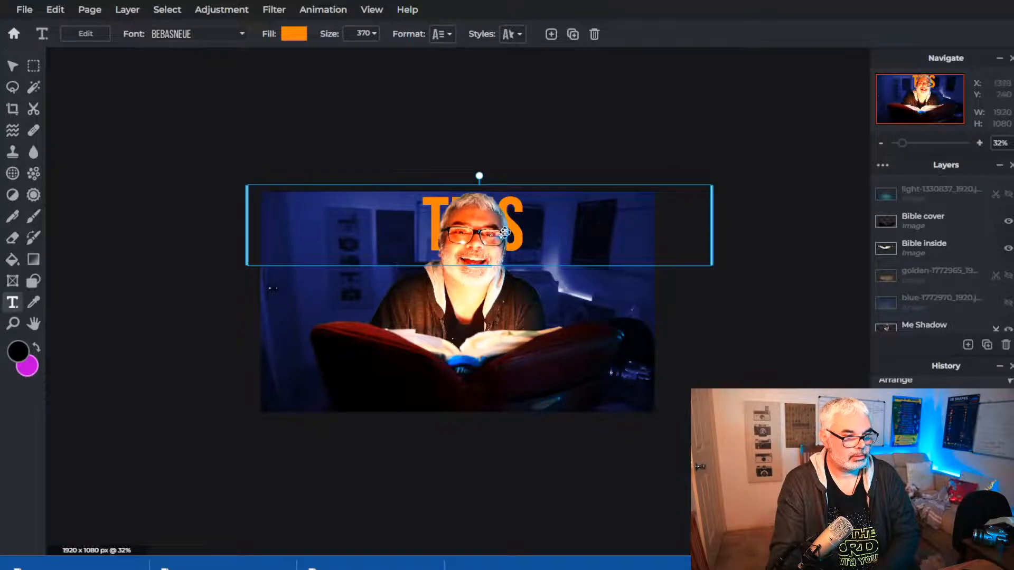
{"action": "left_click_drag", "start_coordinate": [413, 233], "coordinate": [283, 236]}
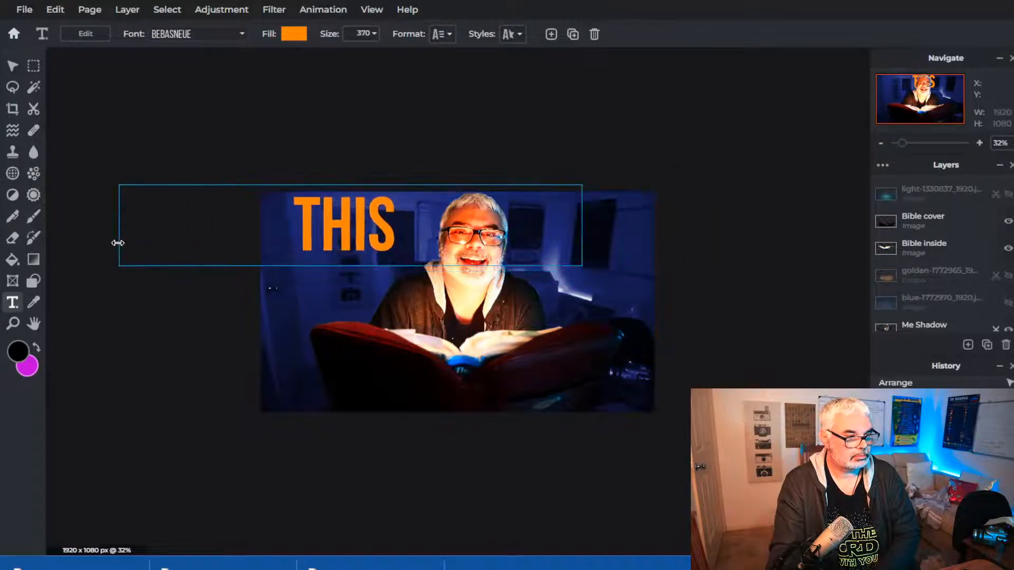
{"action": "left_click_drag", "start_coordinate": [120, 242], "coordinate": [318, 238]}
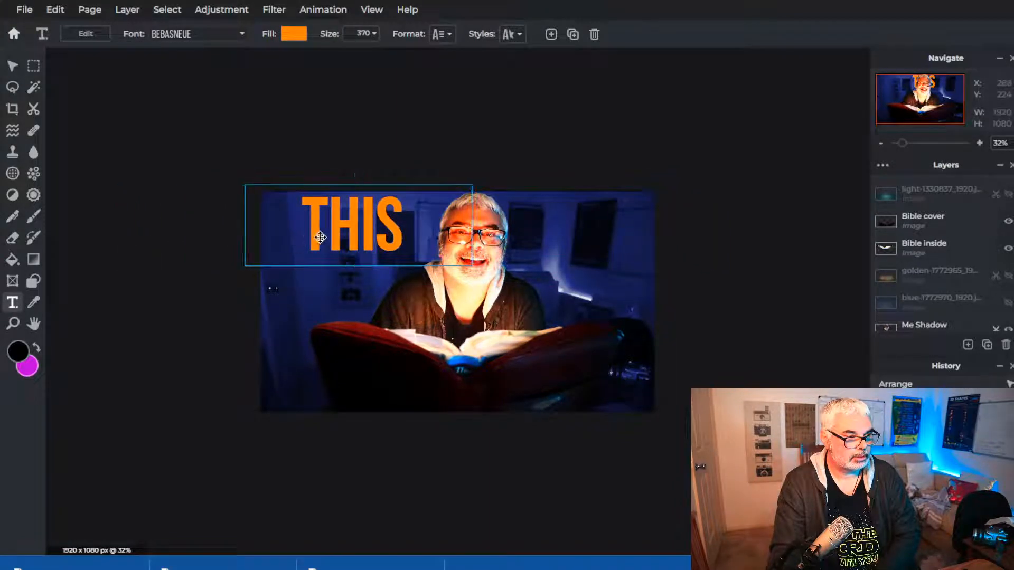
- Duplicate the "THIS" text, narrow the copy's text box, and place it to the right of the man's head
{"action": "key", "text": "ctrl+c"}
{"action": "key", "text": "ctrl+v"}
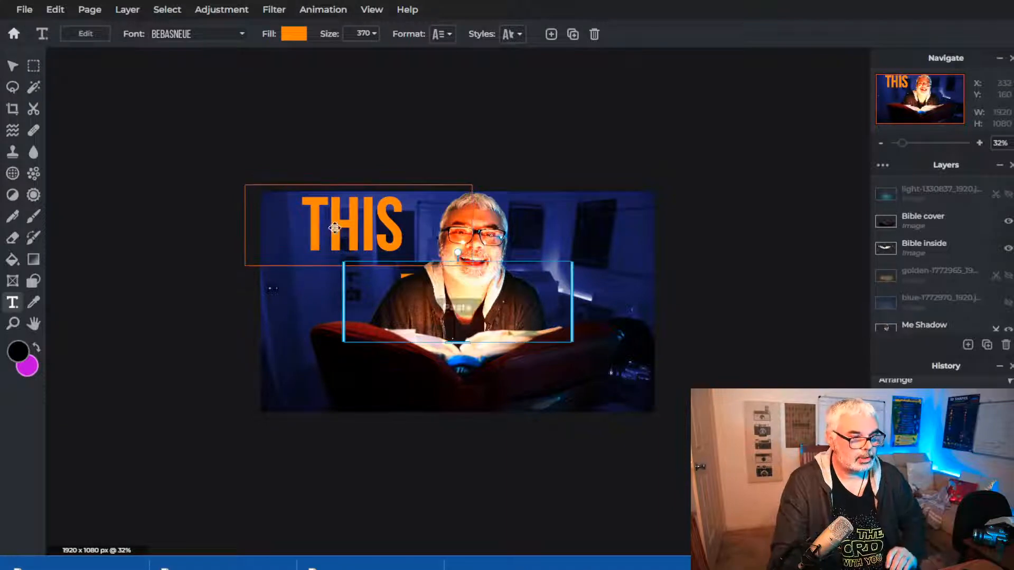
{"action": "left_click_drag", "start_coordinate": [348, 283], "coordinate": [453, 284]}
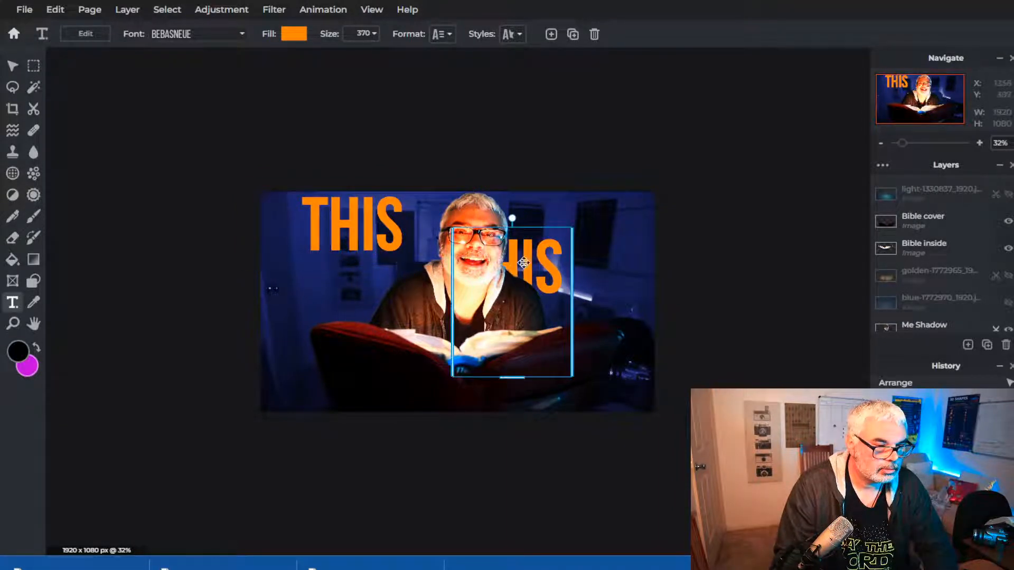
{"action": "left_click_drag", "start_coordinate": [526, 298], "coordinate": [580, 226]}
- Change the copied text to "WORKS", widen its box to fit the whole word, and align it near the canvas's top right corner
{"action": "double_click", "coordinate": [579, 226]}
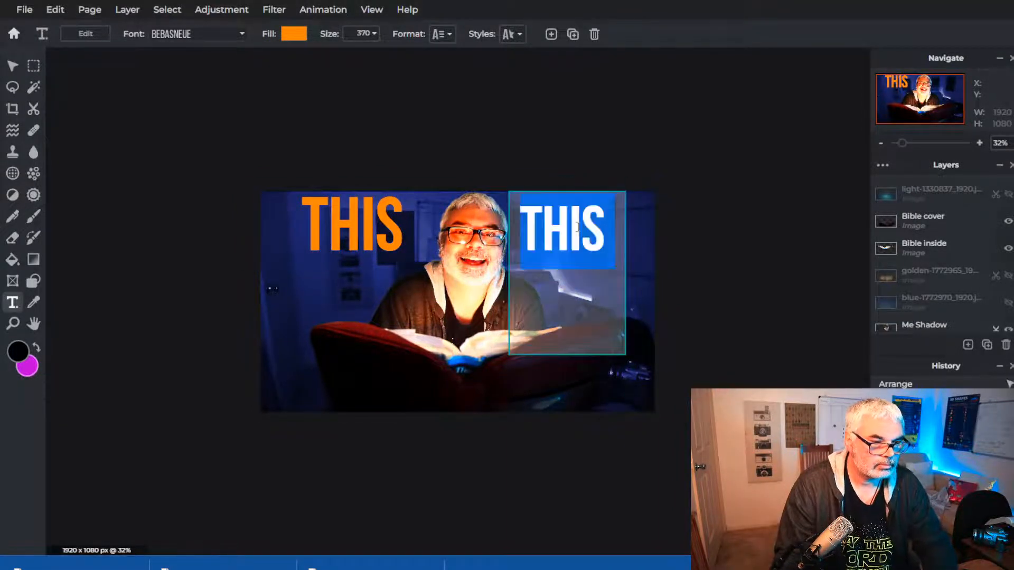
{"action": "type", "text": "WORKS"}
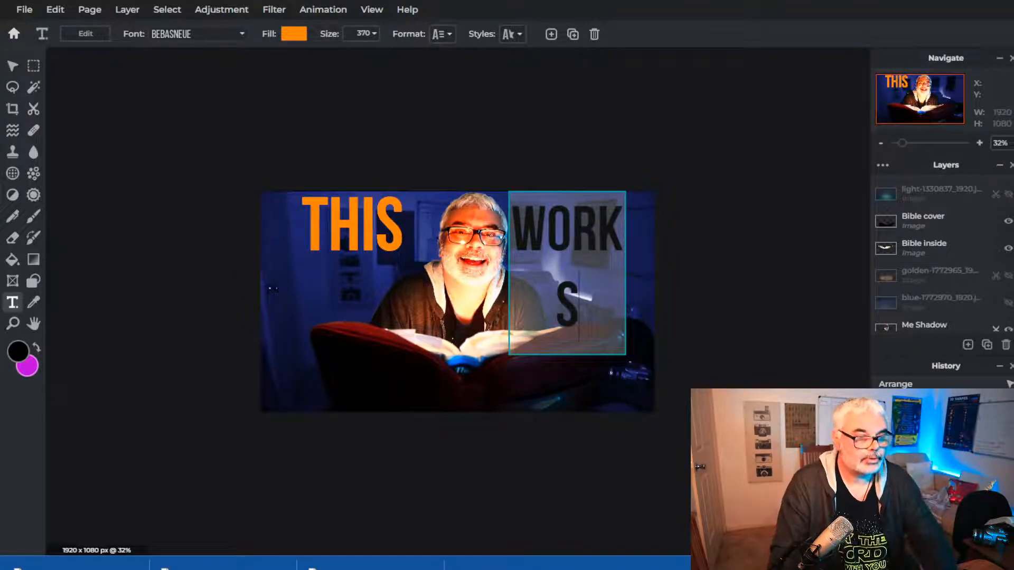
{"action": "left_click", "coordinate": [660, 288]}
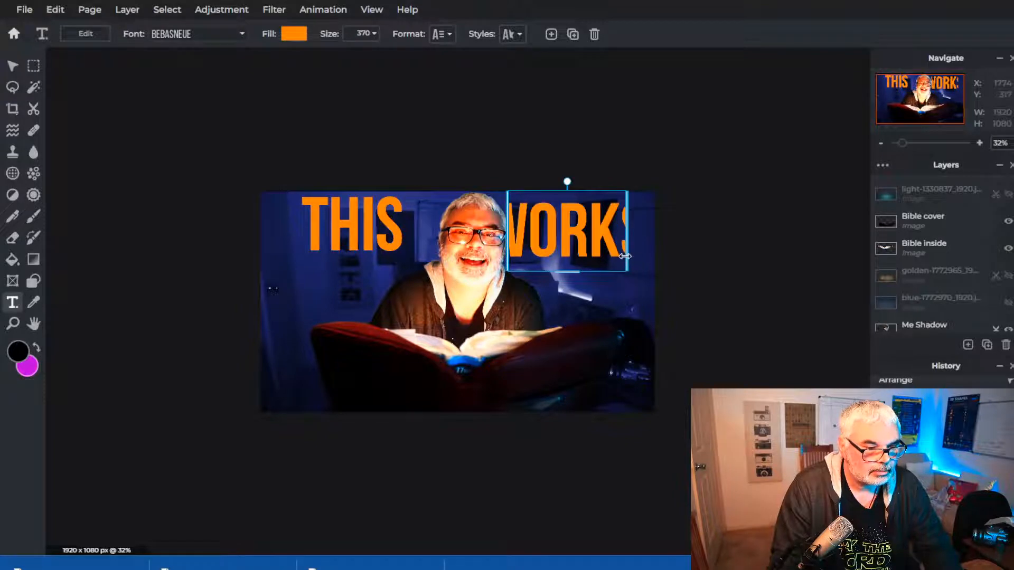
{"action": "left_click_drag", "start_coordinate": [625, 256], "coordinate": [580, 236]}
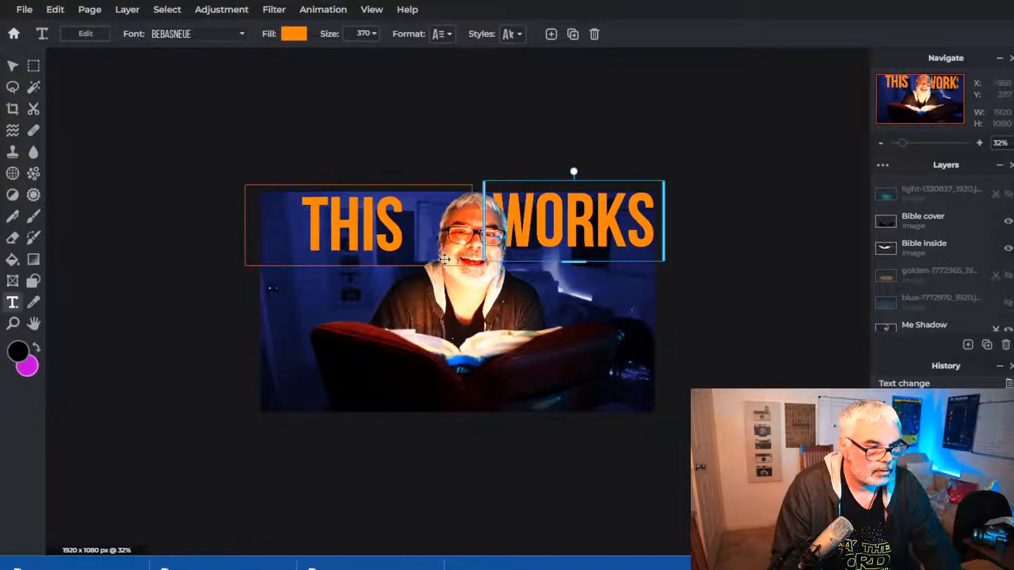
- Enlarge "THIS" to font size 605 and shift it slightly up and right toward the man's head
{"action": "left_click", "coordinate": [363, 236]}
{"action": "left_click", "coordinate": [374, 35]}
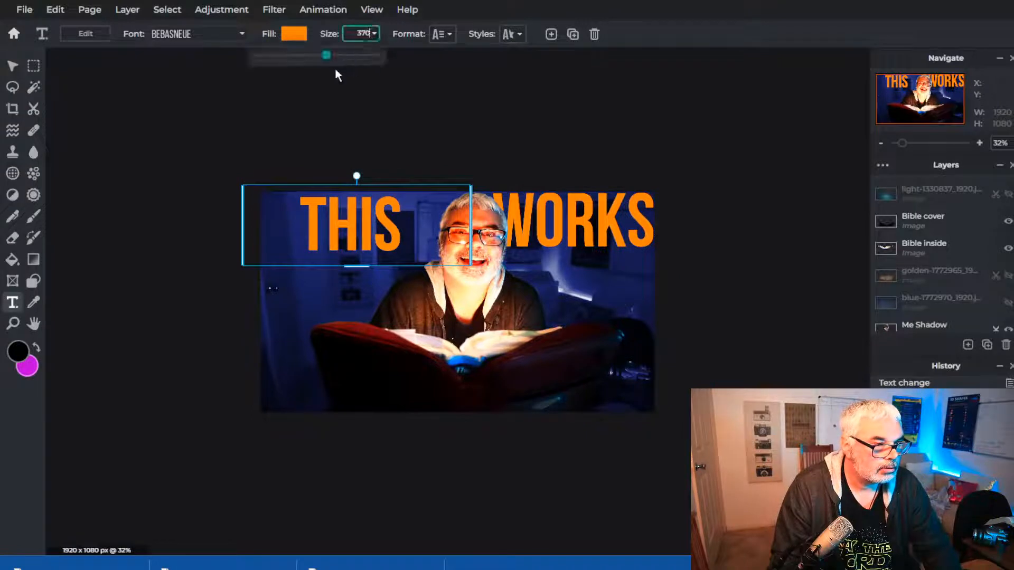
{"action": "left_click_drag", "start_coordinate": [327, 58], "coordinate": [345, 58]}
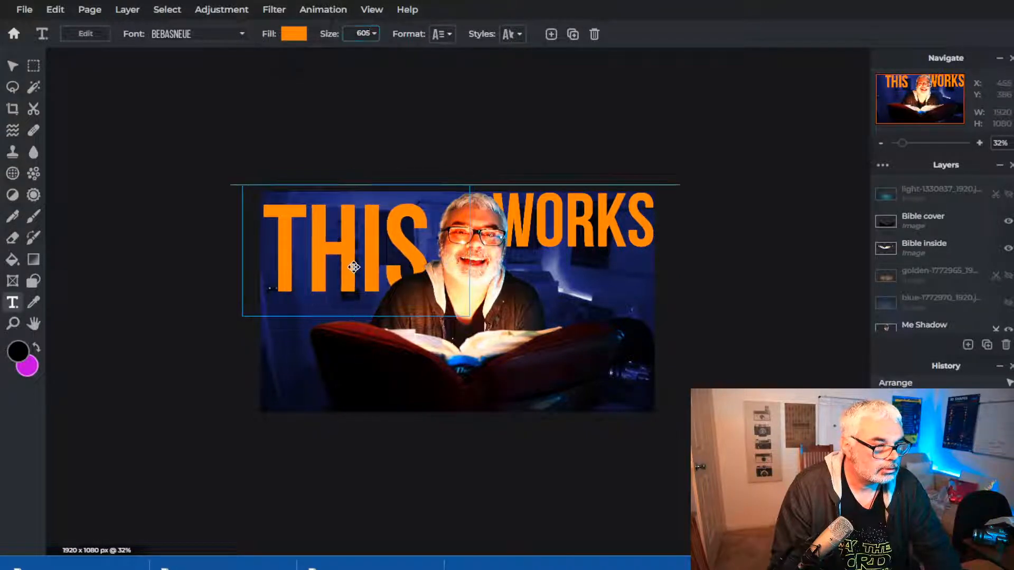
{"action": "left_click_drag", "start_coordinate": [351, 264], "coordinate": [361, 258]}
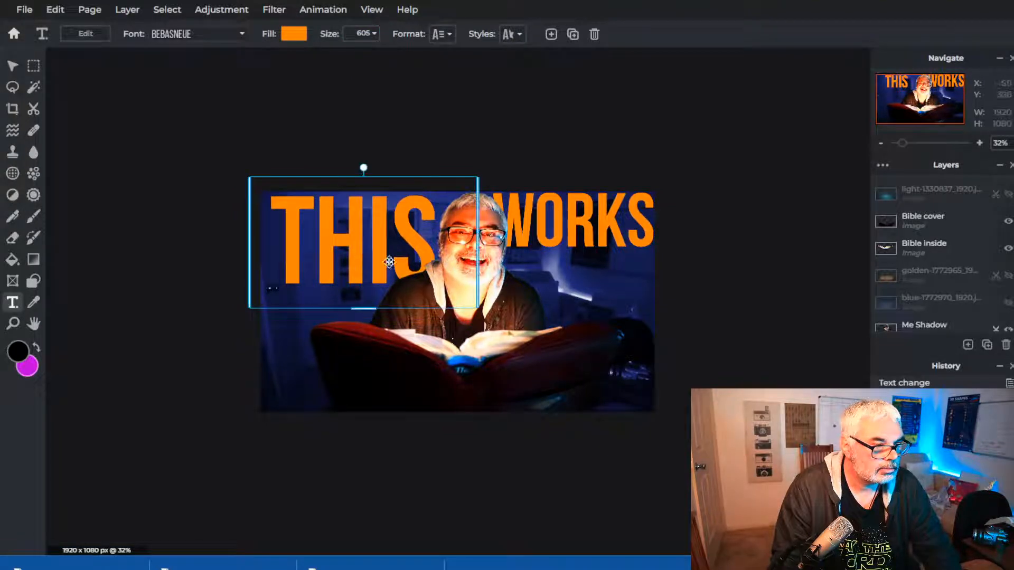
- Reduce the font size of "WORKS" to 290 and shift it slightly right and down
{"action": "left_click", "coordinate": [570, 233]}
{"action": "left_click", "coordinate": [371, 41]}
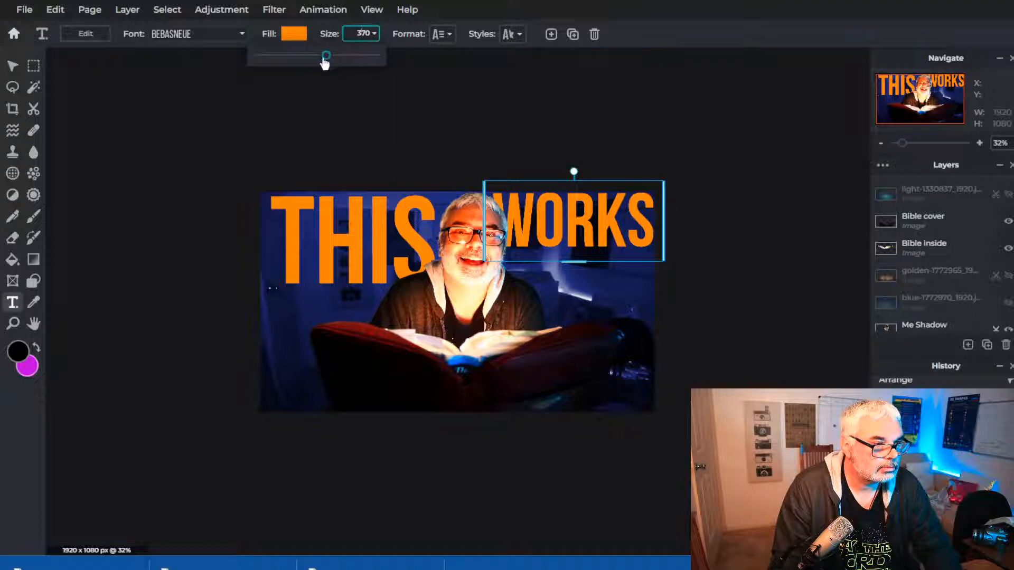
{"action": "left_click_drag", "start_coordinate": [325, 62], "coordinate": [319, 62]}
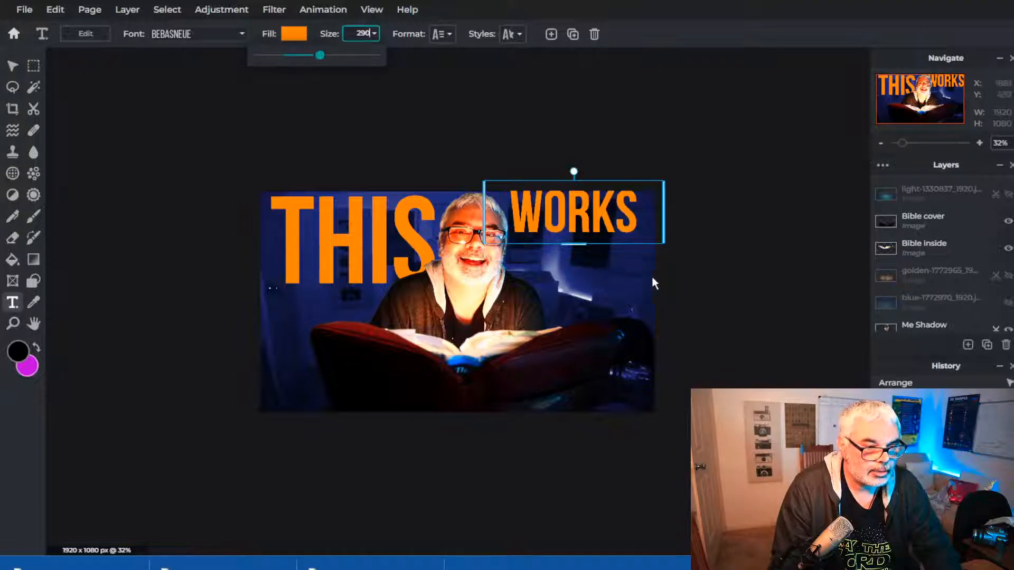
{"action": "left_click", "coordinate": [569, 222]}
{"action": "left_click_drag", "start_coordinate": [569, 222], "coordinate": [586, 224]}
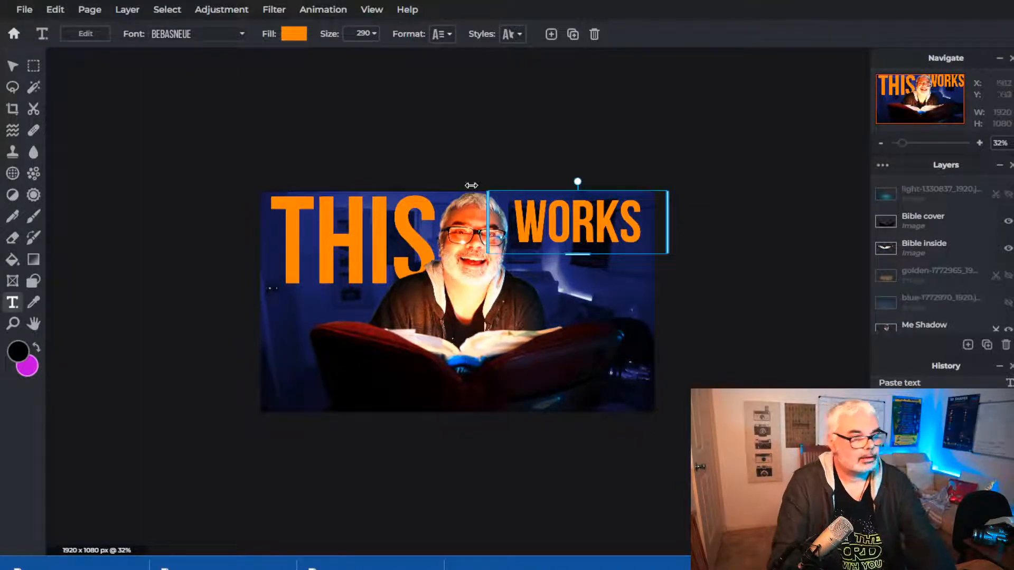
- Set the letter spacing of "WORKS" to 3, adjust its line spacing slightly, and reselect the text
{"action": "left_click", "coordinate": [448, 35]}
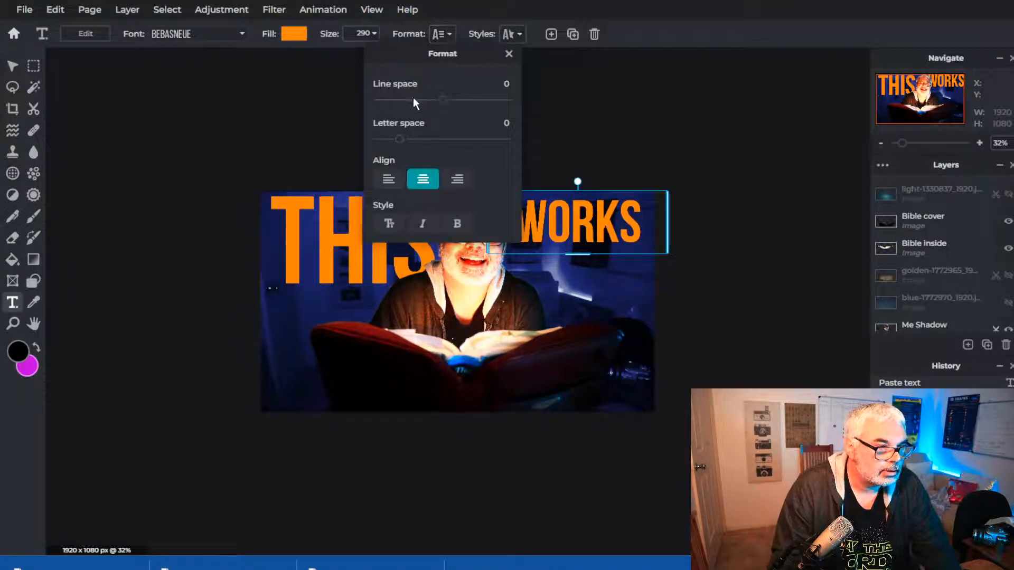
{"action": "mouse_move", "coordinate": [400, 142]}
{"action": "left_mouse_down"}
{"action": "mouse_move", "coordinate": [414, 138]}
{"action": "mouse_move", "coordinate": [405, 142]}
{"action": "left_mouse_up"}
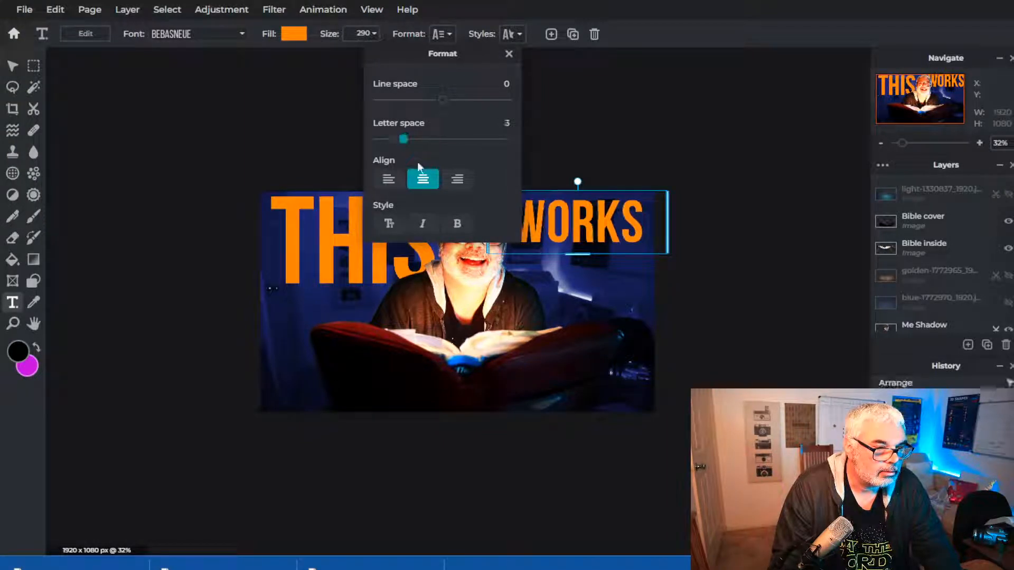
{"action": "mouse_move", "coordinate": [442, 103]}
{"action": "left_mouse_down"}
{"action": "mouse_move", "coordinate": [453, 102]}
{"action": "mouse_move", "coordinate": [440, 102]}
{"action": "left_mouse_up"}
{"action": "left_click", "coordinate": [509, 53]}
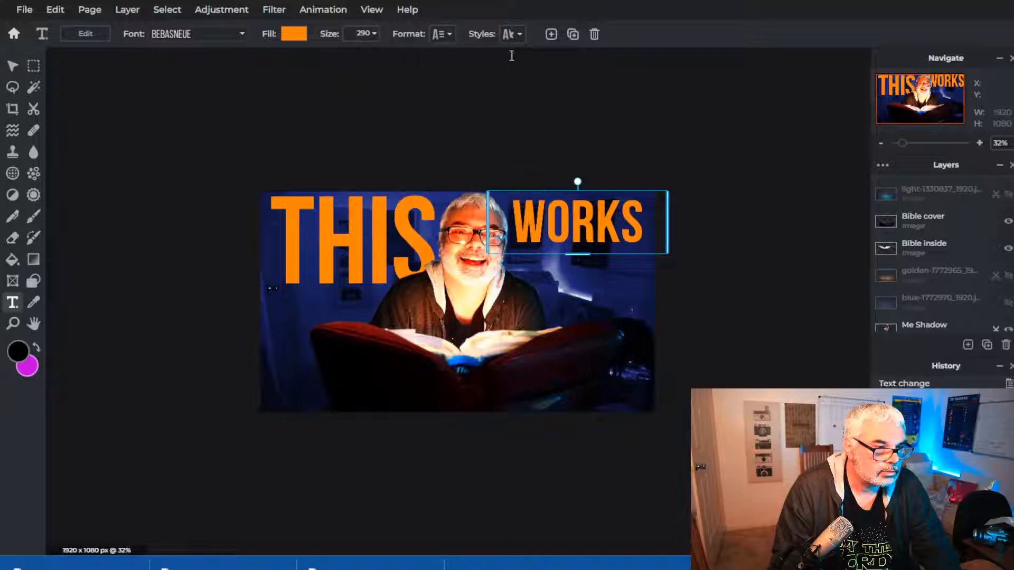
{"action": "left_click", "coordinate": [708, 191]}
{"action": "left_click", "coordinate": [581, 216]}
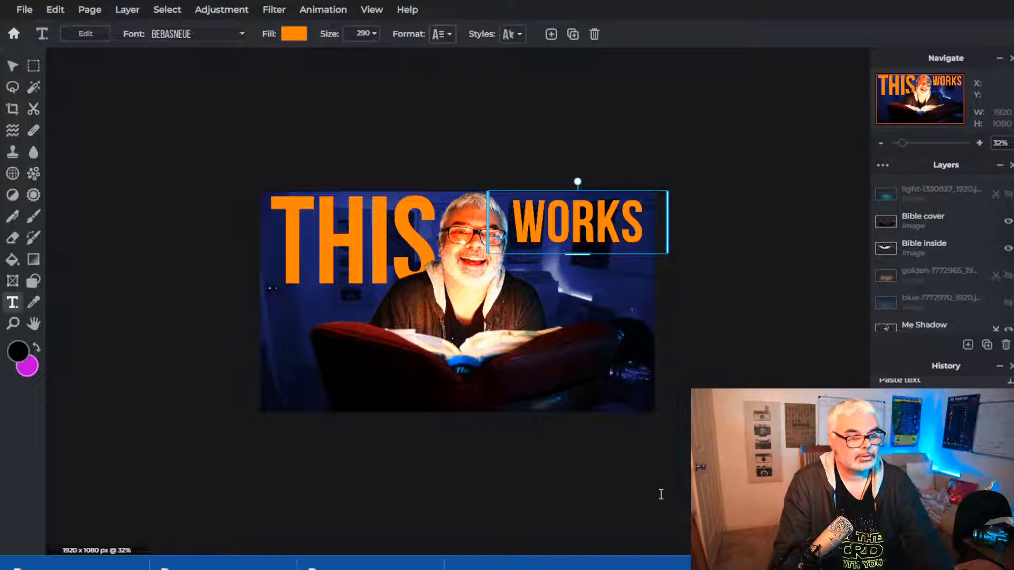
- Reduce the font size of "THIS" to 400 and move it slightly down and left, away from the man's head
{"action": "left_click", "coordinate": [352, 259]}
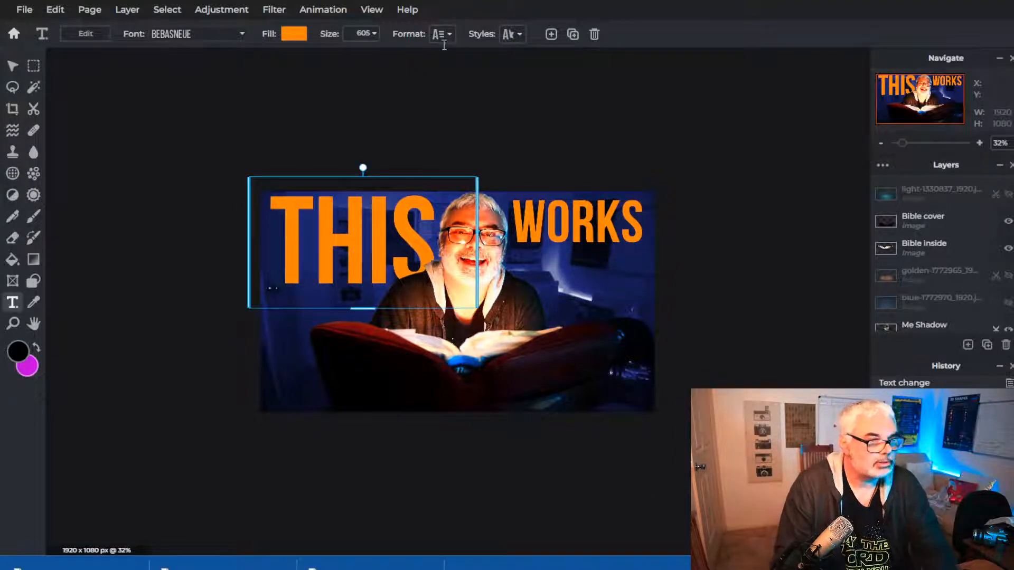
{"action": "left_click", "coordinate": [370, 35]}
{"action": "mouse_move", "coordinate": [349, 57]}
{"action": "left_mouse_down"}
{"action": "mouse_move", "coordinate": [322, 61]}
{"action": "mouse_move", "coordinate": [330, 62]}
{"action": "left_mouse_up"}
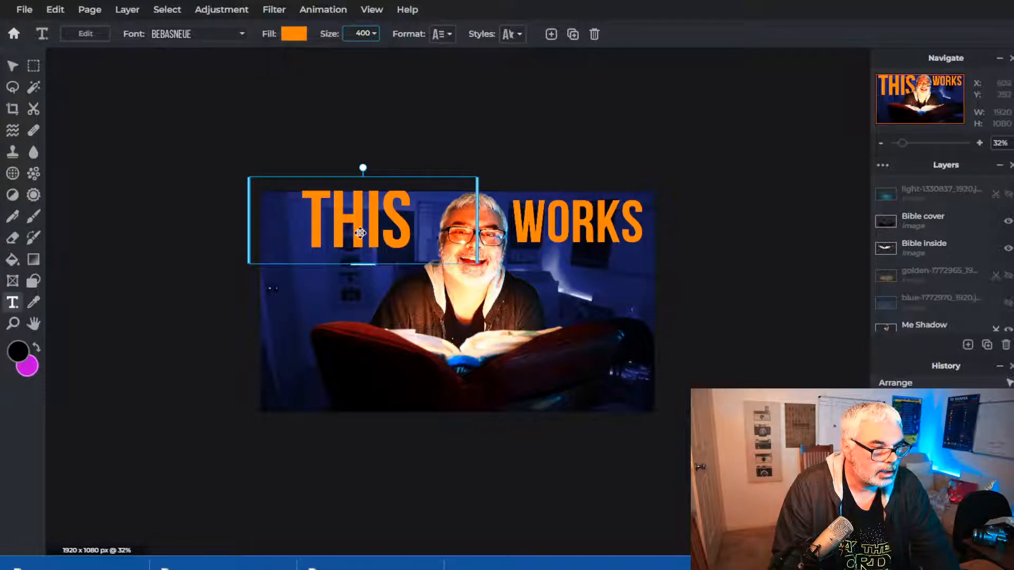
{"action": "mouse_move", "coordinate": [360, 226]}
{"action": "left_mouse_down"}
{"action": "mouse_move", "coordinate": [343, 259]}
{"action": "mouse_move", "coordinate": [346, 240]}
{"action": "left_mouse_up"}
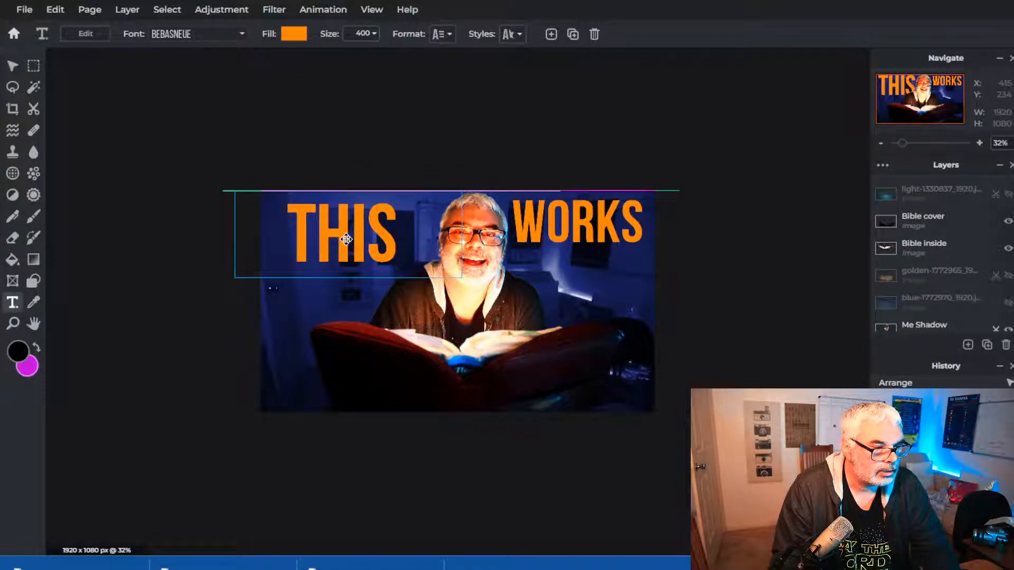
- Increase the font size of "WORKS" to 335 and move it slightly down to line up vertically with "THIS"
{"action": "left_click", "coordinate": [575, 230]}
{"action": "left_click", "coordinate": [364, 32]}
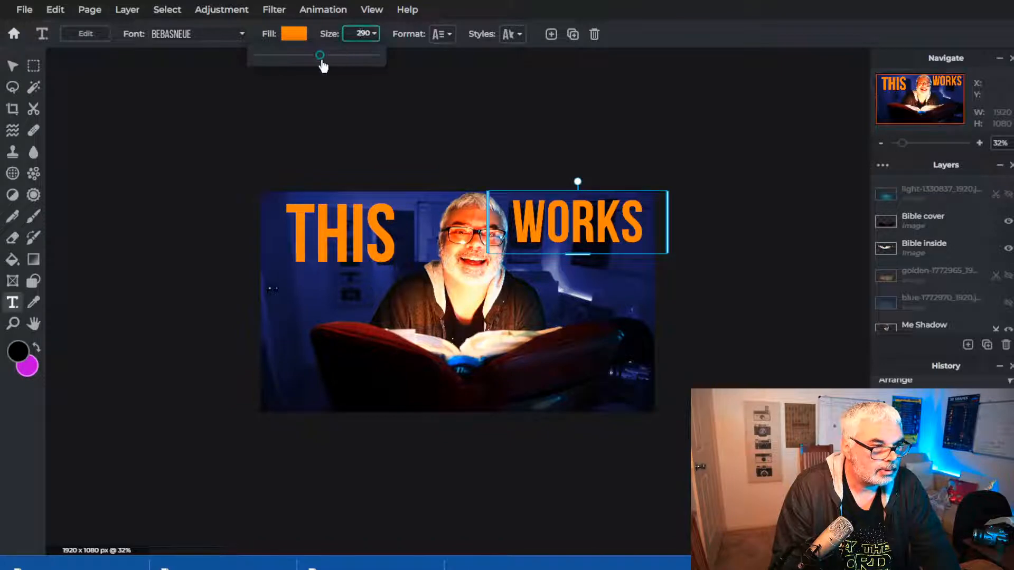
{"action": "left_click_drag", "start_coordinate": [321, 61], "coordinate": [324, 62]}
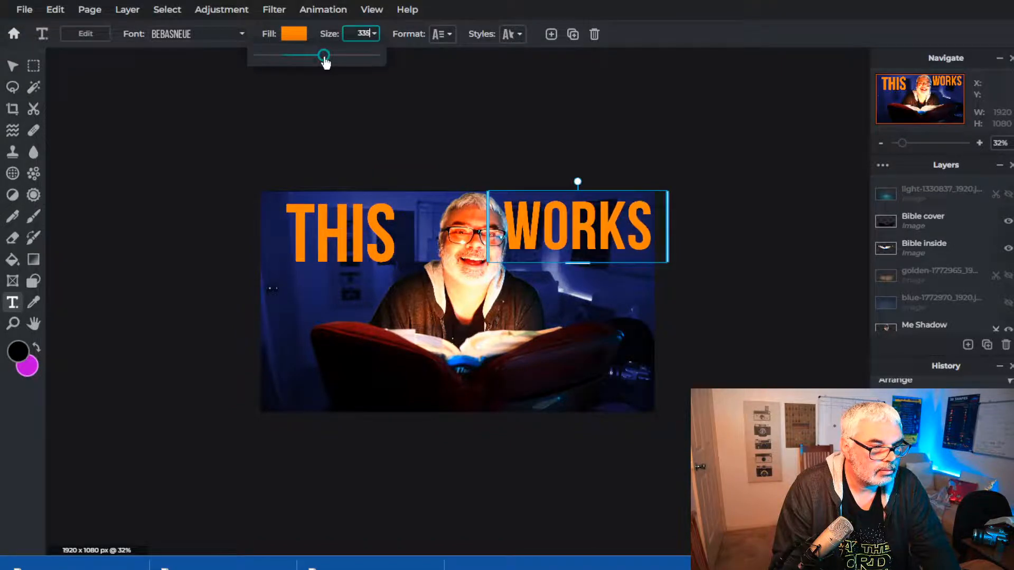
{"action": "left_click", "coordinate": [576, 236]}
{"action": "left_click_drag", "start_coordinate": [576, 236], "coordinate": [575, 240]}
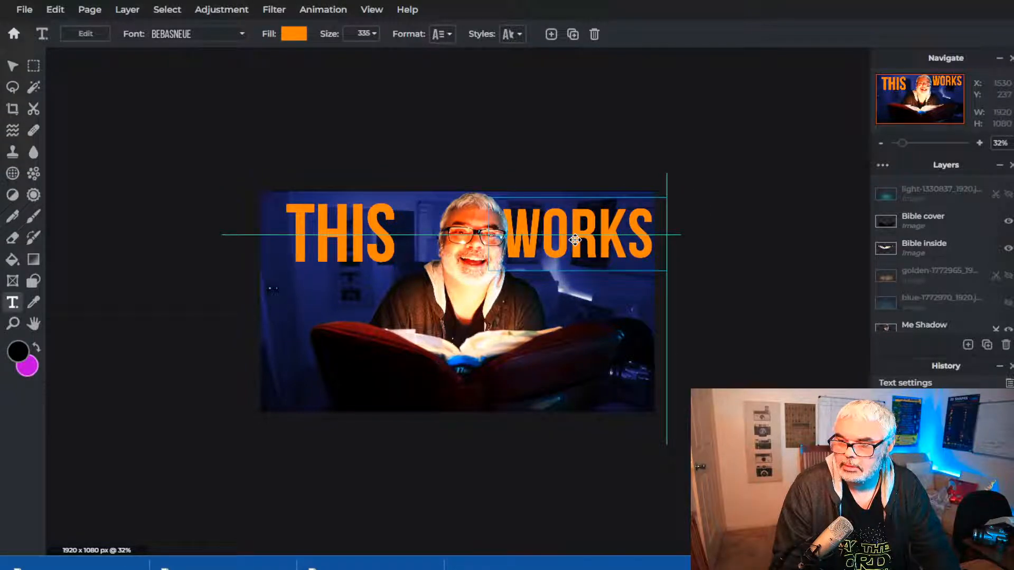
{"action": "left_click_drag", "start_coordinate": [575, 240], "coordinate": [575, 240]}
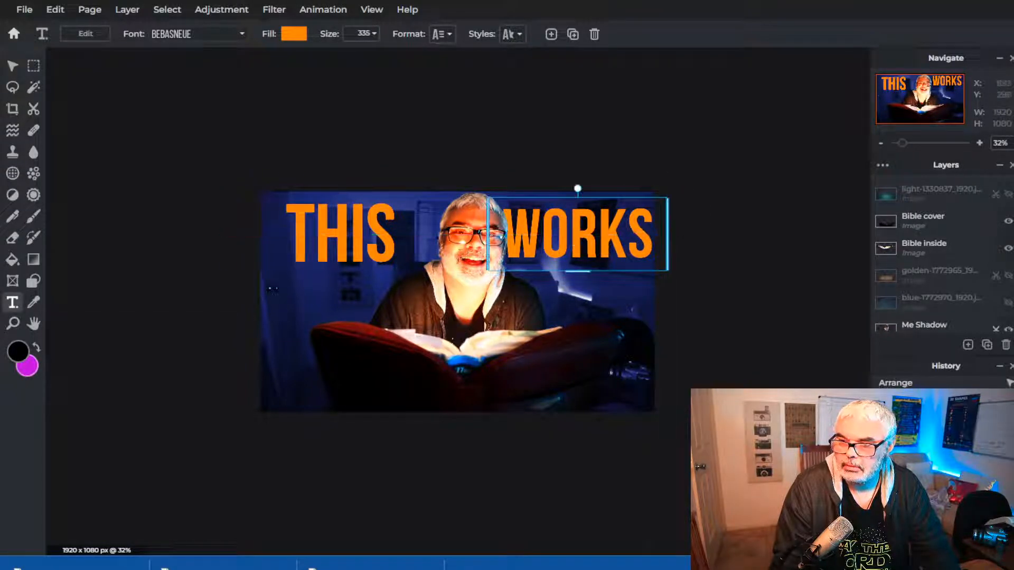
- Move "THIS" slightly up and right, and place "WORKS" directly beneath it, beside the man's head
{"action": "left_click", "coordinate": [379, 240]}
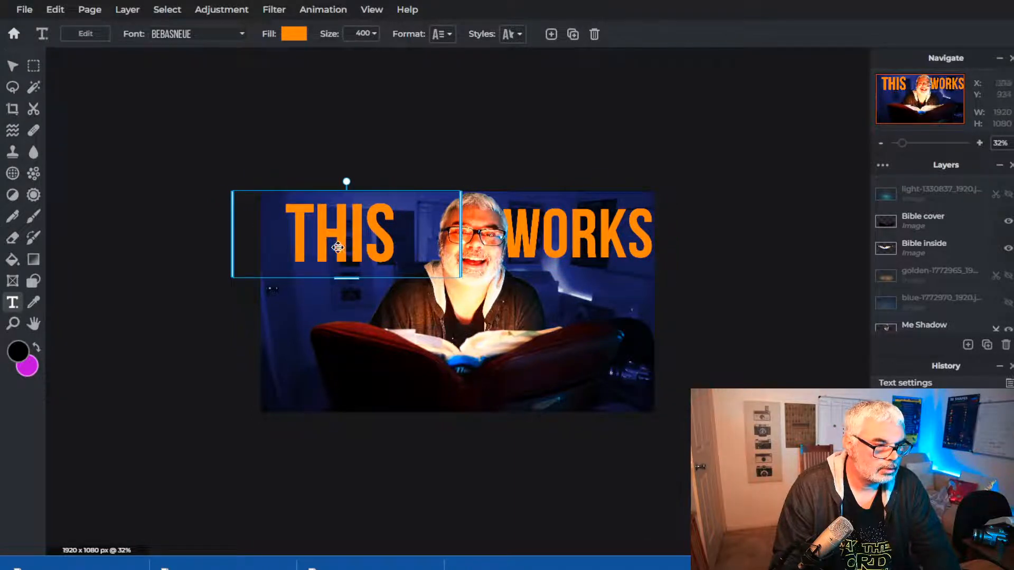
{"action": "left_click_drag", "start_coordinate": [338, 247], "coordinate": [345, 231]}
{"action": "left_click_drag", "start_coordinate": [359, 291], "coordinate": [353, 290]}
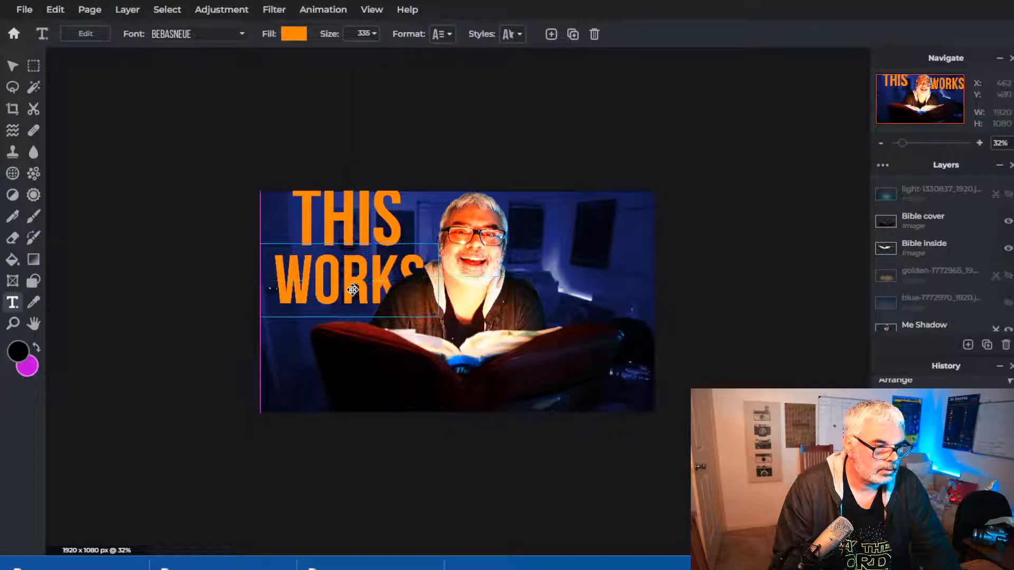
- Reduce the font size of "THIS" to 265
{"action": "left_click", "coordinate": [353, 224]}
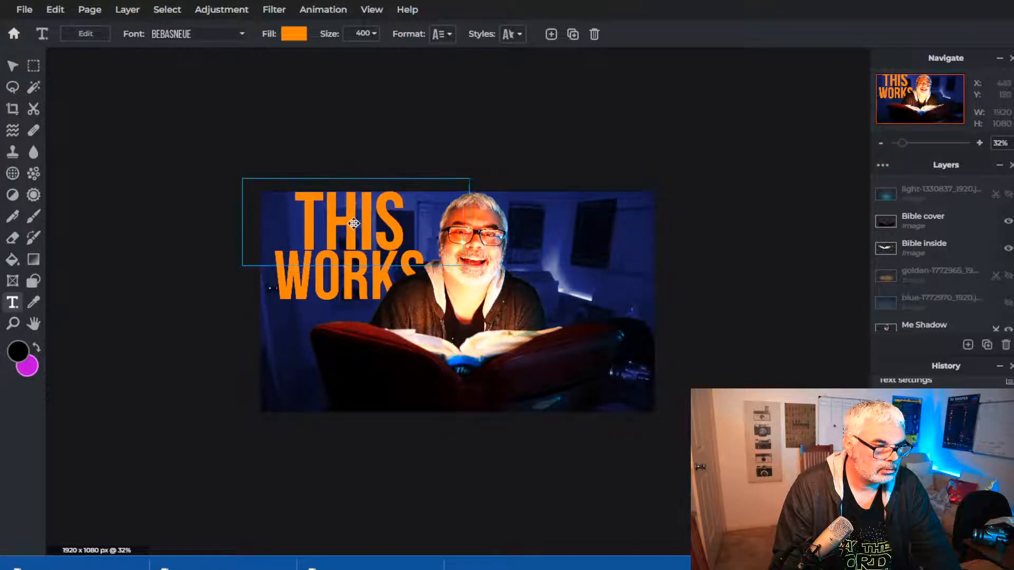
{"action": "left_click", "coordinate": [370, 35]}
{"action": "left_click_drag", "start_coordinate": [332, 59], "coordinate": [318, 57]}
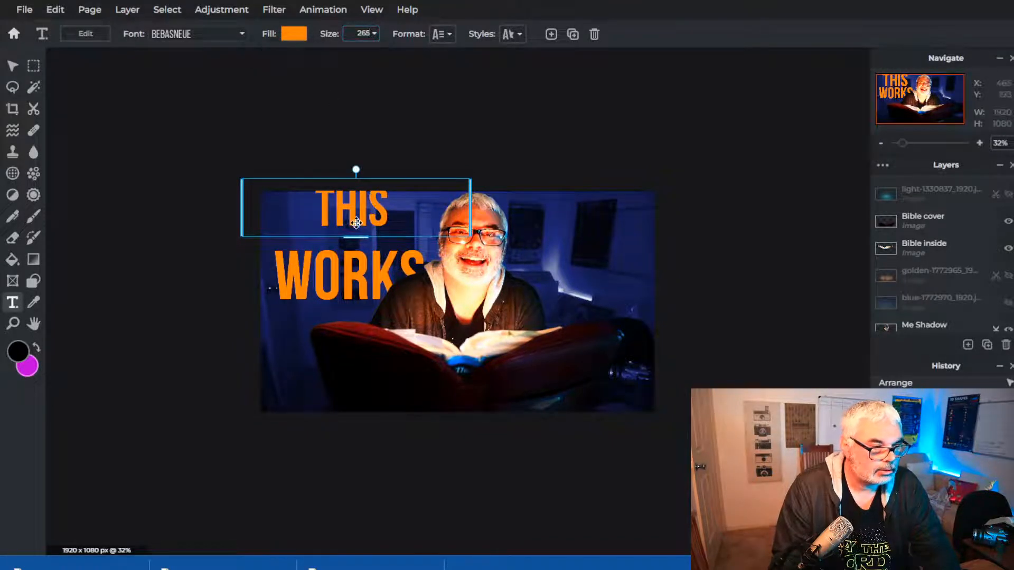
- Stack "THIS" close above "WORKS" near the image's upper edge and shift "WORKS" slightly left, clear of the man
{"action": "left_click_drag", "start_coordinate": [354, 218], "coordinate": [347, 229]}
{"action": "left_click_drag", "start_coordinate": [349, 282], "coordinate": [348, 266]}
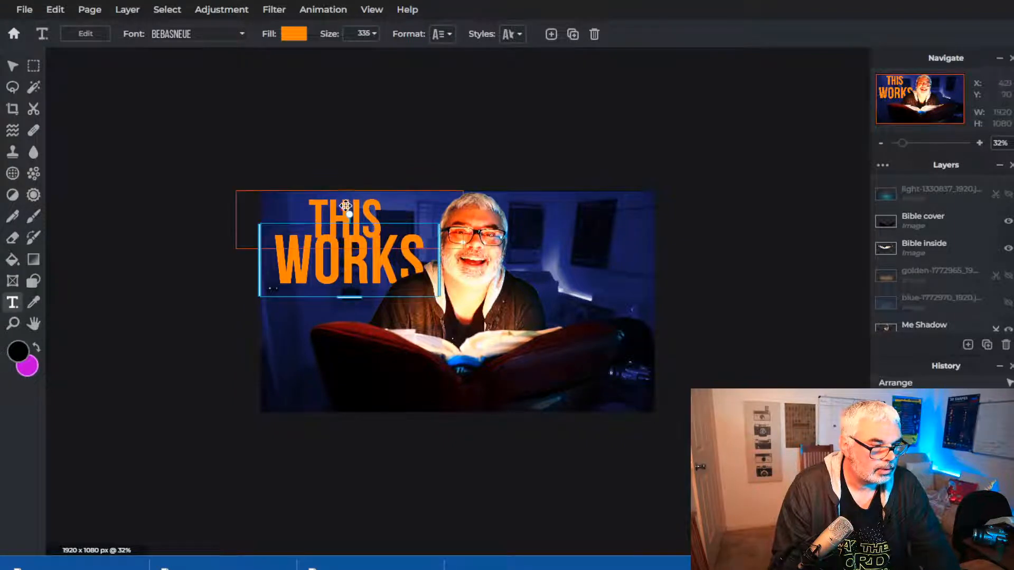
{"action": "left_click_drag", "start_coordinate": [348, 205], "coordinate": [348, 199]}
{"action": "left_click_drag", "start_coordinate": [352, 276], "coordinate": [351, 272]}
{"action": "left_click", "coordinate": [185, 349]}
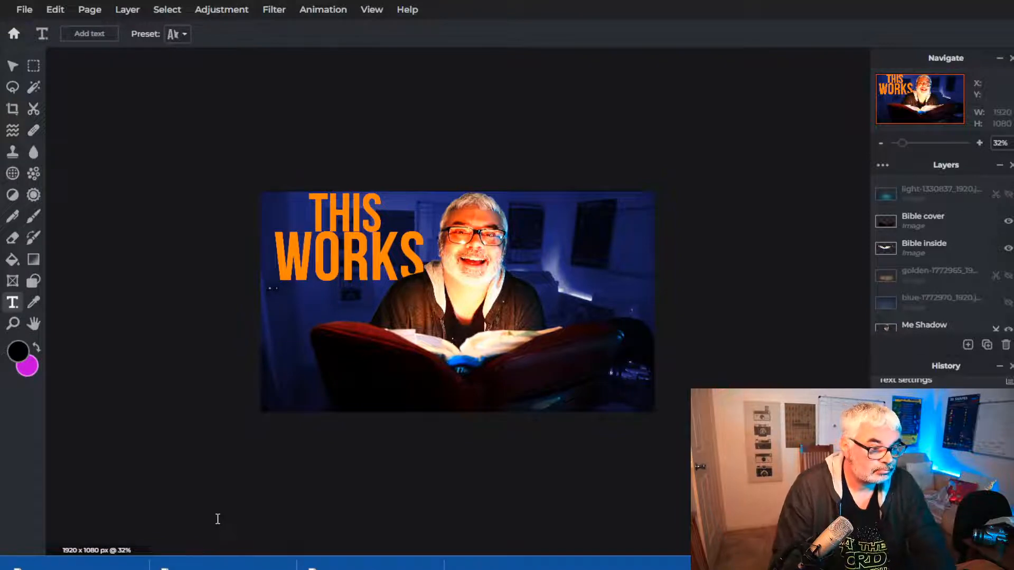
{"action": "mouse_move", "coordinate": [337, 255]}
{"action": "left_mouse_down"}
{"action": "mouse_move", "coordinate": [325, 256]}
{"action": "mouse_move", "coordinate": [339, 263]}
{"action": "left_mouse_up"}
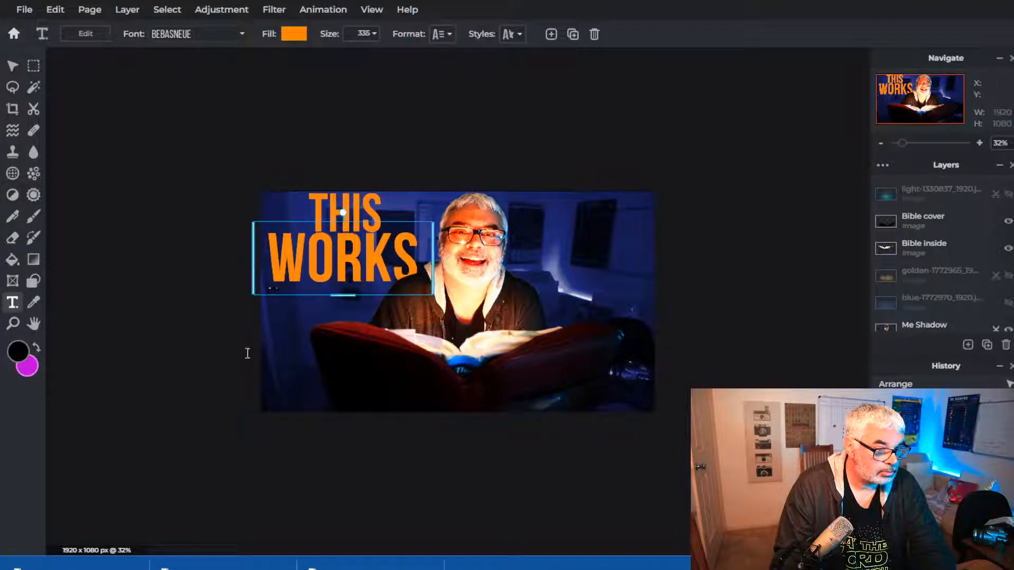
{"action": "left_click", "coordinate": [171, 417]}
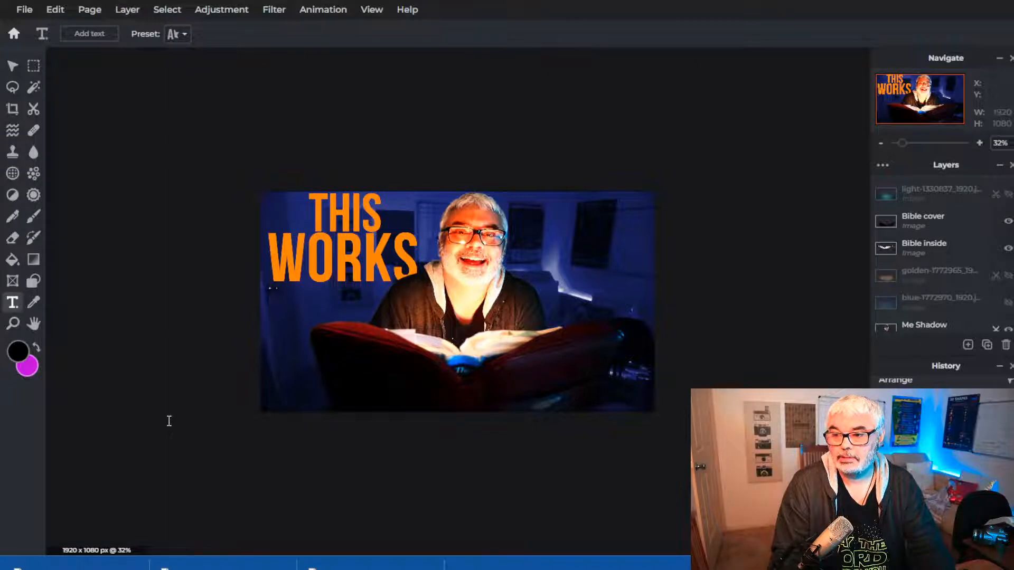
{"action": "left_click", "coordinate": [349, 209]}
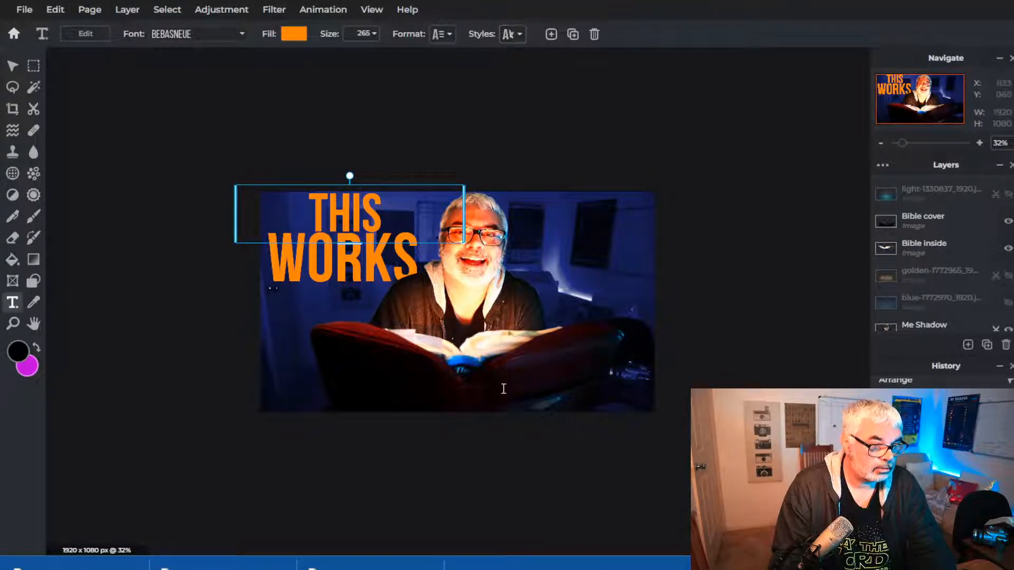
{"action": "left_click", "coordinate": [151, 408]}
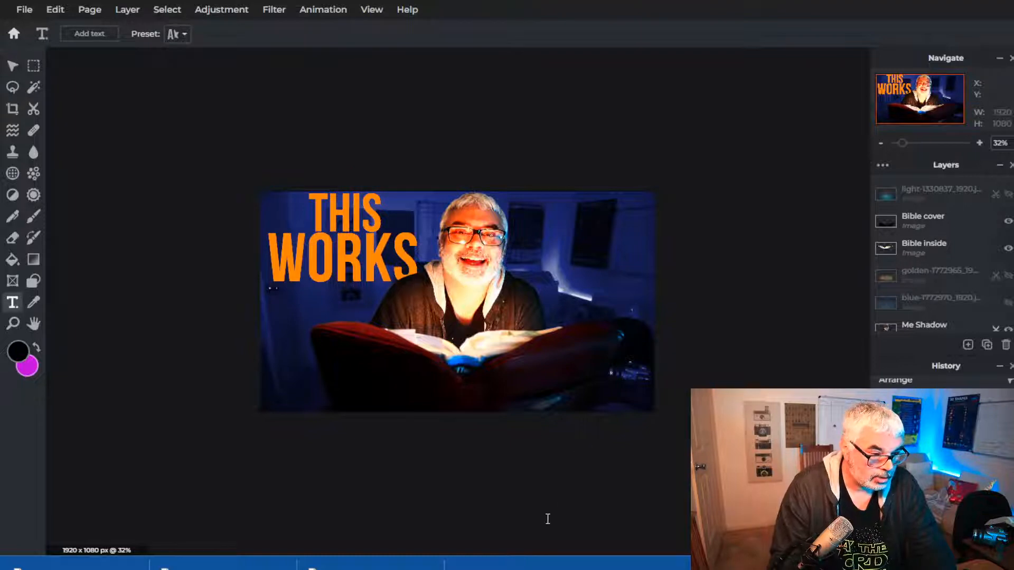
- Delete the three hidden light overlay layers: light-1330837, golden-1772965 and blue-1772970
{"action": "left_click", "coordinate": [939, 192]}
{"action": "left_click", "coordinate": [1006, 346]}
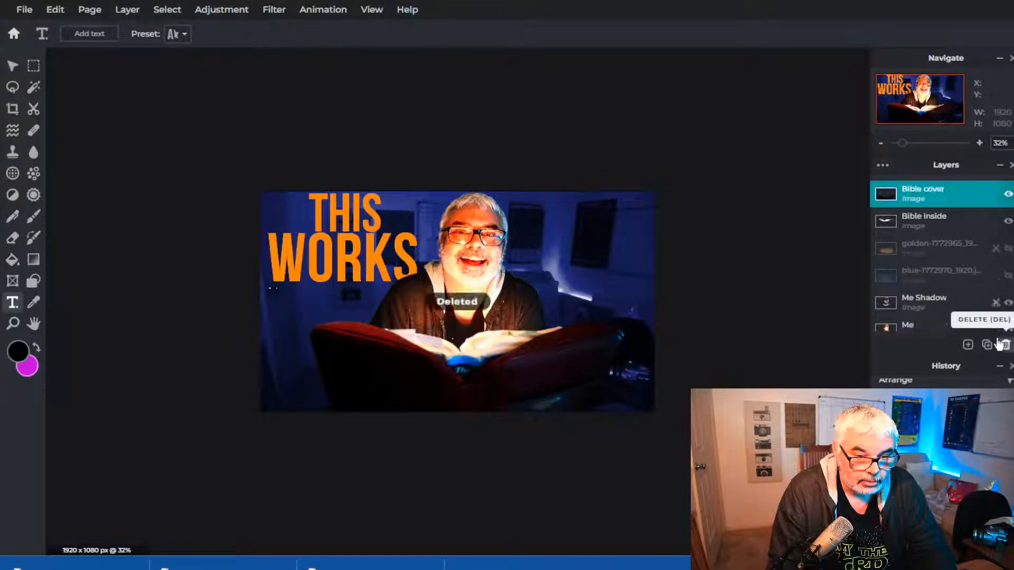
{"action": "left_click", "coordinate": [929, 246]}
{"action": "left_click", "coordinate": [1007, 346]}
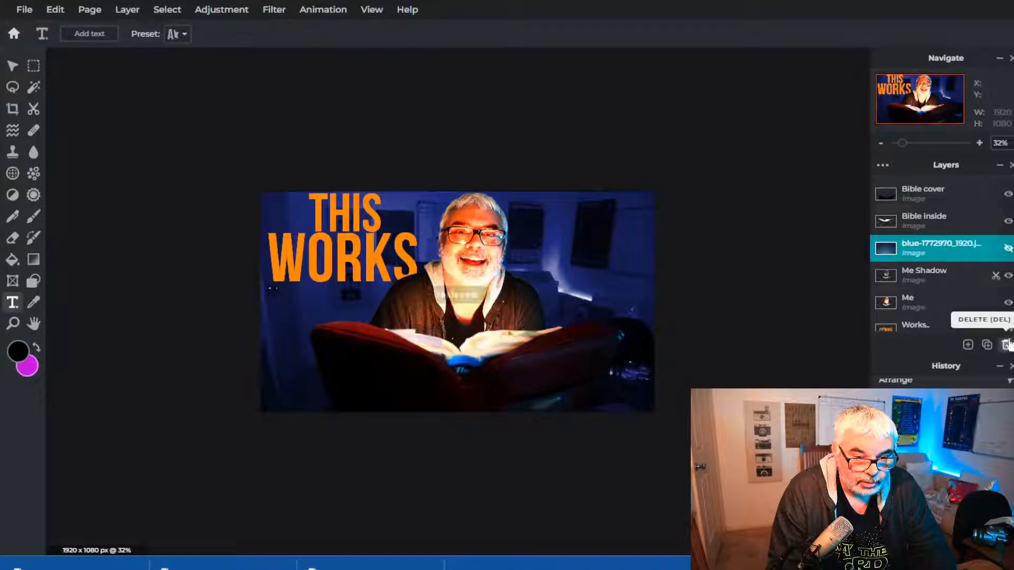
{"action": "left_click", "coordinate": [1006, 346]}
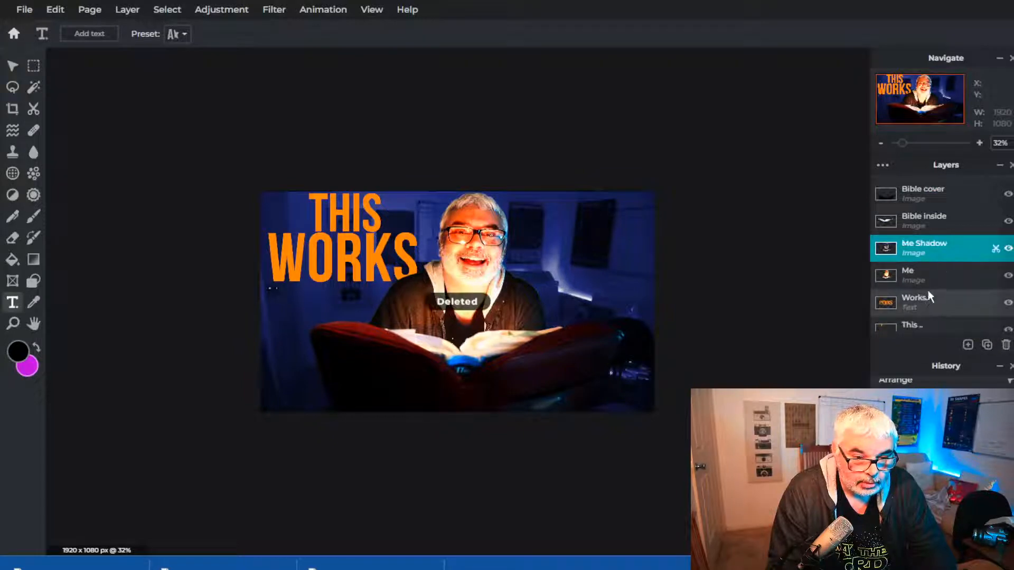
- Enable a shadow on the "THIS" text layer and set its color to black (#000000)
{"action": "scroll", "coordinate": [925, 299], "scroll_direction": "down", "scroll_amount": 3}
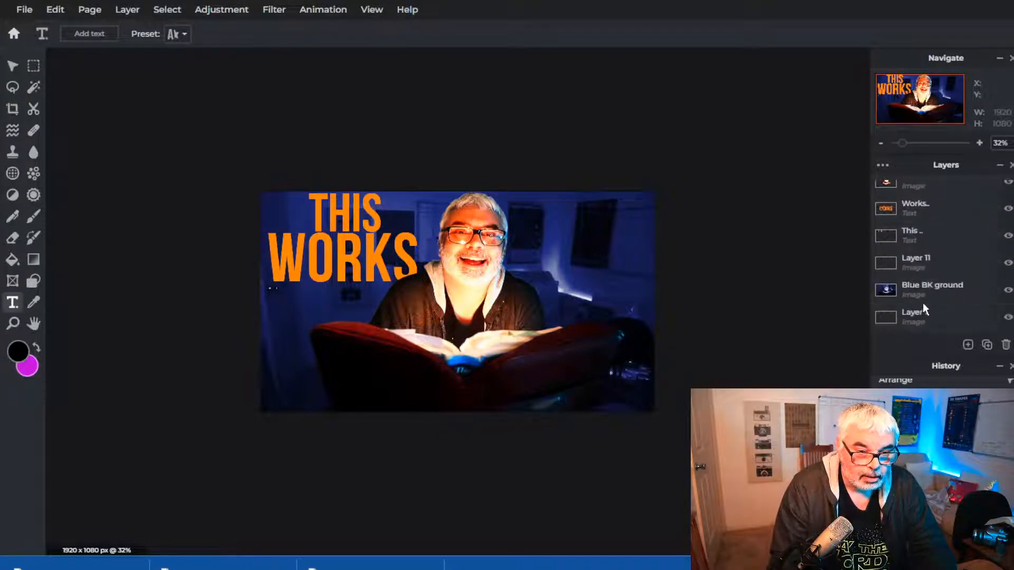
{"action": "left_click", "coordinate": [911, 237]}
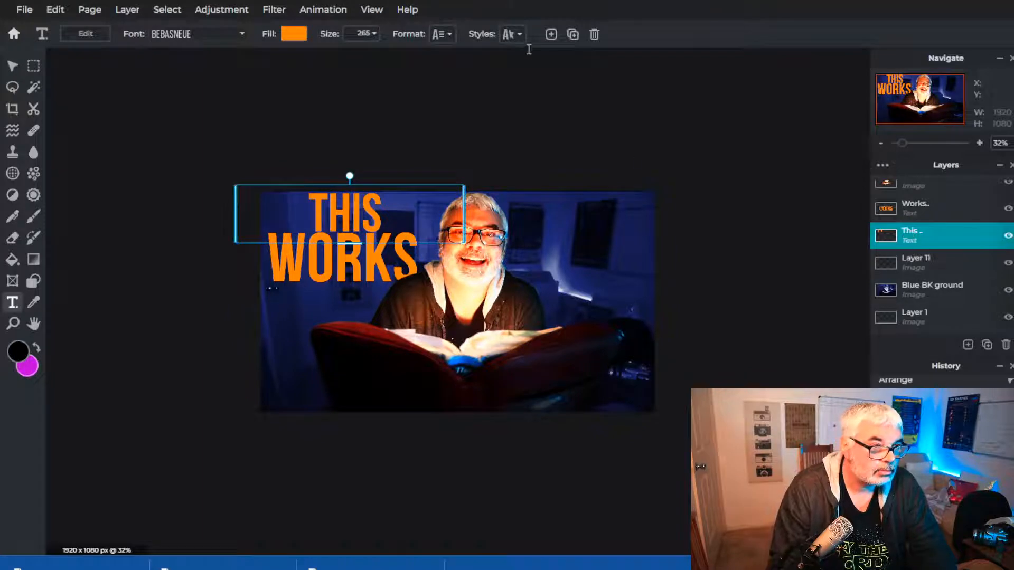
{"action": "left_click", "coordinate": [511, 34]}
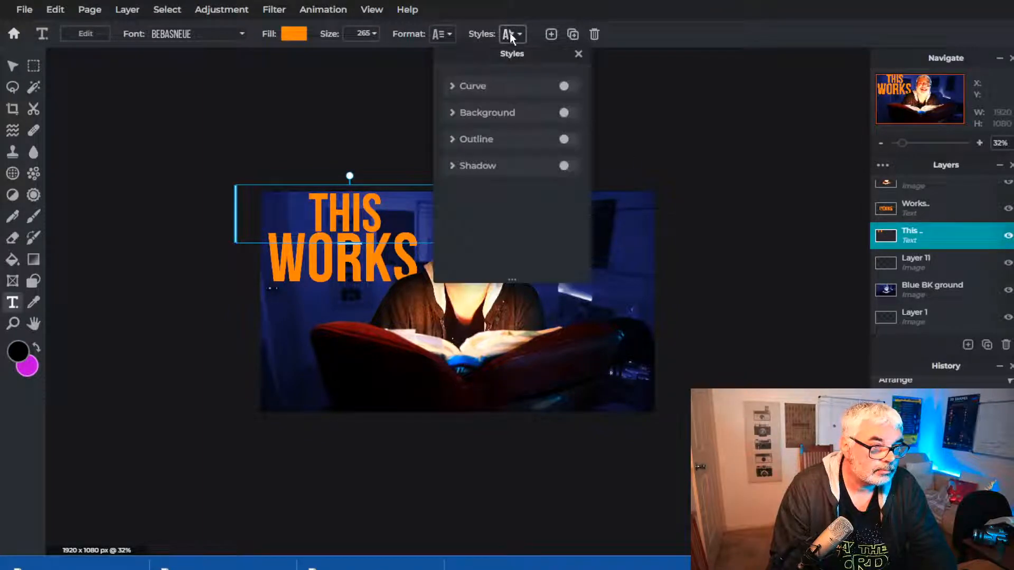
{"action": "left_click", "coordinate": [479, 166]}
{"action": "left_click", "coordinate": [570, 198]}
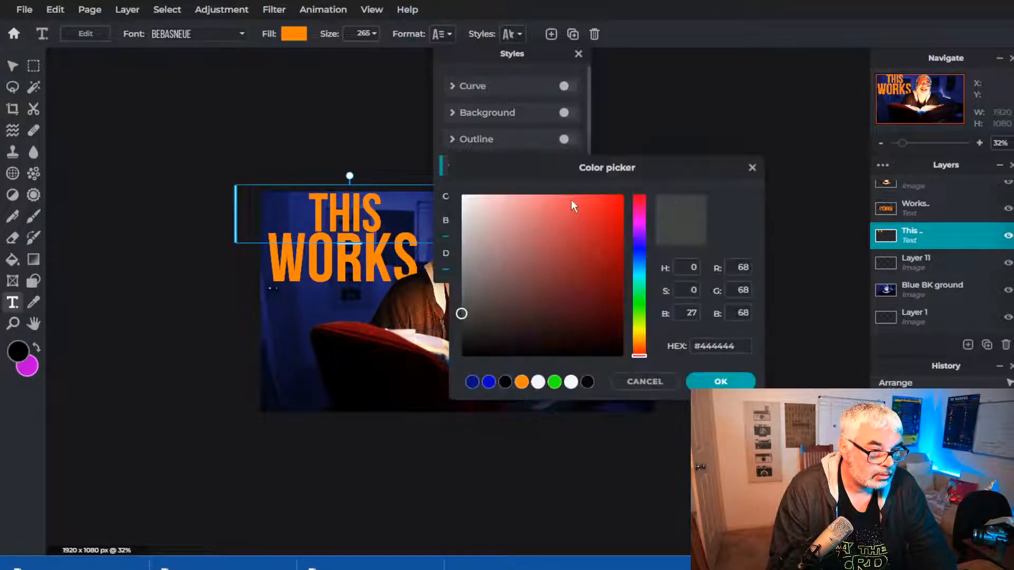
{"action": "left_click", "coordinate": [505, 382]}
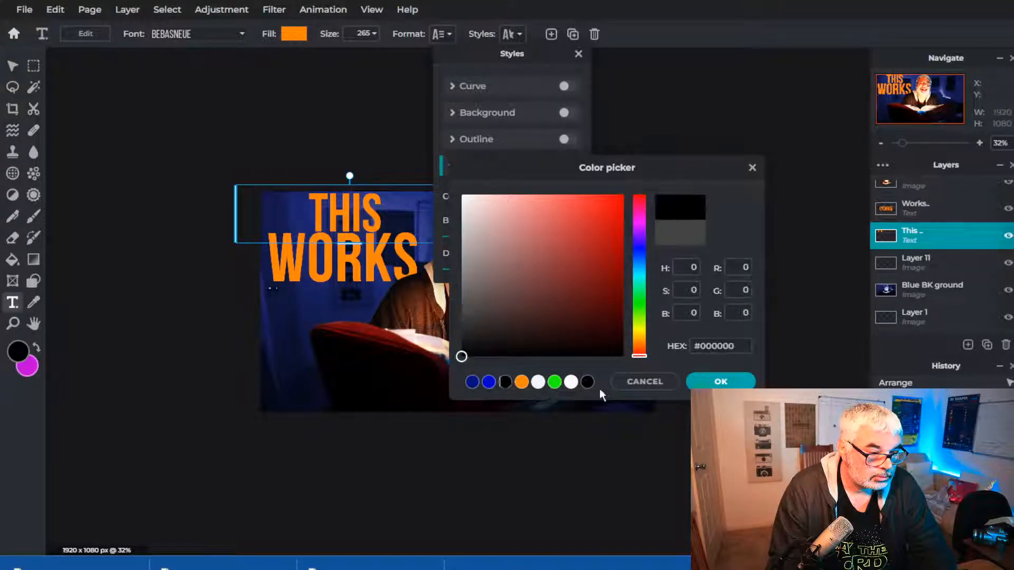
{"action": "left_click", "coordinate": [720, 381]}
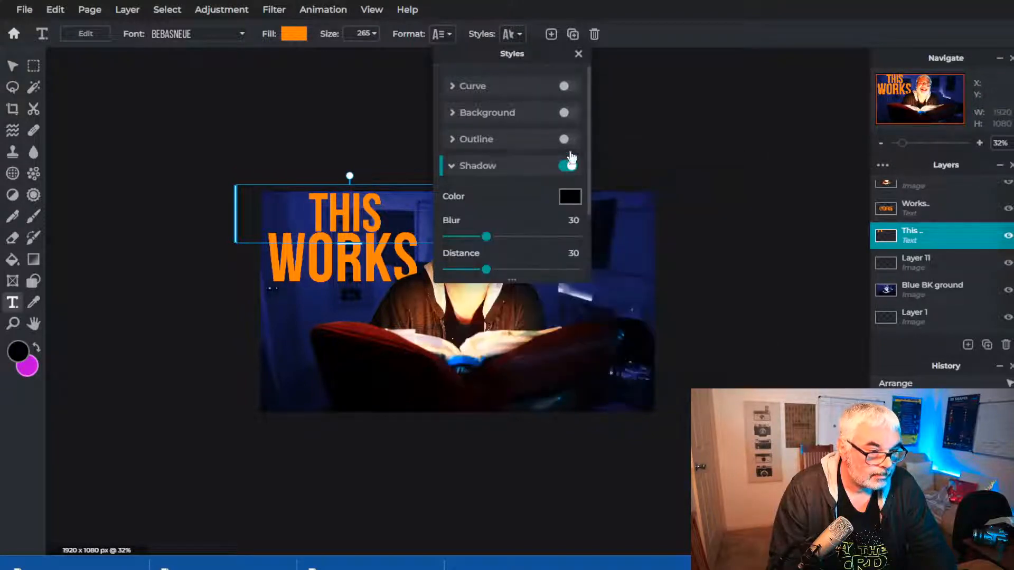
- Set the shadow of "THIS" to blur 31, distance 28, direction 243.2 and opacity 100
{"action": "left_click_drag", "start_coordinate": [509, 50], "coordinate": [763, 86]}
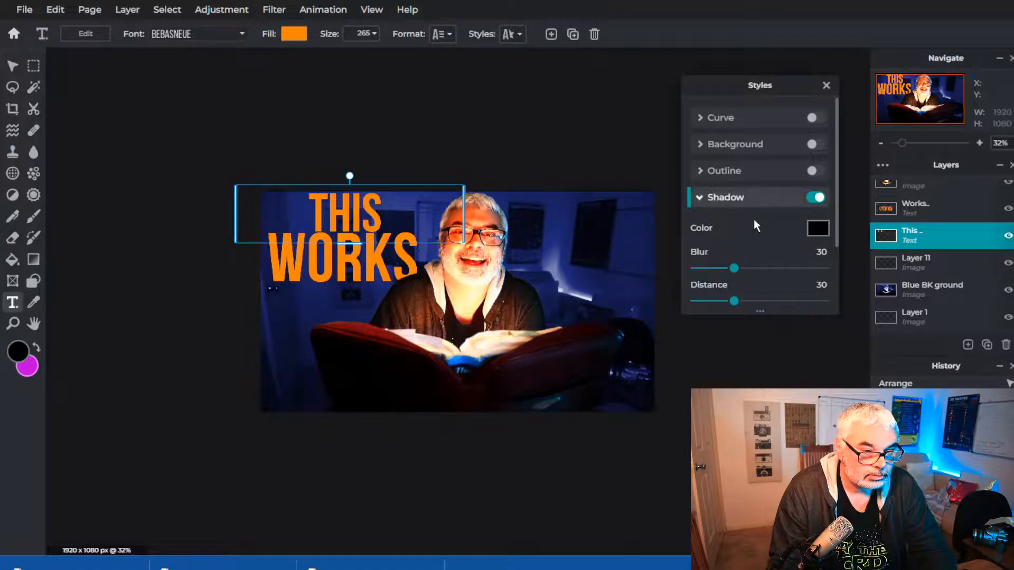
{"action": "scroll", "coordinate": [771, 233], "scroll_direction": "down", "scroll_amount": 3}
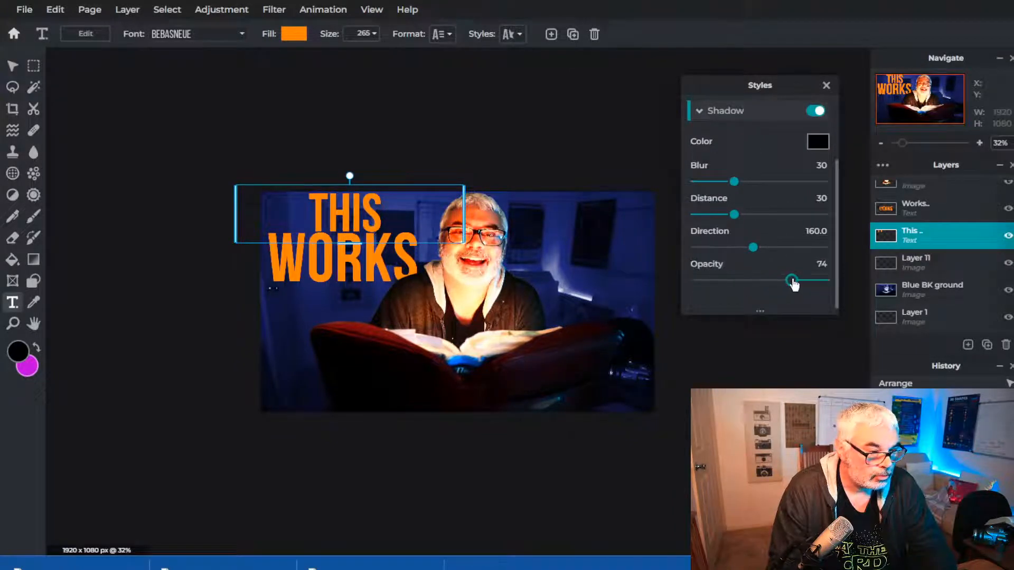
{"action": "left_click_drag", "start_coordinate": [794, 283], "coordinate": [796, 282]}
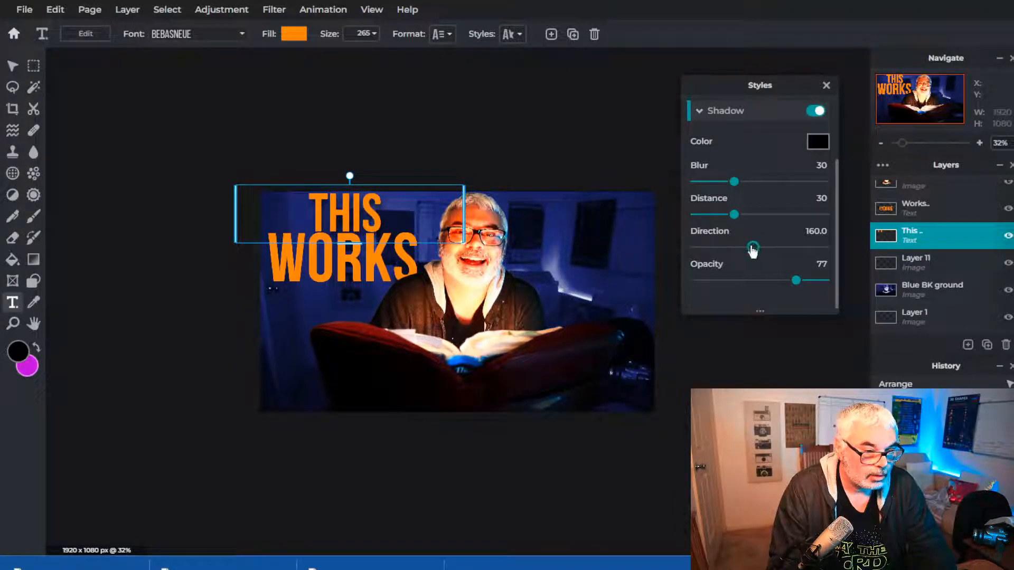
{"action": "left_click_drag", "start_coordinate": [753, 251], "coordinate": [699, 182]}
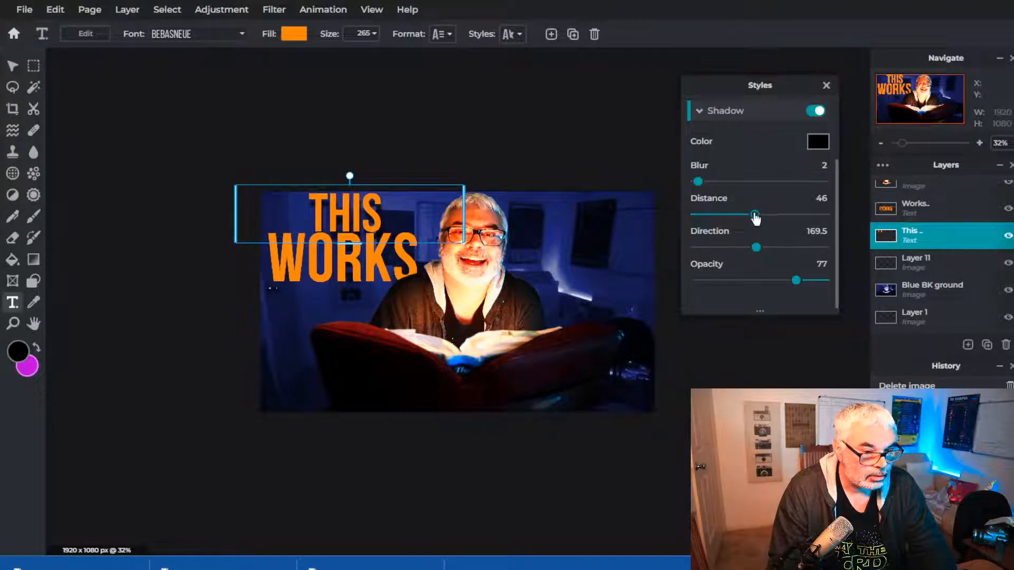
{"action": "left_click_drag", "start_coordinate": [755, 216], "coordinate": [733, 216]}
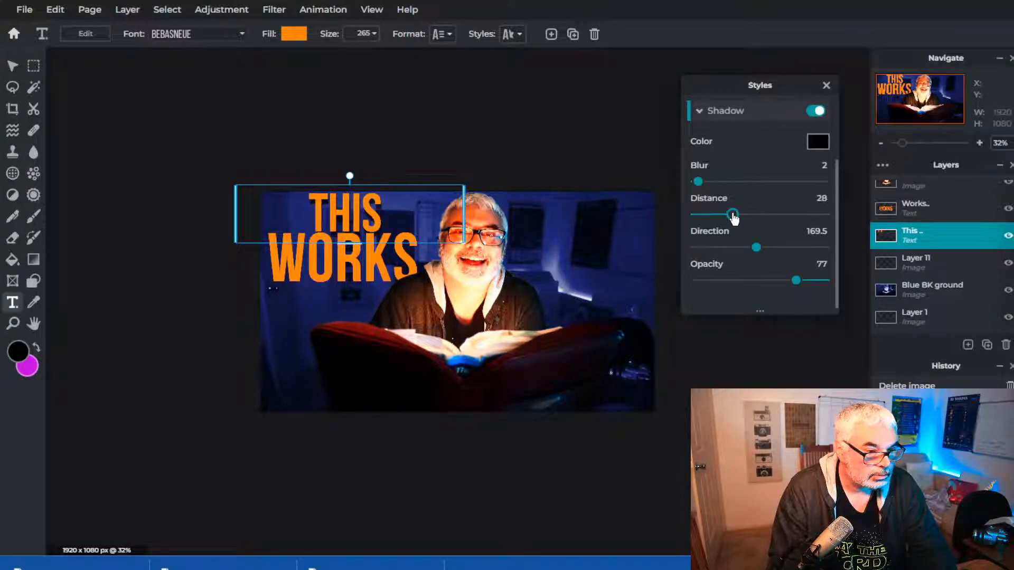
{"action": "left_click_drag", "start_coordinate": [758, 250], "coordinate": [782, 254]}
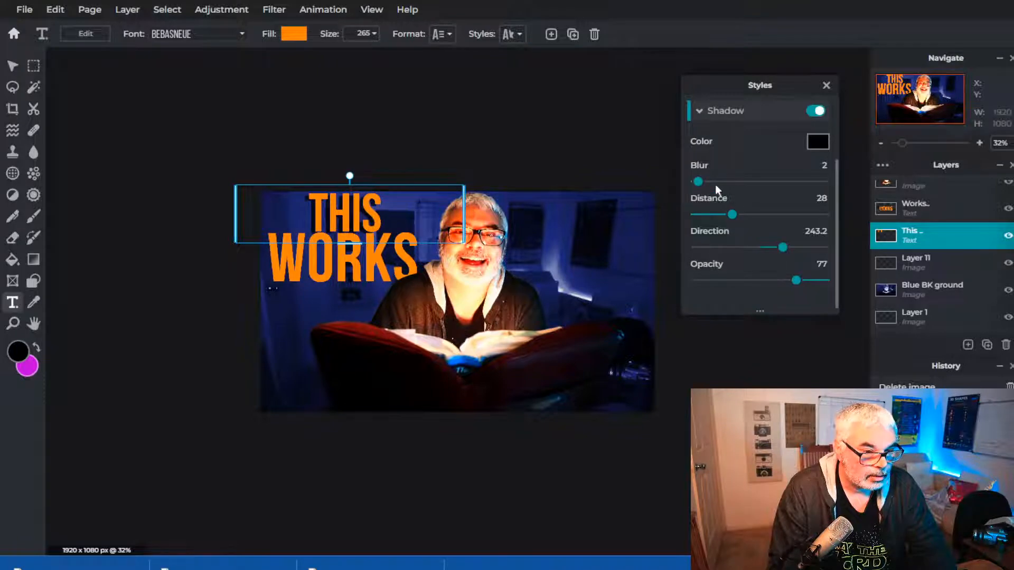
{"action": "left_click_drag", "start_coordinate": [715, 185], "coordinate": [726, 185]}
{"action": "left_click_drag", "start_coordinate": [796, 281], "coordinate": [832, 281]}
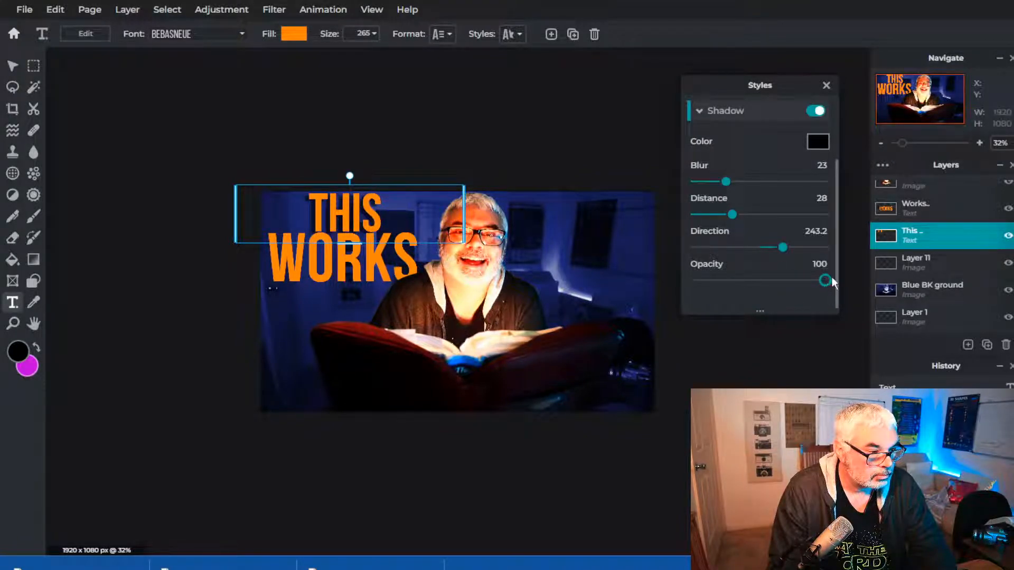
{"action": "mouse_move", "coordinate": [726, 182]}
{"action": "left_mouse_down"}
{"action": "mouse_move", "coordinate": [750, 186]}
{"action": "mouse_move", "coordinate": [739, 188]}
{"action": "left_mouse_up"}
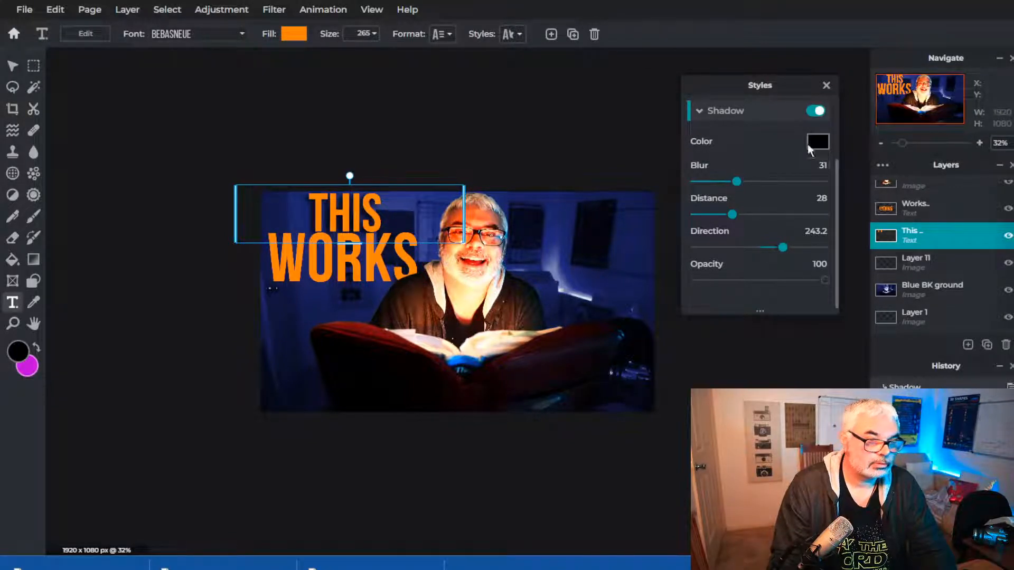
{"action": "left_click", "coordinate": [826, 85]}
- Enable a shadow on the "WORKS" text and set its color to black (#000000)
{"action": "left_click", "coordinate": [335, 277]}
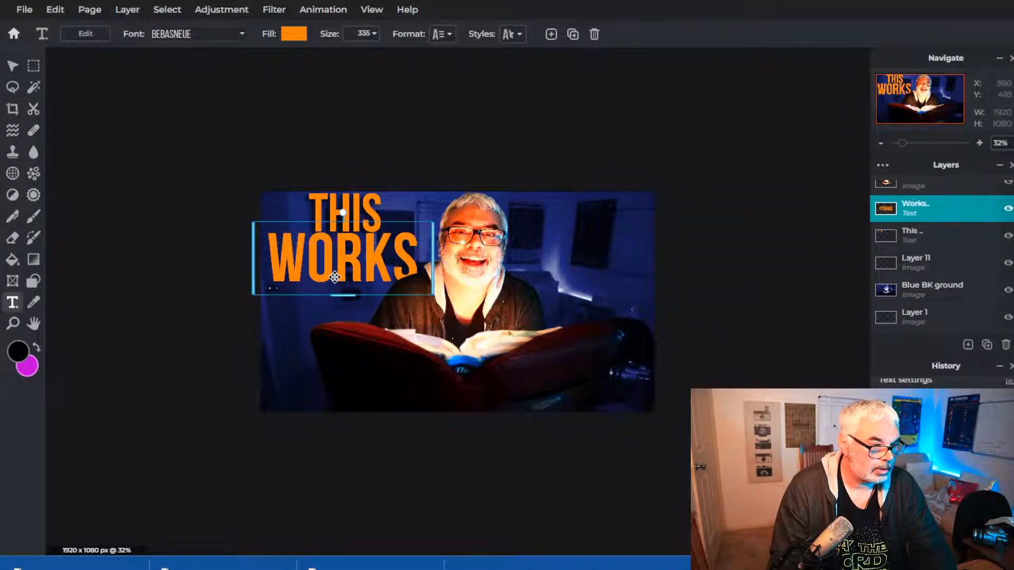
{"action": "left_click", "coordinate": [511, 35]}
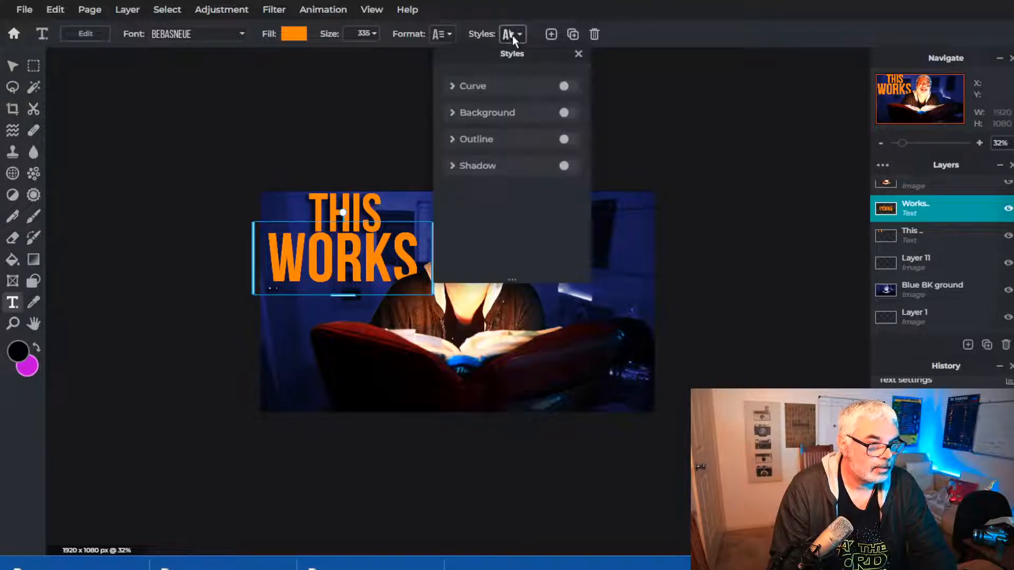
{"action": "left_click", "coordinate": [479, 167]}
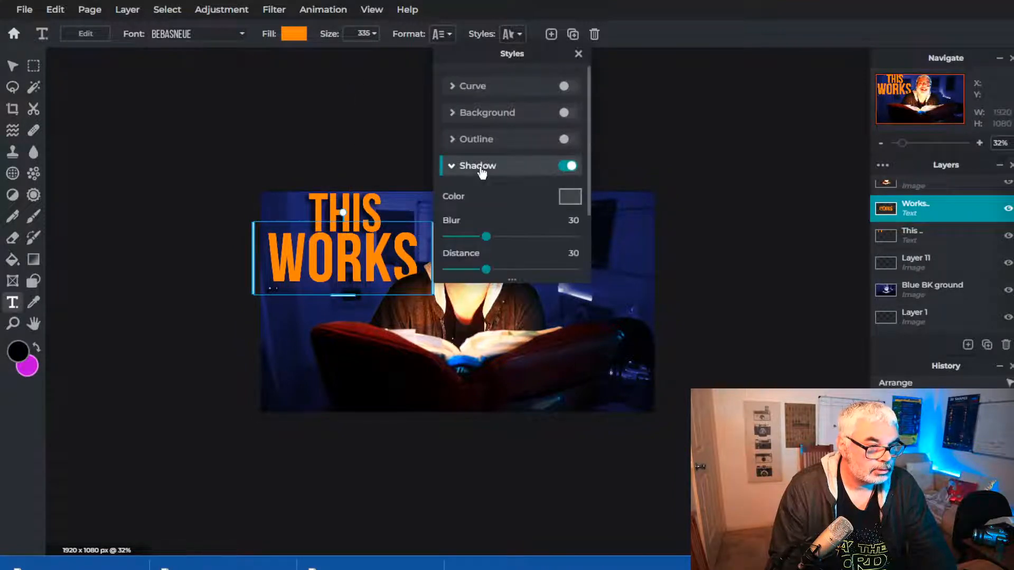
{"action": "left_click", "coordinate": [568, 198]}
{"action": "left_click", "coordinate": [472, 382]}
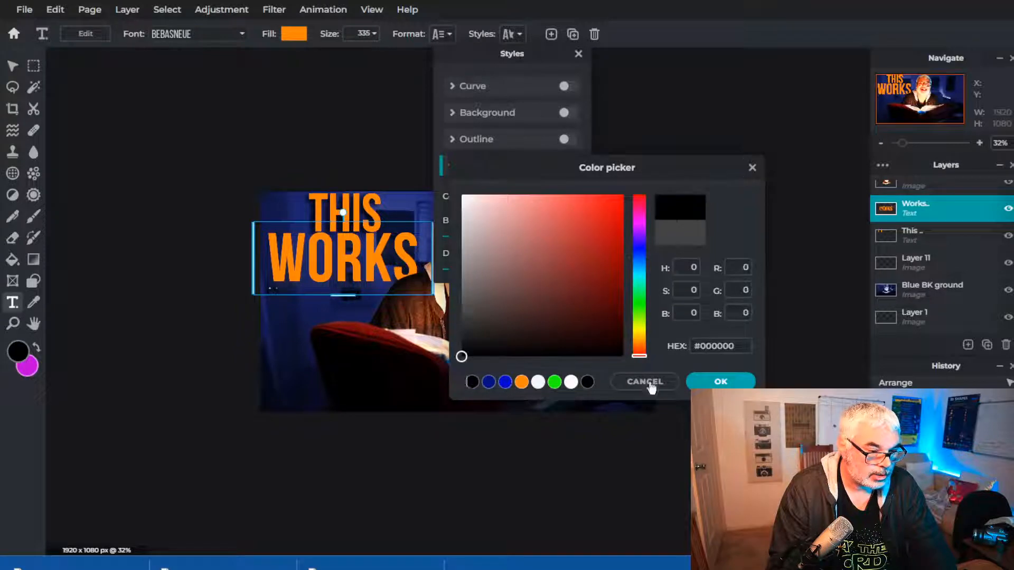
{"action": "left_click", "coordinate": [720, 383]}
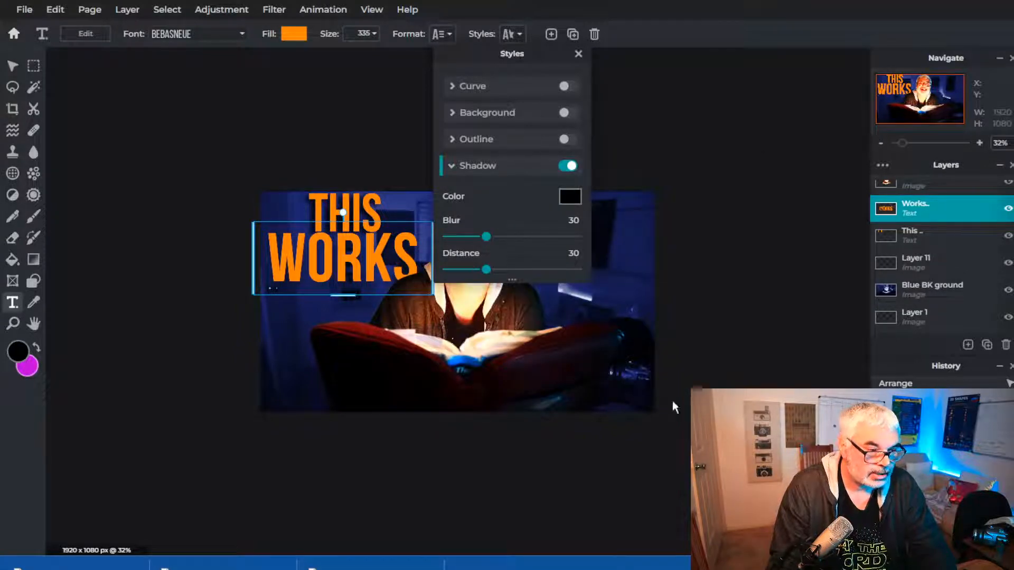
- Set the shadow of the "WORKS" text to blur 17, distance 29, direction 241.5 and opacity 100
{"action": "scroll", "coordinate": [520, 250], "scroll_direction": "down", "scroll_amount": 2}
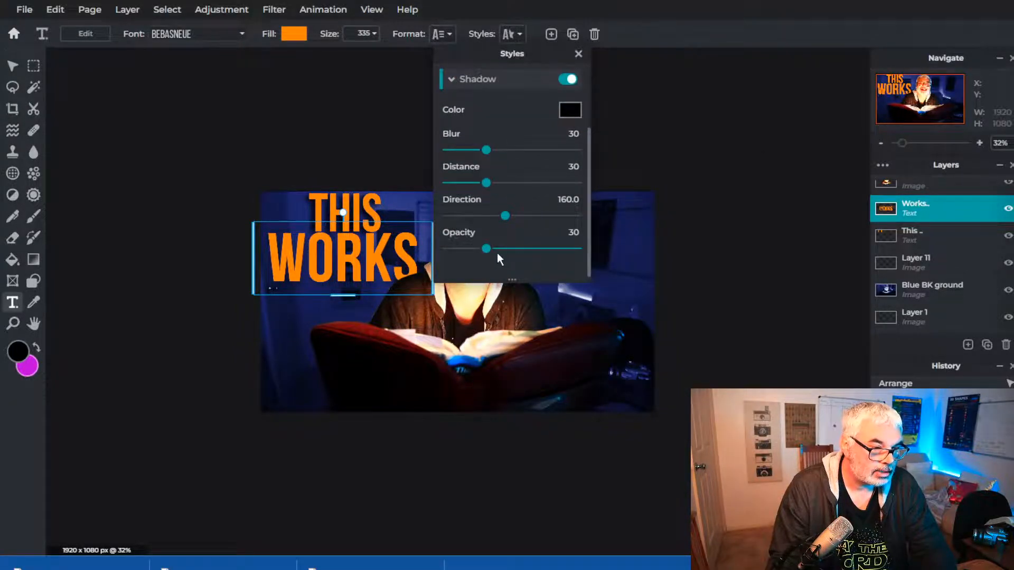
{"action": "left_click_drag", "start_coordinate": [486, 249], "coordinate": [600, 240]}
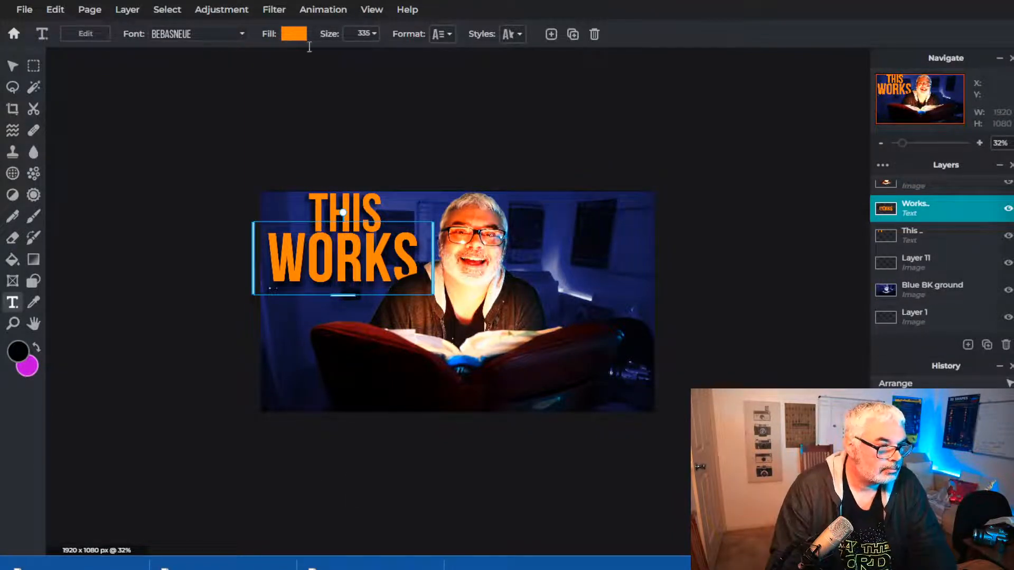
{"action": "left_click", "coordinate": [512, 35]}
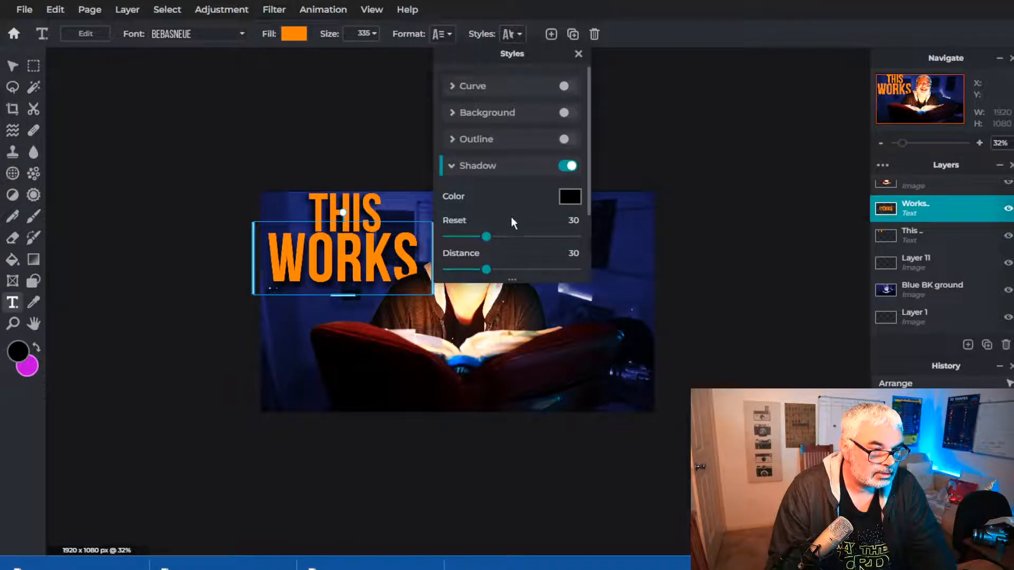
{"action": "scroll", "coordinate": [511, 221], "scroll_direction": "down", "scroll_amount": 3}
{"action": "left_click_drag", "start_coordinate": [505, 217], "coordinate": [535, 218]}
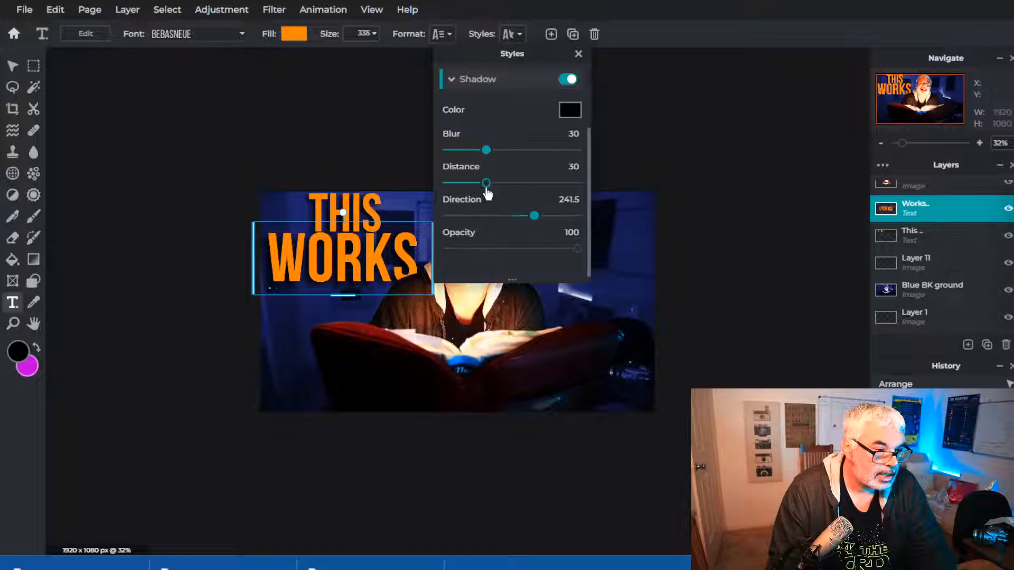
{"action": "mouse_move", "coordinate": [487, 191]}
{"action": "left_mouse_down"}
{"action": "mouse_move", "coordinate": [510, 190]}
{"action": "mouse_move", "coordinate": [486, 191]}
{"action": "left_mouse_up"}
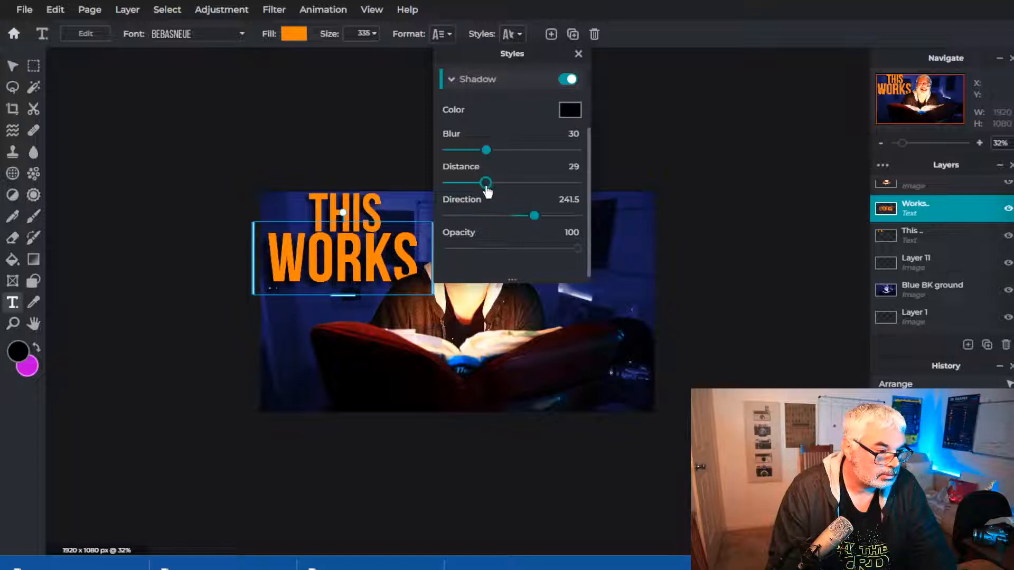
{"action": "mouse_move", "coordinate": [487, 150]}
{"action": "left_mouse_down"}
{"action": "mouse_move", "coordinate": [496, 151]}
{"action": "mouse_move", "coordinate": [456, 151]}
{"action": "mouse_move", "coordinate": [472, 155]}
{"action": "left_mouse_up"}
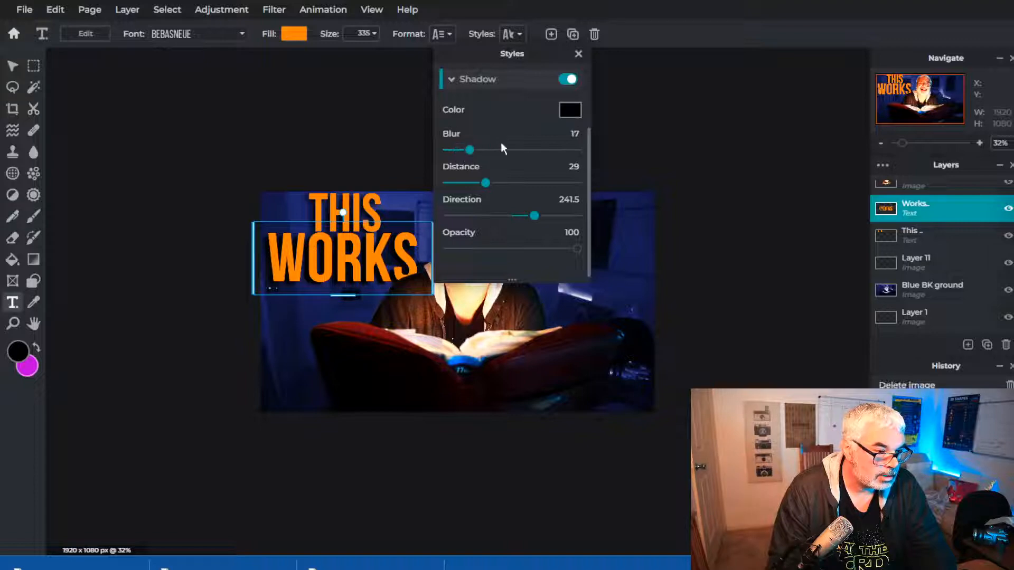
{"action": "left_click", "coordinate": [578, 53]}
{"action": "left_click", "coordinate": [756, 367]}
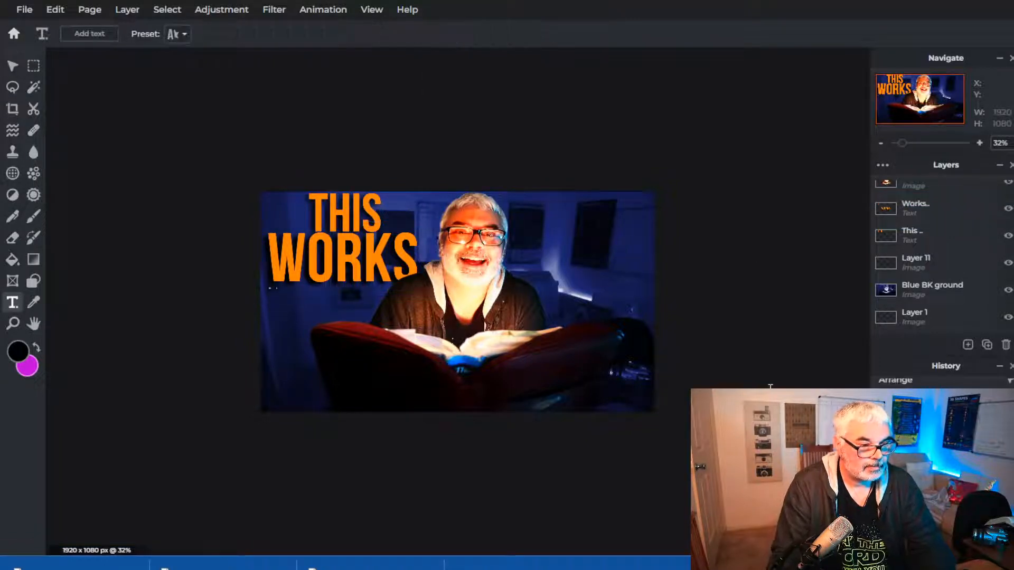
- Increase the vibrance of the Me Shadow layer to 58
{"action": "scroll", "coordinate": [923, 249], "scroll_direction": "up", "scroll_amount": 3}
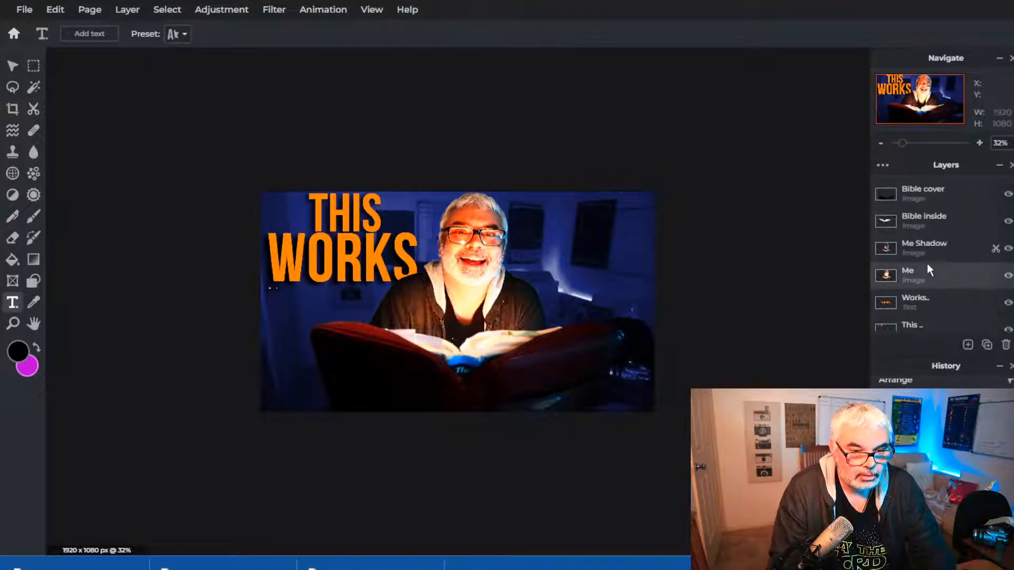
{"action": "left_click", "coordinate": [918, 246]}
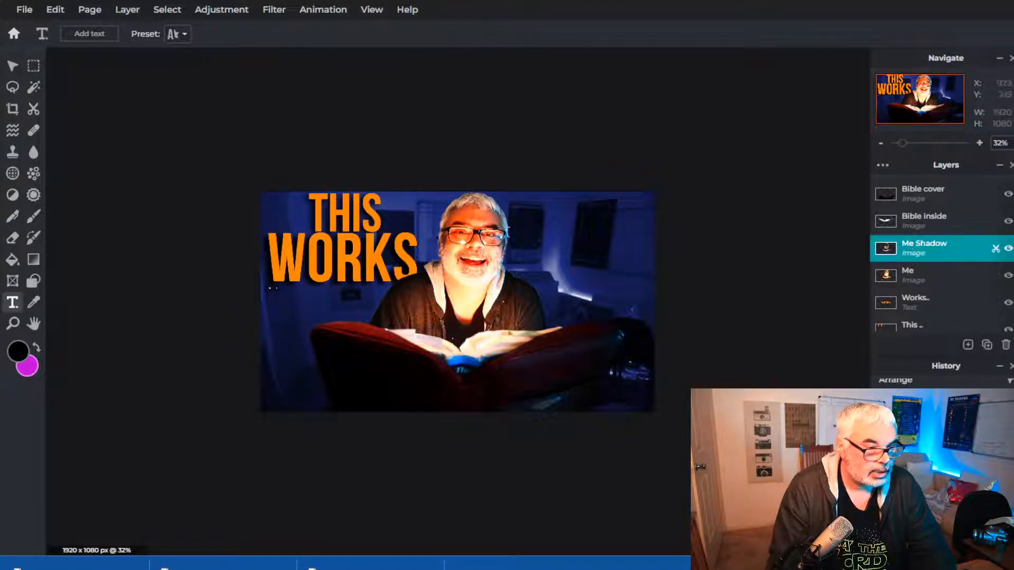
{"action": "left_click", "coordinate": [211, 12]}
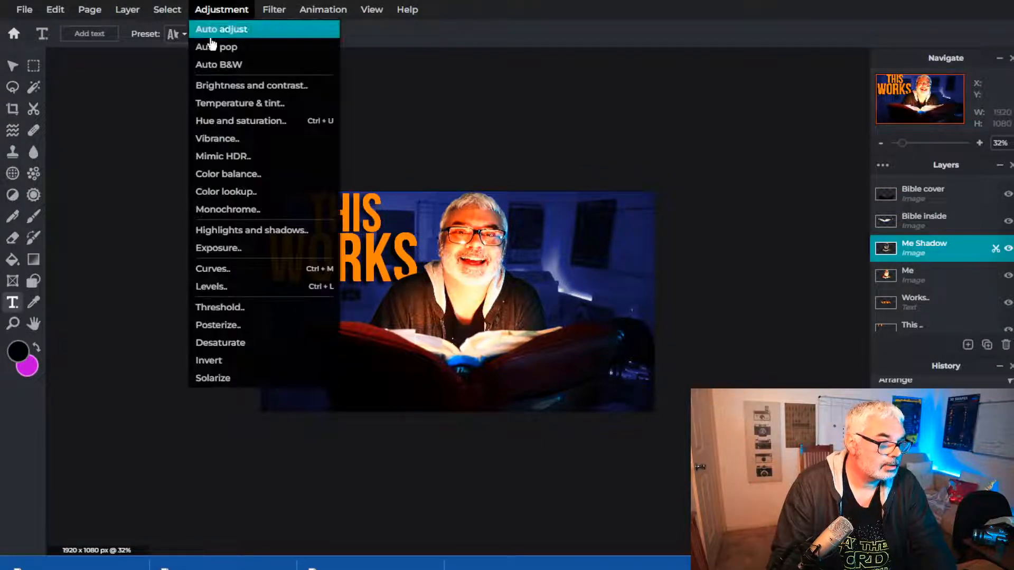
{"action": "left_click", "coordinate": [222, 139]}
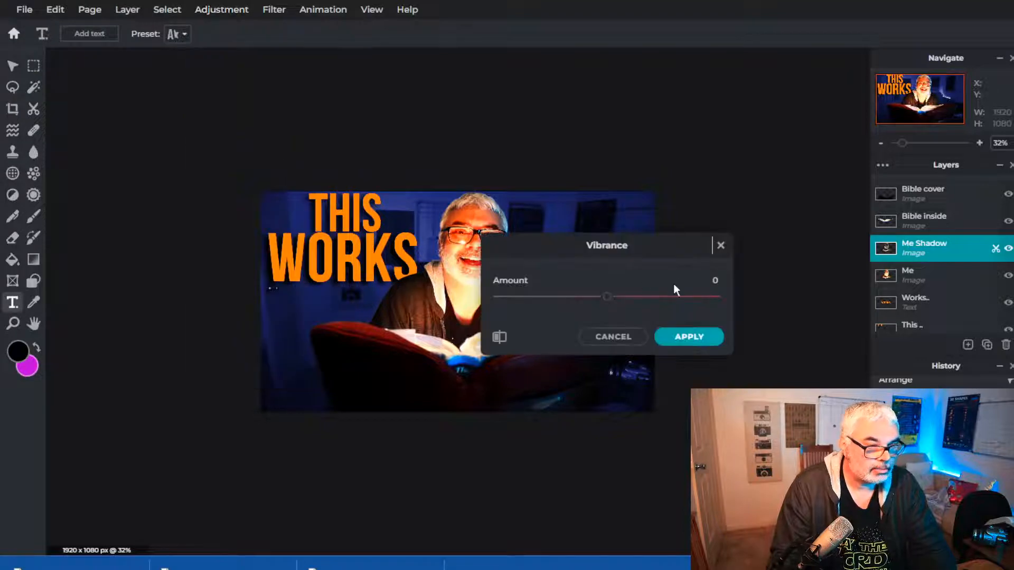
{"action": "left_click_drag", "start_coordinate": [609, 297], "coordinate": [673, 299]}
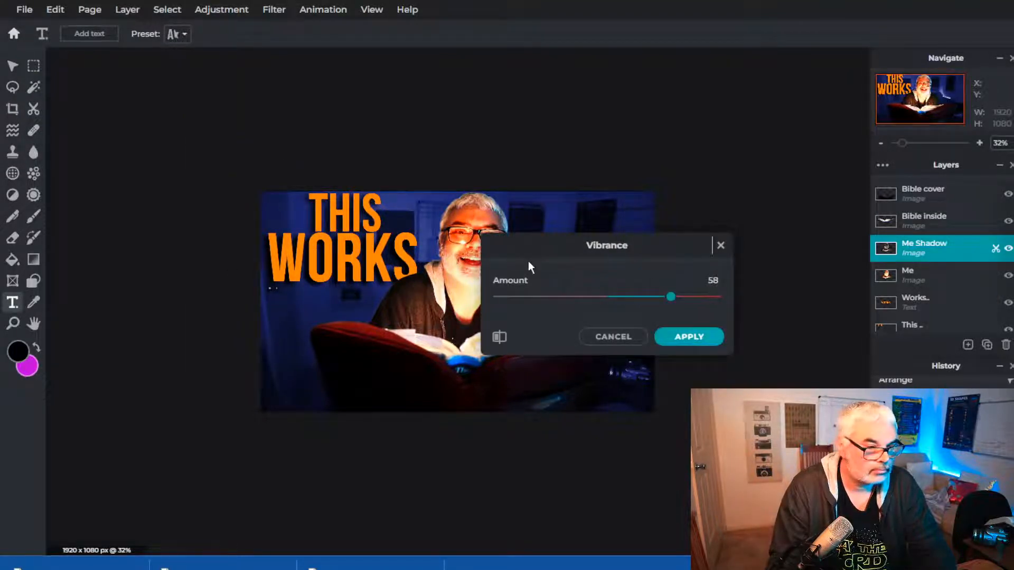
{"action": "left_click_drag", "start_coordinate": [530, 266], "coordinate": [725, 144]}
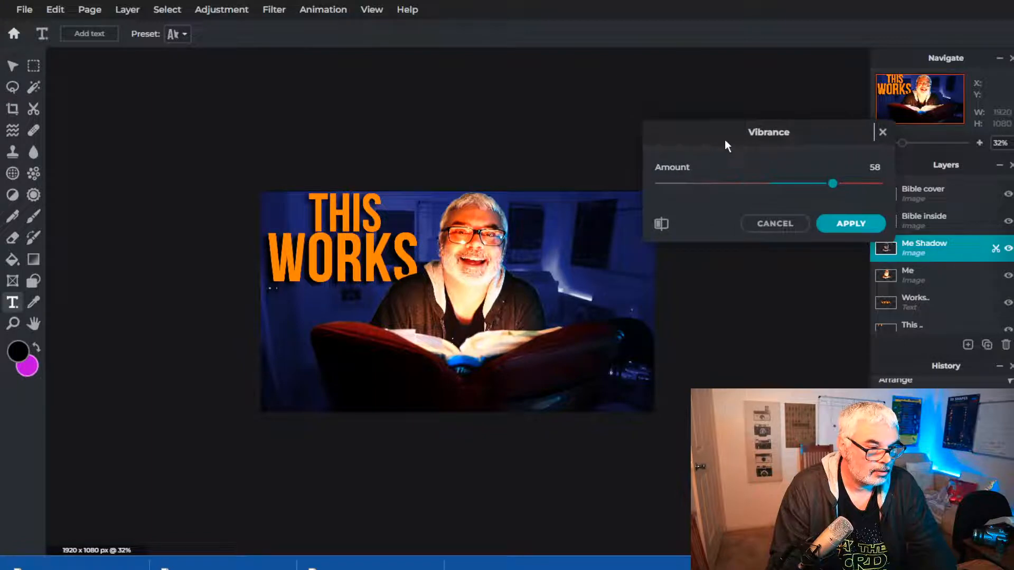
{"action": "left_click", "coordinate": [851, 224]}
- Warm the Me Shadow layer by setting its color temperature to 52
{"action": "left_click", "coordinate": [223, 12]}
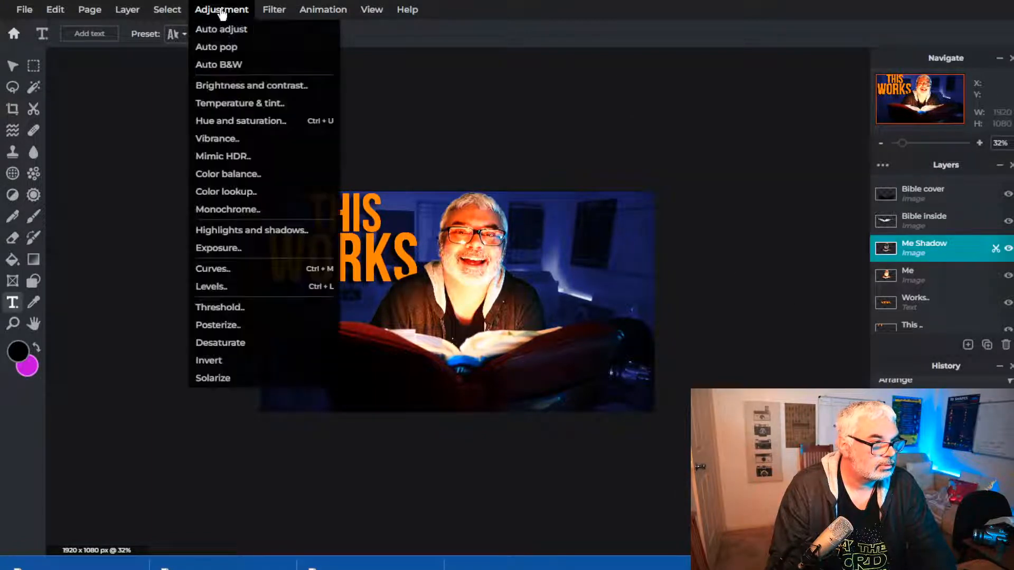
{"action": "left_click", "coordinate": [239, 103]}
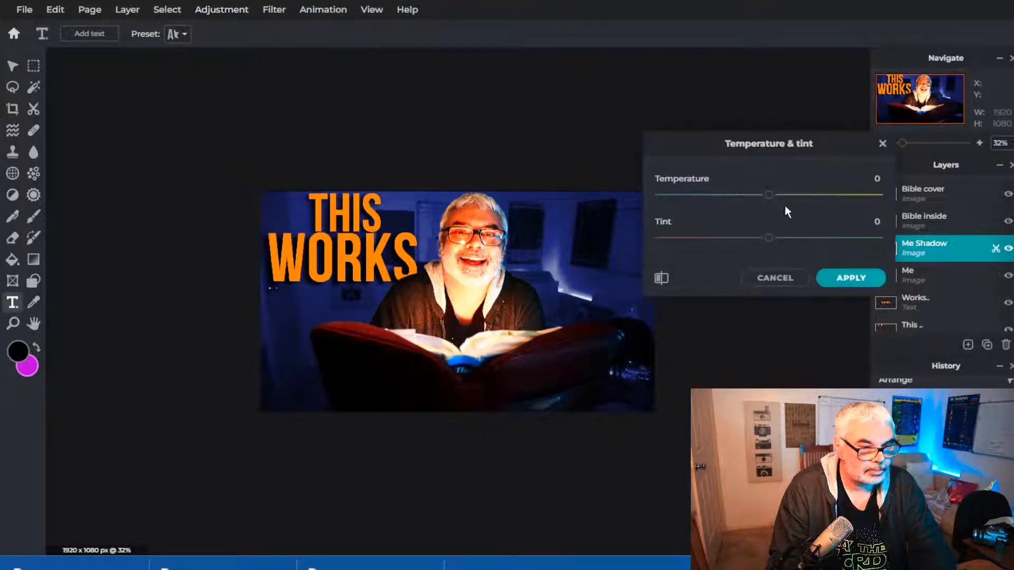
{"action": "left_click_drag", "start_coordinate": [773, 199], "coordinate": [828, 197]}
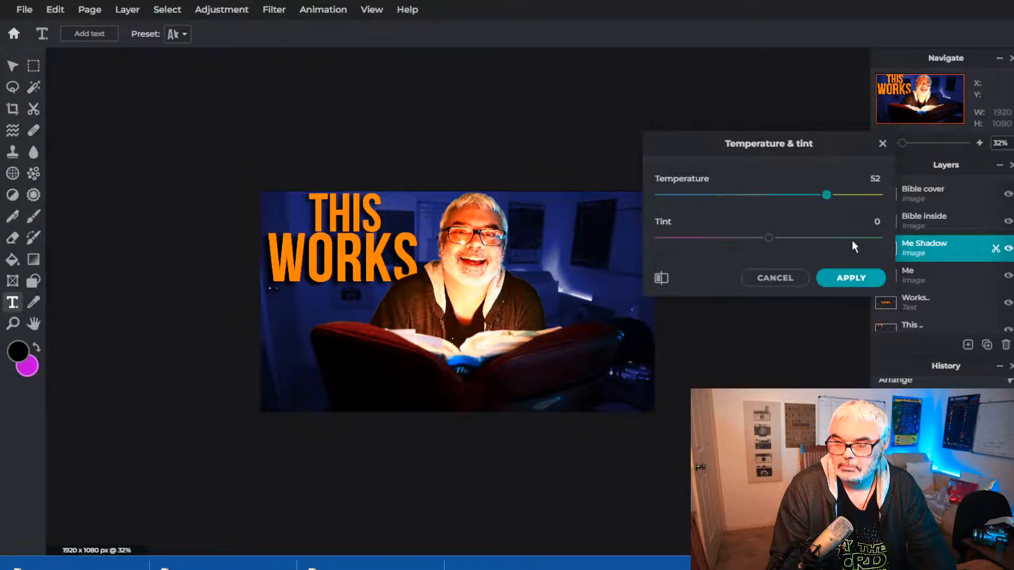
{"action": "left_click", "coordinate": [851, 276]}
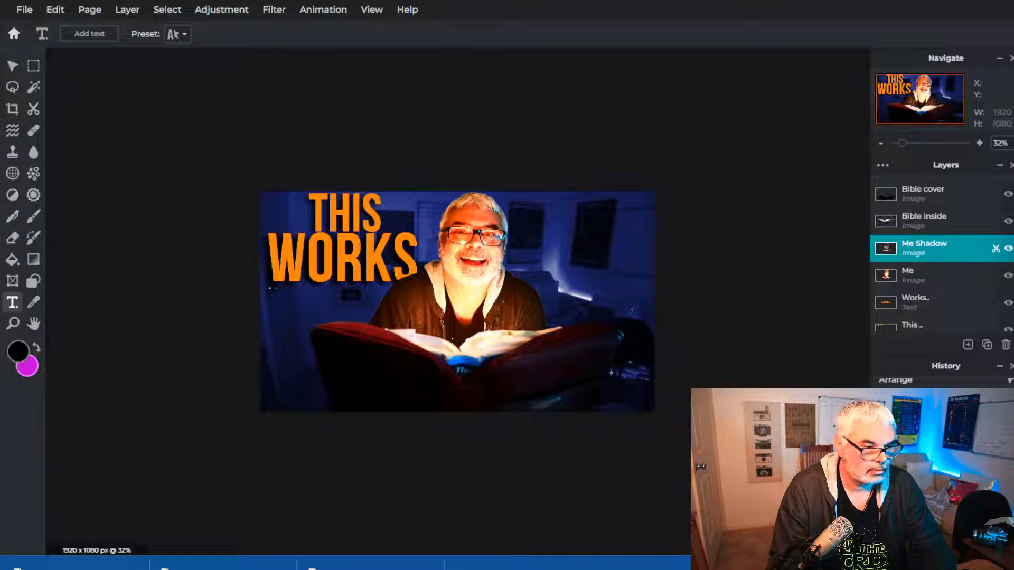
- Sharpen the Me Shadow layer with an amount of 17
{"action": "left_click", "coordinate": [276, 12]}
{"action": "mouse_move", "coordinate": [291, 56]}
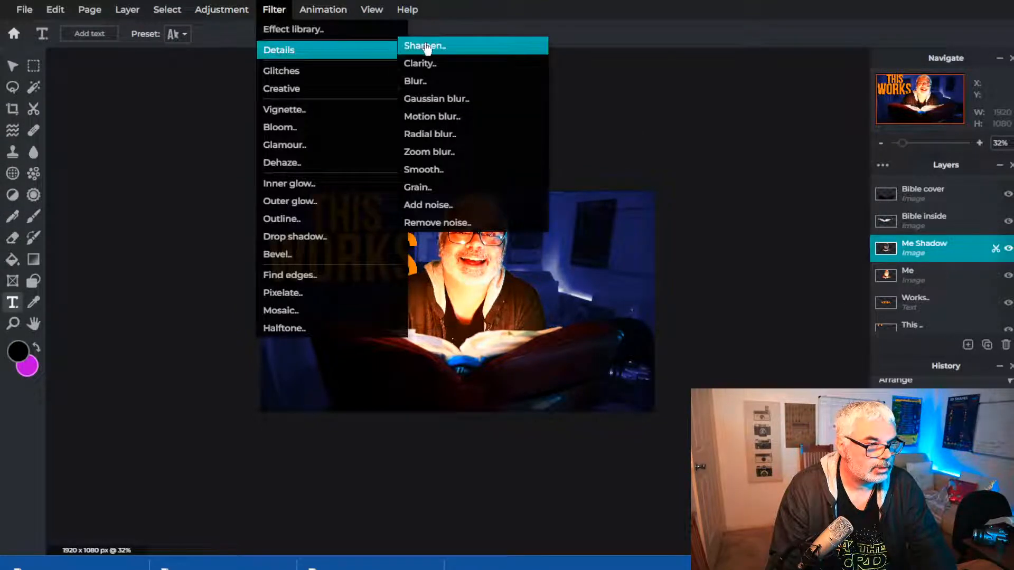
{"action": "left_click", "coordinate": [426, 47]}
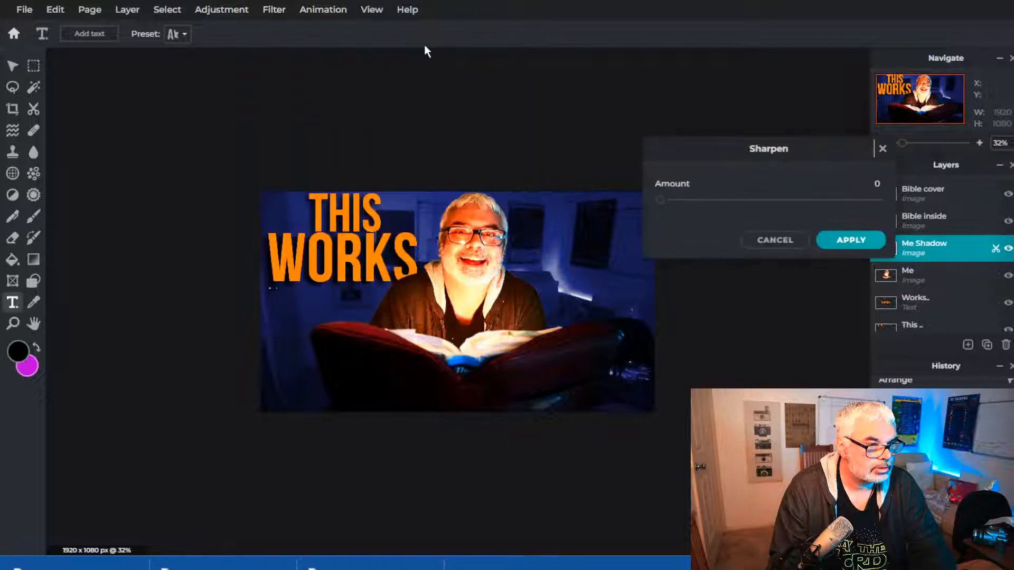
{"action": "left_click_drag", "start_coordinate": [661, 202], "coordinate": [701, 205]}
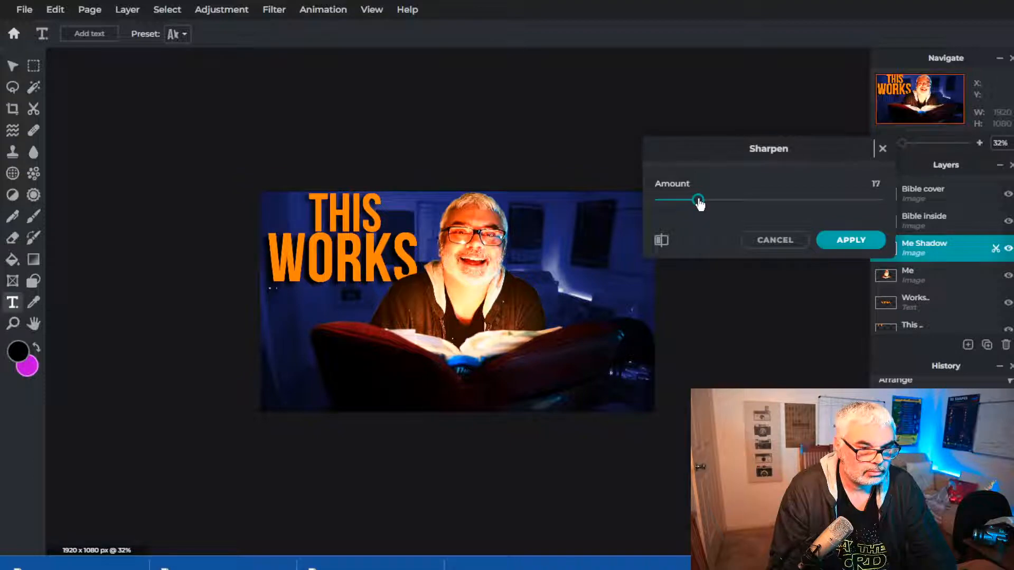
{"action": "left_click", "coordinate": [840, 240]}
- Apply a light Sharpen filter to the Me layer
{"action": "left_click", "coordinate": [914, 276]}
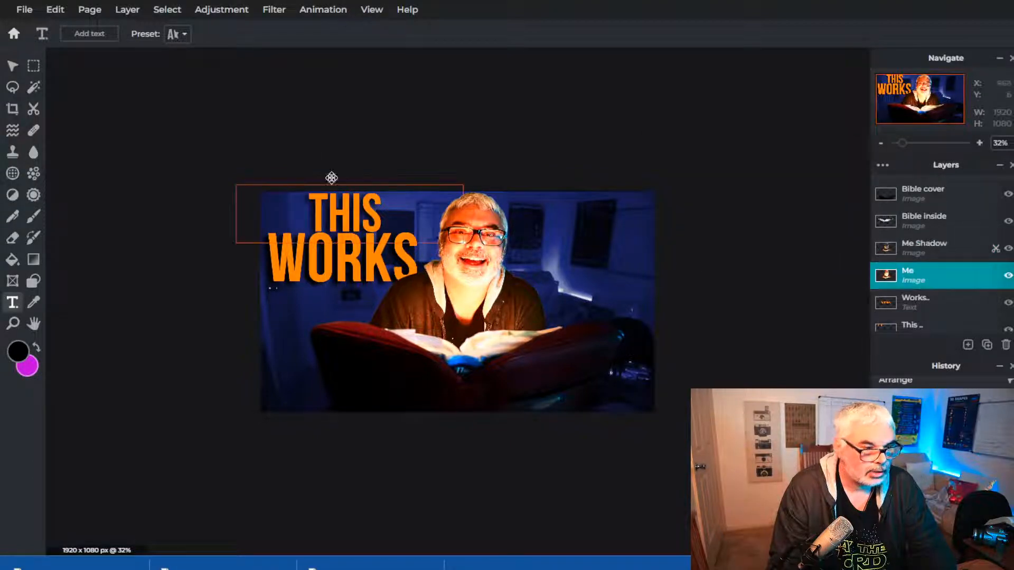
{"action": "left_click", "coordinate": [273, 11]}
{"action": "mouse_move", "coordinate": [299, 52]}
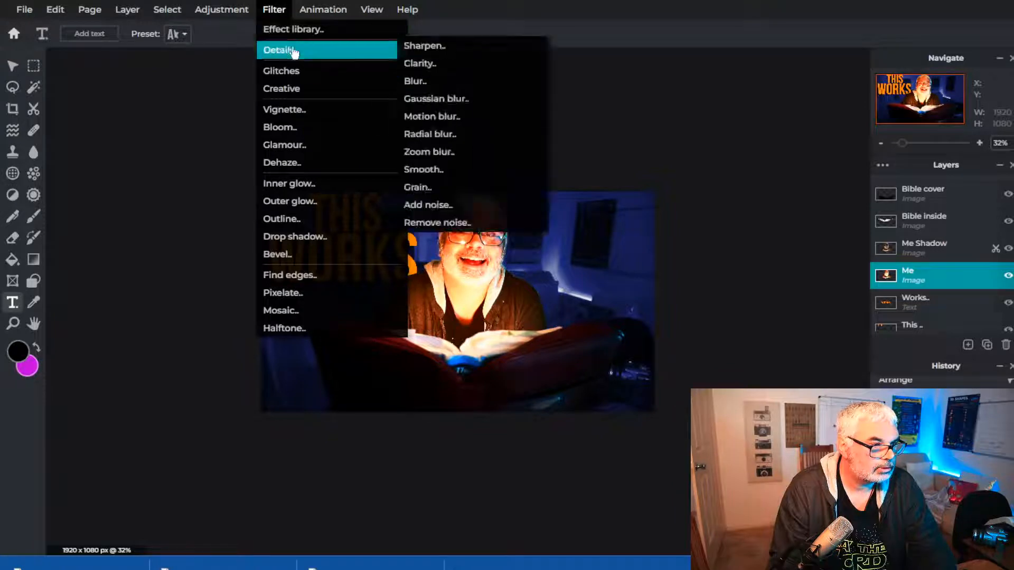
{"action": "left_click", "coordinate": [425, 46]}
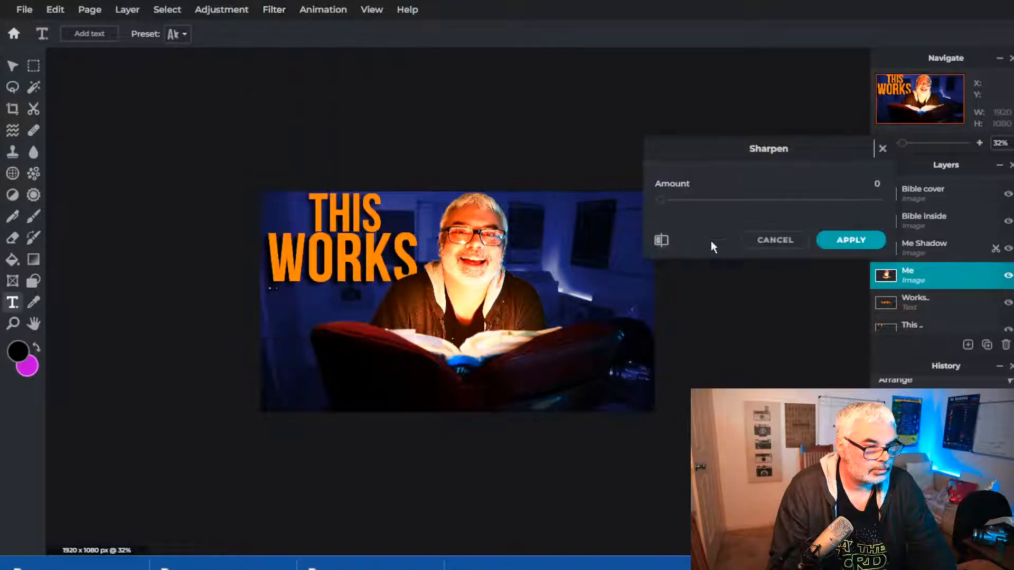
{"action": "left_click_drag", "start_coordinate": [660, 200], "coordinate": [708, 200]}
{"action": "left_click", "coordinate": [846, 240]}
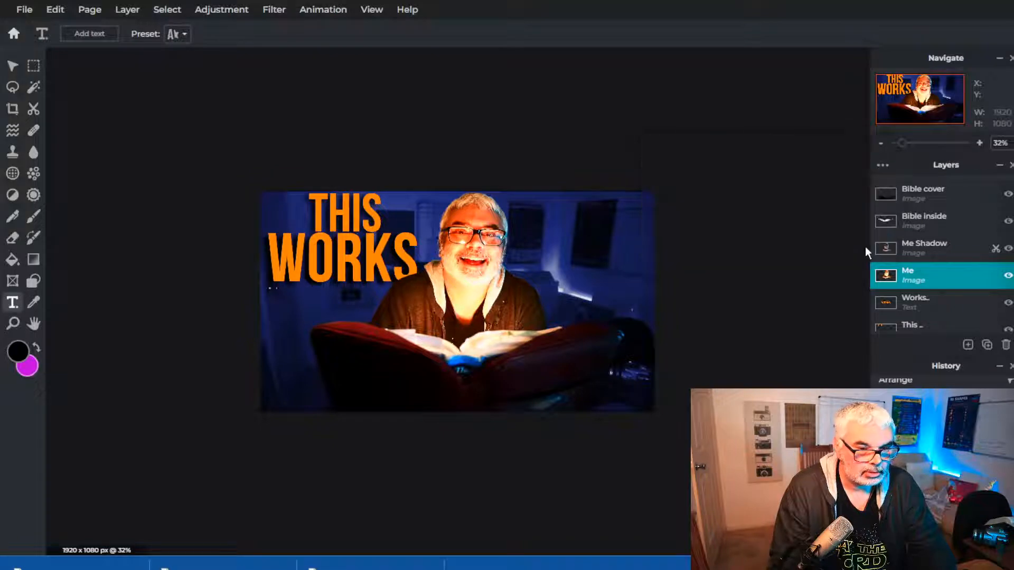
- Merge the Me Shadow layer down into the Me layer
{"action": "left_click", "coordinate": [922, 246]}
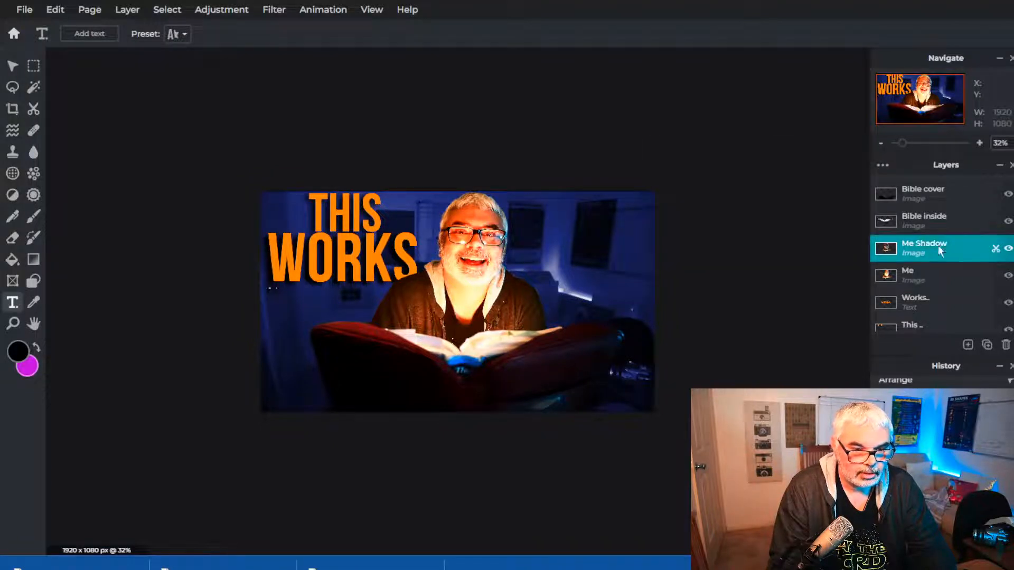
{"action": "left_click", "coordinate": [920, 275]}
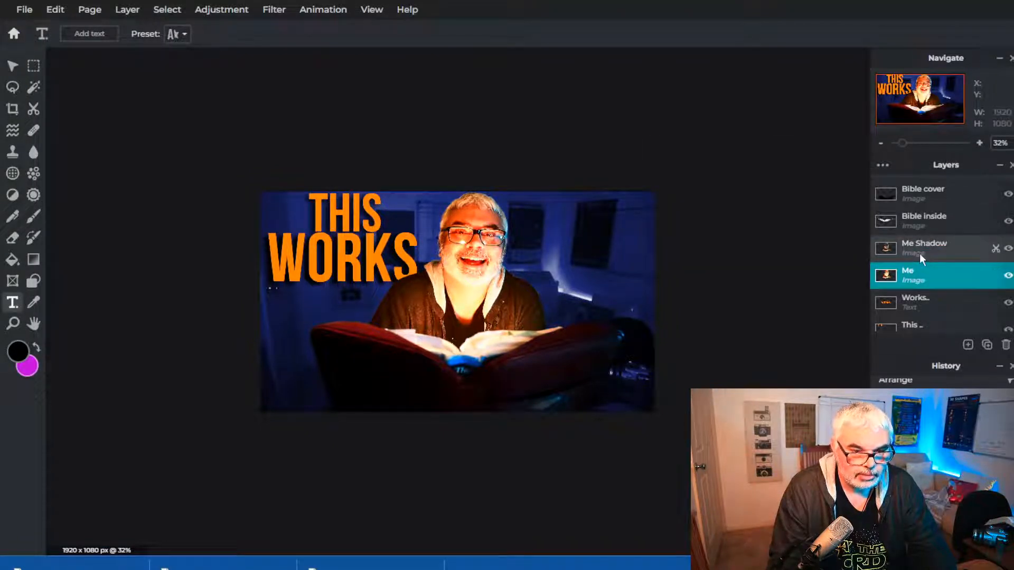
{"action": "double_click", "coordinate": [915, 247]}
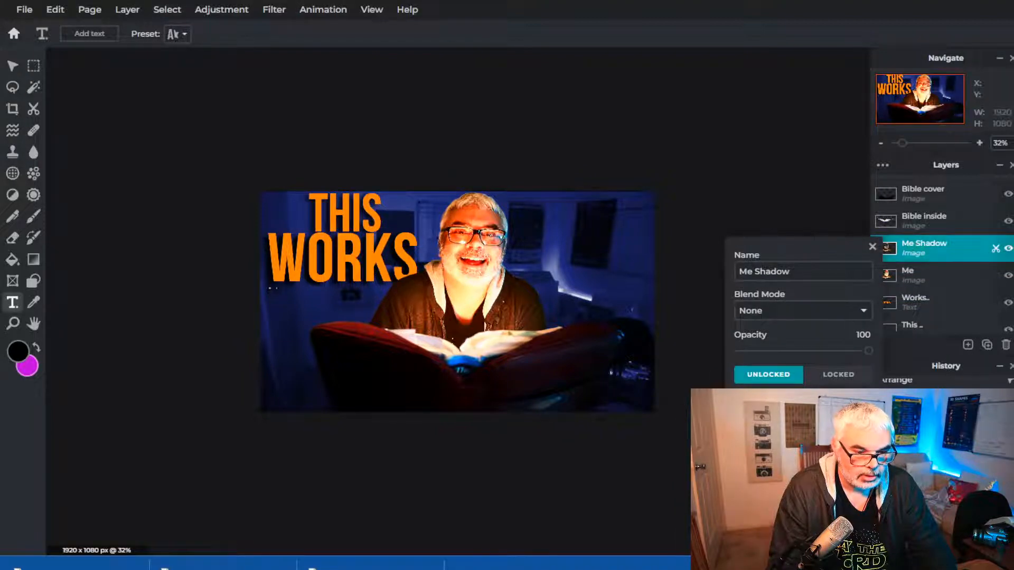
{"action": "key", "text": "ctrl+e"}
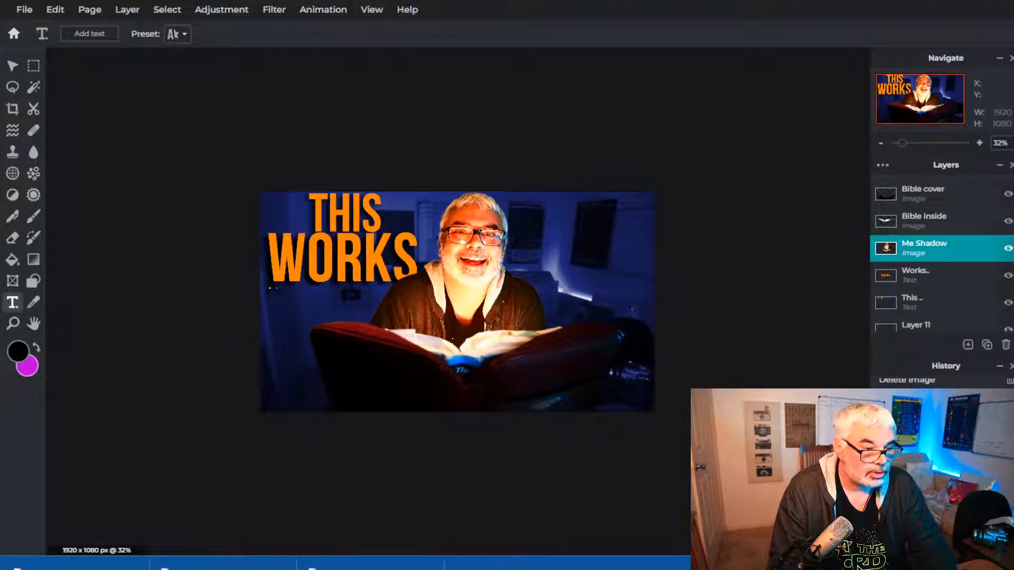
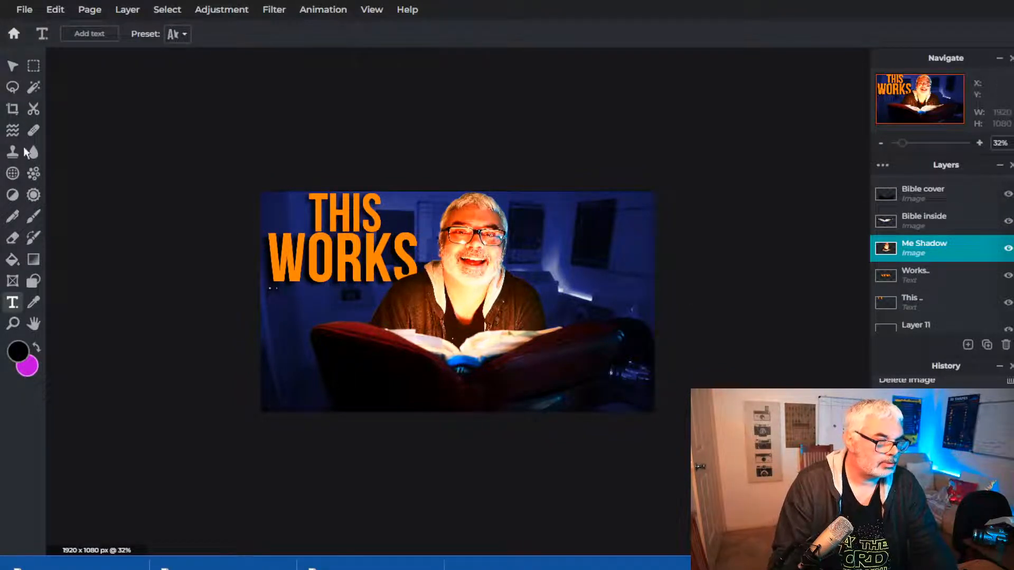
- Shift the Blue BK ground layer horizontally toward the canvas's right side, to about X 307
{"action": "left_click", "coordinate": [12, 69]}
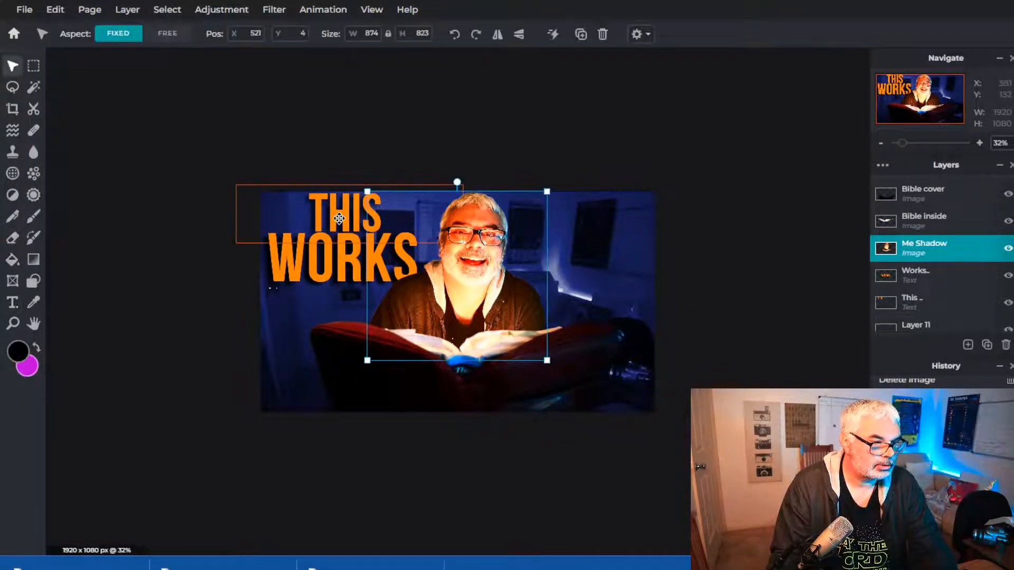
{"action": "left_click", "coordinate": [340, 218]}
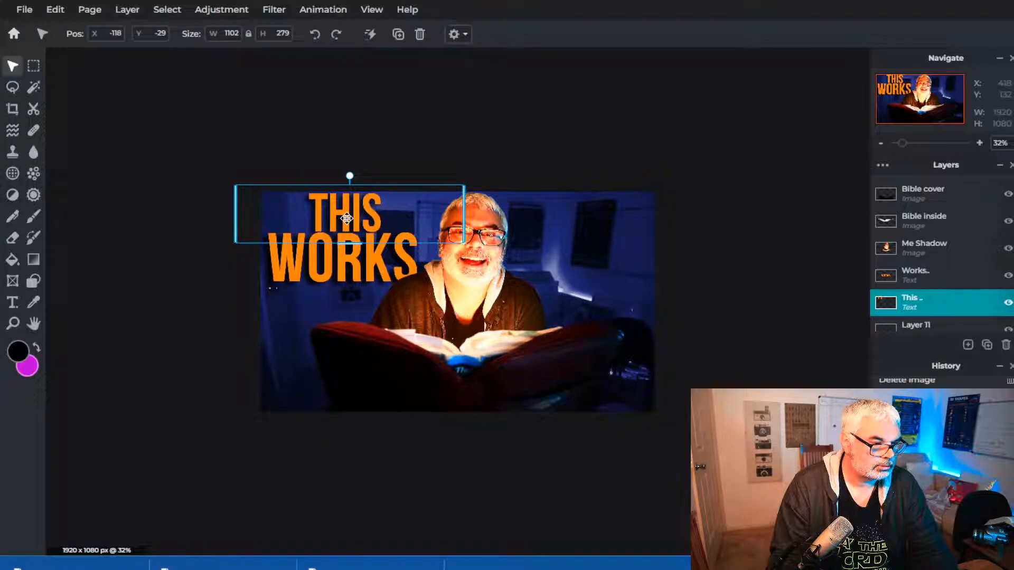
{"action": "left_click", "coordinate": [476, 491]}
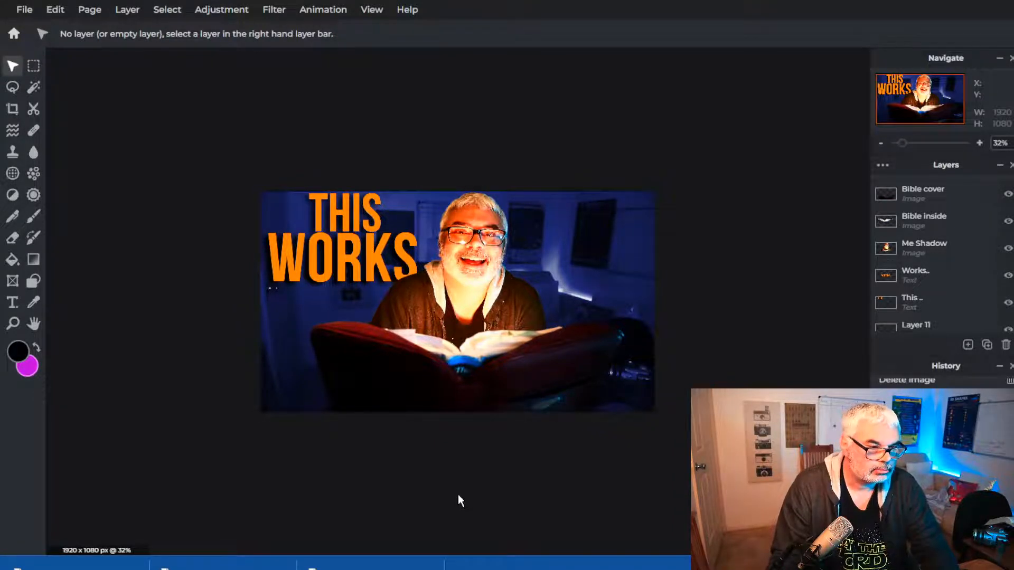
{"action": "scroll", "coordinate": [959, 277], "scroll_direction": "down", "scroll_amount": 2}
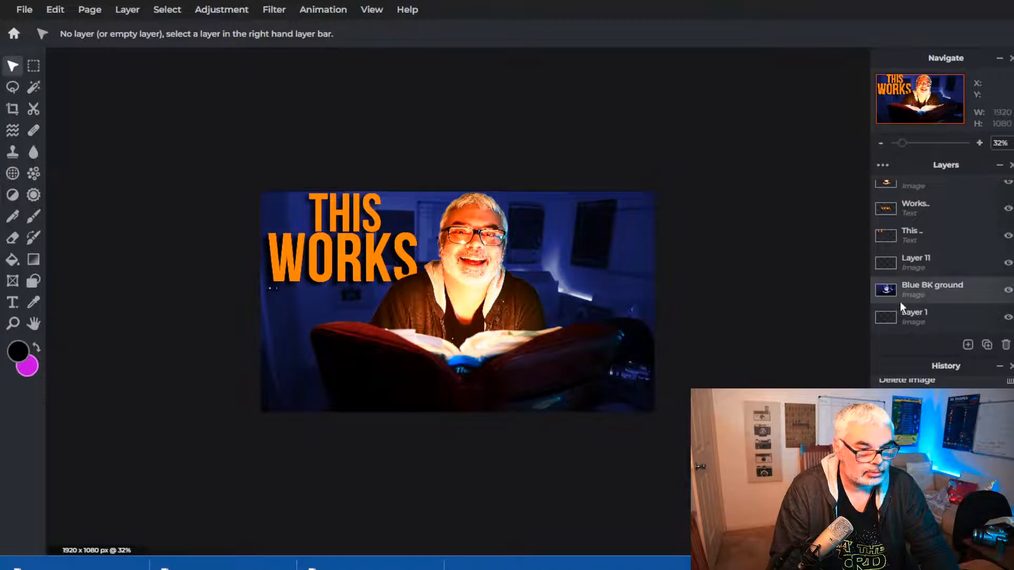
{"action": "left_click", "coordinate": [921, 292]}
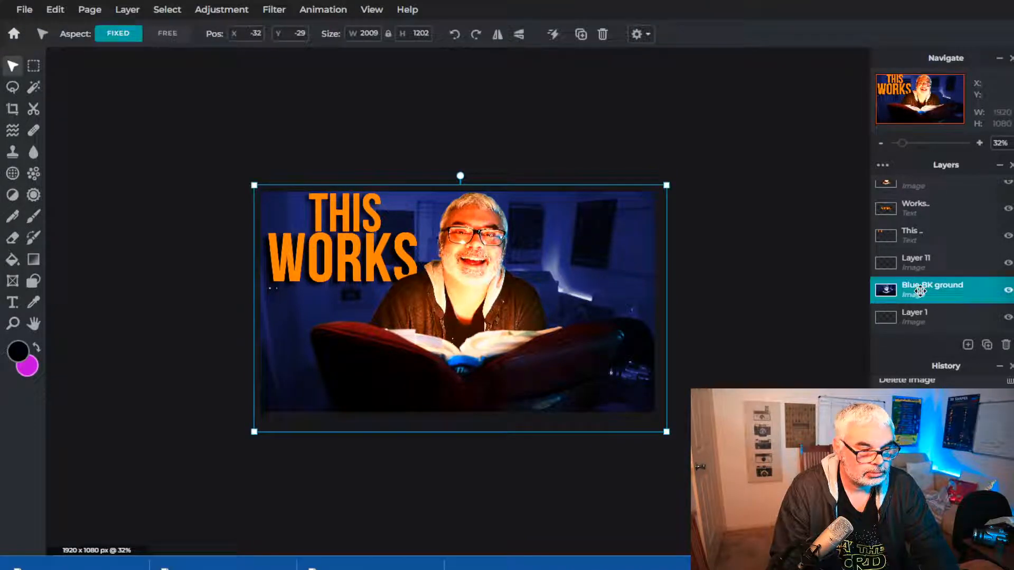
{"action": "left_click_drag", "start_coordinate": [460, 425], "coordinate": [528, 424]}
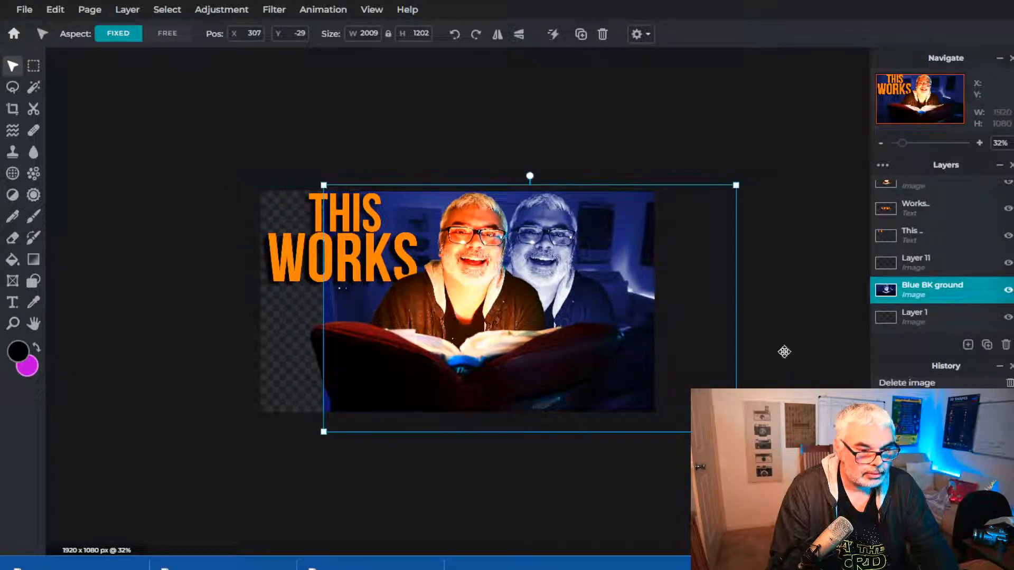
- Move the Me Shadow portrait layer sideways over the figure in the blue background, to about X 857, Y 0
{"action": "scroll", "coordinate": [948, 248], "scroll_direction": "up", "scroll_amount": 3}
{"action": "left_click", "coordinate": [898, 252]}
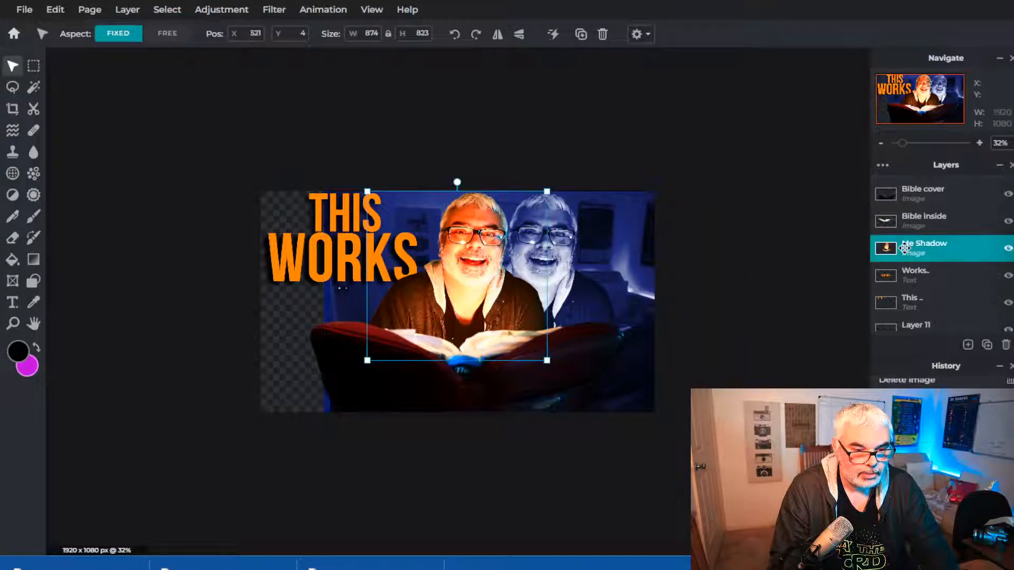
{"action": "left_click_drag", "start_coordinate": [469, 278], "coordinate": [537, 278]}
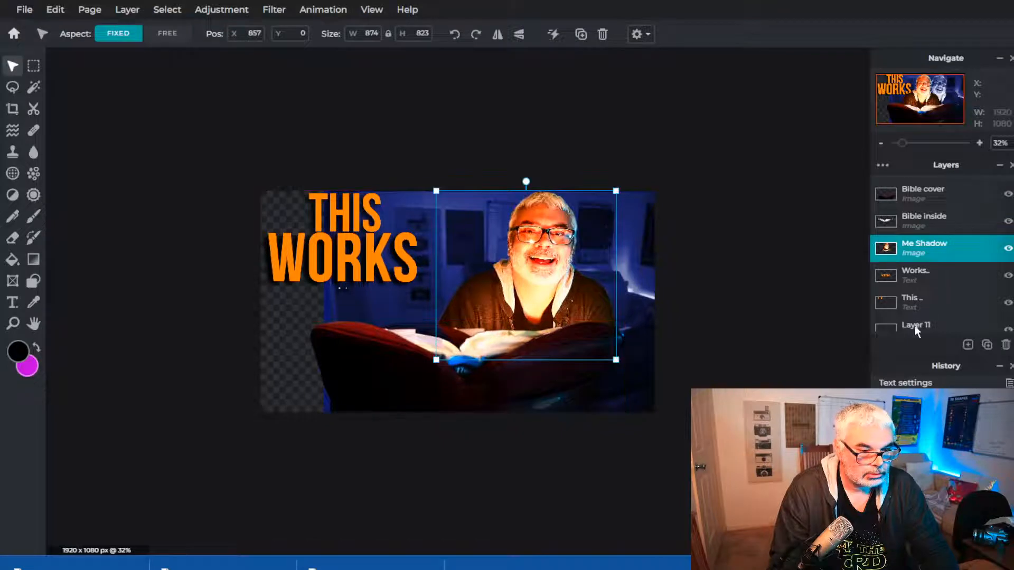
- Move the Bible cover layer off the canvas below its lower edge, clear of the Bible inside pages
{"action": "left_click", "coordinate": [927, 195]}
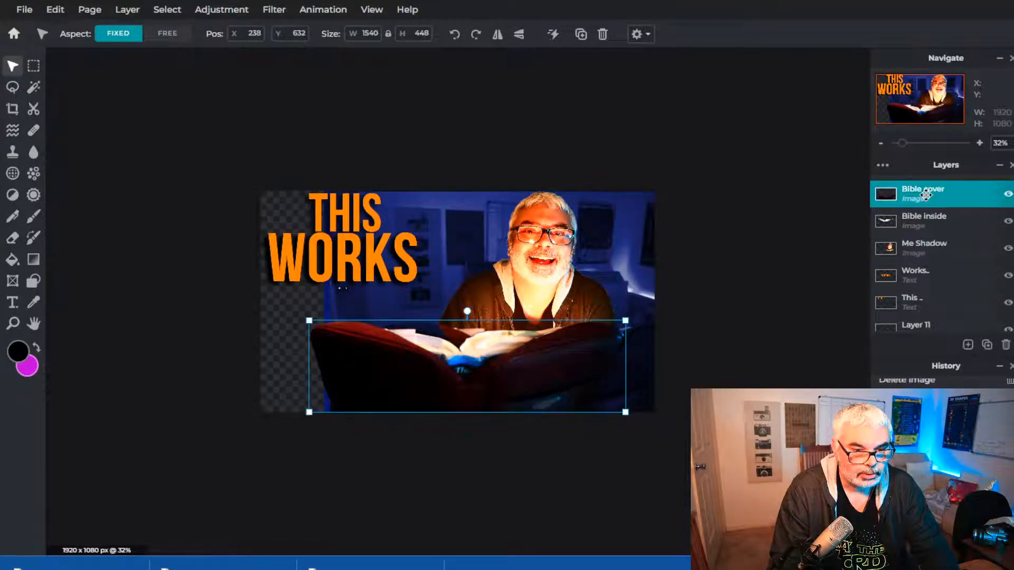
{"action": "left_click_drag", "start_coordinate": [437, 390], "coordinate": [508, 388]}
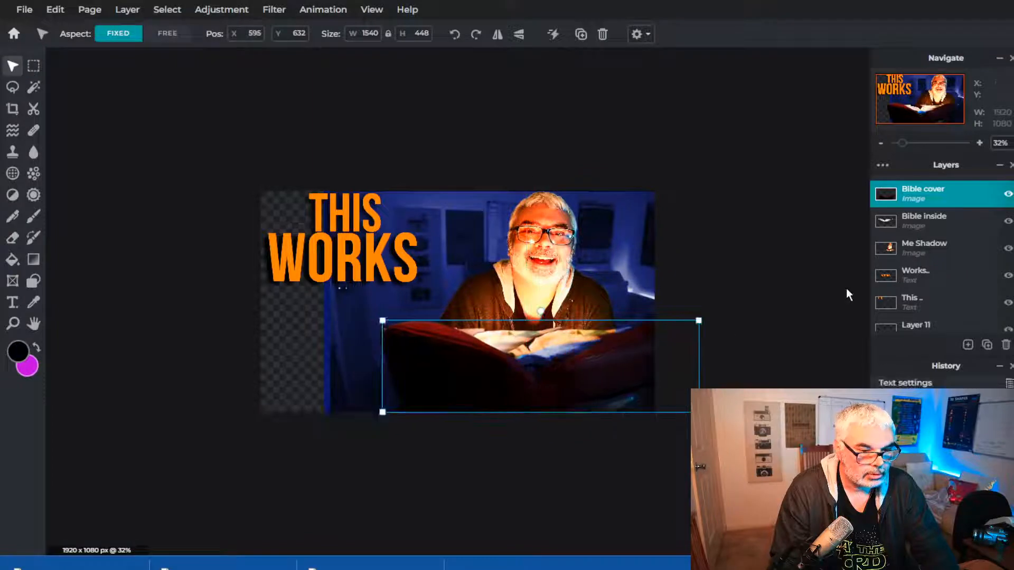
{"action": "left_click", "coordinate": [926, 214]}
{"action": "left_click_drag", "start_coordinate": [439, 380], "coordinate": [369, 376]}
{"action": "left_click_drag", "start_coordinate": [462, 348], "coordinate": [466, 453]}
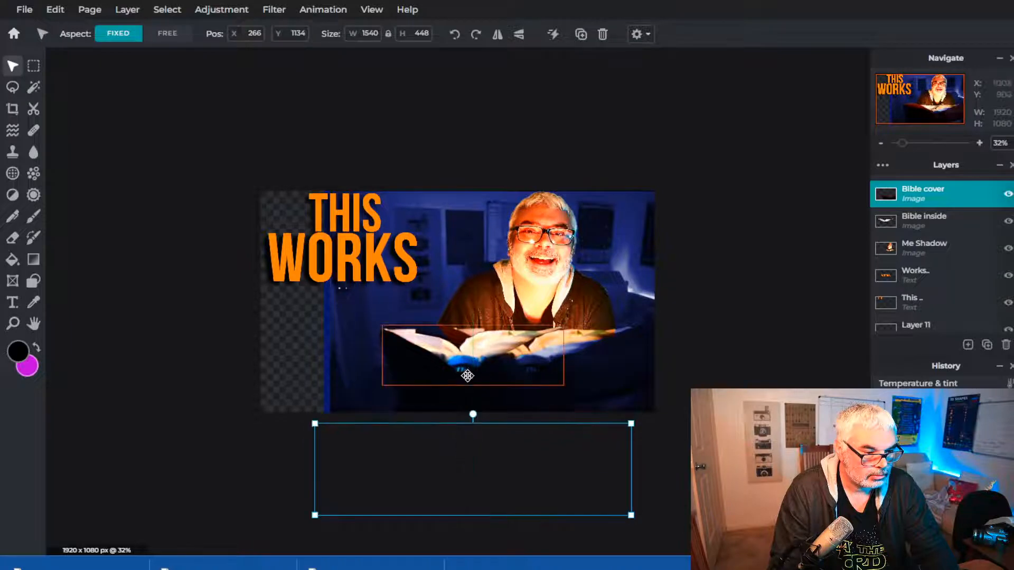
- Position the Bible inside layer in front of the portrait's chest at X 929, Y 655
{"action": "left_click_drag", "start_coordinate": [466, 374], "coordinate": [532, 363]}
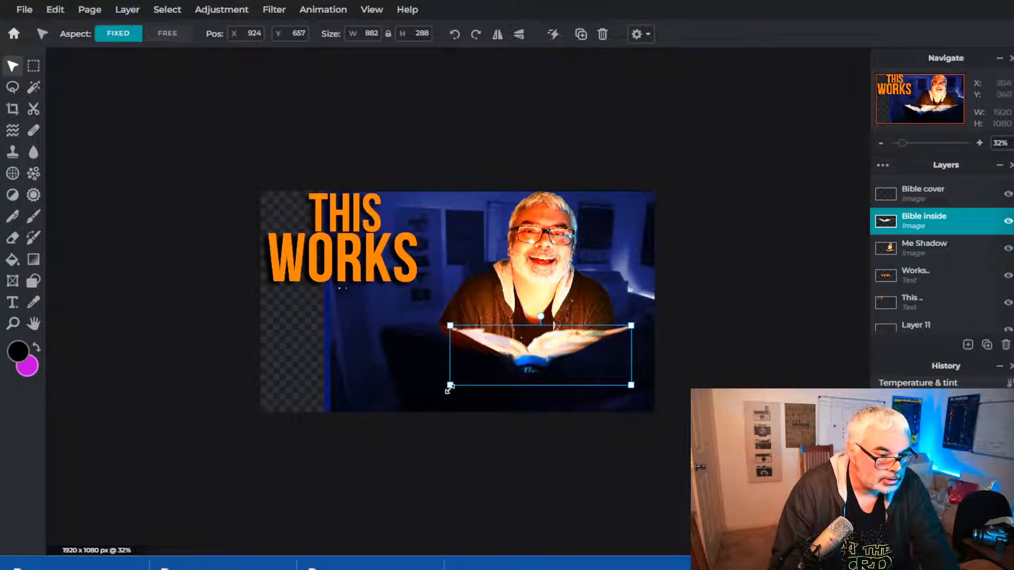
{"action": "scroll", "coordinate": [497, 361], "scroll_direction": "up", "scroll_amount": 2}
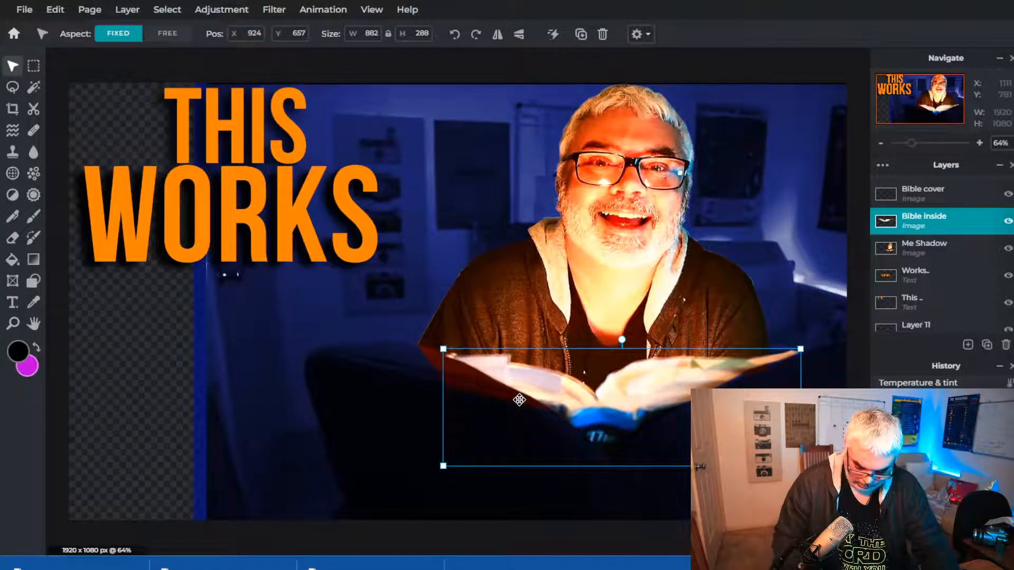
{"action": "key", "text": "Right"}
{"action": "key", "text": "Right"}
{"action": "key", "text": "Right"}
{"action": "key", "text": "Right"}
{"action": "key", "text": "Up"}
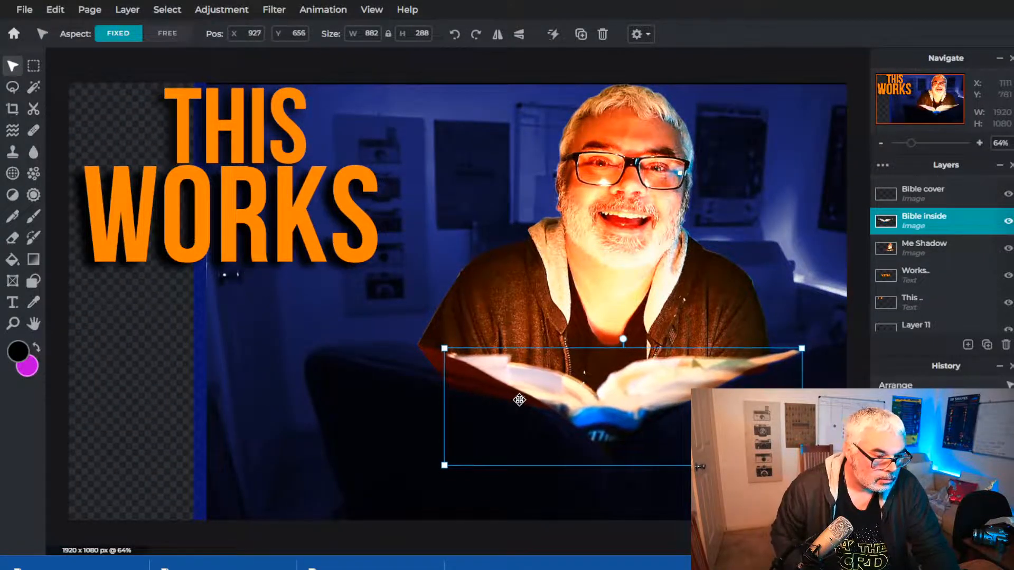
{"action": "key", "text": "Up"}
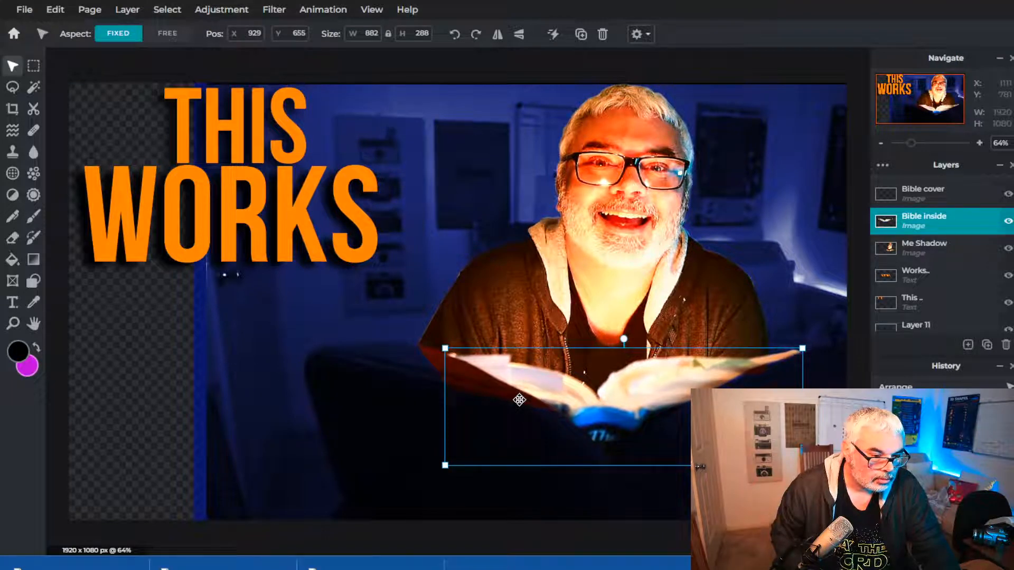
- Bring the Bible cover back onto the canvas and align it with the open pages at X 575, Y 622
{"action": "scroll", "coordinate": [536, 417], "scroll_direction": "down", "scroll_amount": 3}
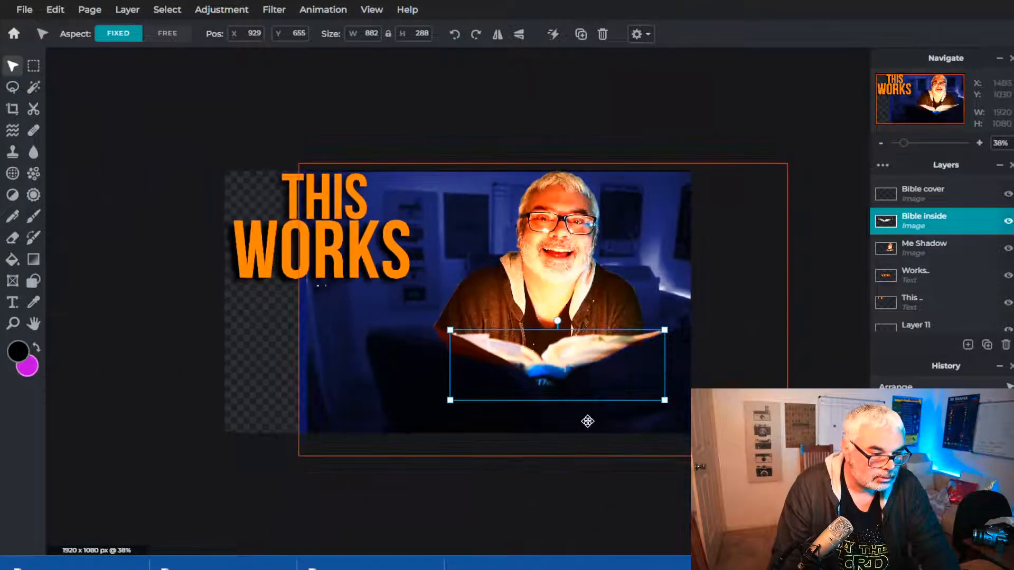
{"action": "left_click_drag", "start_coordinate": [470, 505], "coordinate": [547, 392]}
{"action": "scroll", "coordinate": [547, 391], "scroll_direction": "up", "scroll_amount": 5}
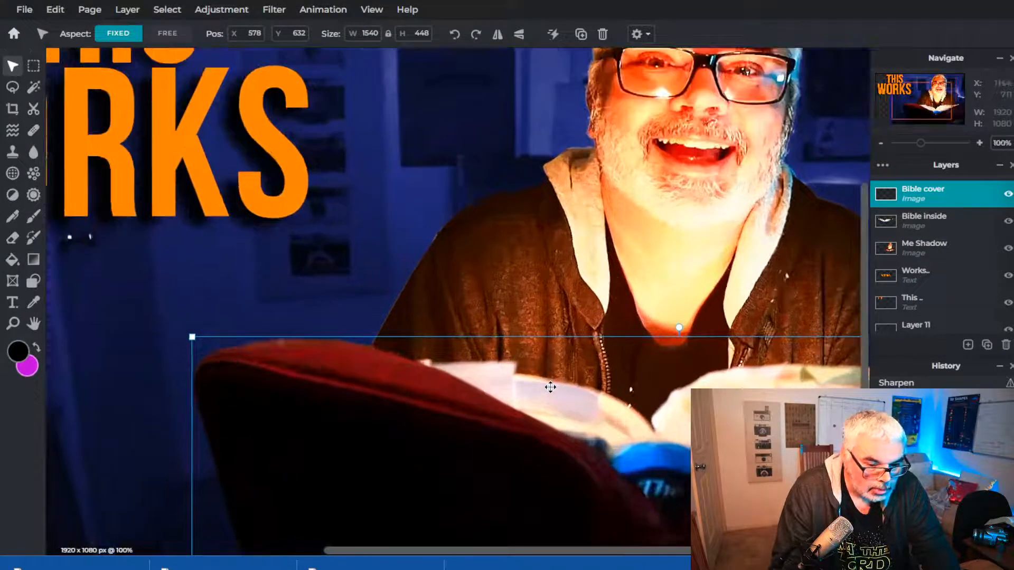
{"action": "scroll", "coordinate": [550, 387], "scroll_direction": "down", "scroll_amount": 3}
{"action": "scroll", "coordinate": [555, 386], "scroll_direction": "up", "scroll_amount": 3}
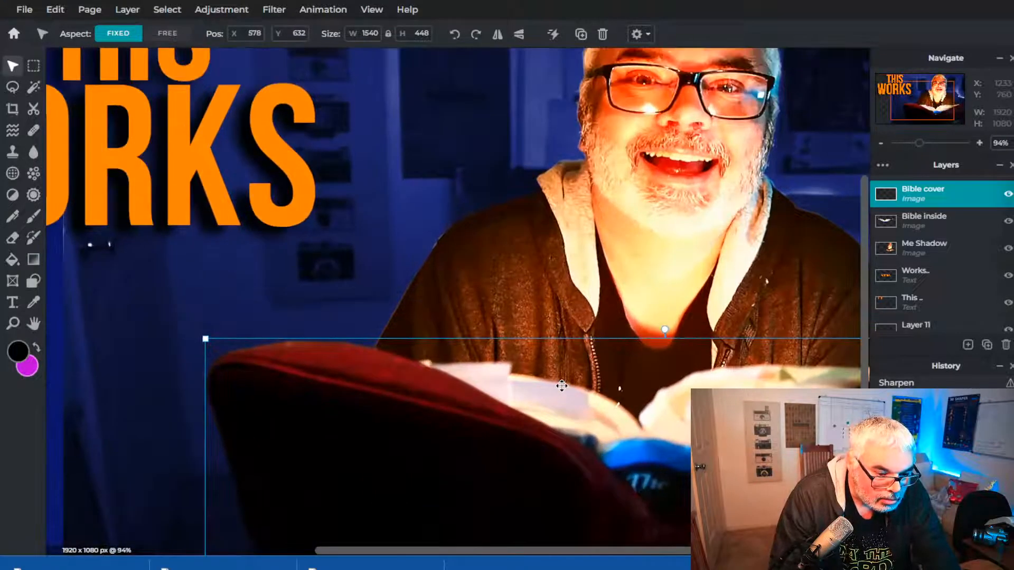
{"action": "key", "text": "Up"}
{"action": "key", "text": "Up"}
{"action": "key", "text": "Up"}
{"action": "key", "text": "Up"}
{"action": "key", "text": "Up"}
{"action": "key", "text": "Up"}
{"action": "key", "text": "Up"}
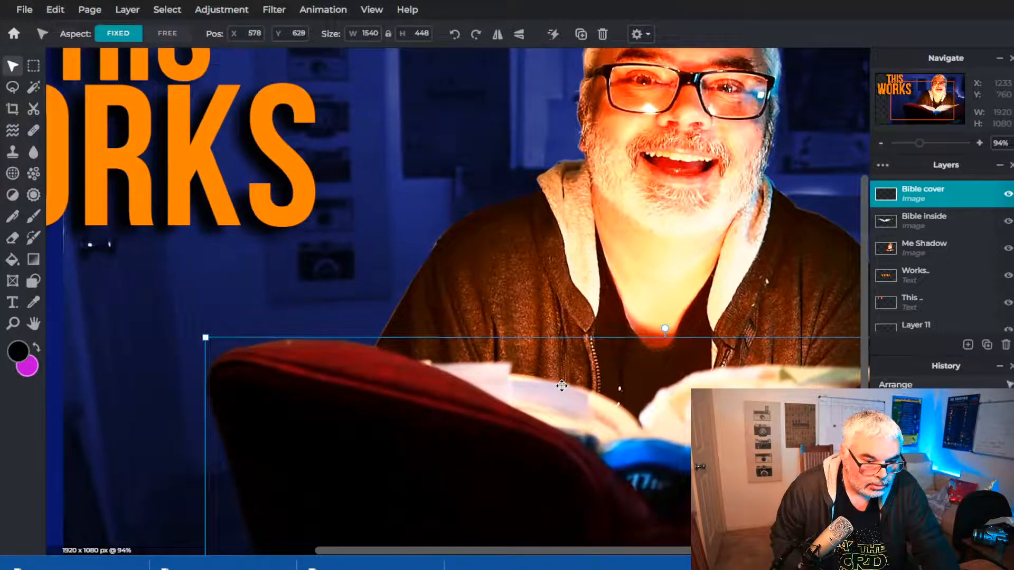
{"action": "key", "text": "Up"}
{"action": "key", "text": "Up"}
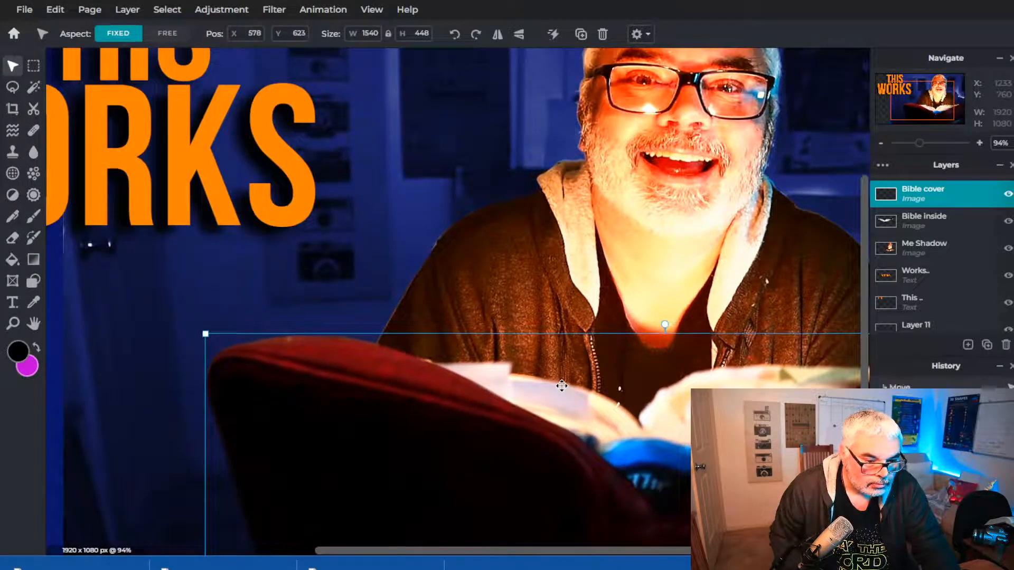
{"action": "key", "text": "Up"}
{"action": "key", "text": "Left"}
{"action": "key", "text": "Left"}
{"action": "key", "text": "Left"}
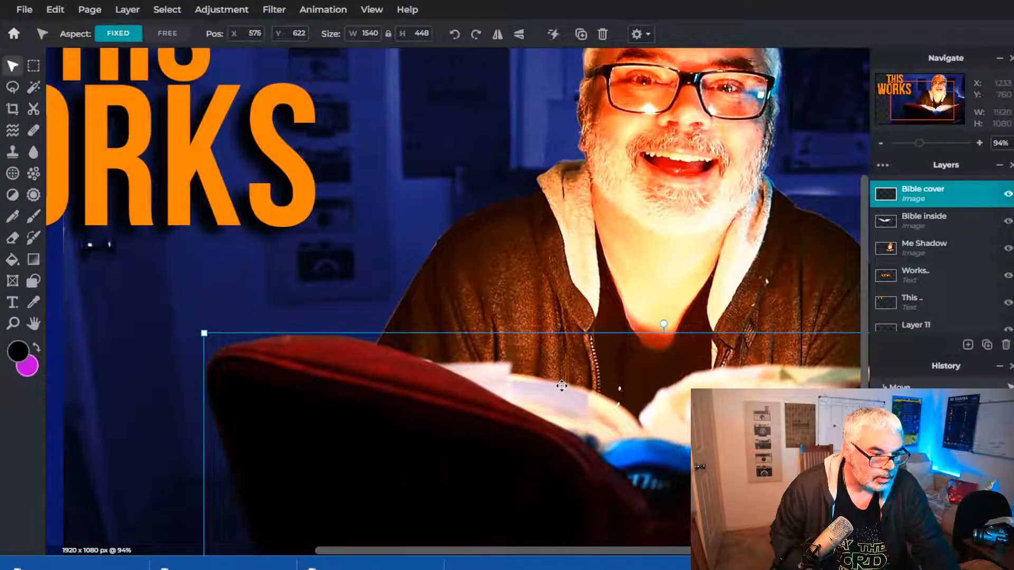
{"action": "scroll", "coordinate": [581, 391], "scroll_direction": "down", "scroll_amount": 5}
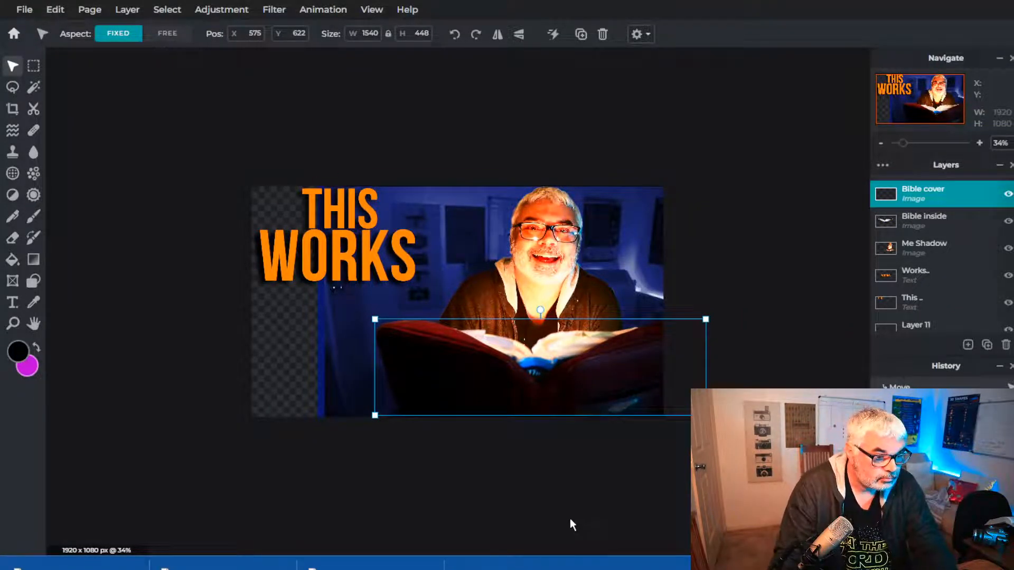
- Move the WORKS and THIS title words down and toward the portrait, placing the THIS text at about X 0, Y 56
{"action": "left_click_drag", "start_coordinate": [335, 262], "coordinate": [368, 294]}
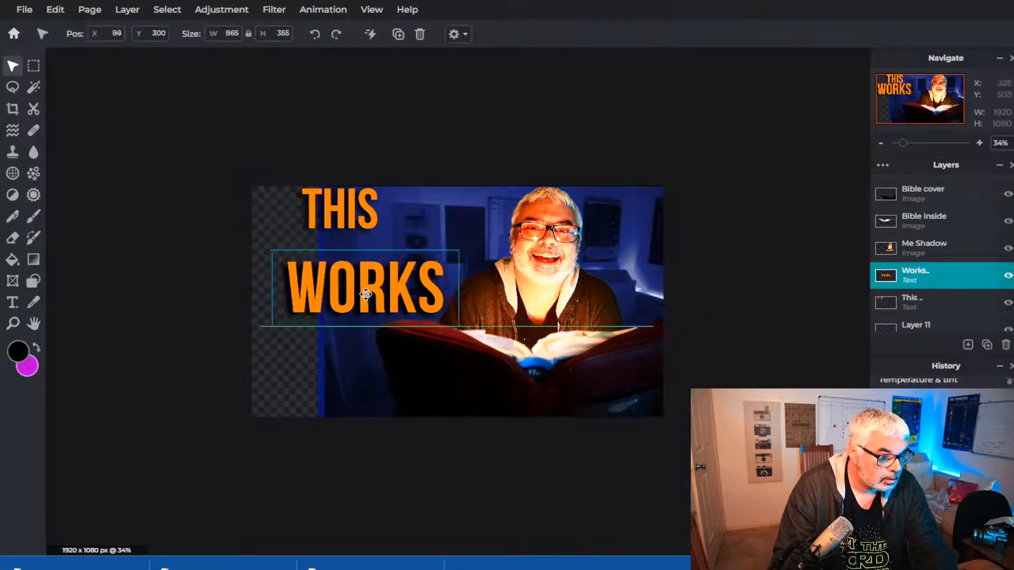
{"action": "left_click_drag", "start_coordinate": [326, 214], "coordinate": [352, 233]}
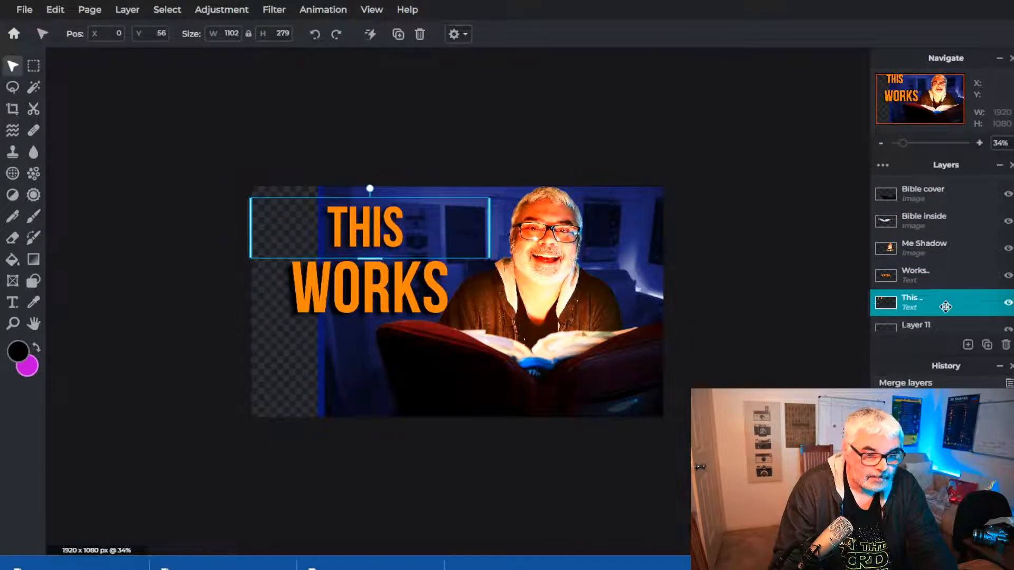
- Draw a tall black rectangle over the empty strip beside the background and place its layer directly below Blue BK ground
{"action": "left_click", "coordinate": [928, 325]}
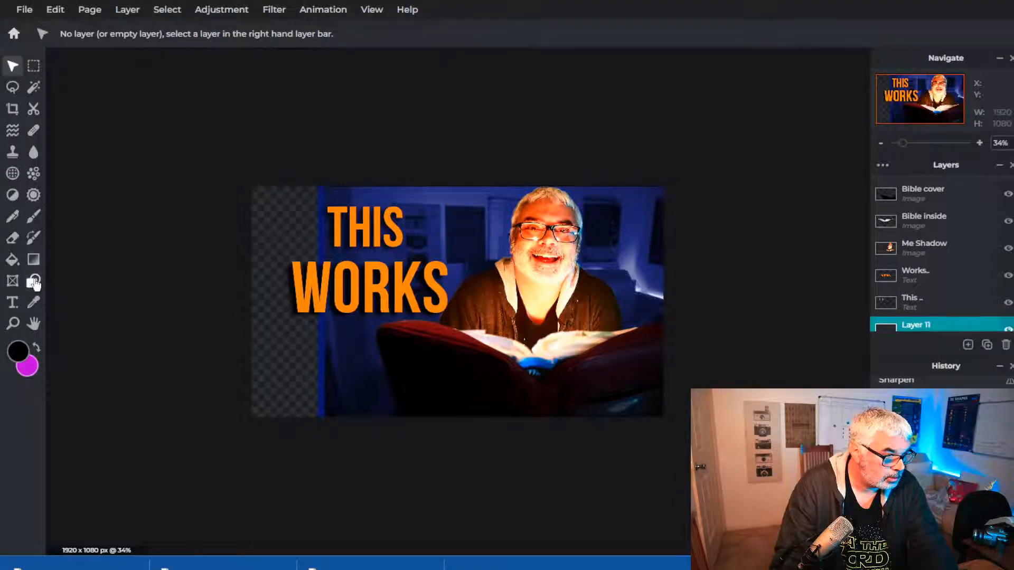
{"action": "left_click", "coordinate": [34, 281]}
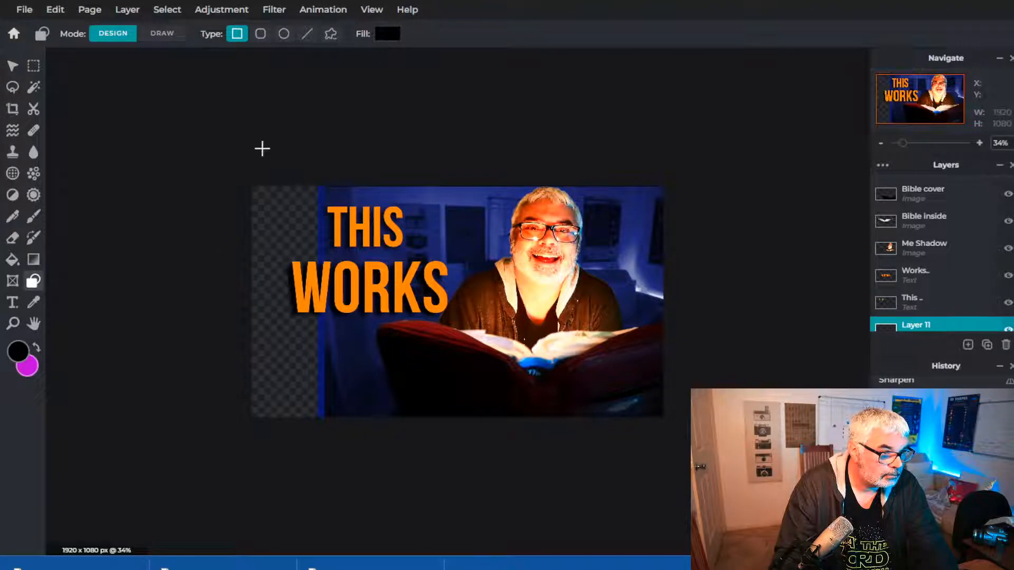
{"action": "left_click_drag", "start_coordinate": [223, 168], "coordinate": [361, 478]}
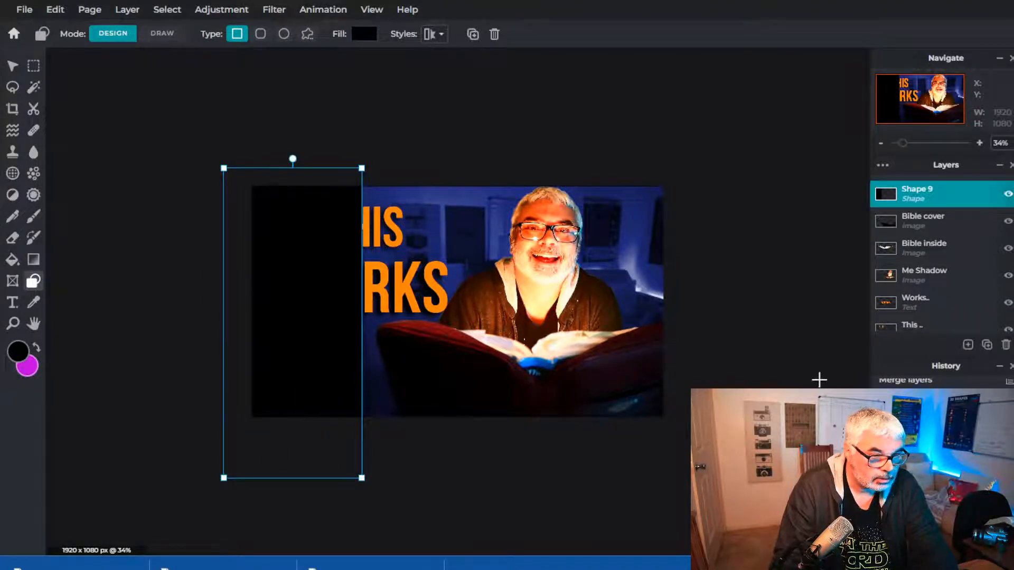
{"action": "left_click_drag", "start_coordinate": [932, 197], "coordinate": [944, 292]}
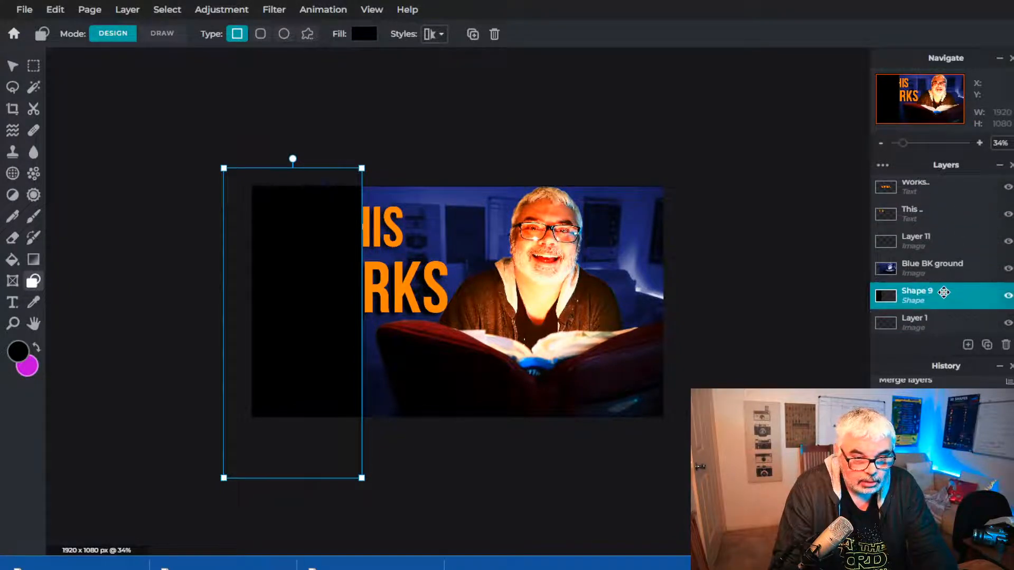
- Fade the Blue BK ground layer's hard edge into the black strip with a soft 890 cutout brush at 51% opacity
{"action": "left_click", "coordinate": [925, 264]}
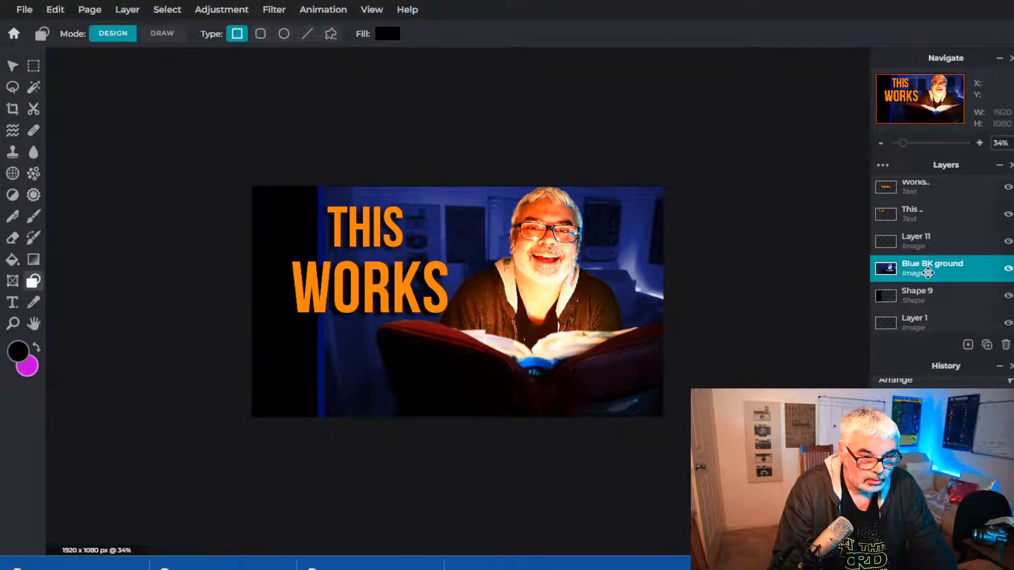
{"action": "left_click", "coordinate": [33, 109]}
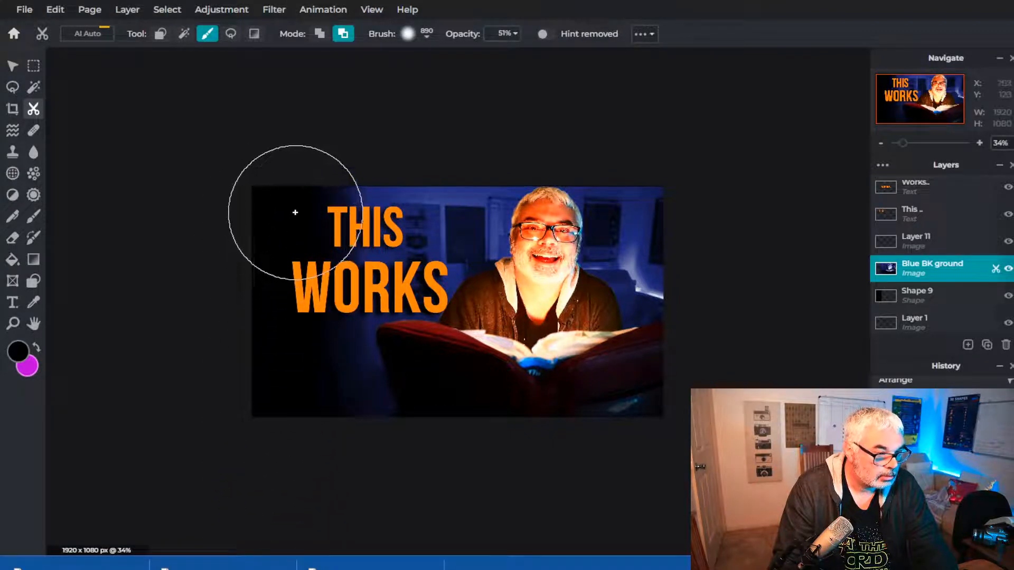
{"action": "left_click_drag", "start_coordinate": [301, 213], "coordinate": [275, 488]}
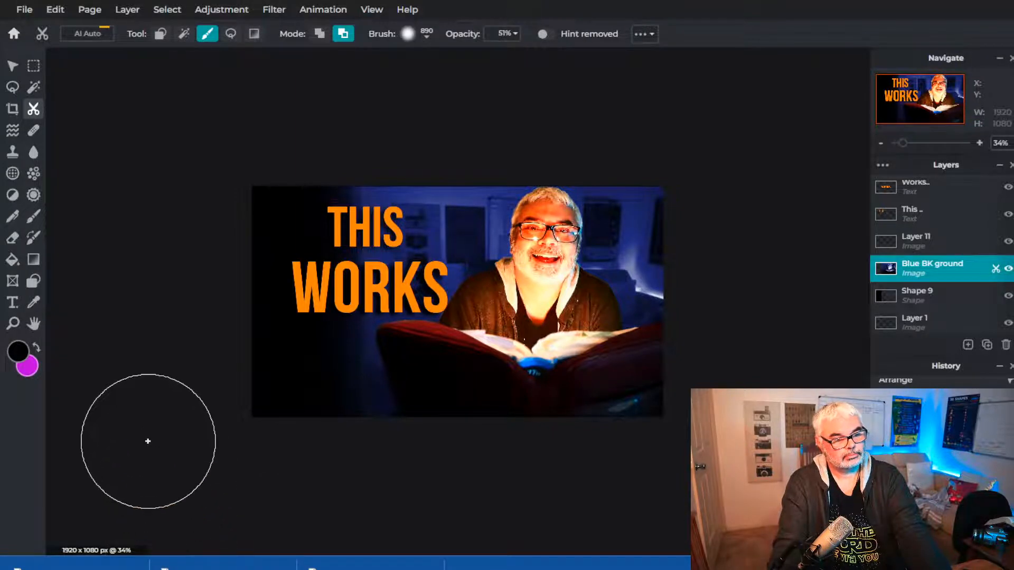
{"action": "scroll", "coordinate": [292, 466], "scroll_direction": "down", "scroll_amount": 6}
{"action": "scroll", "coordinate": [718, 465], "scroll_direction": "up", "scroll_amount": 4}
{"action": "scroll", "coordinate": [716, 448], "scroll_direction": "up", "scroll_amount": 2}
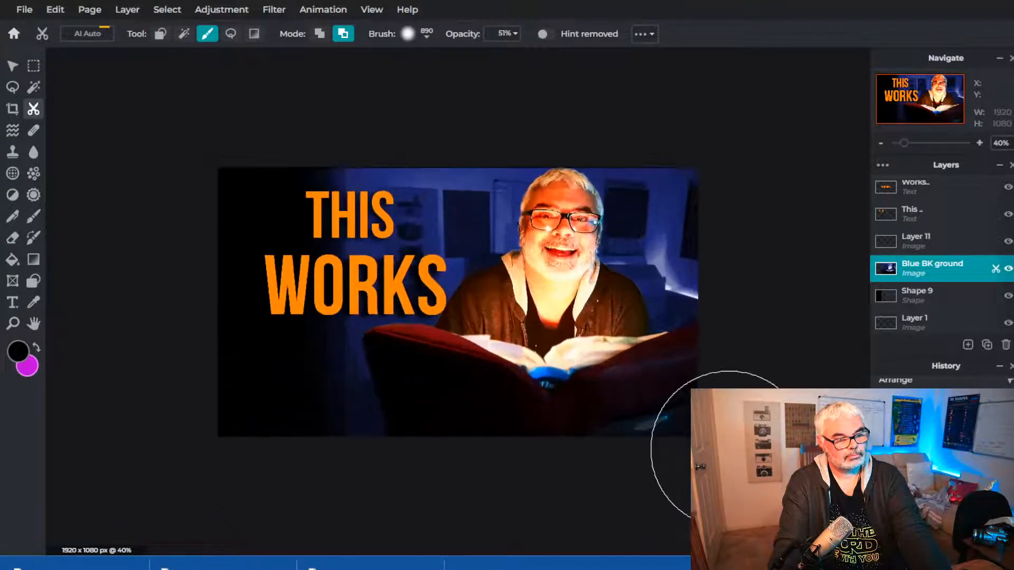
- Shift the WORKS and THIS title words away from the portrait, placing the THIS text at about X -56, Y 48
{"action": "left_click", "coordinate": [11, 66]}
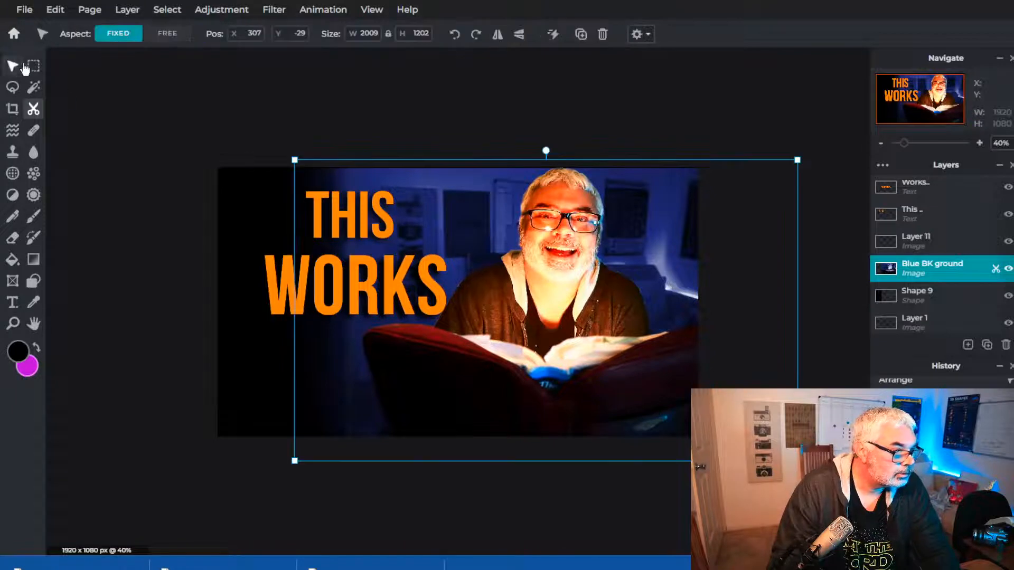
{"action": "left_click", "coordinate": [333, 227]}
{"action": "left_click_drag", "start_coordinate": [334, 290], "coordinate": [370, 287]}
{"action": "left_click", "coordinate": [347, 212]}
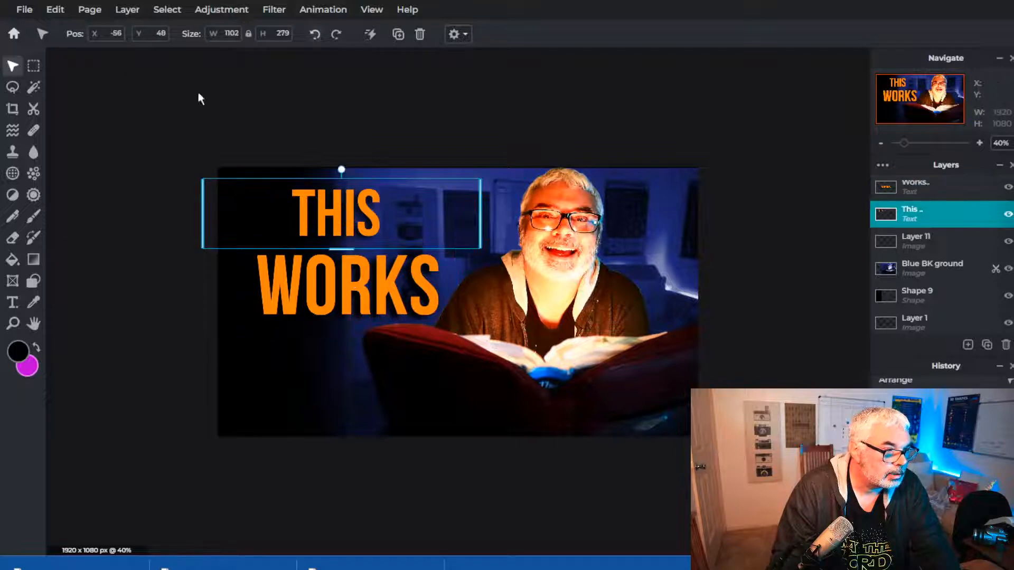
- Enlarge the word THIS to size 605, raise it to the canvas's upper edge, and lower WORKS beneath it
{"action": "left_click", "coordinate": [13, 303]}
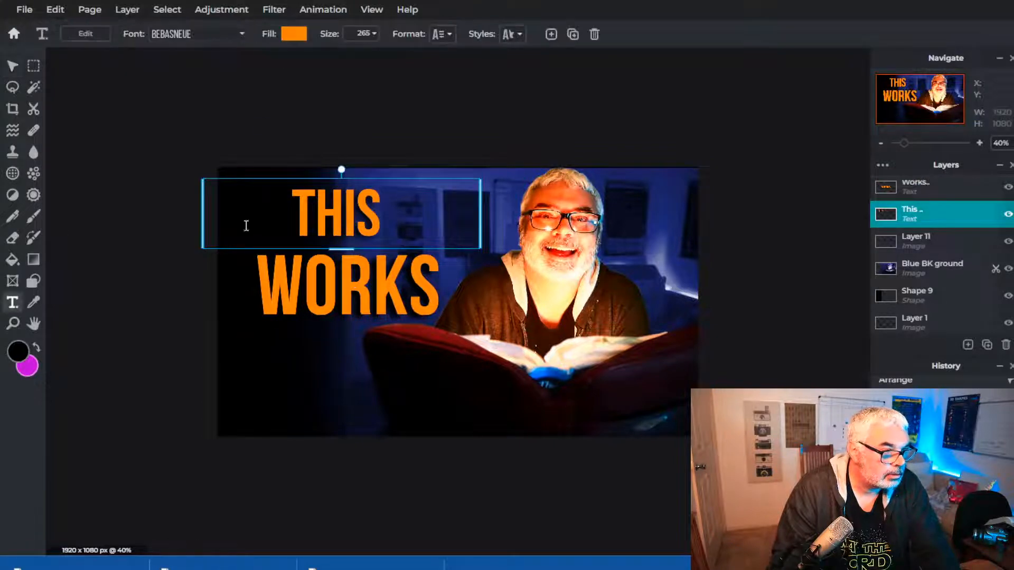
{"action": "left_click", "coordinate": [363, 33]}
{"action": "left_click_drag", "start_coordinate": [328, 55], "coordinate": [344, 59]}
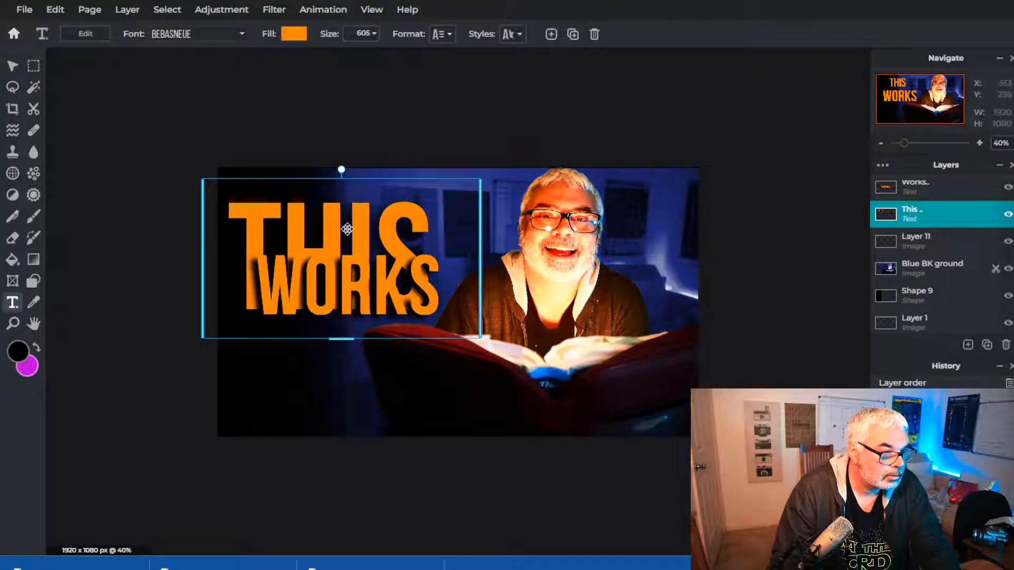
{"action": "left_click_drag", "start_coordinate": [353, 230], "coordinate": [367, 196]}
{"action": "left_click_drag", "start_coordinate": [338, 299], "coordinate": [333, 325]}
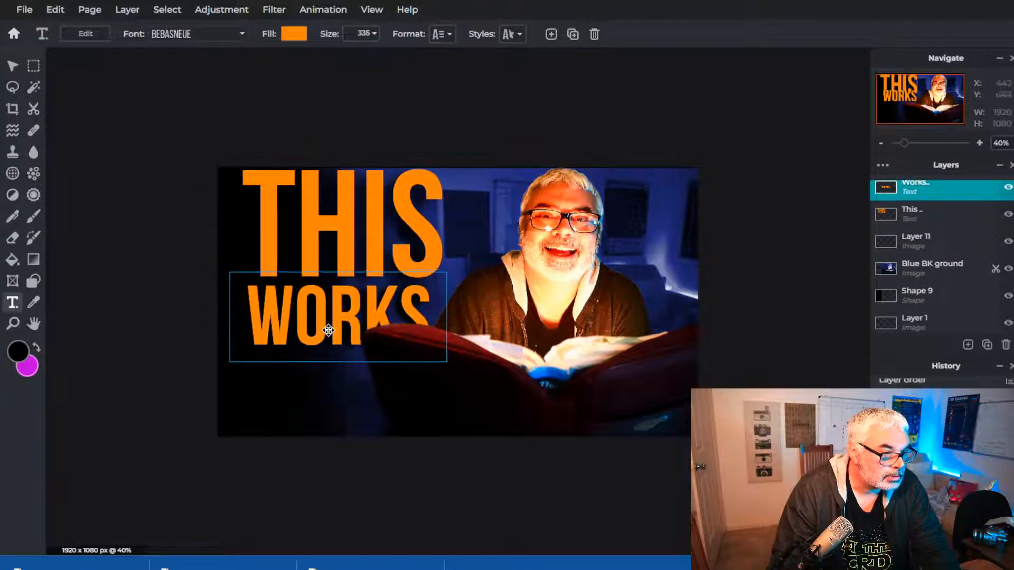
- Set the word THIS to size 370 and reposition it above WORKS, fully inside the canvas
{"action": "left_click", "coordinate": [330, 260]}
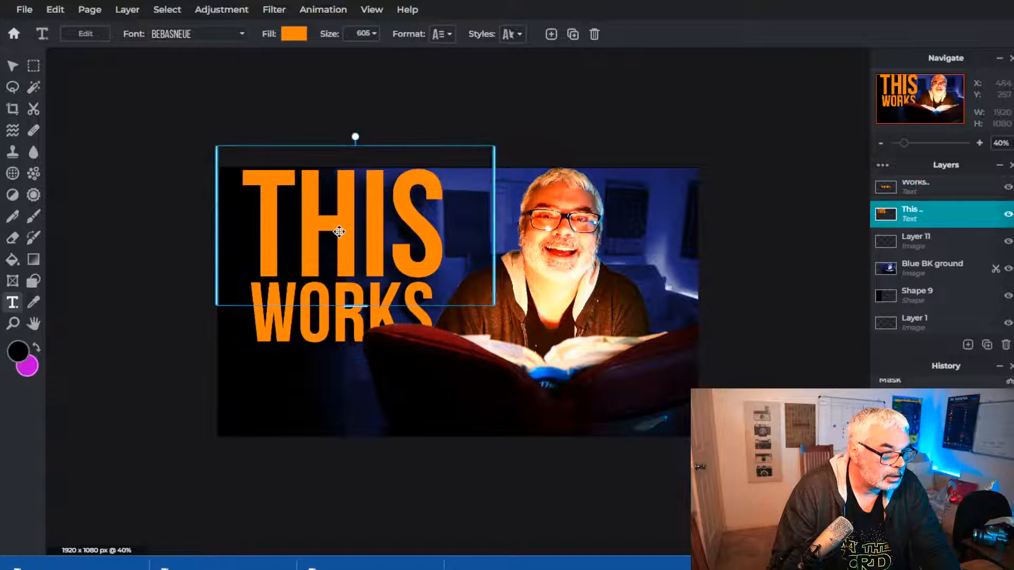
{"action": "left_click", "coordinate": [356, 33]}
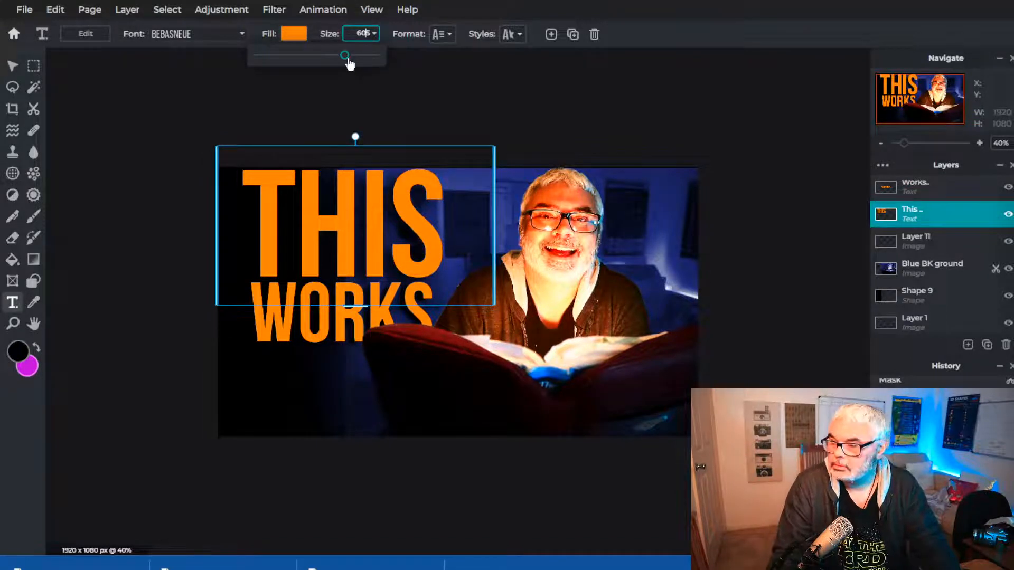
{"action": "left_click_drag", "start_coordinate": [345, 56], "coordinate": [327, 55]}
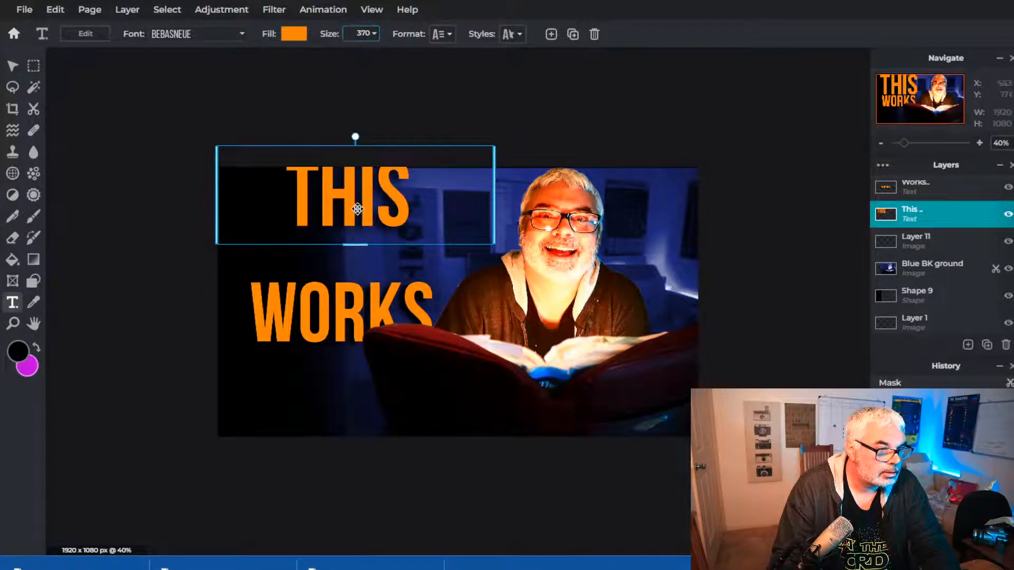
{"action": "left_click_drag", "start_coordinate": [349, 227], "coordinate": [310, 222]}
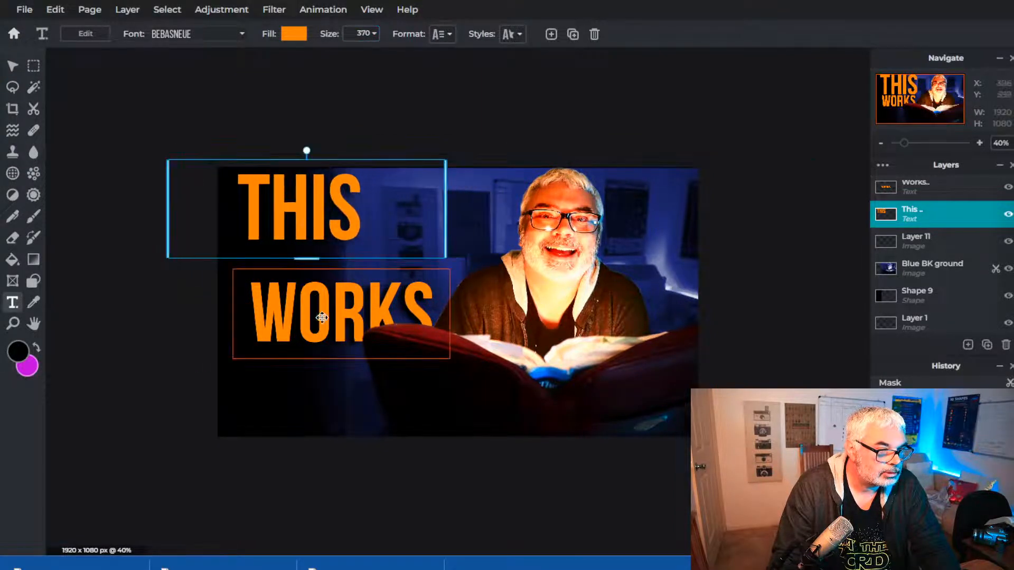
- Raise WORKS closer to THIS, set it to size 500 and widen its text box to hold the whole word
{"action": "left_click_drag", "start_coordinate": [322, 317], "coordinate": [322, 292]}
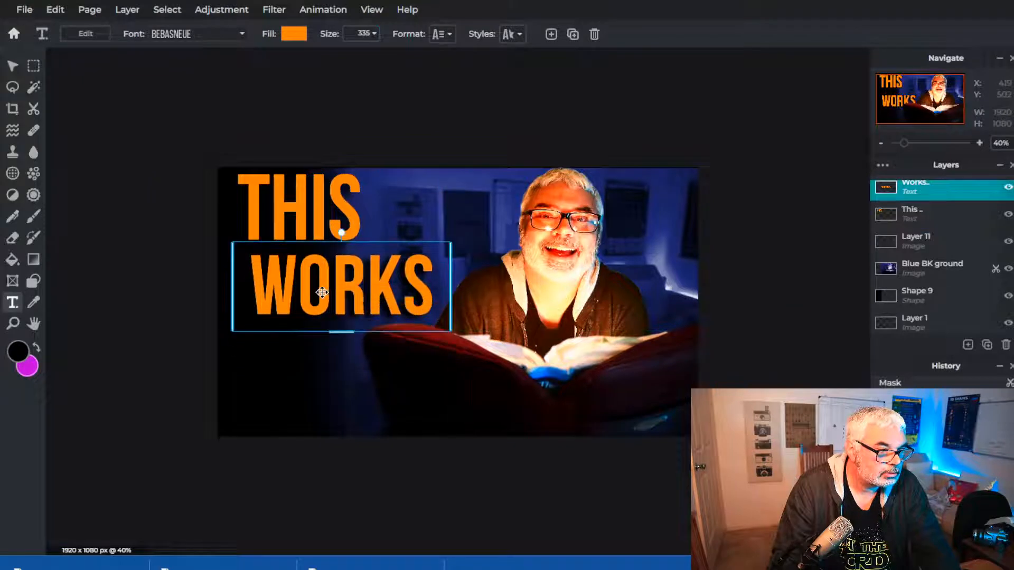
{"action": "left_click", "coordinate": [371, 36]}
{"action": "left_click_drag", "start_coordinate": [326, 58], "coordinate": [337, 56]}
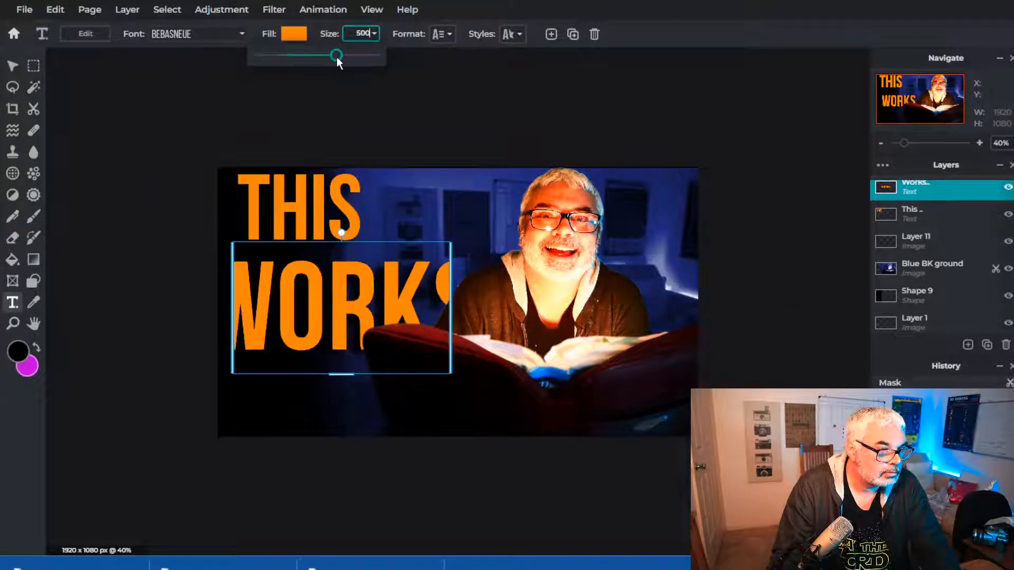
{"action": "left_click_drag", "start_coordinate": [451, 312], "coordinate": [564, 309]}
{"action": "left_click_drag", "start_coordinate": [401, 301], "coordinate": [362, 283]}
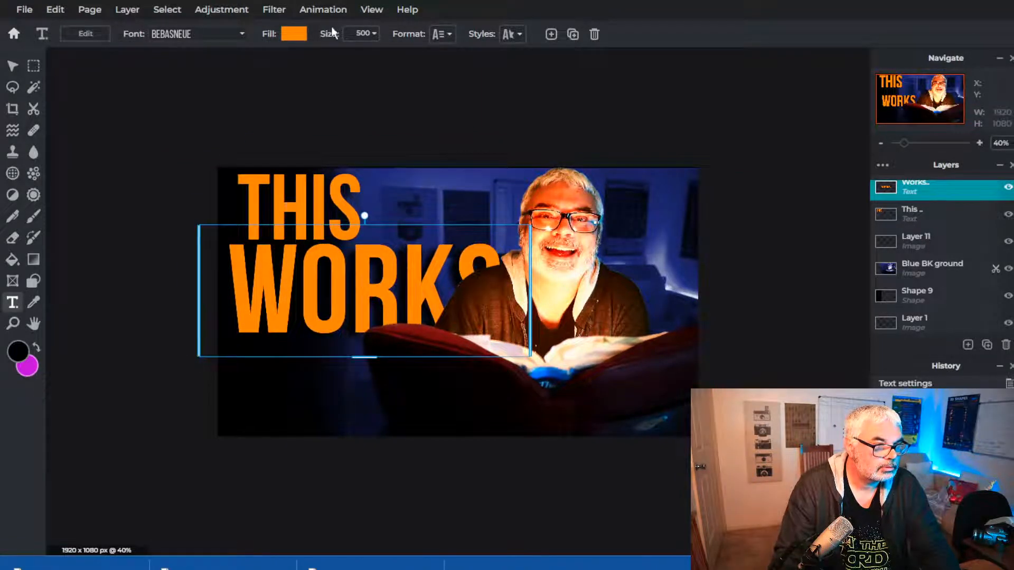
- Reduce the word WORKS to size 410 and position it directly under THIS, clear of the portrait's face
{"action": "left_click", "coordinate": [361, 34]}
{"action": "left_click_drag", "start_coordinate": [336, 59], "coordinate": [329, 59]}
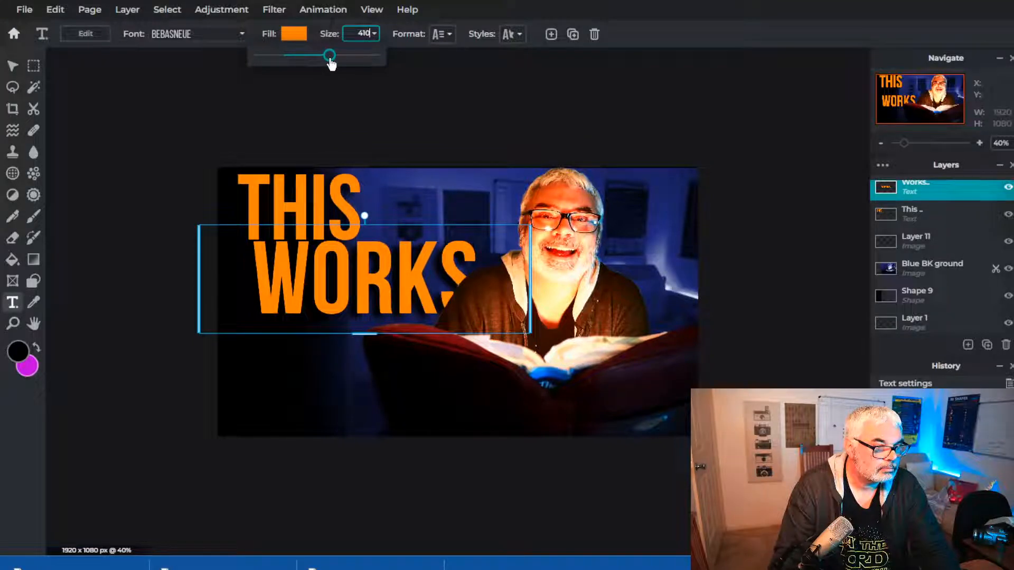
{"action": "left_click_drag", "start_coordinate": [352, 288], "coordinate": [327, 290]}
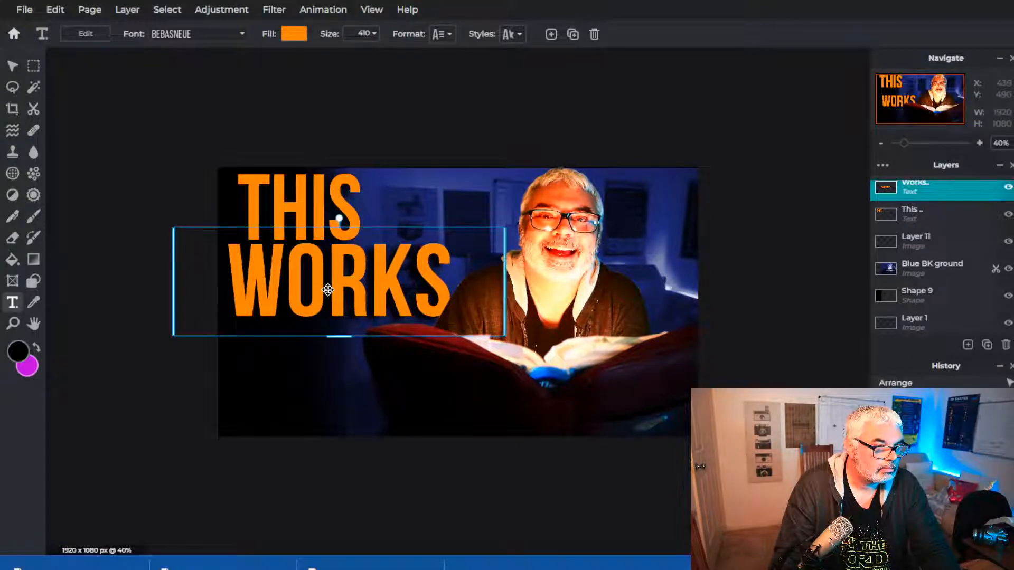
{"action": "left_click", "coordinate": [746, 160]}
{"action": "scroll", "coordinate": [798, 384], "scroll_direction": "down", "scroll_amount": 2}
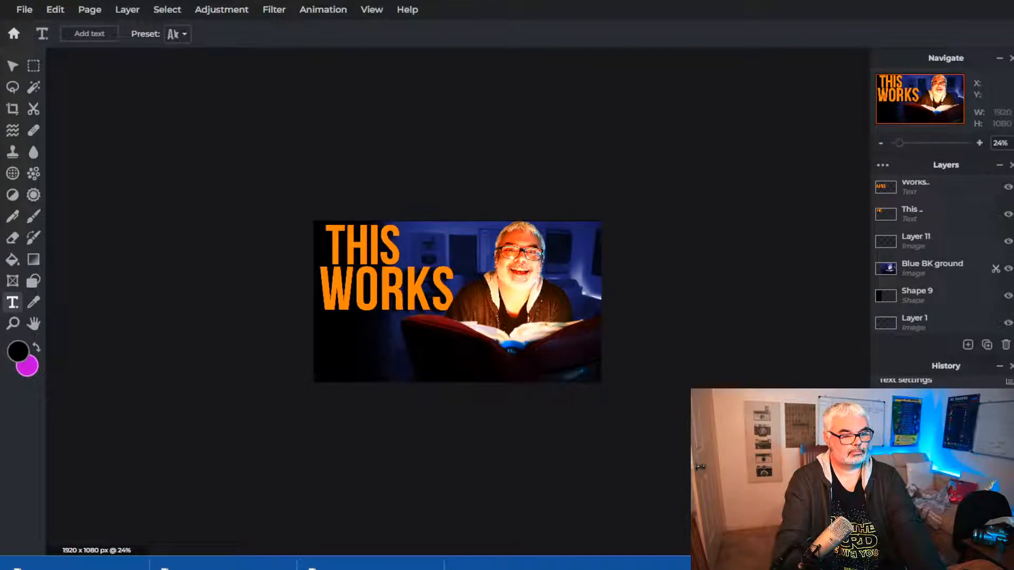
{"action": "scroll", "coordinate": [457, 301], "scroll_direction": "up", "scroll_amount": 2}
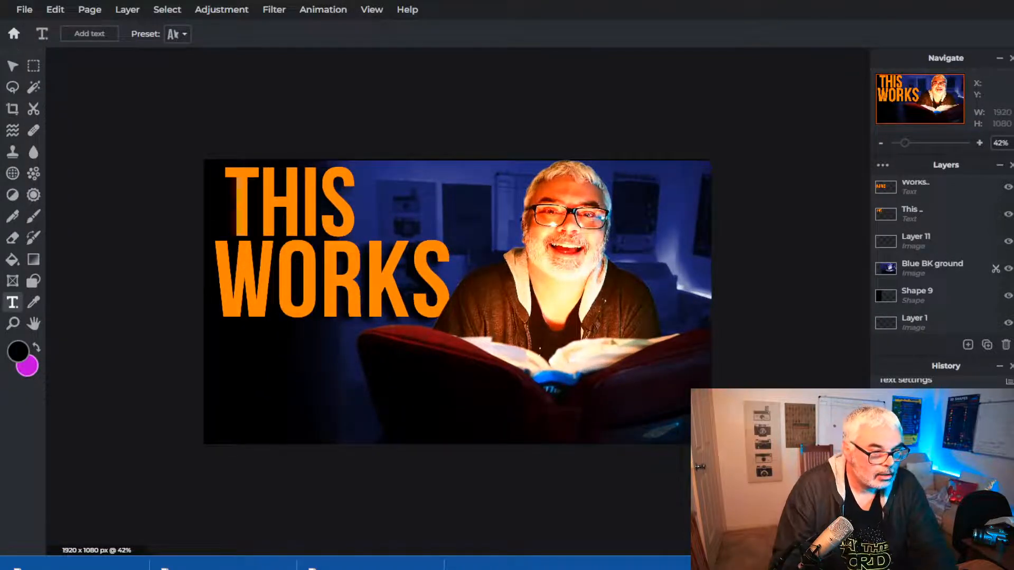
- Lower the word WORKS over the book and bring its layer above the Bible cover layer
{"action": "left_click_drag", "start_coordinate": [323, 280], "coordinate": [334, 346]}
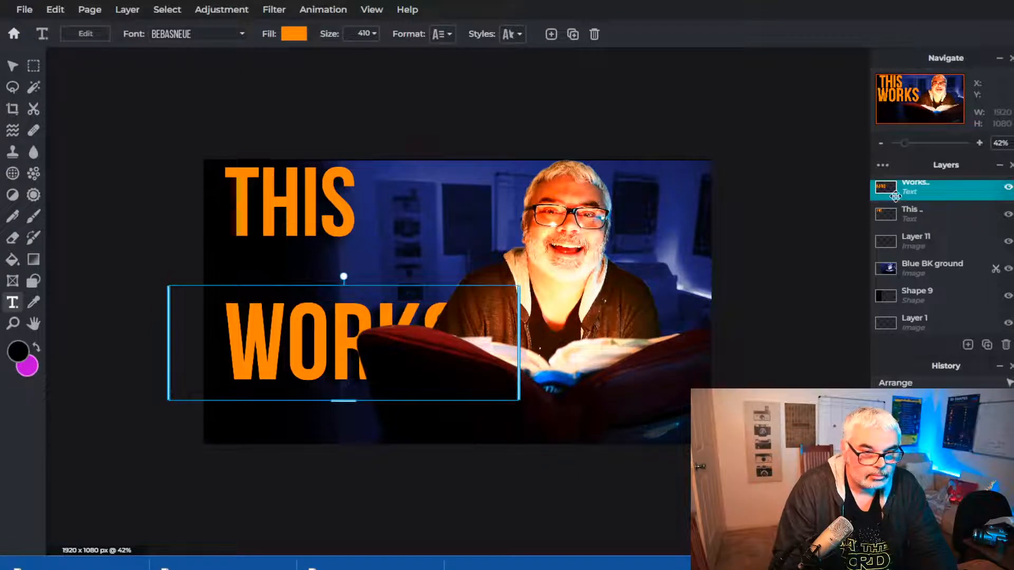
{"action": "scroll", "coordinate": [937, 233], "scroll_direction": "up", "scroll_amount": 3}
{"action": "left_click_drag", "start_coordinate": [928, 283], "coordinate": [928, 201]}
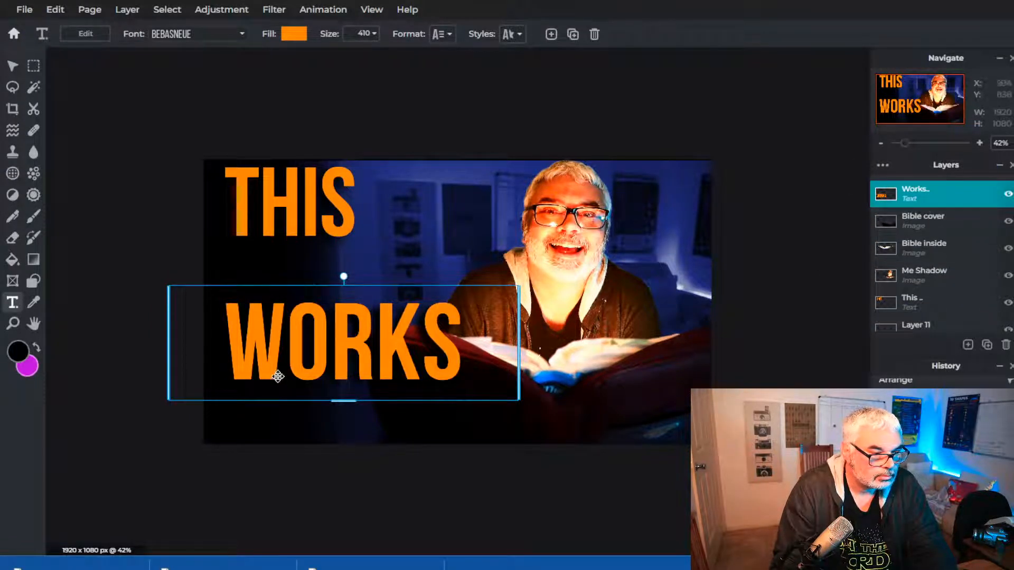
- Lower THIS toward the canvas's vertical middle and stack WORKS closely beneath it, overlapping the book cover
{"action": "left_click_drag", "start_coordinate": [271, 374], "coordinate": [311, 384]}
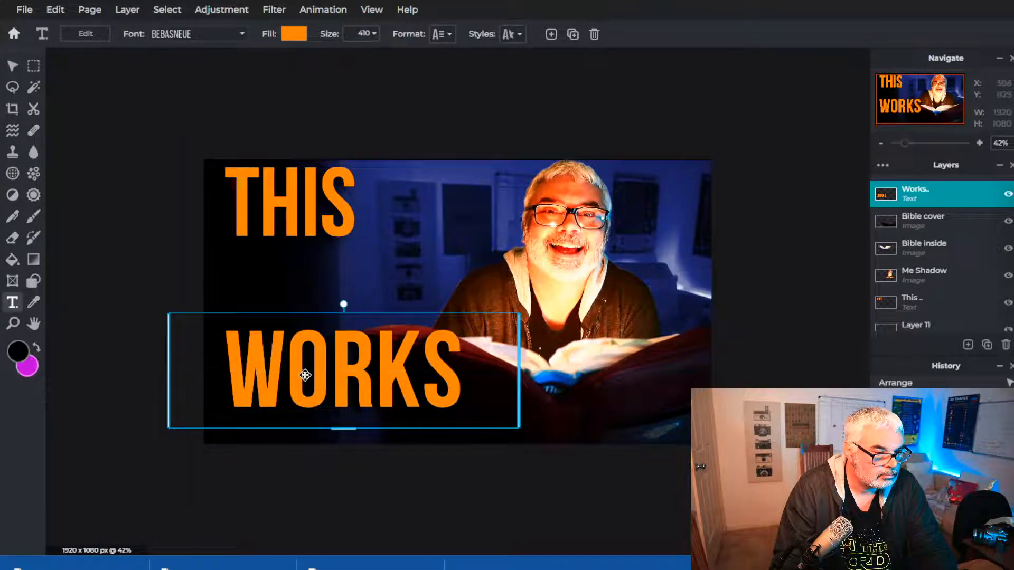
{"action": "left_click_drag", "start_coordinate": [320, 194], "coordinate": [320, 245]}
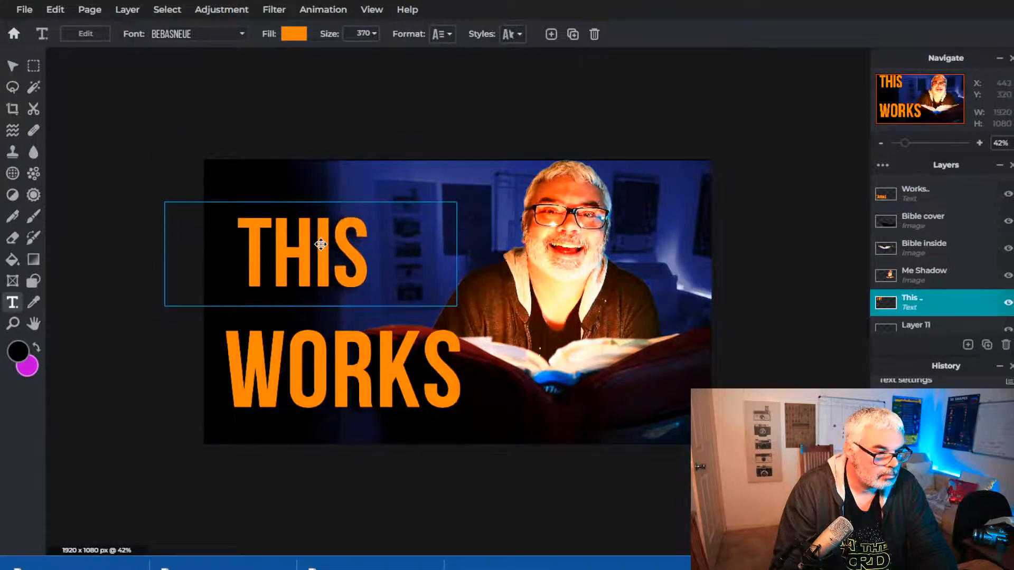
{"action": "left_click_drag", "start_coordinate": [342, 376], "coordinate": [342, 339]}
{"action": "left_click", "coordinate": [793, 330]}
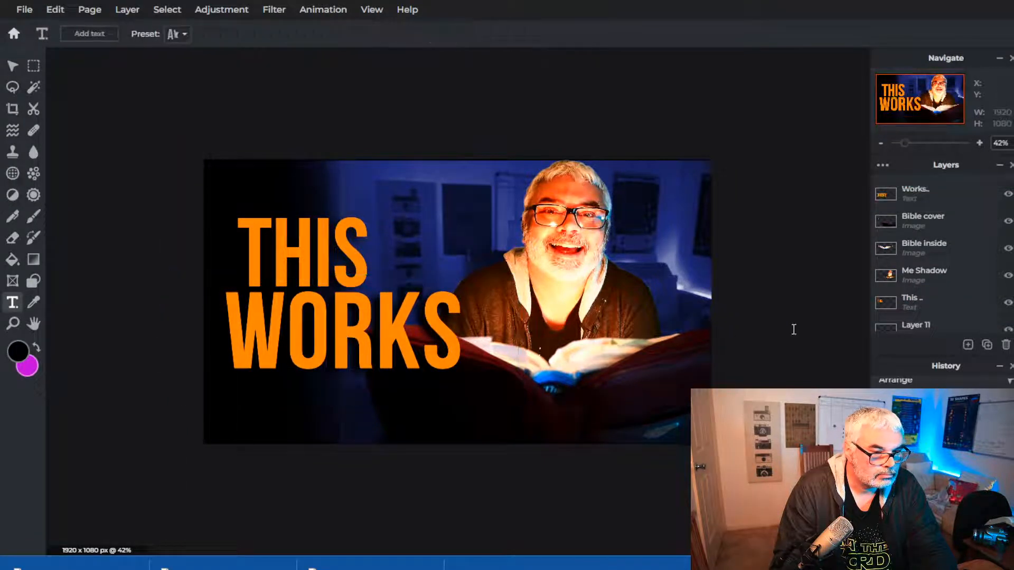
{"action": "scroll", "coordinate": [564, 462], "scroll_direction": "down", "scroll_amount": 2}
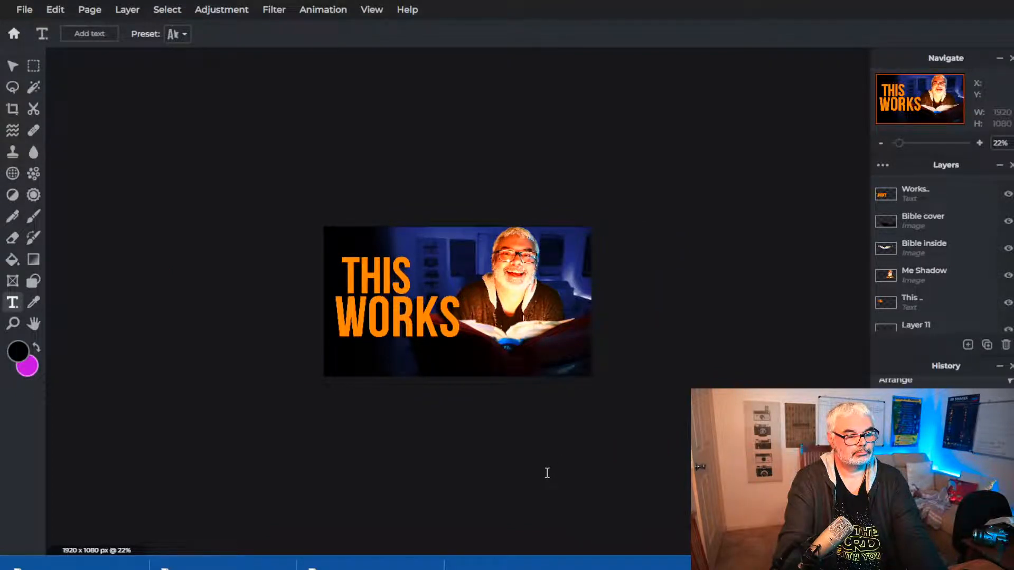
{"action": "scroll", "coordinate": [547, 473], "scroll_direction": "up", "scroll_amount": 4}
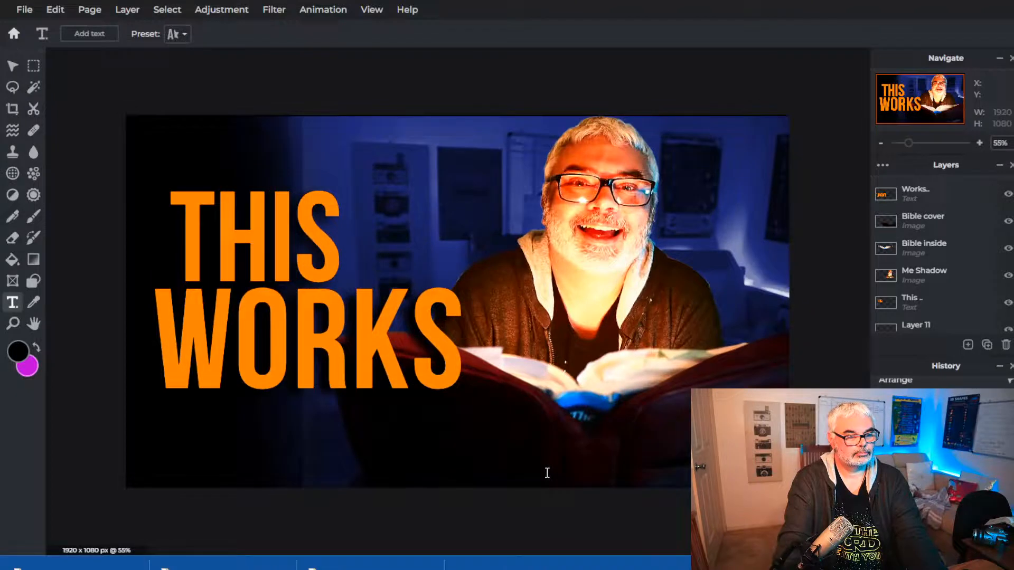
{"action": "scroll", "coordinate": [547, 473], "scroll_direction": "down", "scroll_amount": 4}
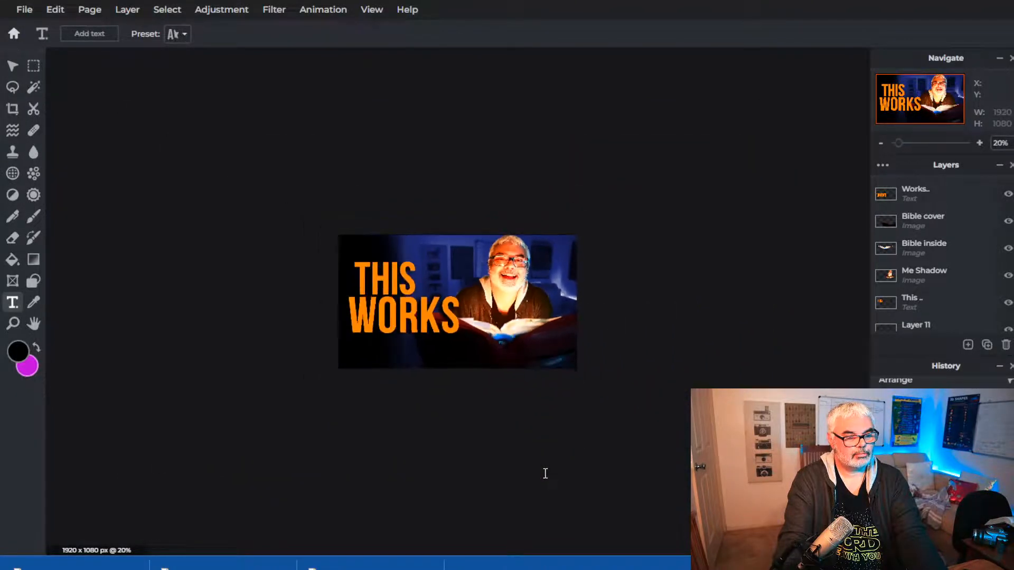
{"action": "scroll", "coordinate": [547, 473], "scroll_direction": "up", "scroll_amount": 2}
- Darken the Me Shadow layer with Highlights and shadows, setting Shadows to -32
{"action": "scroll", "coordinate": [977, 272], "scroll_direction": "down", "scroll_amount": 3}
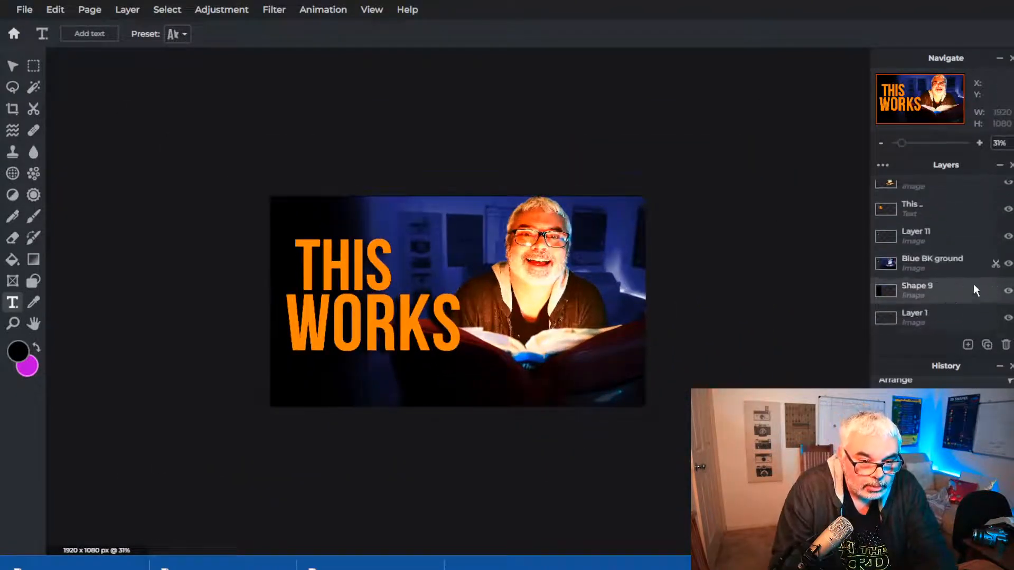
{"action": "scroll", "coordinate": [921, 254], "scroll_direction": "up", "scroll_amount": 2}
{"action": "left_click", "coordinate": [923, 222]}
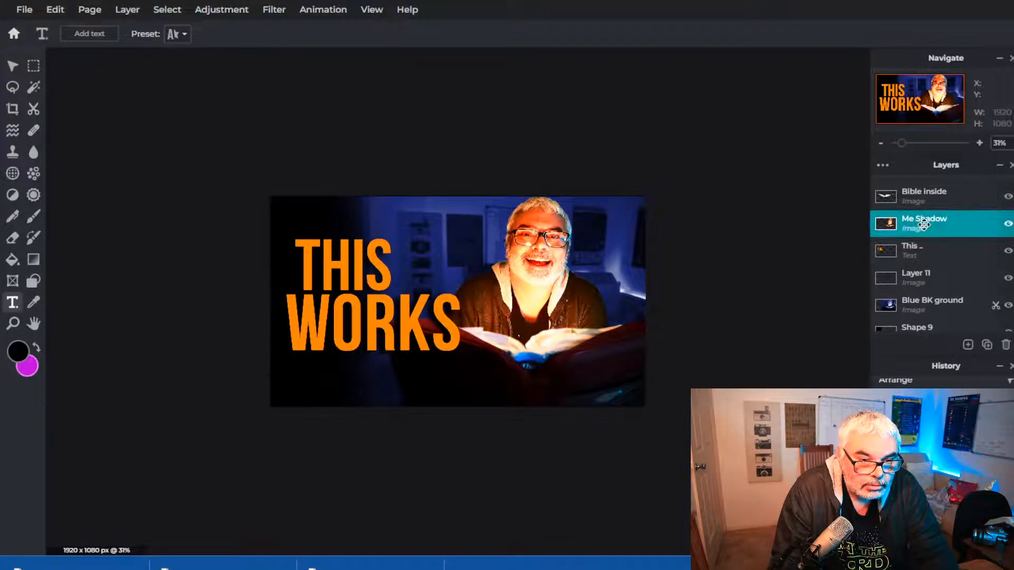
{"action": "left_click", "coordinate": [220, 9]}
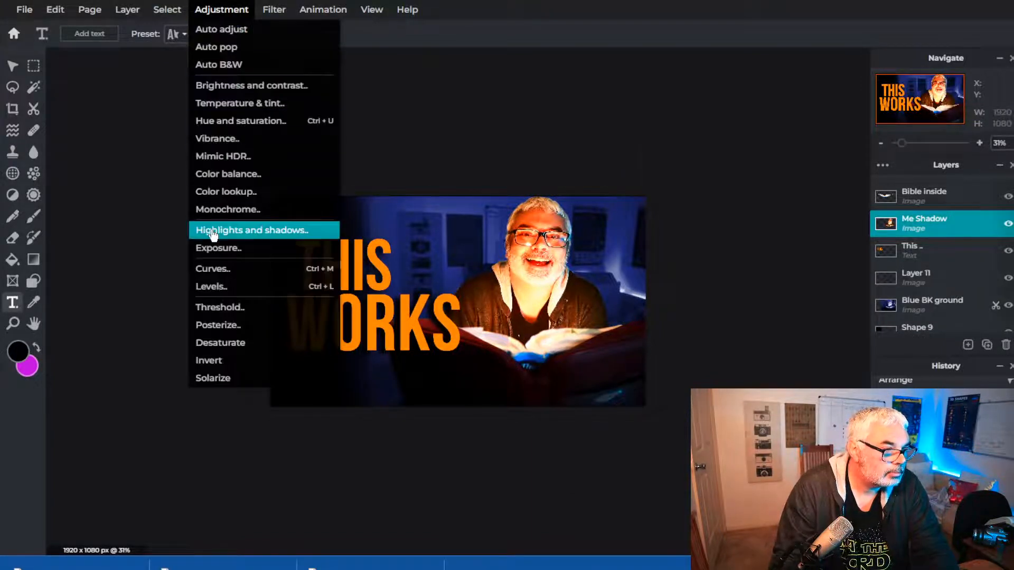
{"action": "left_click", "coordinate": [231, 228]}
{"action": "mouse_move", "coordinate": [769, 239]}
{"action": "left_mouse_down"}
{"action": "mouse_move", "coordinate": [738, 238]}
{"action": "mouse_move", "coordinate": [753, 241]}
{"action": "left_mouse_up"}
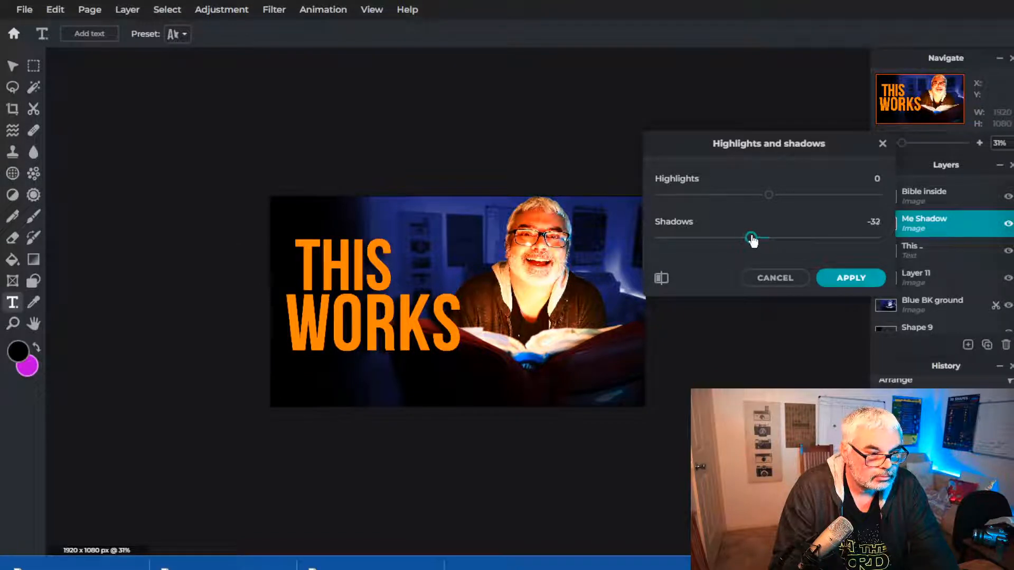
{"action": "left_click", "coordinate": [843, 278]}
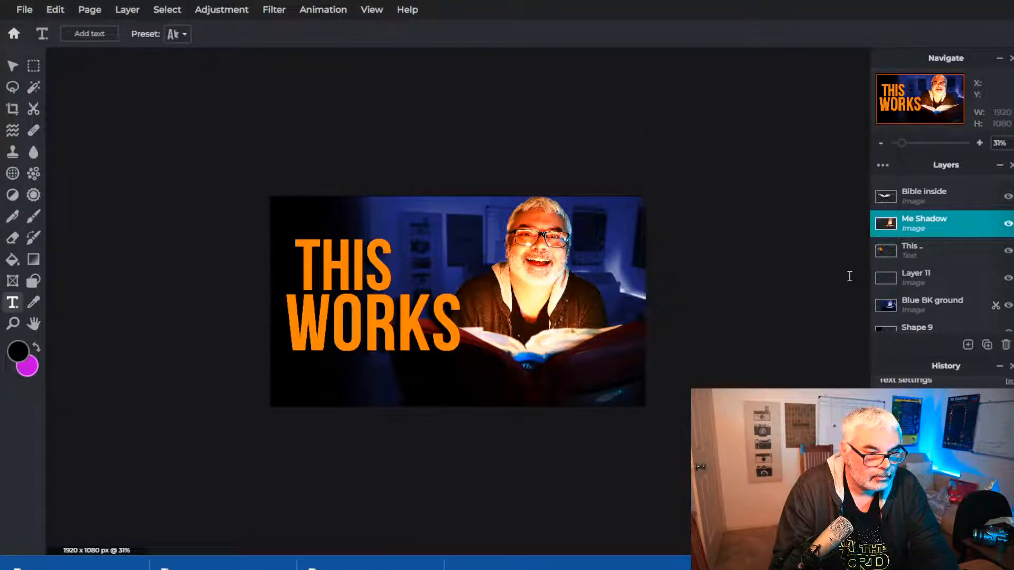
{"action": "scroll", "coordinate": [458, 301], "scroll_direction": "up", "scroll_amount": 5}
{"action": "scroll", "coordinate": [458, 302], "scroll_direction": "down", "scroll_amount": 4}
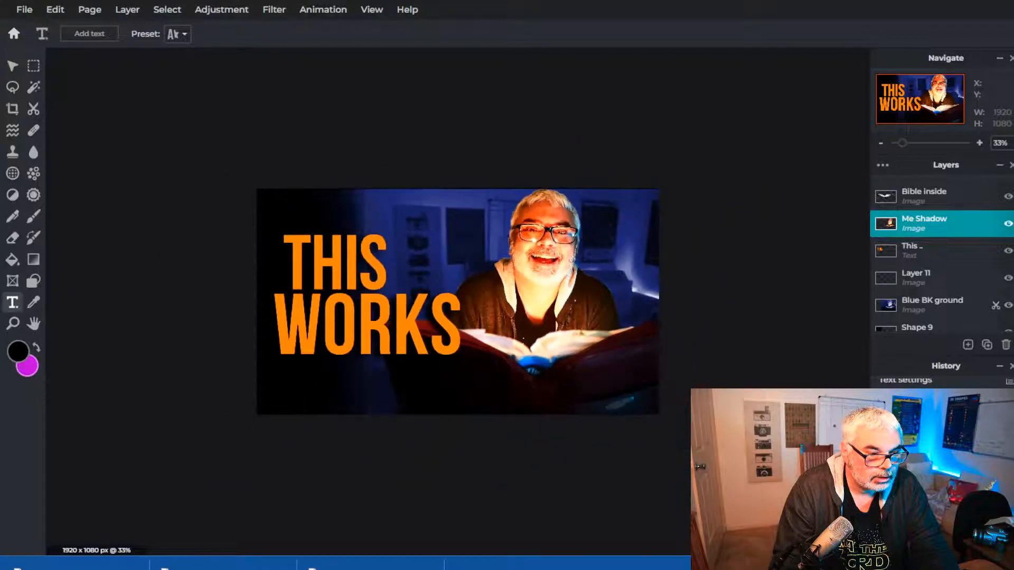
- Align THIS horizontally centred above WORKS and close the gap between the two words
{"action": "left_click", "coordinate": [346, 325]}
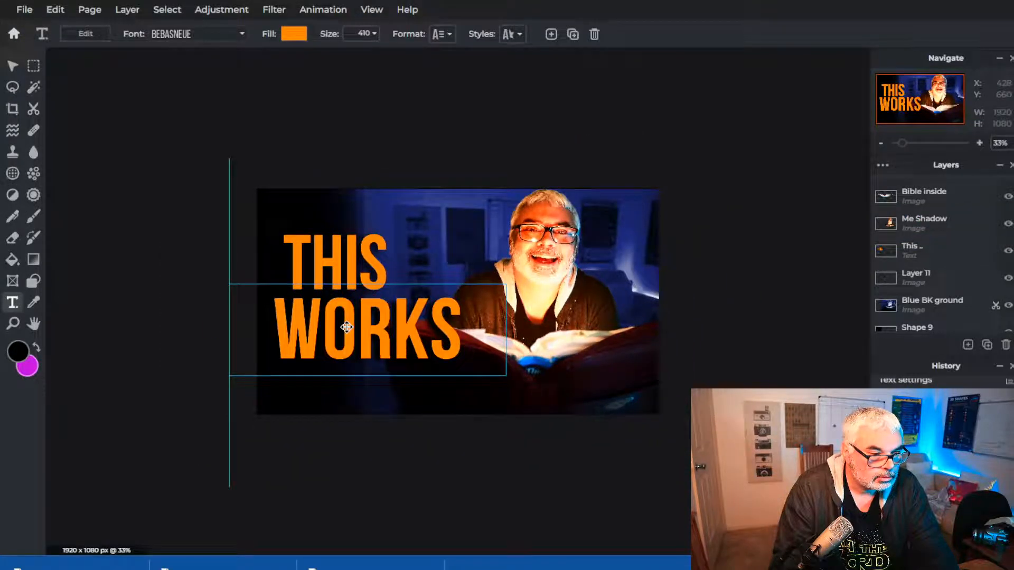
{"action": "left_click_drag", "start_coordinate": [346, 327], "coordinate": [345, 370]}
{"action": "mouse_move", "coordinate": [323, 259]}
{"action": "left_mouse_down"}
{"action": "mouse_move", "coordinate": [307, 296]}
{"action": "mouse_move", "coordinate": [313, 249]}
{"action": "mouse_move", "coordinate": [331, 248]}
{"action": "mouse_move", "coordinate": [336, 234]}
{"action": "mouse_move", "coordinate": [350, 246]}
{"action": "mouse_move", "coordinate": [343, 255]}
{"action": "left_mouse_up"}
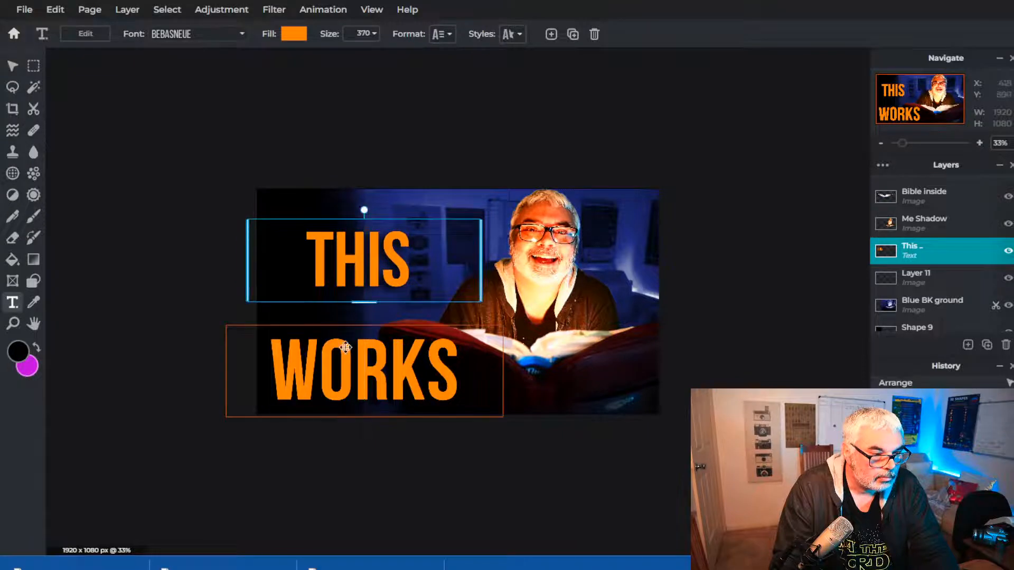
{"action": "mouse_move", "coordinate": [365, 370]}
{"action": "left_mouse_down"}
{"action": "mouse_move", "coordinate": [366, 325]}
{"action": "mouse_move", "coordinate": [367, 354]}
{"action": "left_mouse_up"}
{"action": "mouse_move", "coordinate": [366, 272]}
{"action": "left_mouse_down"}
{"action": "mouse_move", "coordinate": [365, 295]}
{"action": "mouse_move", "coordinate": [366, 272]}
{"action": "left_mouse_up"}
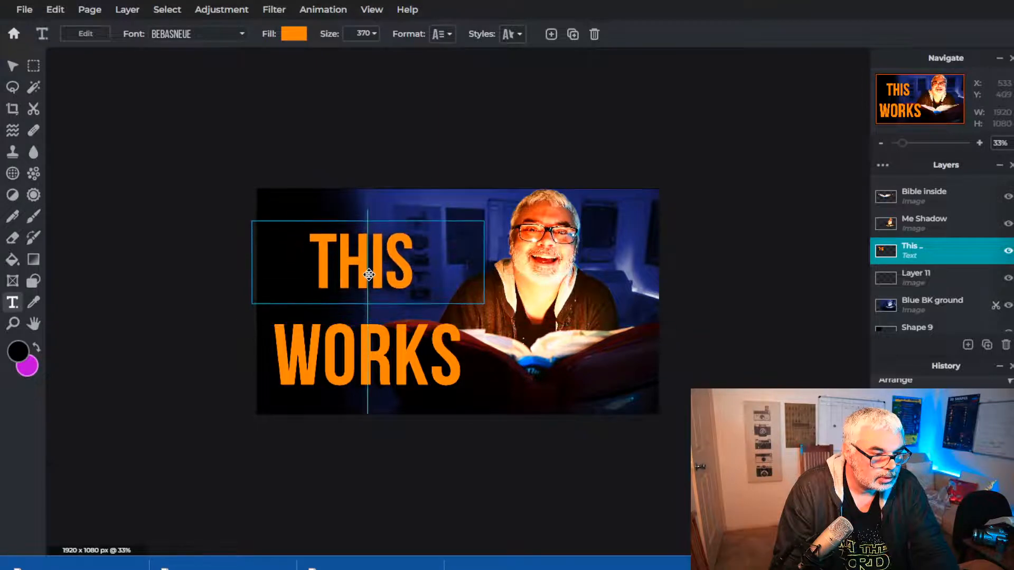
{"action": "mouse_move", "coordinate": [366, 348]}
{"action": "left_mouse_down"}
{"action": "mouse_move", "coordinate": [374, 324]}
{"action": "mouse_move", "coordinate": [369, 331]}
{"action": "left_mouse_up"}
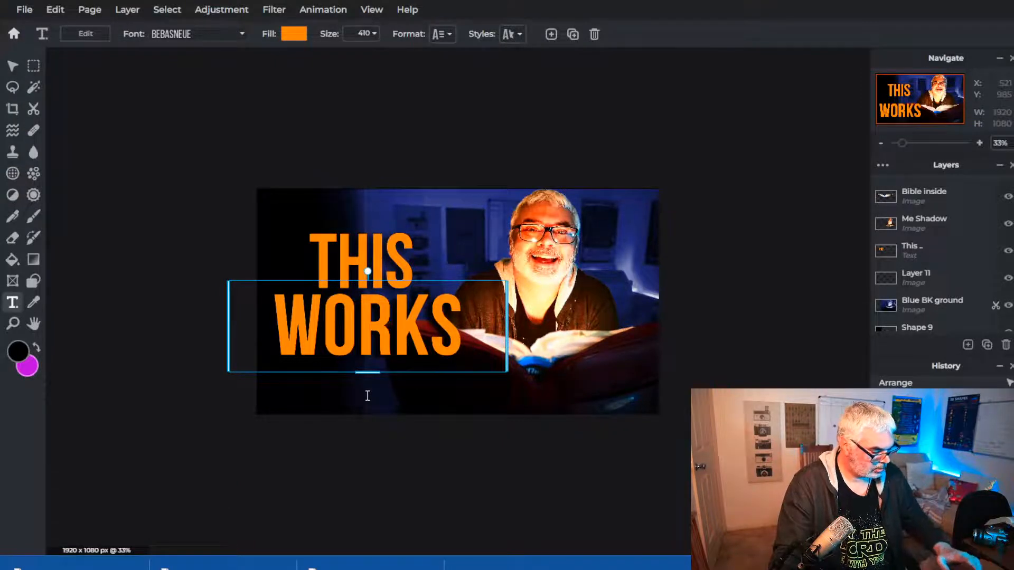
{"action": "scroll", "coordinate": [573, 462], "scroll_direction": "down", "scroll_amount": 2}
{"action": "left_click", "coordinate": [572, 461]}
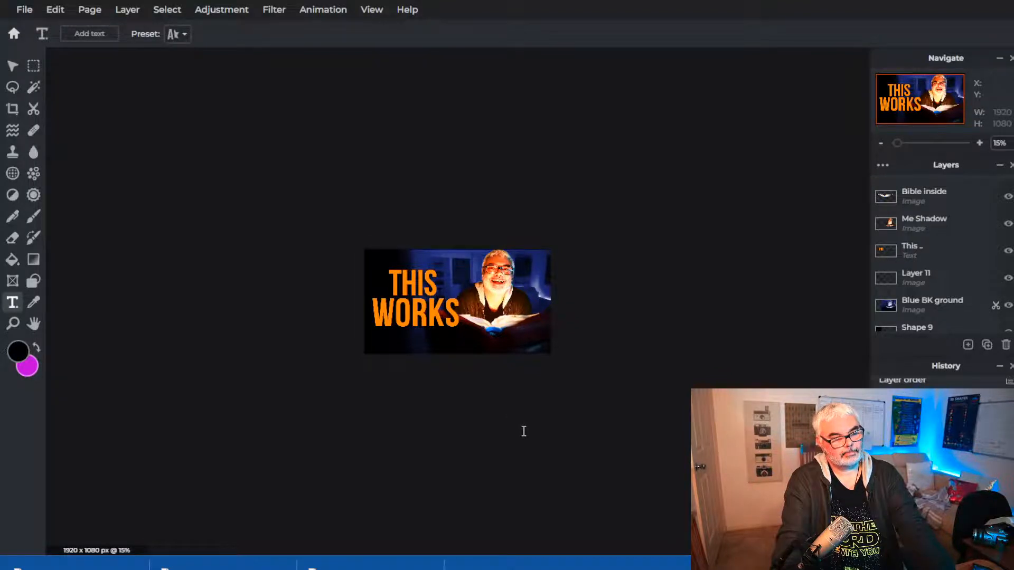
{"action": "scroll", "coordinate": [524, 431], "scroll_direction": "up", "scroll_amount": 4}
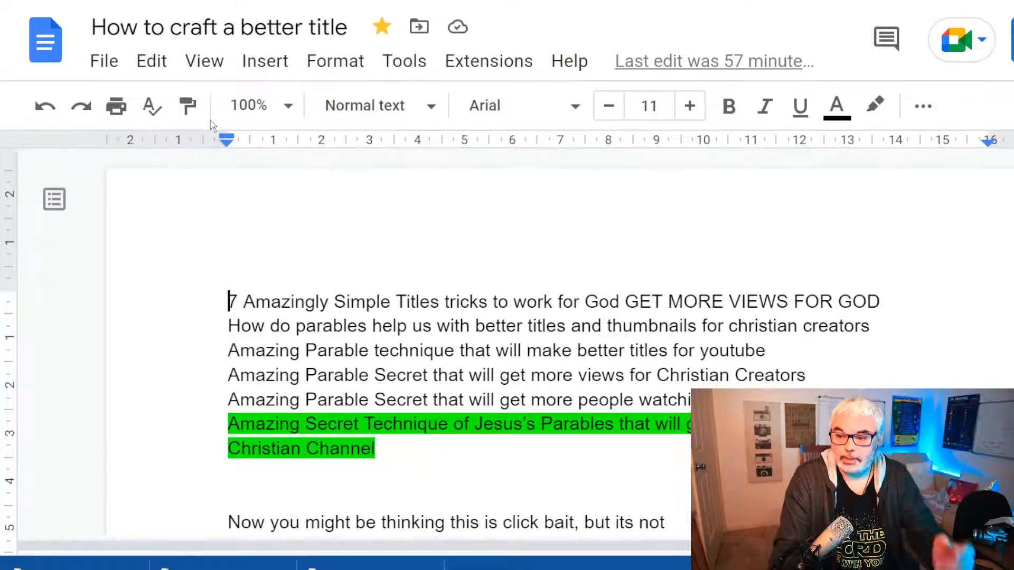
{"action": "scroll", "coordinate": [201, 293], "scroll_direction": "down", "scroll_amount": 4}
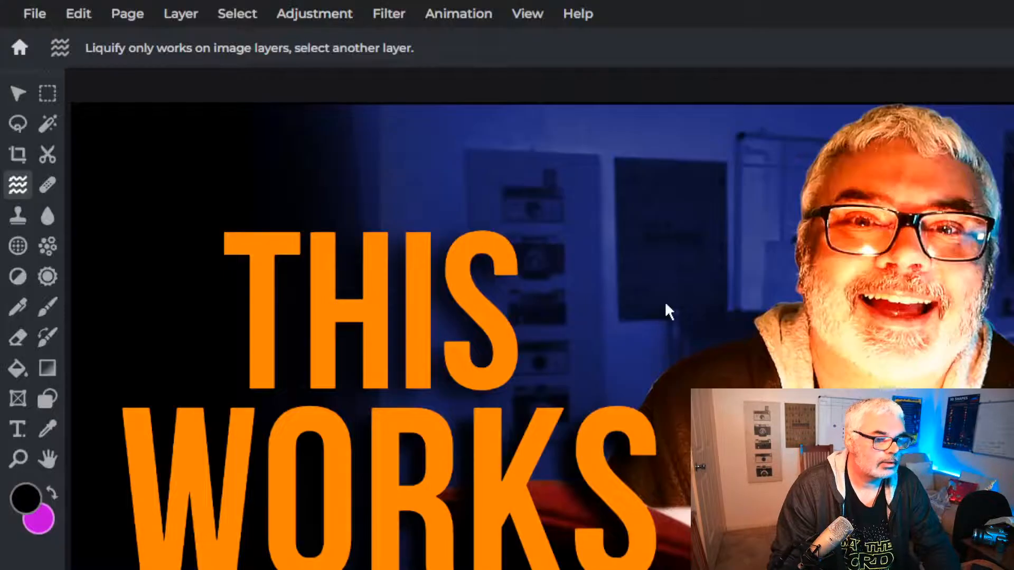
{"action": "scroll", "coordinate": [670, 361], "scroll_direction": "down", "scroll_amount": 3}
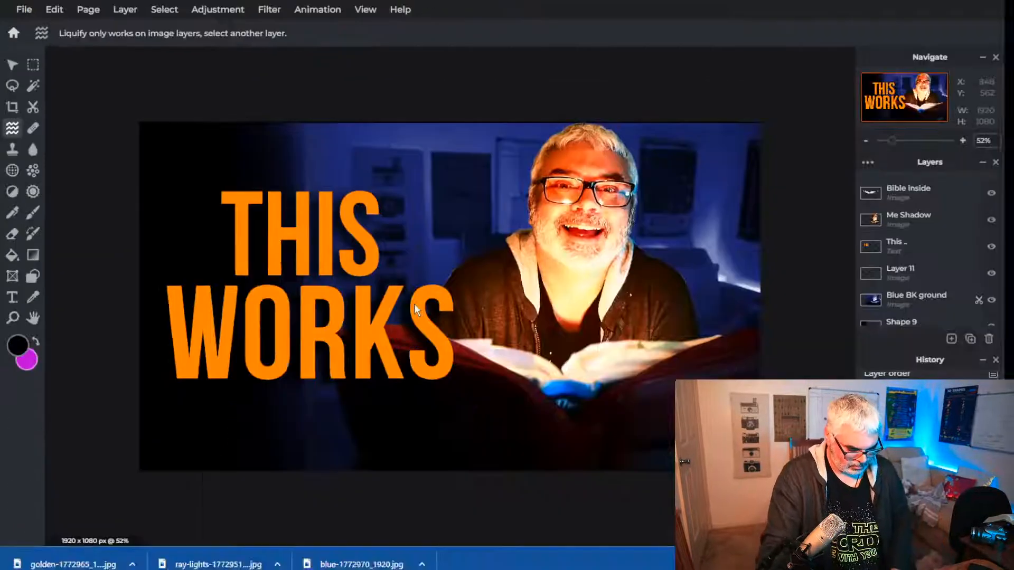
{"action": "scroll", "coordinate": [420, 309], "scroll_direction": "up", "scroll_amount": 1}
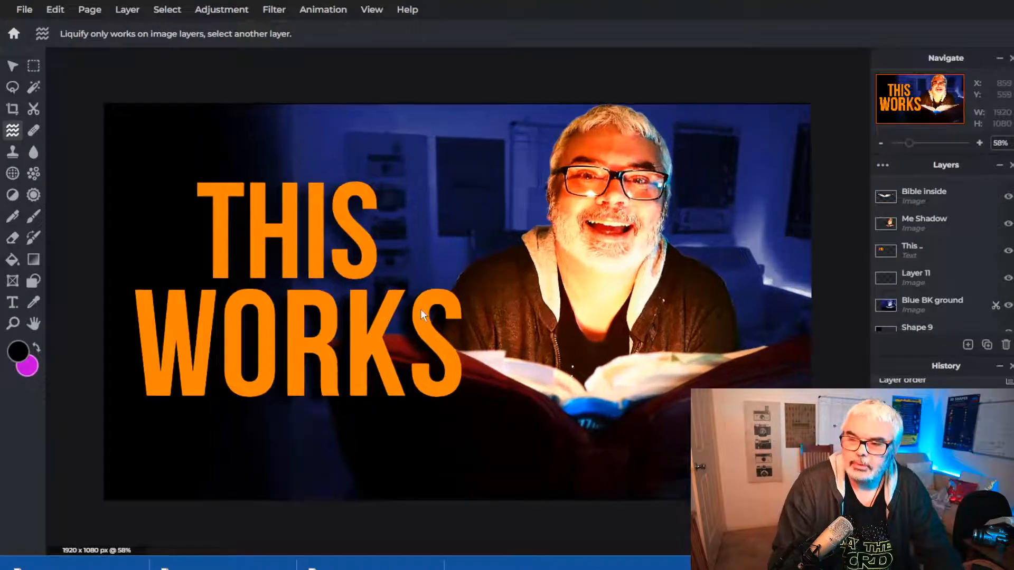